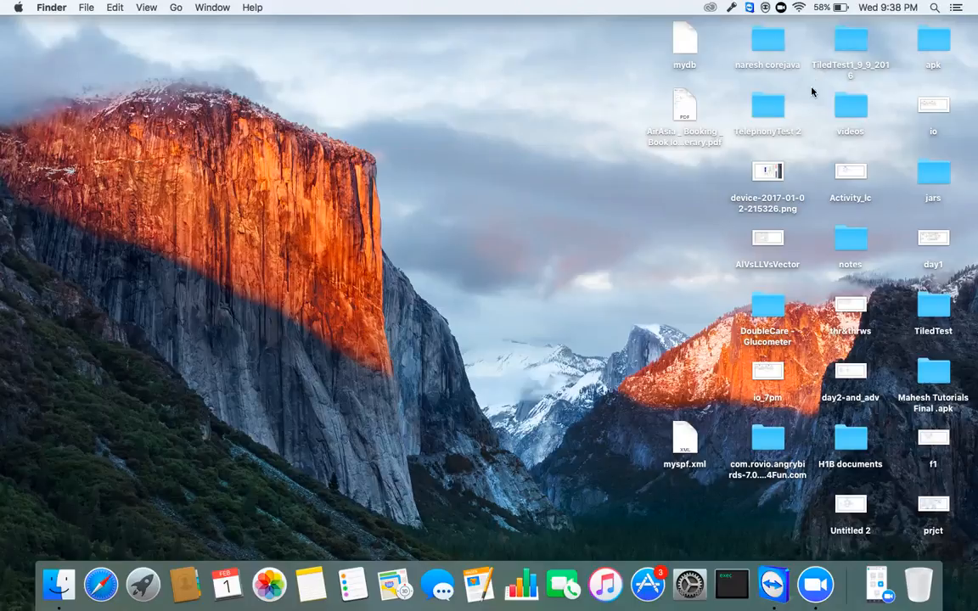
# Step: Raise the system volume, then launch Android Studio from Launchpad's first page
pyautogui.press('XF86AudioRaiseVolume')
pyautogui.click(142, 590)
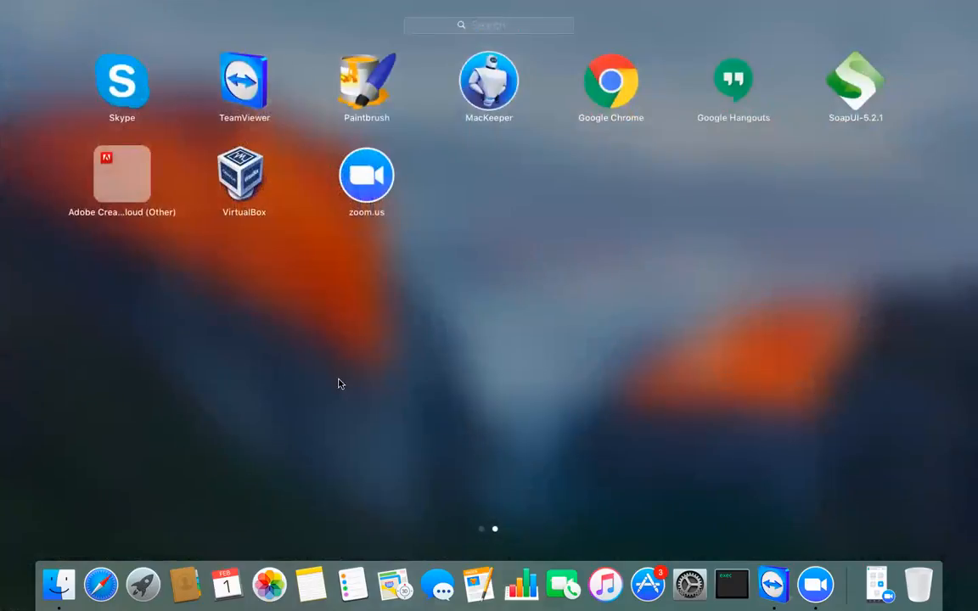
pyautogui.hscroll(-3, 383, 384)
pyautogui.click(378, 453)
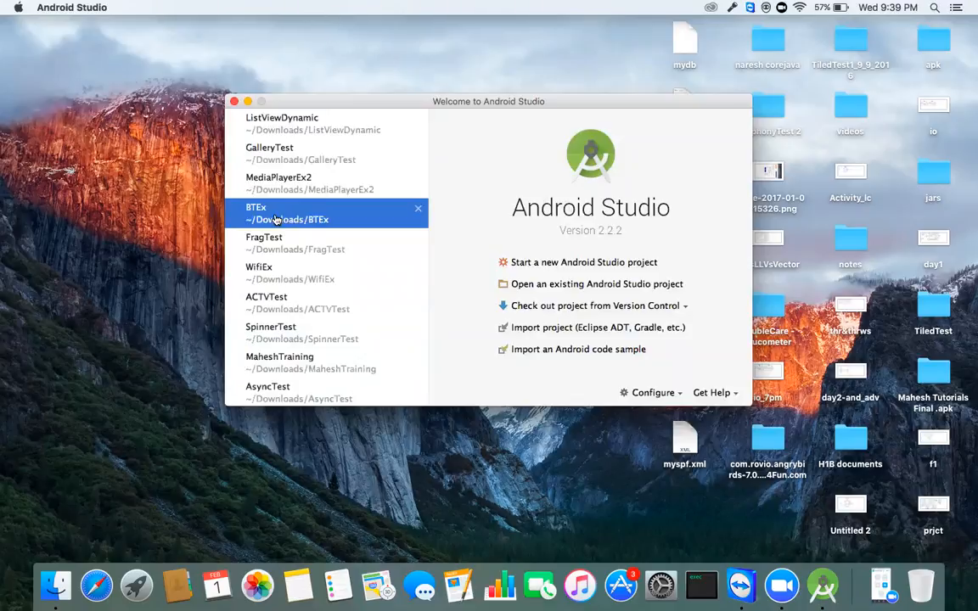
# Step: Open the recent BTEx project from the Welcome screen
pyautogui.click(311, 219)
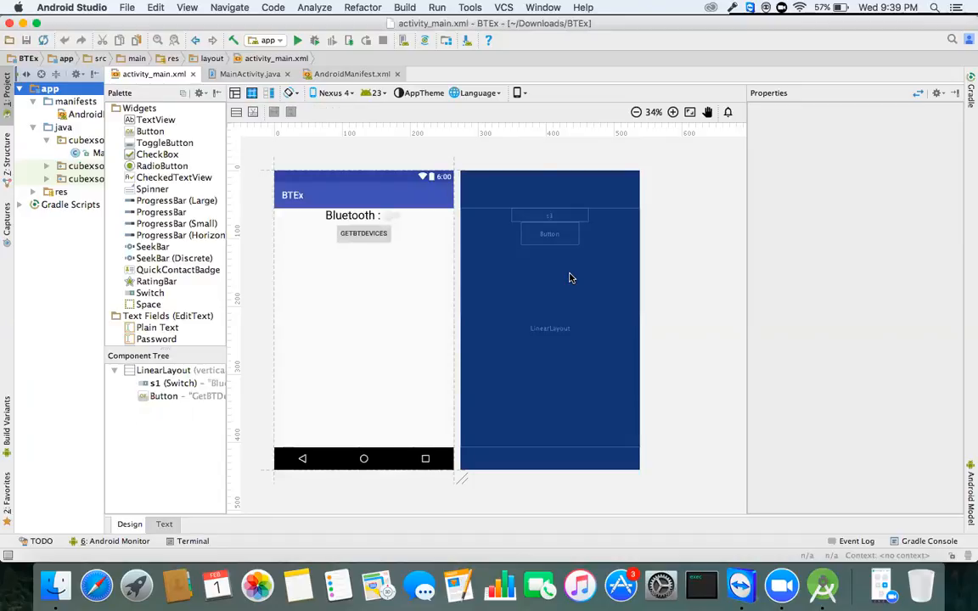
# Step: Zoom the layout preview to 50% and select the GETBTDEVICES button to show its properties
pyautogui.click(672, 112)
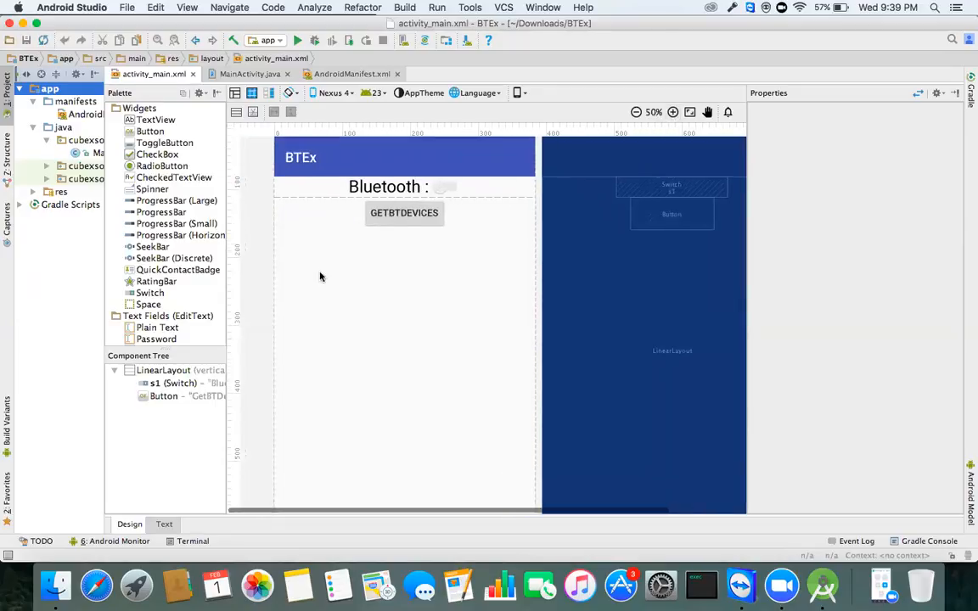
pyautogui.click(467, 218)
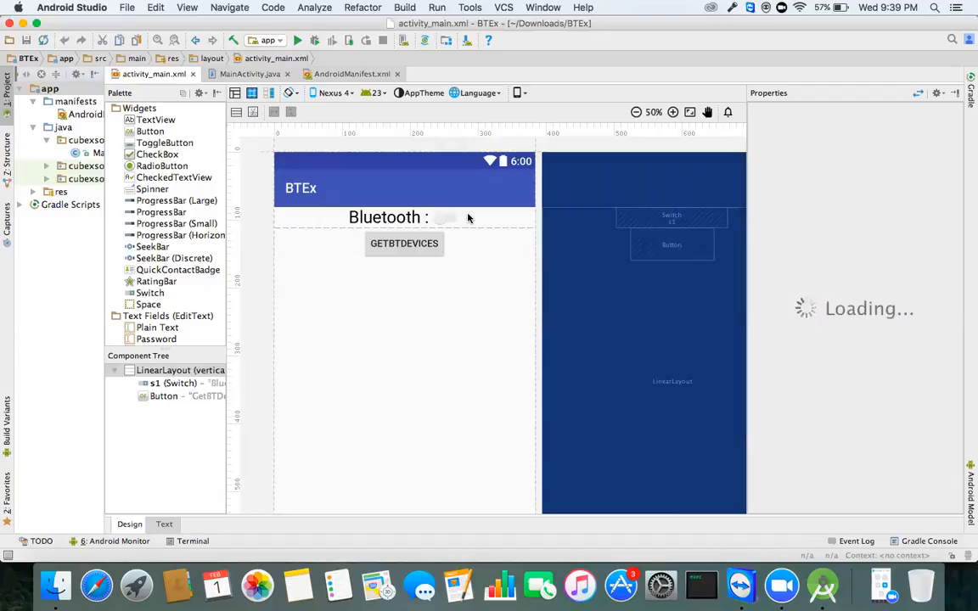
pyautogui.click(412, 252)
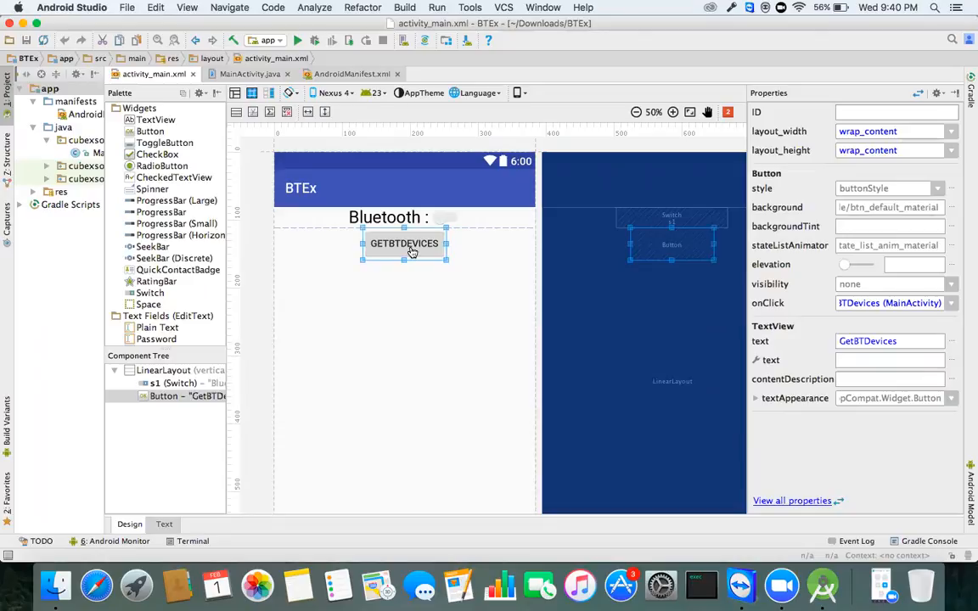
# Step: In the layout XML, highlight the android:onClick="getBTDevices" handler name
pyautogui.click(164, 524)
pyautogui.scroll(-6, 407, 403)
pyautogui.scroll(3, 426, 412)
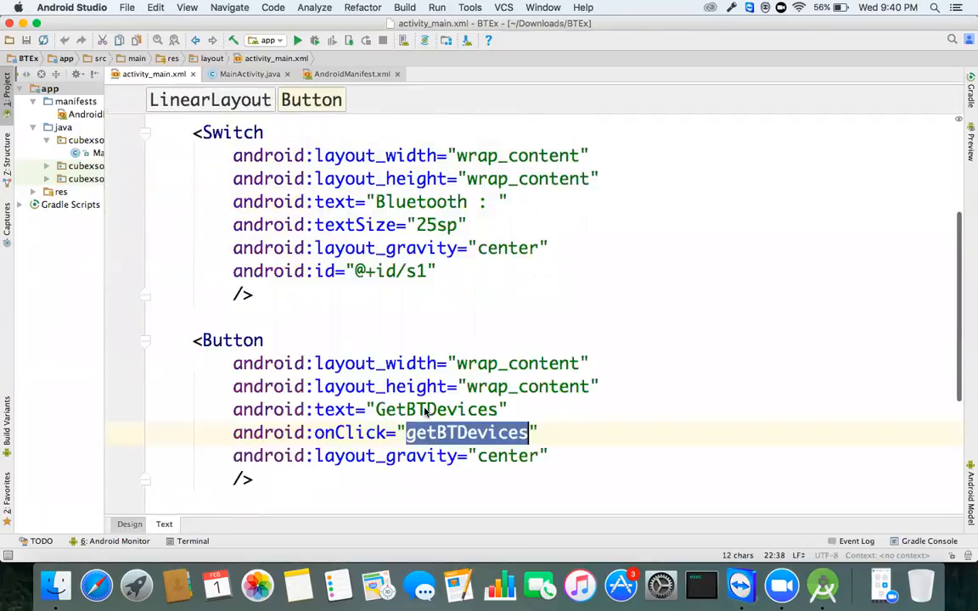
pyautogui.scroll(-2, 426, 412)
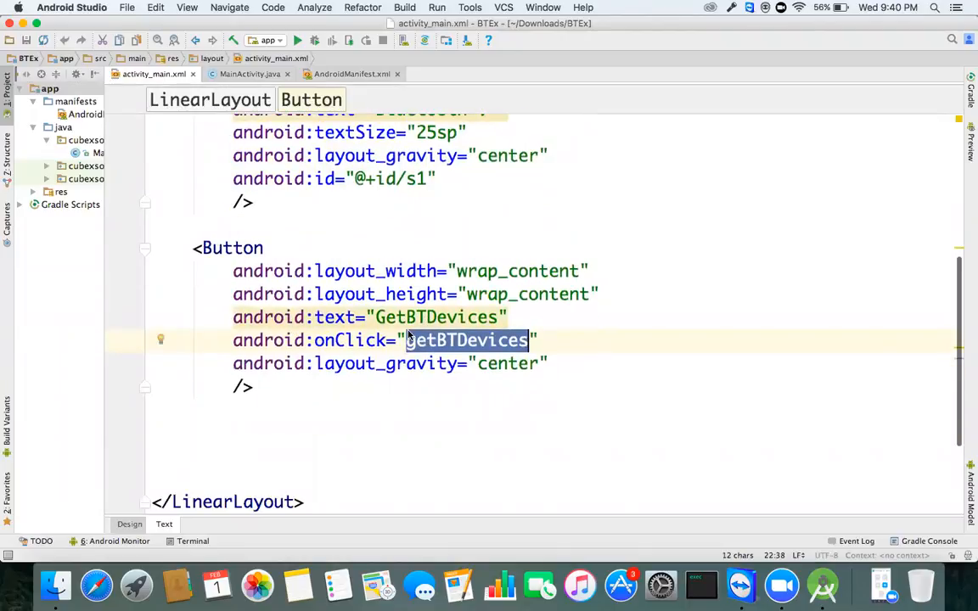
pyautogui.press('Left')
pyautogui.hotkey('shift', 'Right')
pyautogui.hotkey('shift', 'Right')
pyautogui.hotkey('shift', 'Right')
pyautogui.hotkey('shift', 'Right')
pyautogui.hotkey('shift', 'Right')
pyautogui.hotkey('shift', 'Right')
pyautogui.hotkey('shift', 'Right')
pyautogui.hotkey('shift', 'Right')
pyautogui.hotkey('shift', 'Right')
pyautogui.hotkey('shift', 'Right')
pyautogui.hotkey('shift', 'Right')
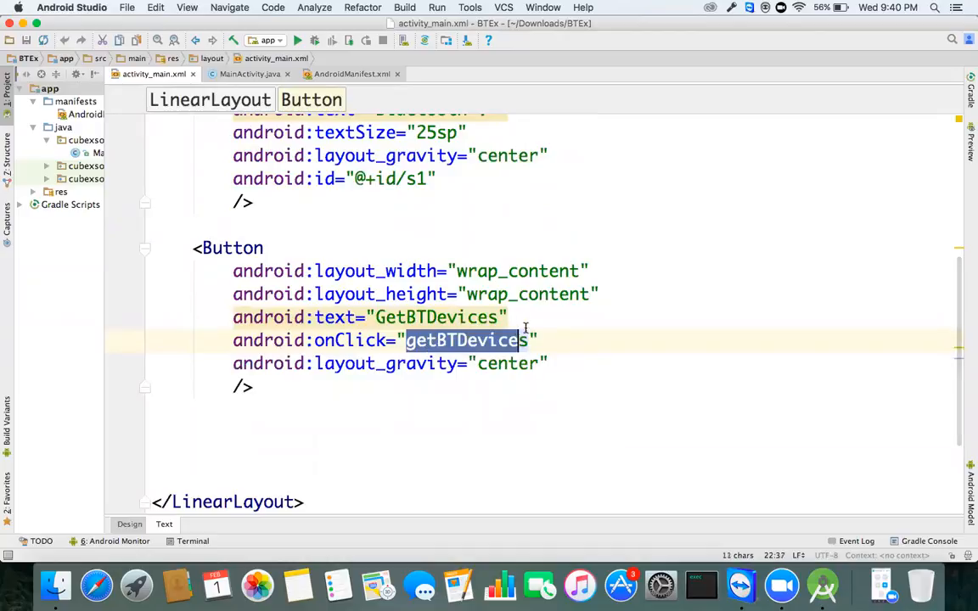
pyautogui.hotkey('shift', 'Up')
pyautogui.click(529, 340)
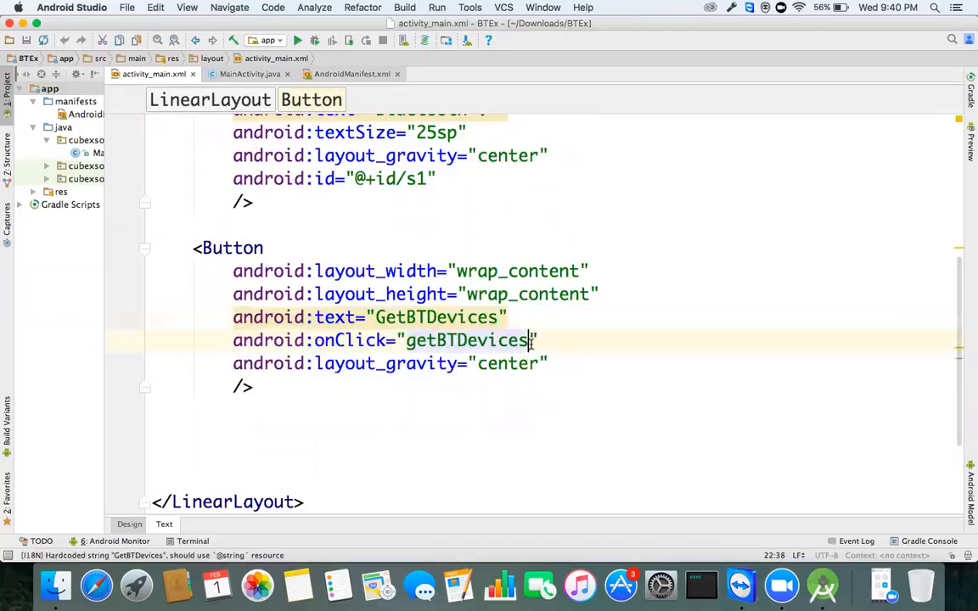
pyautogui.moveTo(528, 340); pyautogui.dragTo(397, 339)
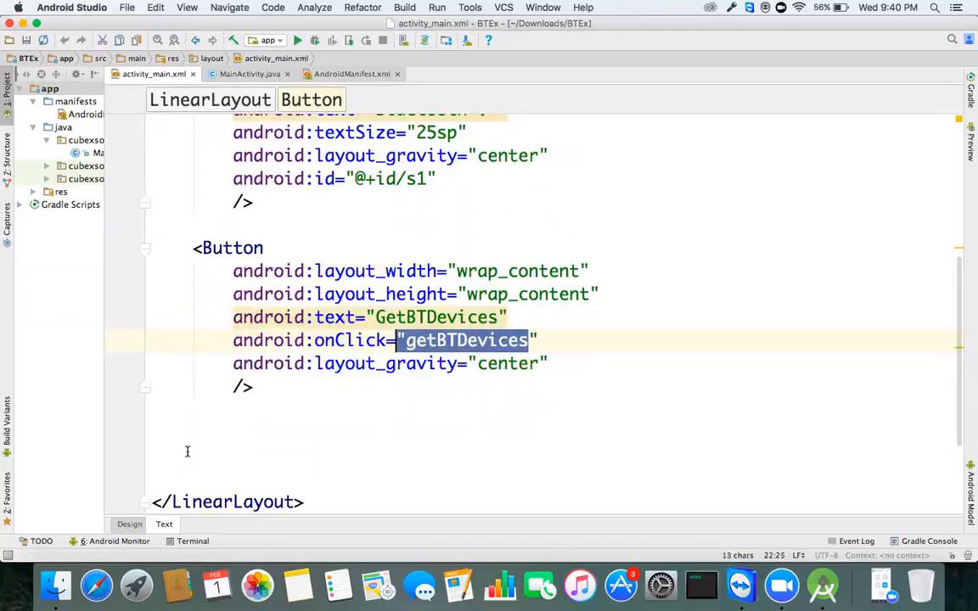
# Step: Return to the Design view, then show the getBTDevices method in MainActivity.java
pyautogui.click(129, 524)
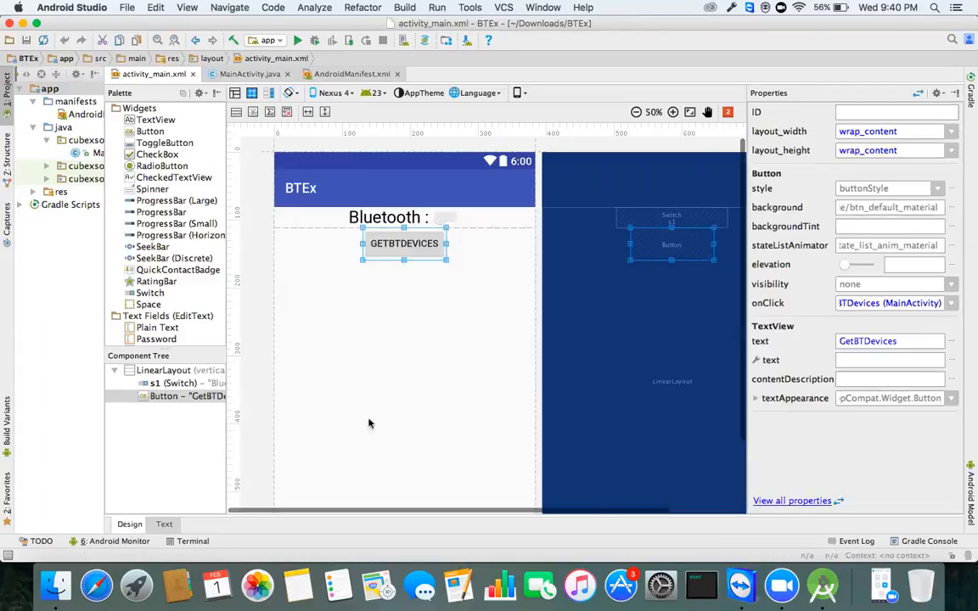
pyautogui.scroll(2, 432, 230)
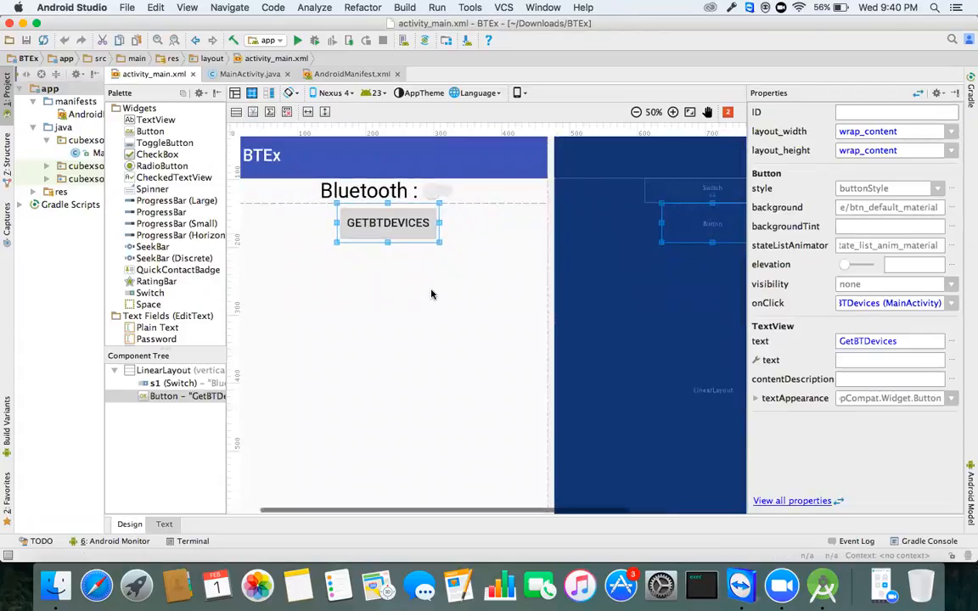
pyautogui.scroll(2, 448, 285)
pyautogui.hscroll(-2, 448, 285)
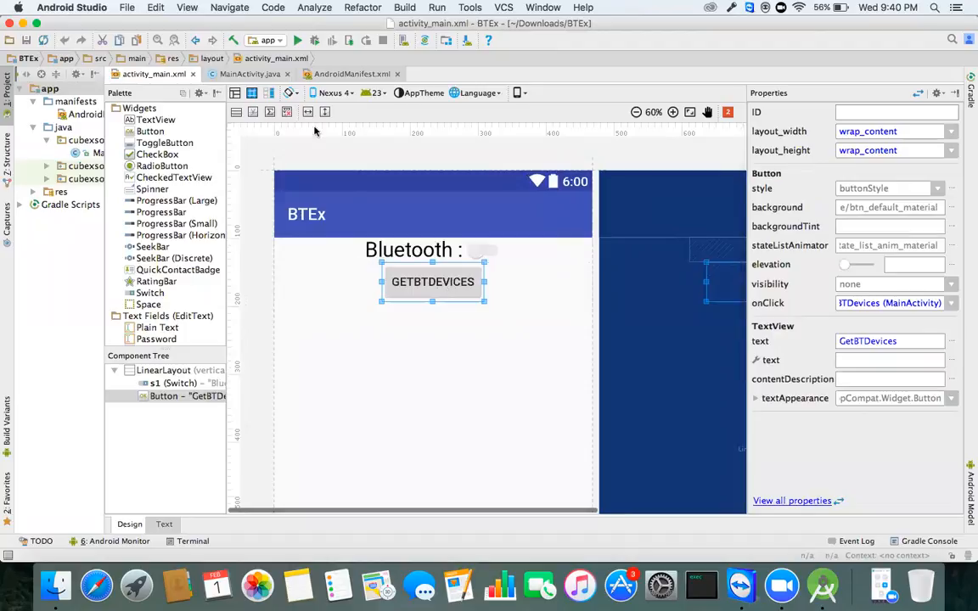
pyautogui.click(249, 75)
pyautogui.scroll(-3, 338, 364)
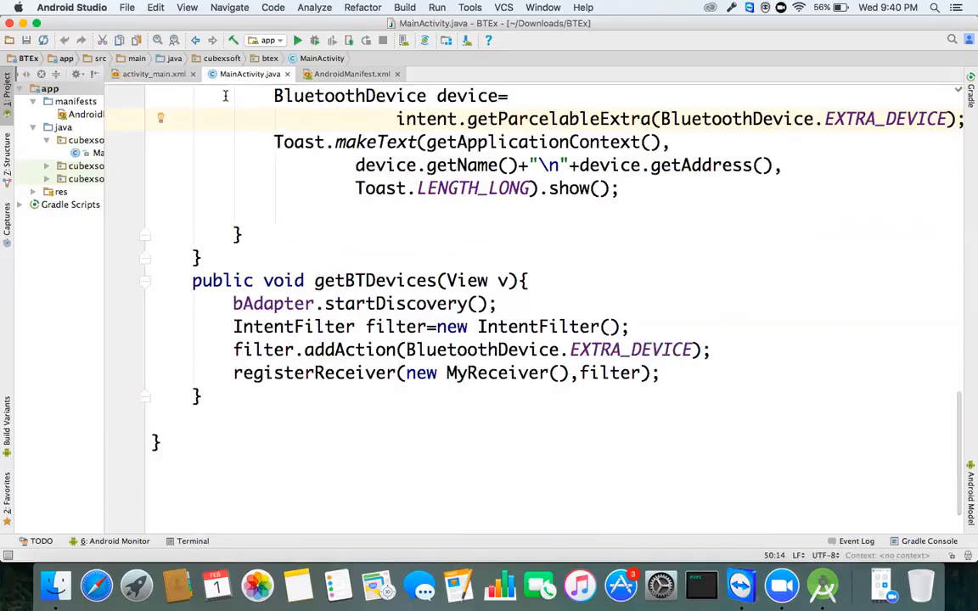
# Step: Close the activity_main.xml, MainActivity.java and AndroidManifest.xml editor tabs
pyautogui.click(193, 75)
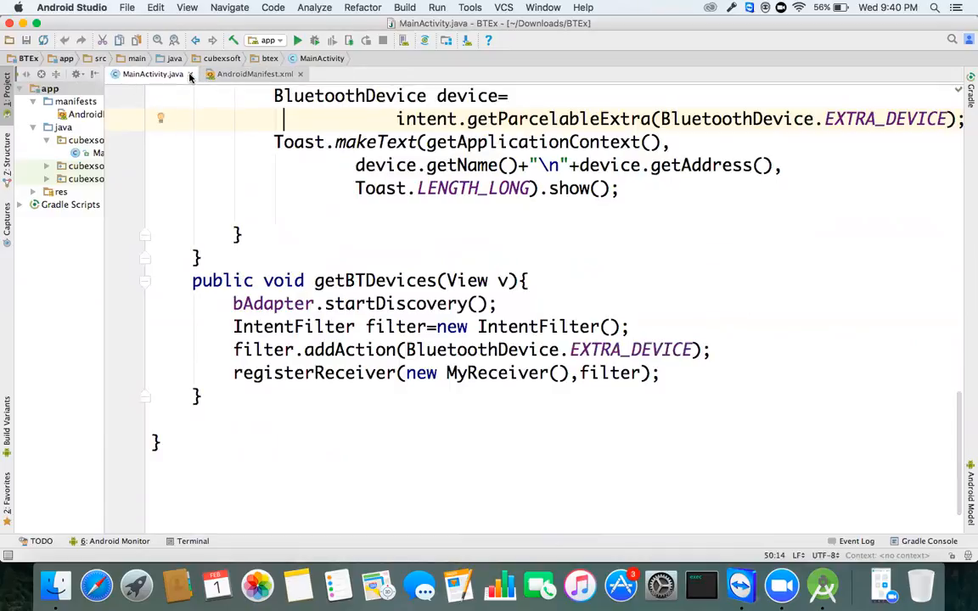
pyautogui.click(192, 75)
pyautogui.click(205, 75)
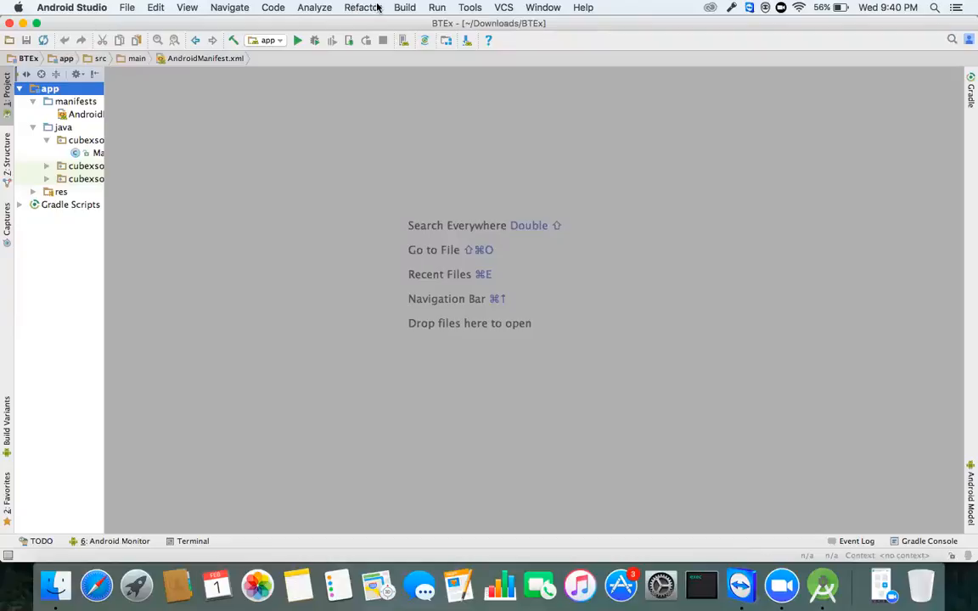
# Step: Run Build APK until Gradle reports the BTEx debug APK generated successfully
pyautogui.click(470, 8)
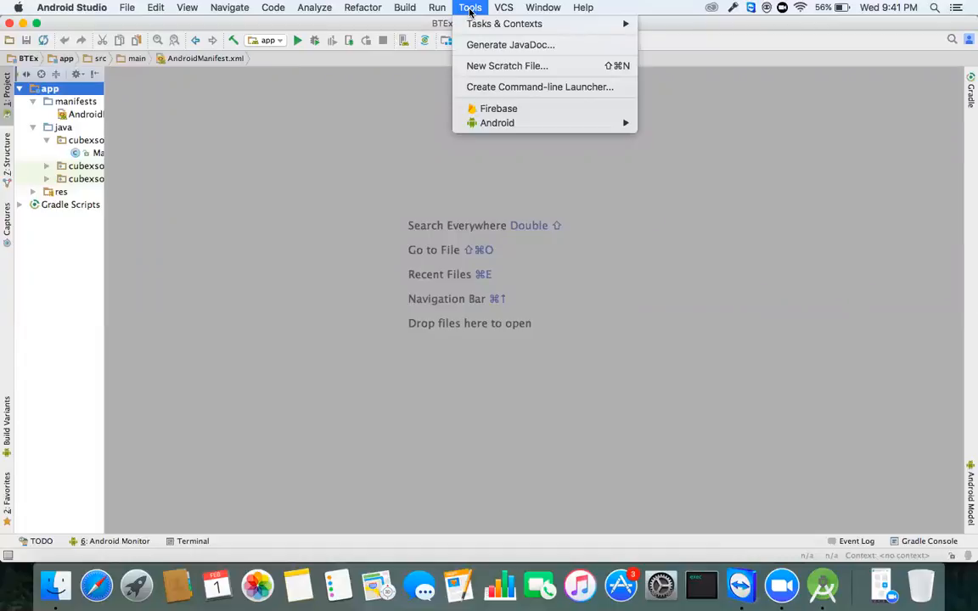
pyautogui.moveTo(404, 13)
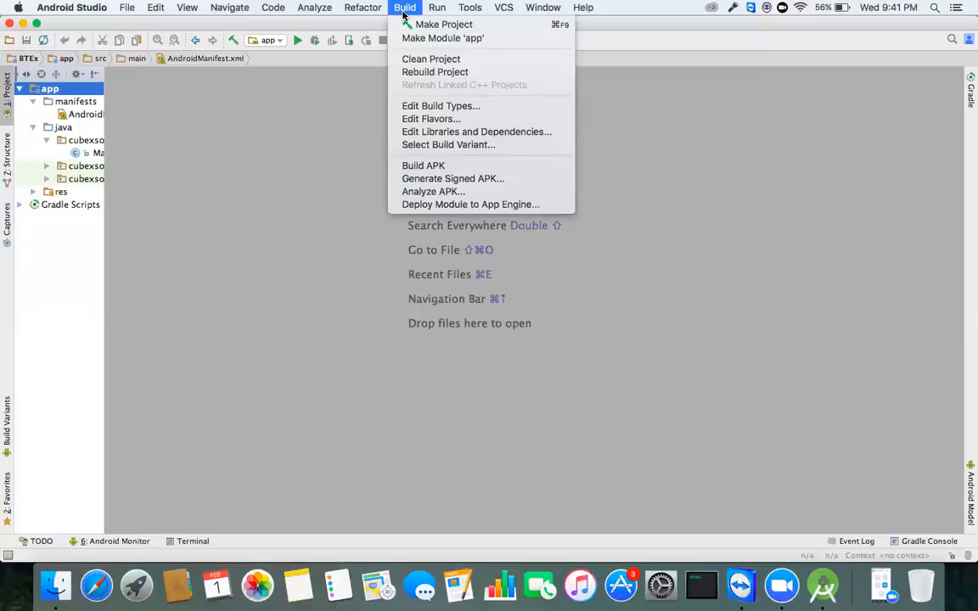
pyautogui.click(440, 167)
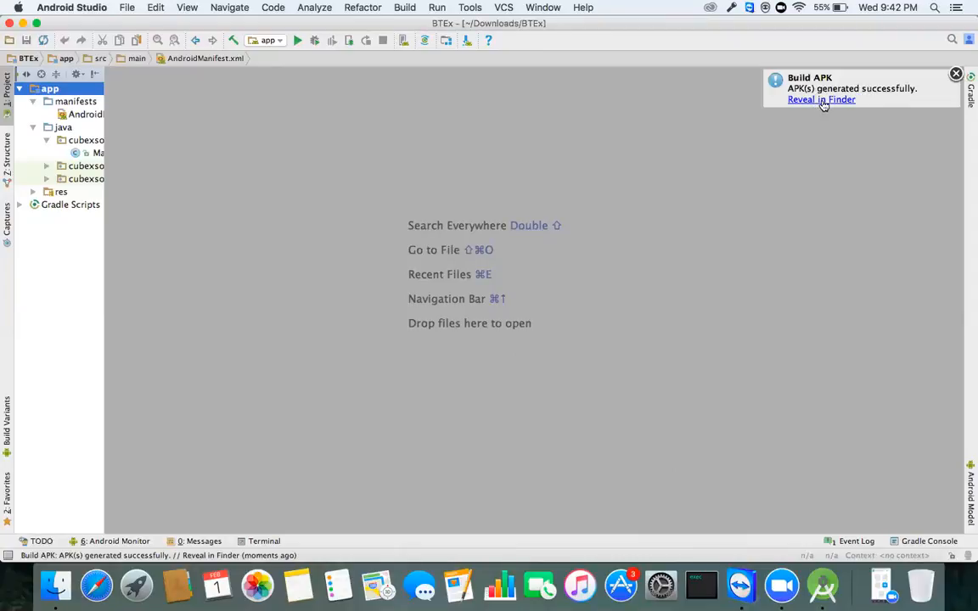
# Step: Reveal app-debug.apk in Finder, select it, and close the apk folder window
pyautogui.click(821, 100)
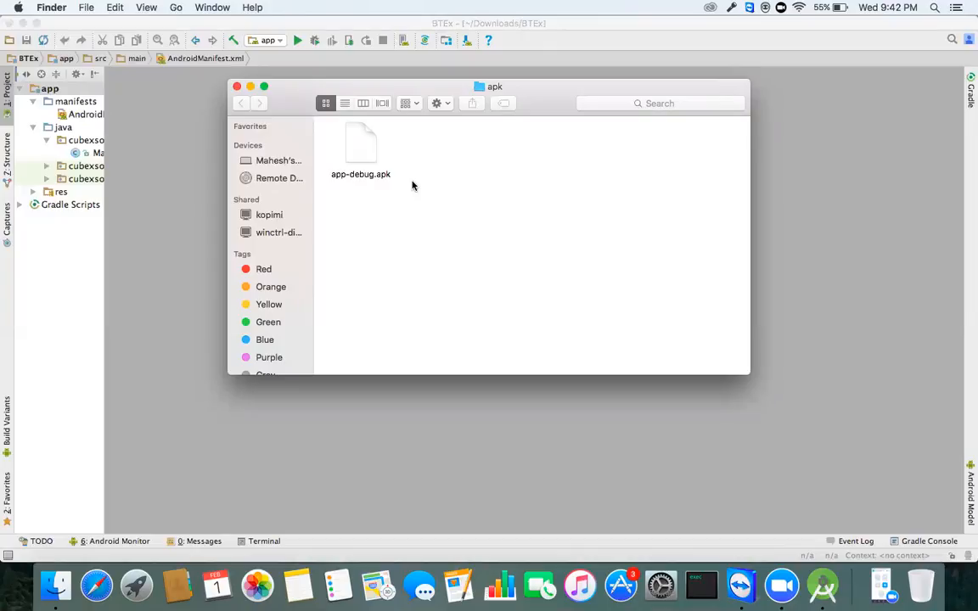
pyautogui.click(365, 148)
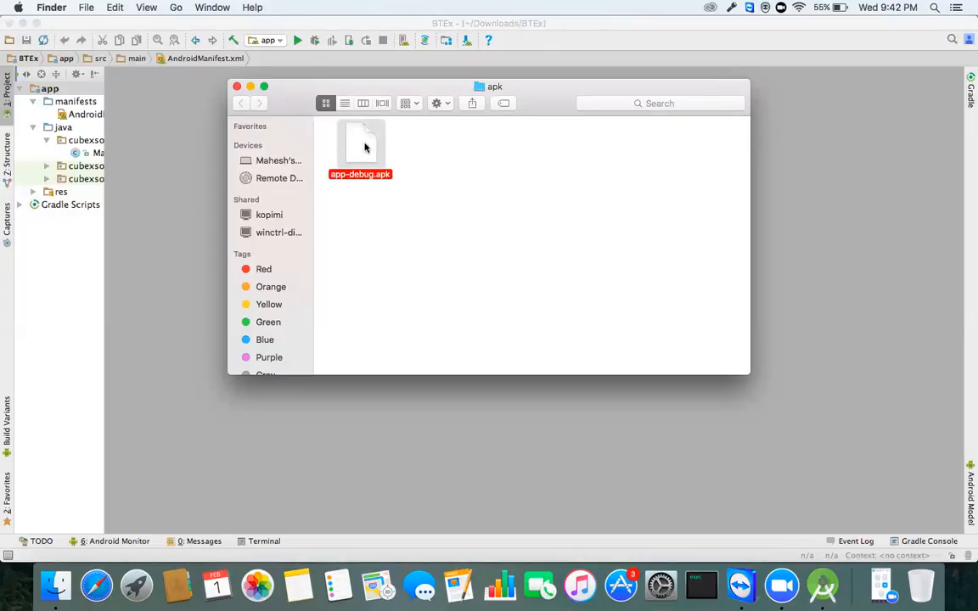
pyautogui.click(406, 154)
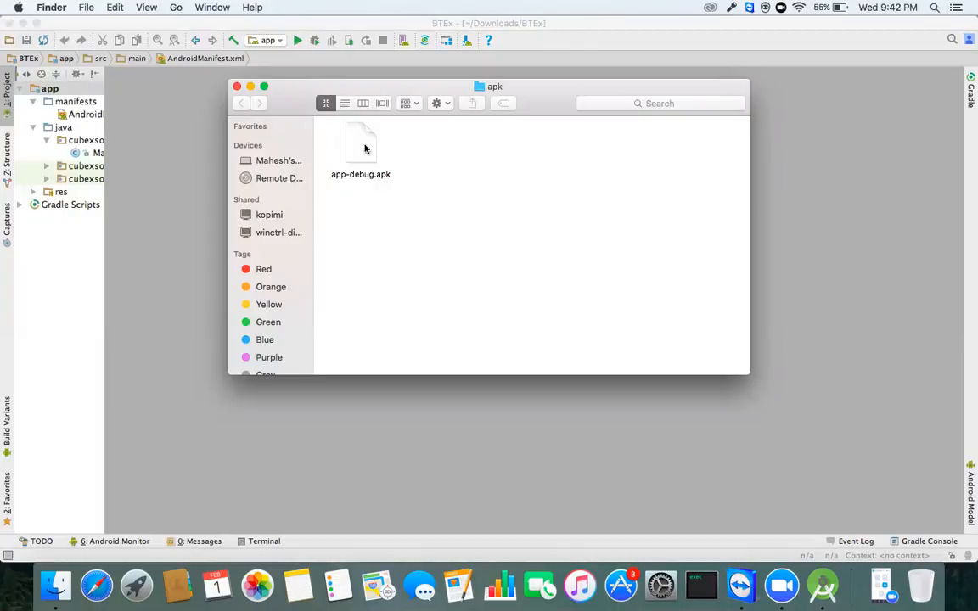
pyautogui.click(350, 151)
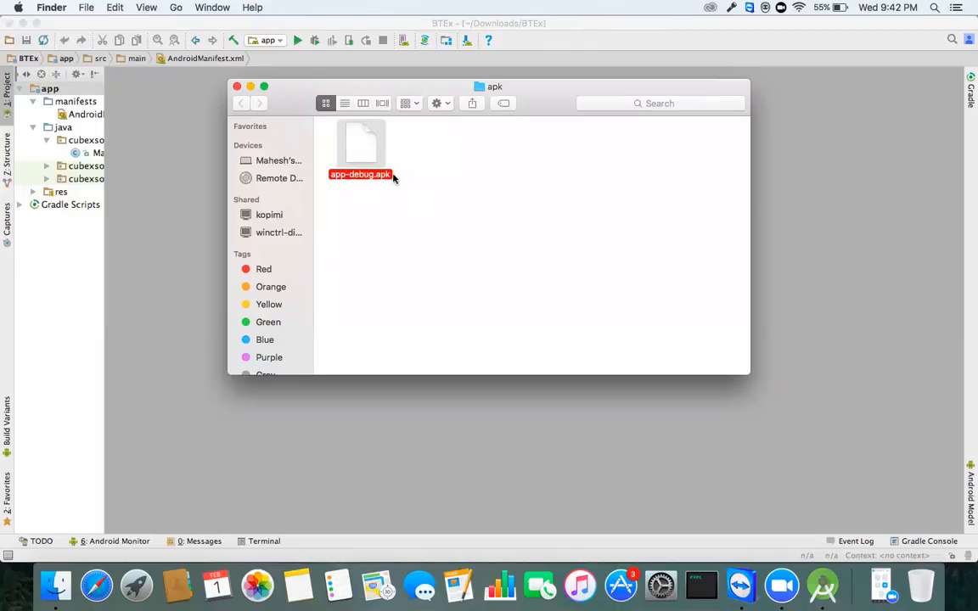
pyautogui.click(386, 202)
pyautogui.click(344, 160)
pyautogui.click(237, 86)
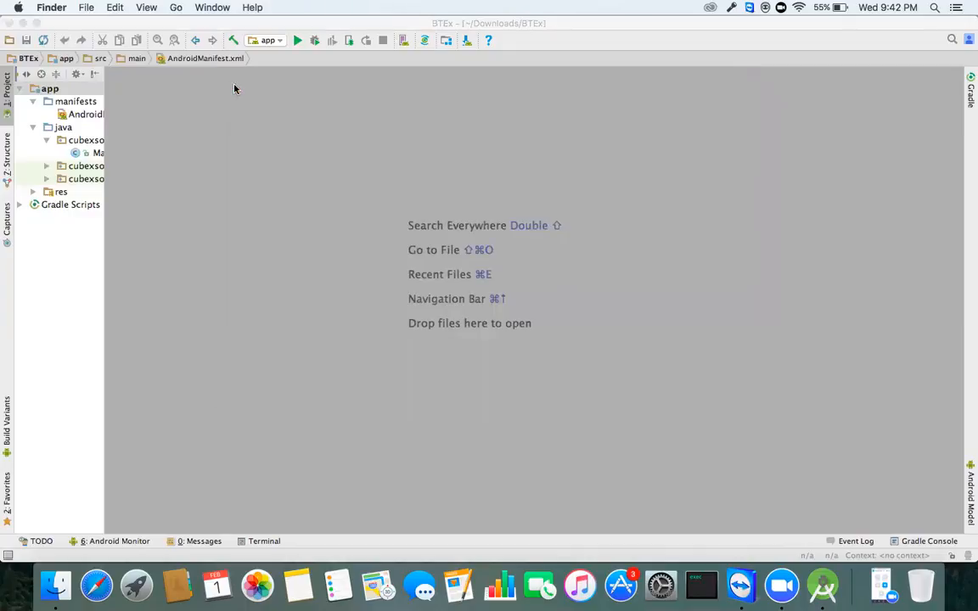
# Step: Bring Android Studio to the front and show its Build menu options
pyautogui.click(47, 275)
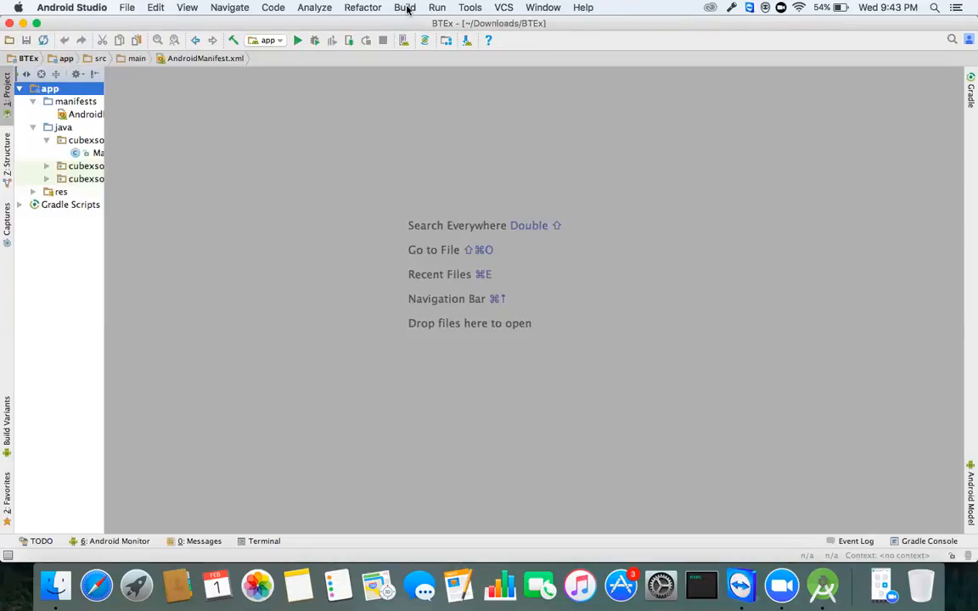
pyautogui.click(406, 9)
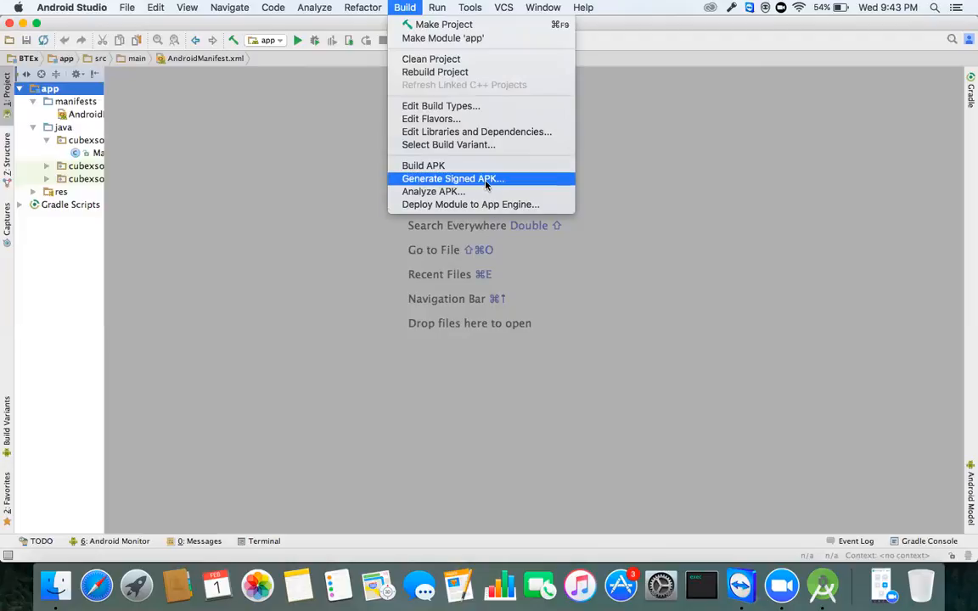
# Step: Start Generate Signed APK for the app module and begin creating a new key store
pyautogui.click(486, 179)
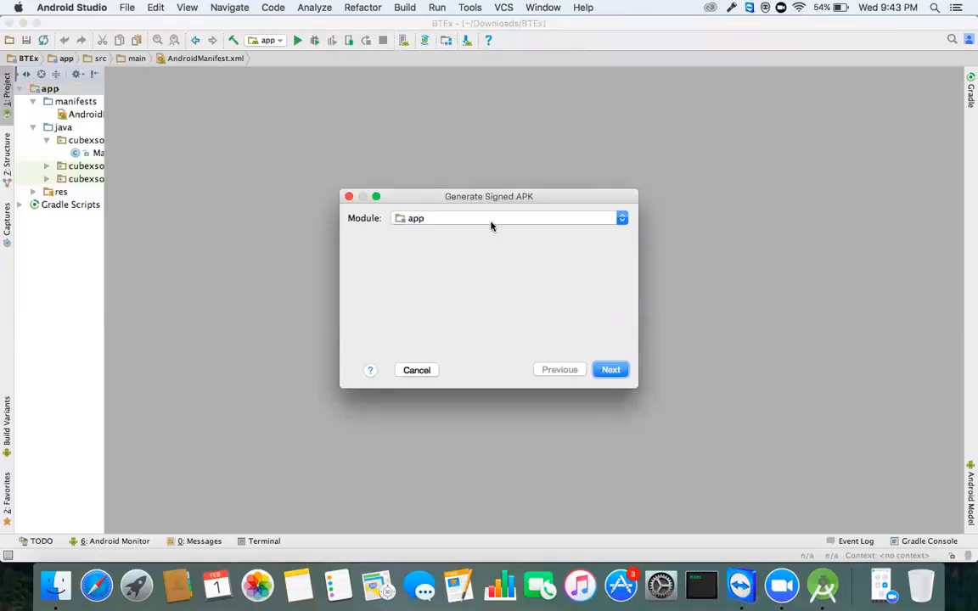
pyautogui.click(610, 371)
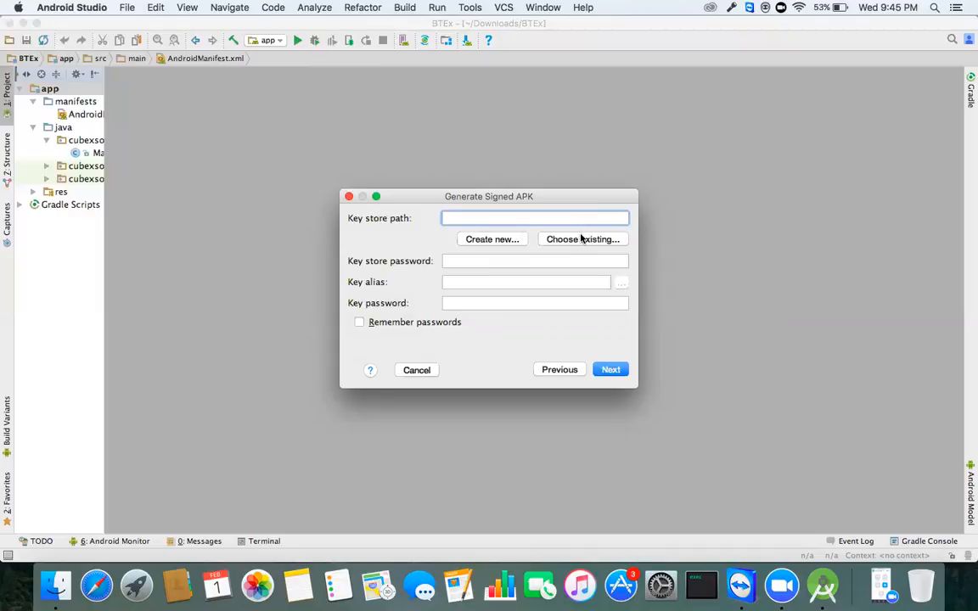
pyautogui.click(498, 244)
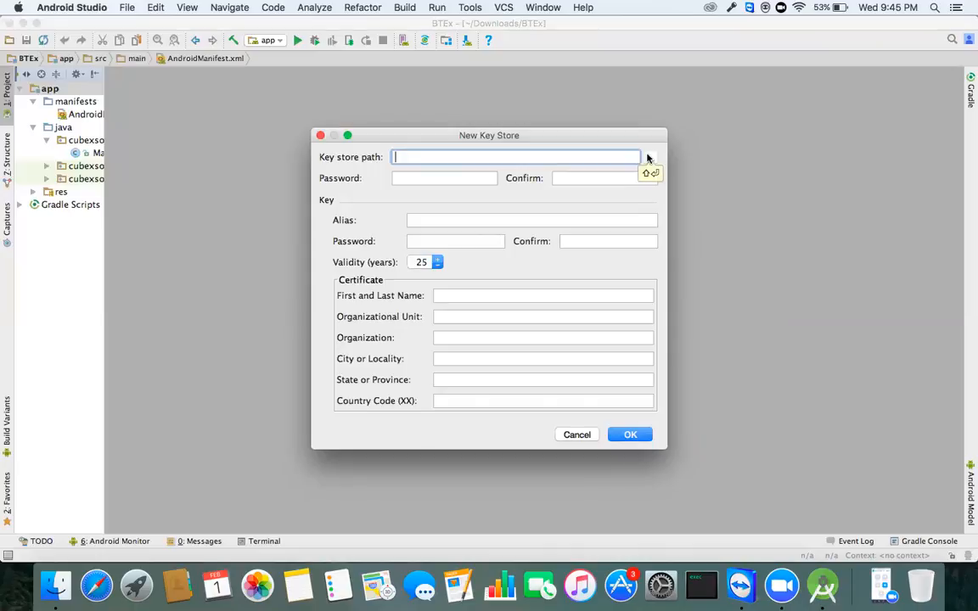
# Step: Browse to the Desktop in the key store location chooser
pyautogui.click(650, 158)
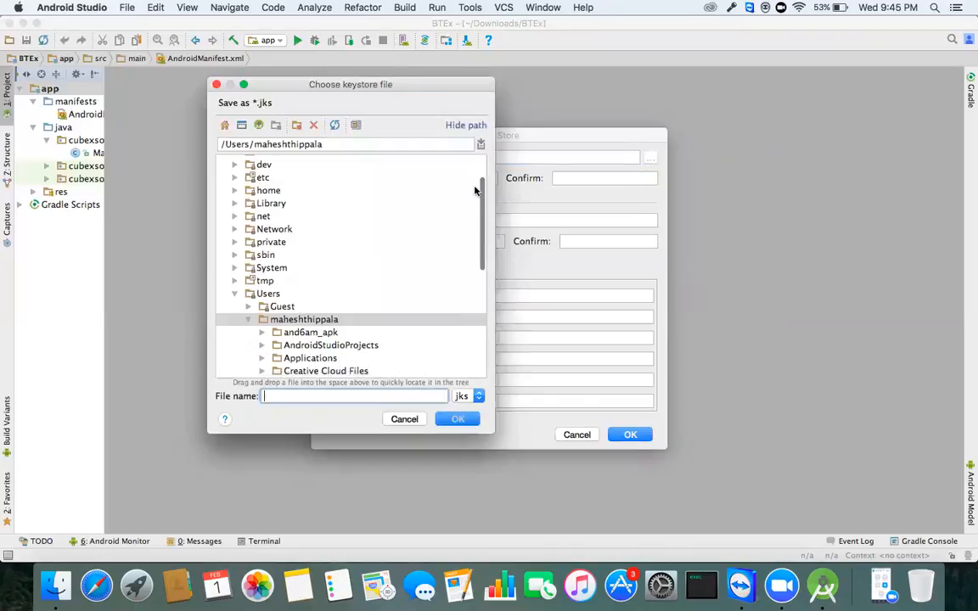
pyautogui.scroll(-3, 349, 302)
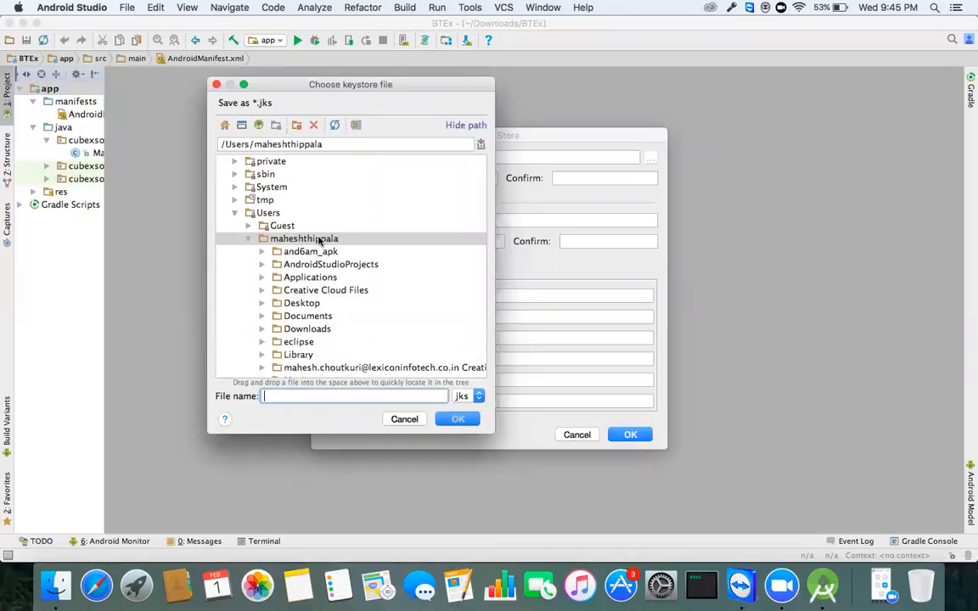
pyautogui.scroll(2, 293, 241)
pyautogui.click(288, 264)
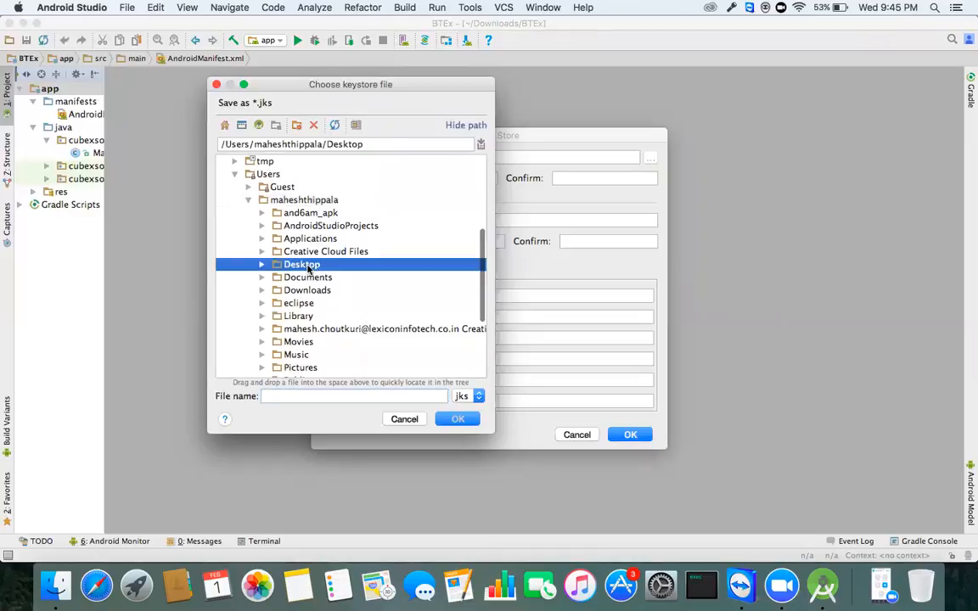
pyautogui.click(261, 265)
pyautogui.scroll(-3, 288, 270)
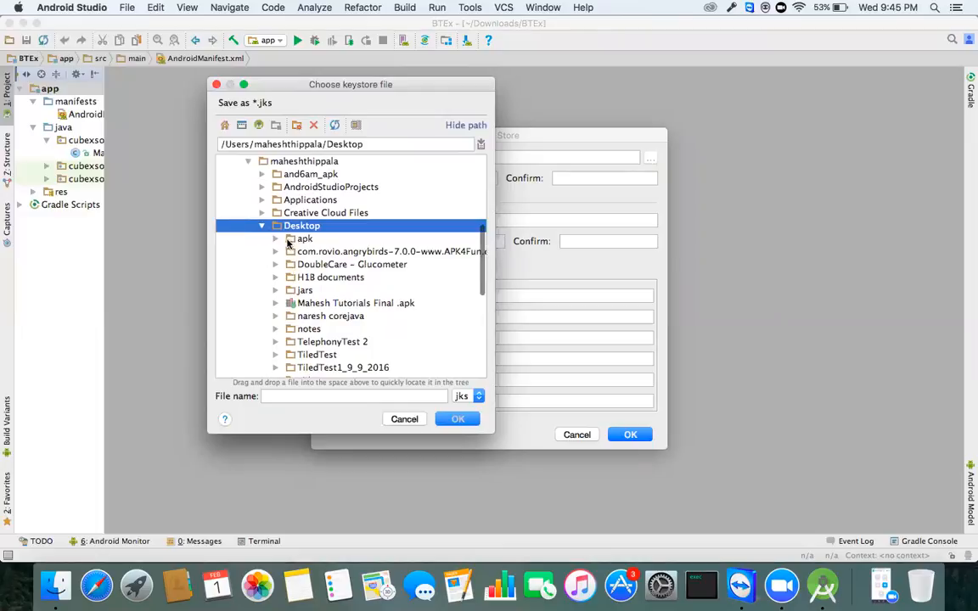
pyautogui.click(276, 240)
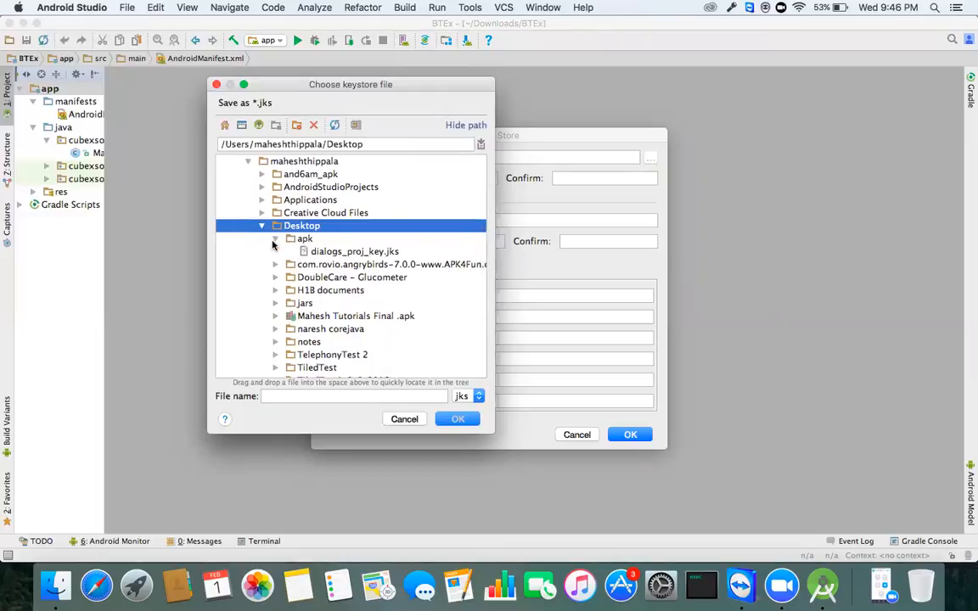
pyautogui.click(277, 240)
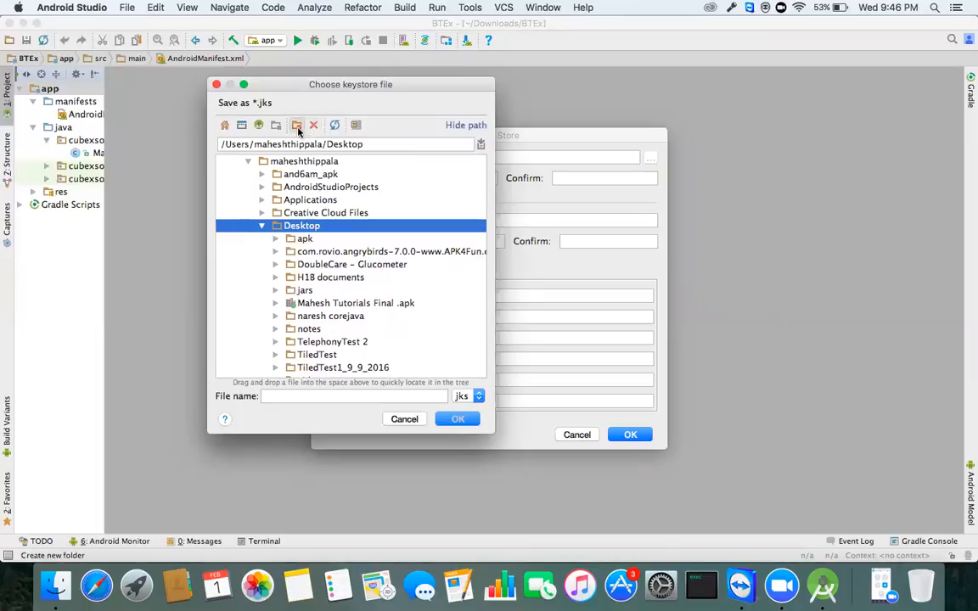
# Step: Create a 'BT apk' folder on the Desktop and save the key store there as btskey.jks
pyautogui.click(296, 125)
pyautogui.write('BT apk')
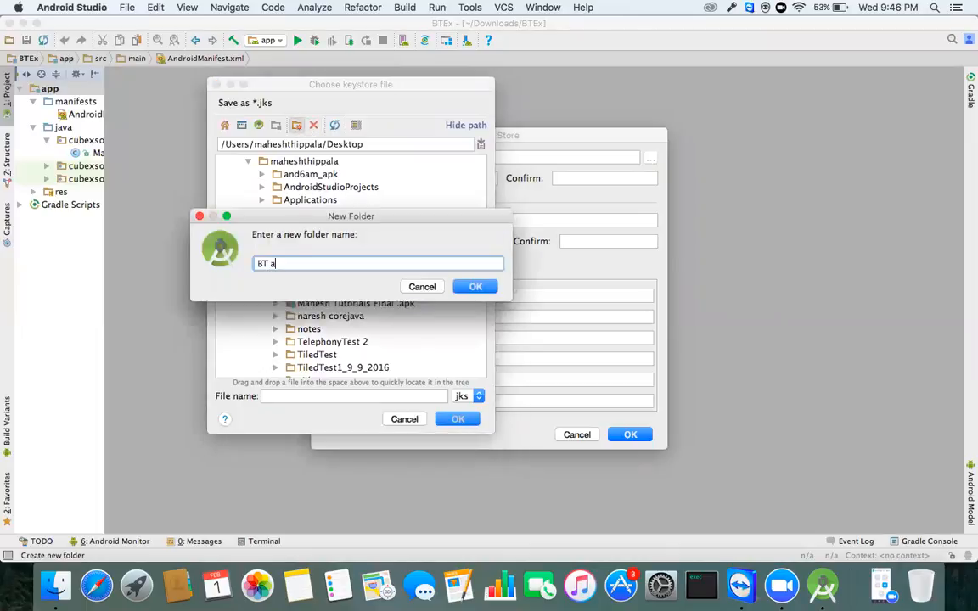
pyautogui.press('Return')
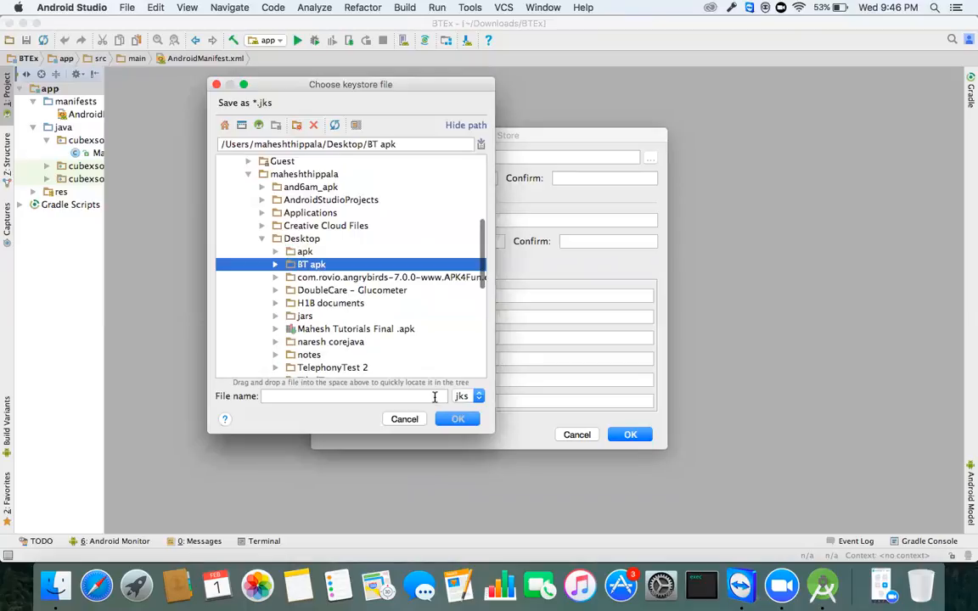
pyautogui.click(329, 397)
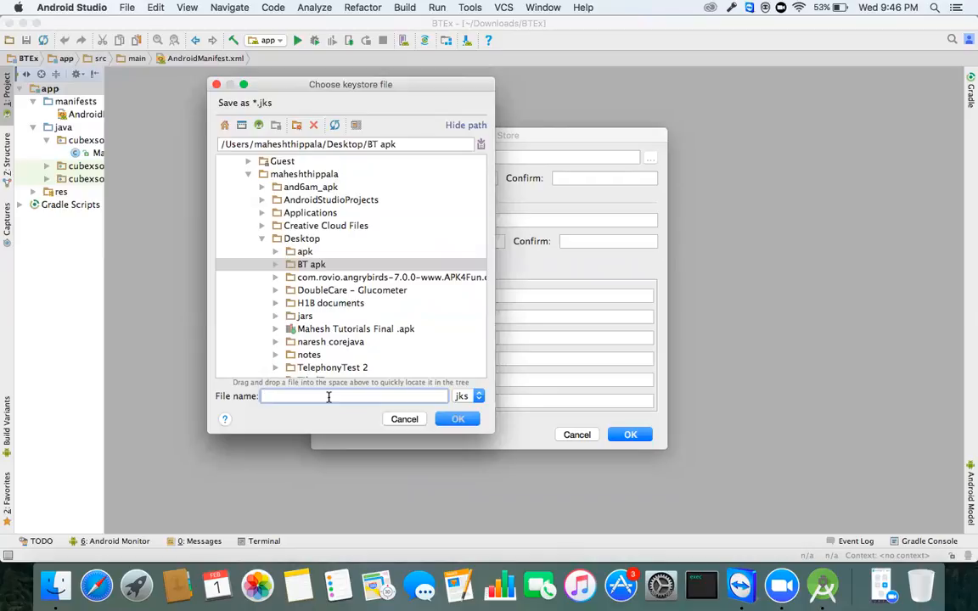
pyautogui.write('btskey')
pyautogui.click(455, 419)
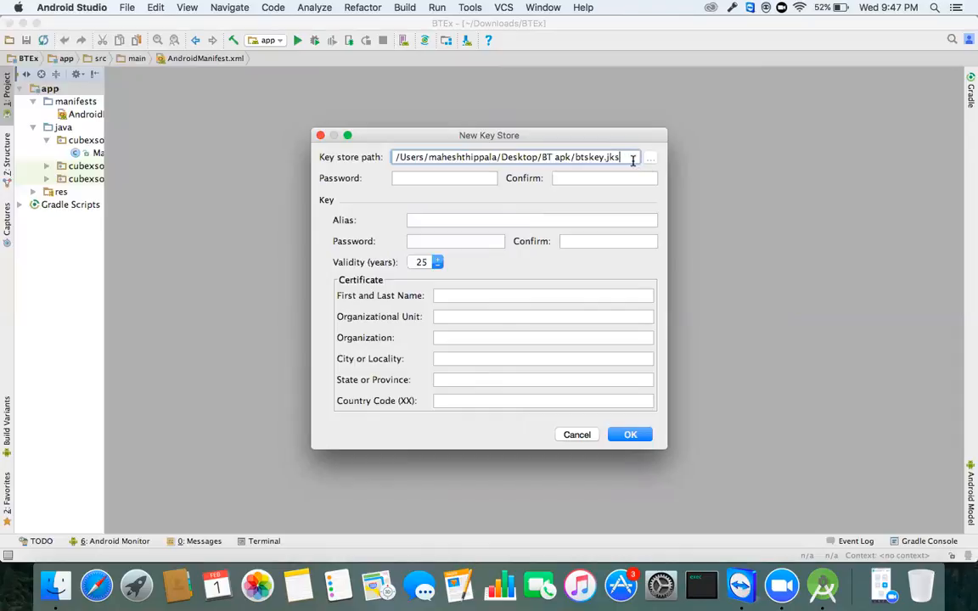
# Step: Enter and confirm the key store password
pyautogui.click(412, 177)
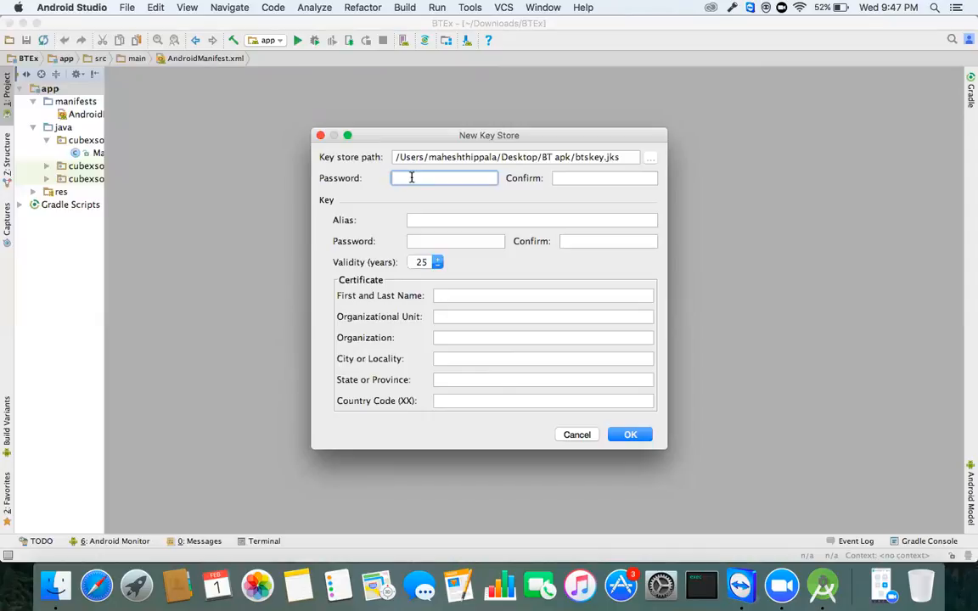
pyautogui.write('•••••••••••')
pyautogui.press('Tab')
pyautogui.write('••••••')
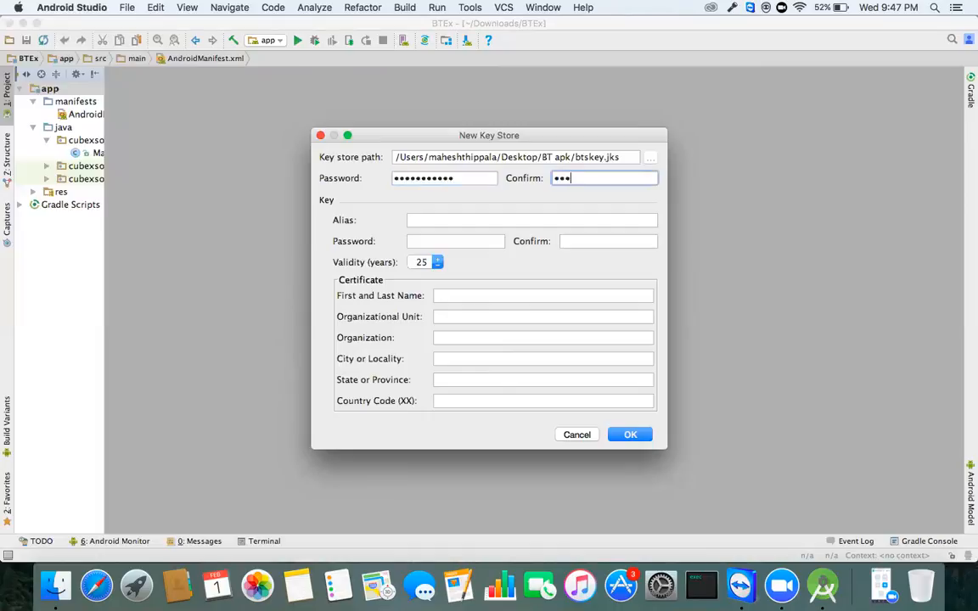
pyautogui.write('•••••')
# Step: Name the key alias BT and enter and confirm its key password
pyautogui.click(438, 220)
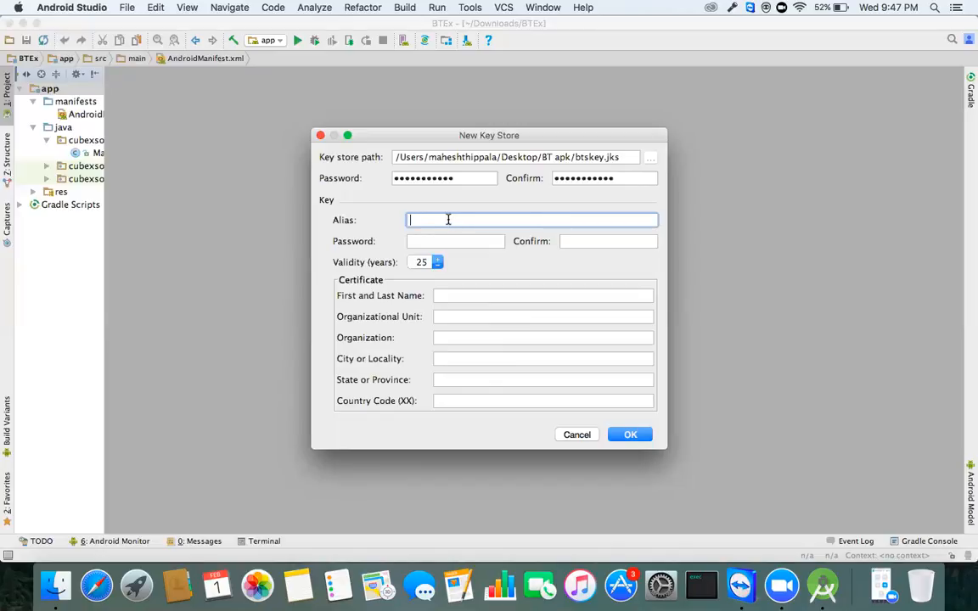
pyautogui.write('BT')
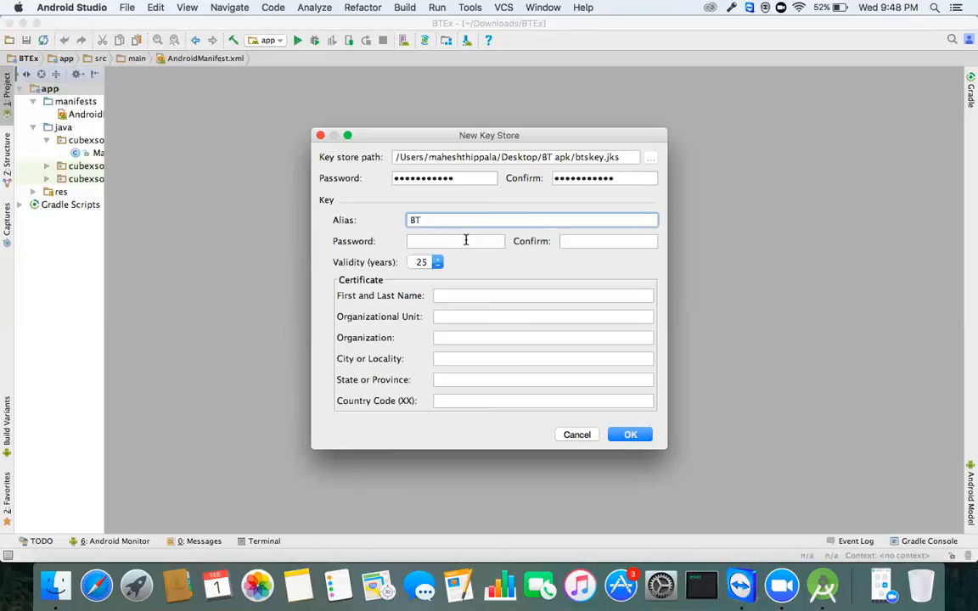
pyautogui.click(455, 242)
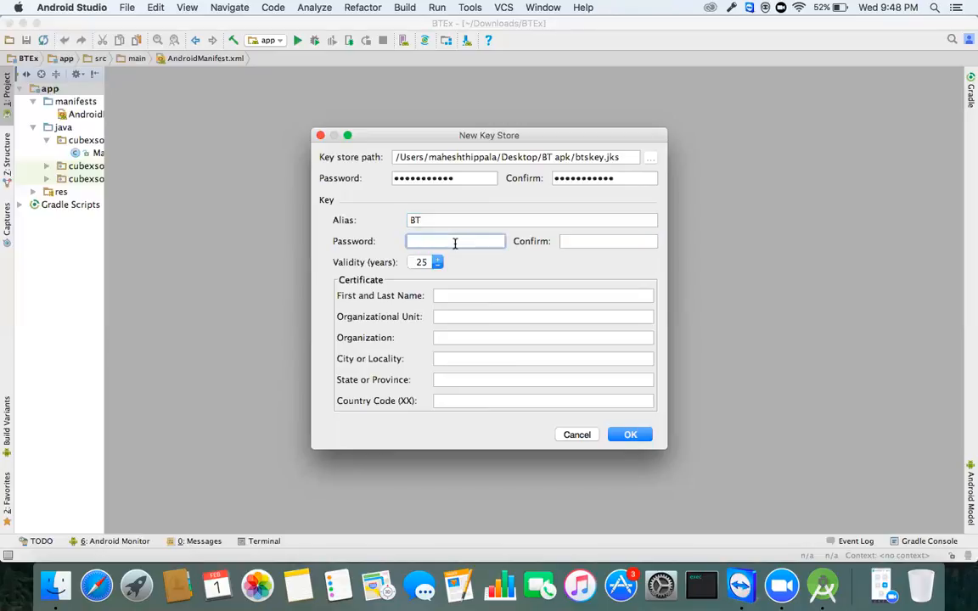
pyautogui.write('•••••••••••')
pyautogui.press('Tab')
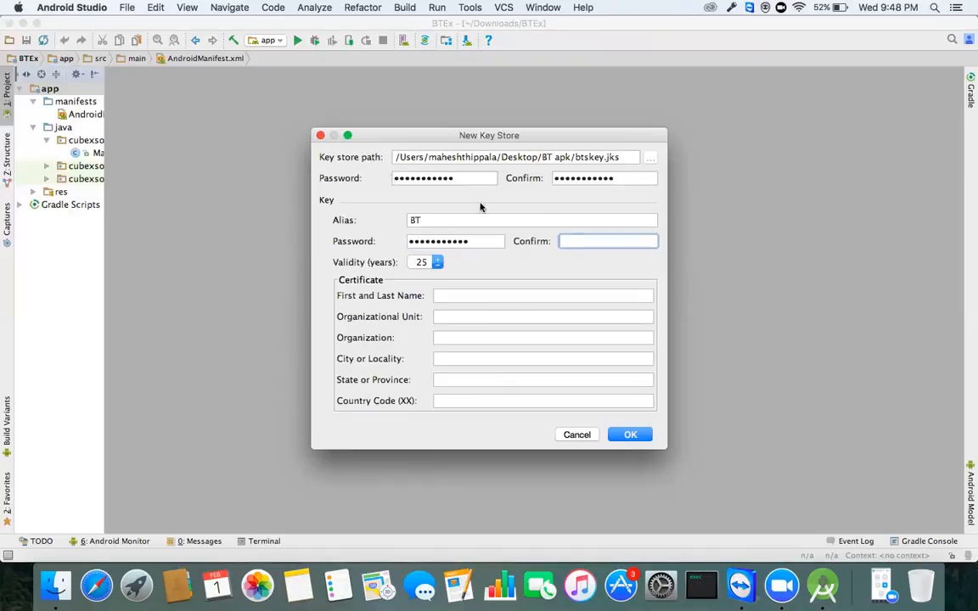
pyautogui.write('•••••••••••')
# Step: Raise the key validity to 100 years
pyautogui.click(438, 261)
pyautogui.moveTo(438, 261); pyautogui.dragTo(438, 262)
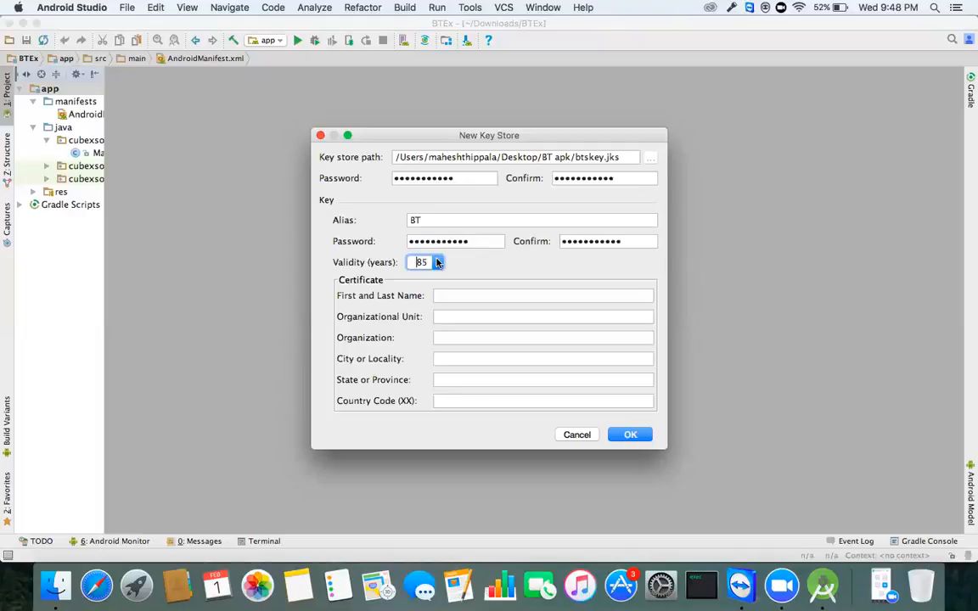
pyautogui.click(438, 262)
# Step: Enter the certificate holder's name, unit Android, organization CUBEX and city Hyderabad
pyautogui.click(440, 295)
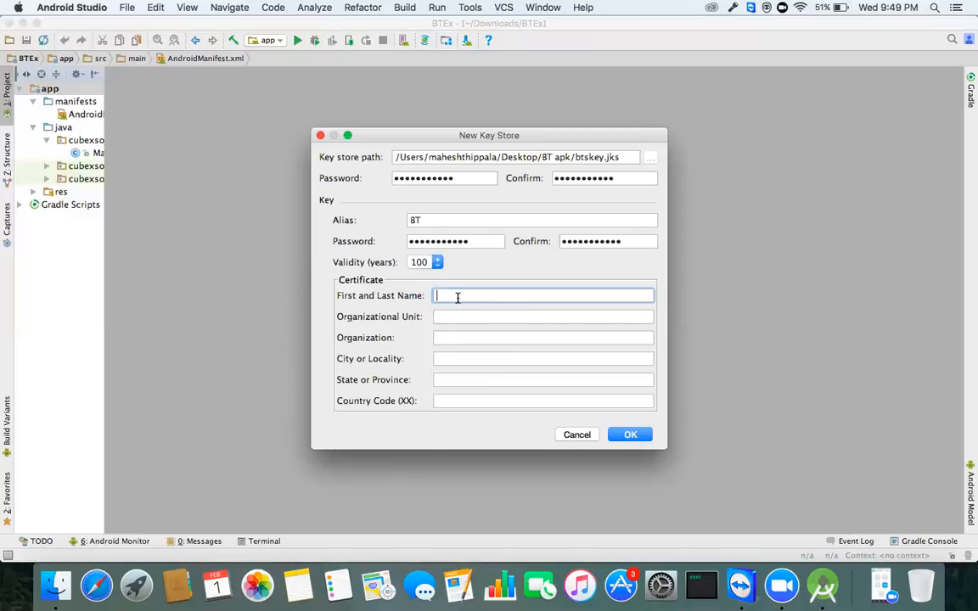
pyautogui.write('Mahesh')
pyautogui.press('Tab')
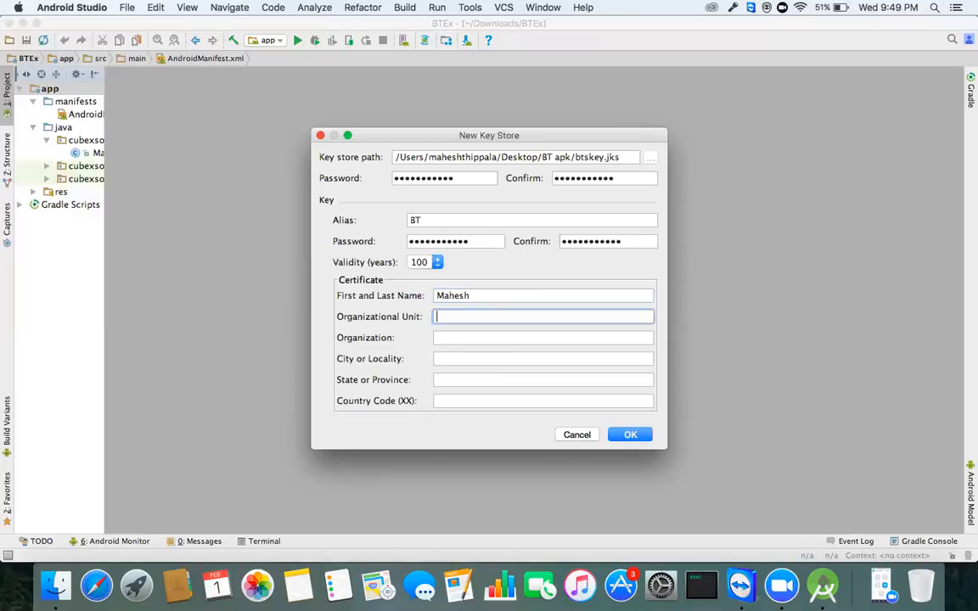
pyautogui.write('Android')
pyautogui.press('Tab')
pyautogui.write('CUBEX')
pyautogui.press('Tab')
pyautogui.write('Hyderabad')
# Step: Set state TS and country code 91, then create the key store
pyautogui.press('Tab')
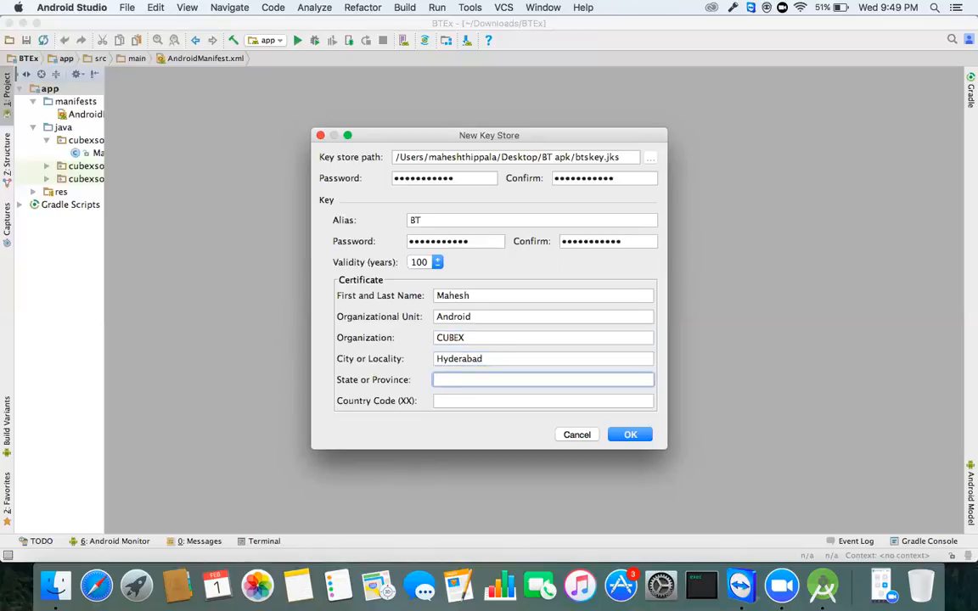
pyautogui.write('AP')
pyautogui.press('BackSpace')
pyautogui.press('BackSpace')
pyautogui.write('TS')
pyautogui.press('Tab')
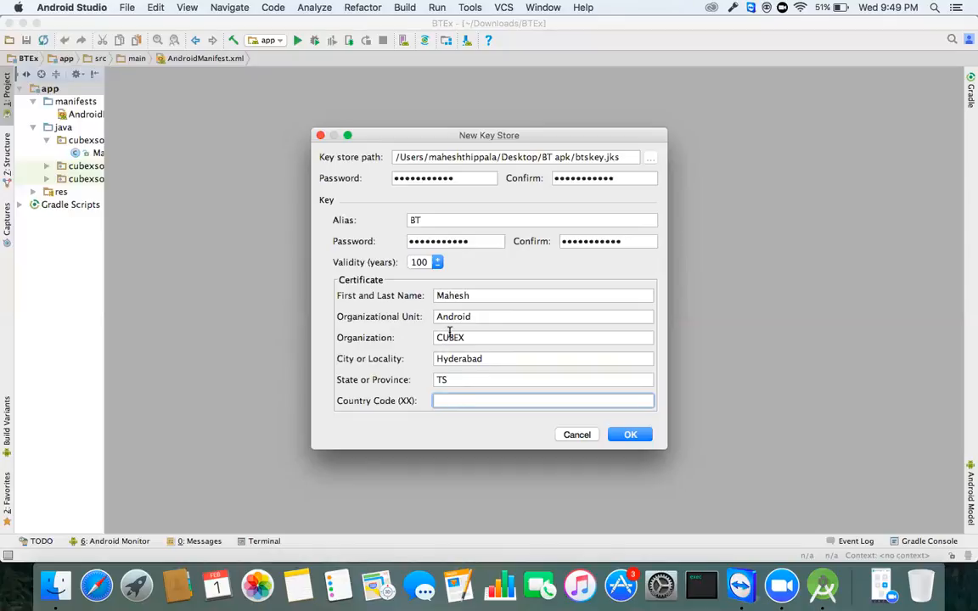
pyautogui.write('91')
pyautogui.click(630, 436)
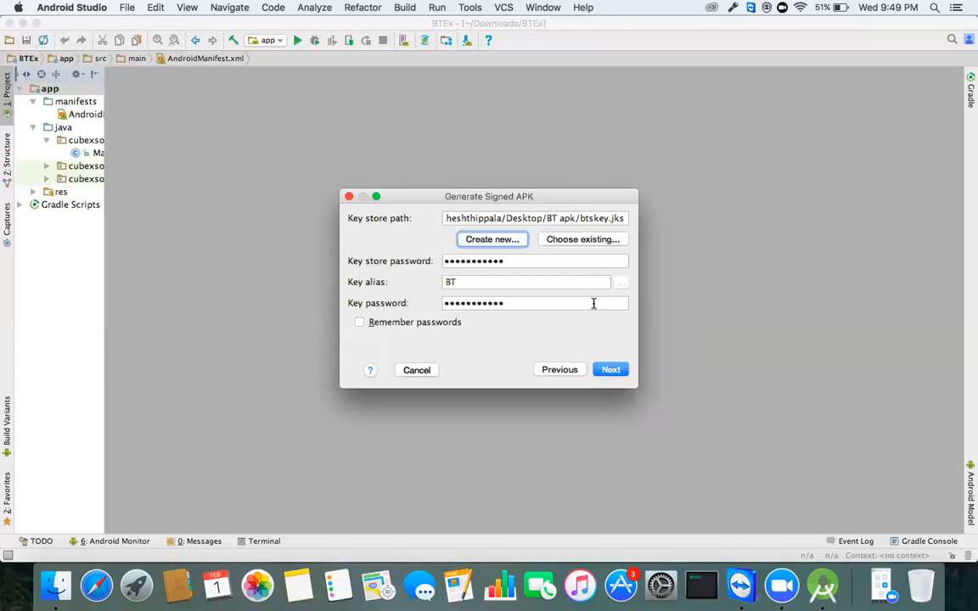
# Step: Move on to the APK destination and browse for a different destination folder
pyautogui.click(611, 370)
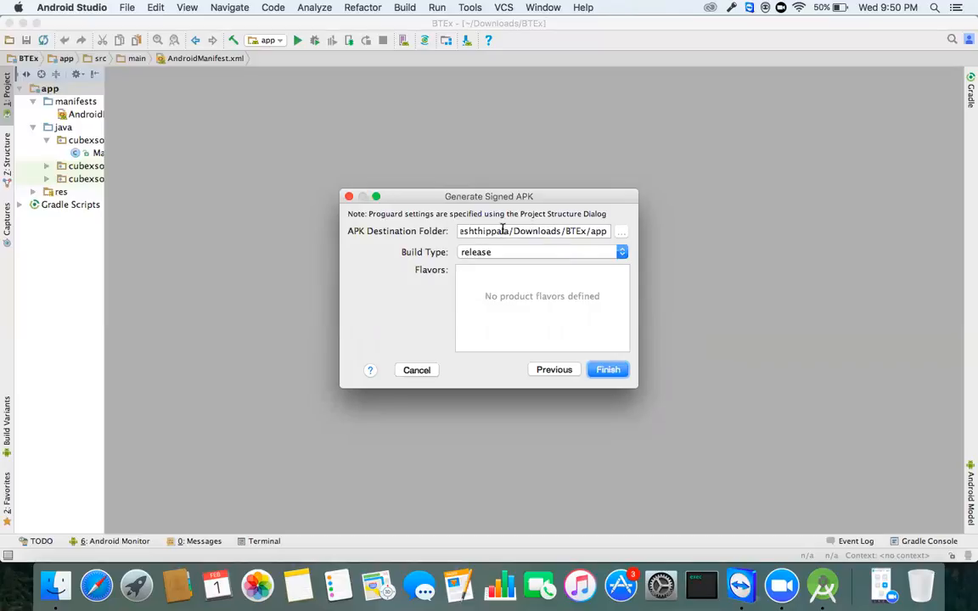
pyautogui.click(548, 229)
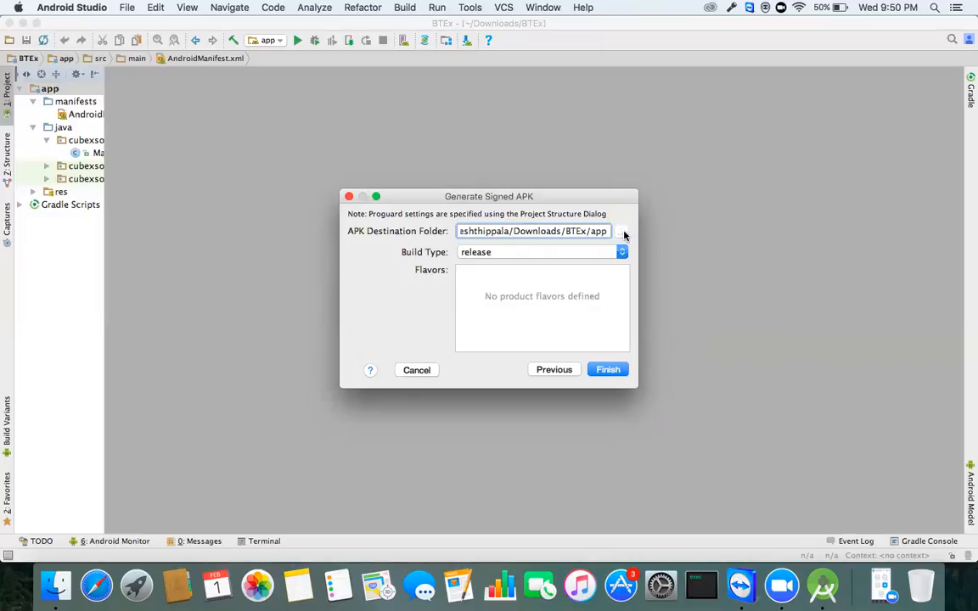
pyautogui.click(624, 232)
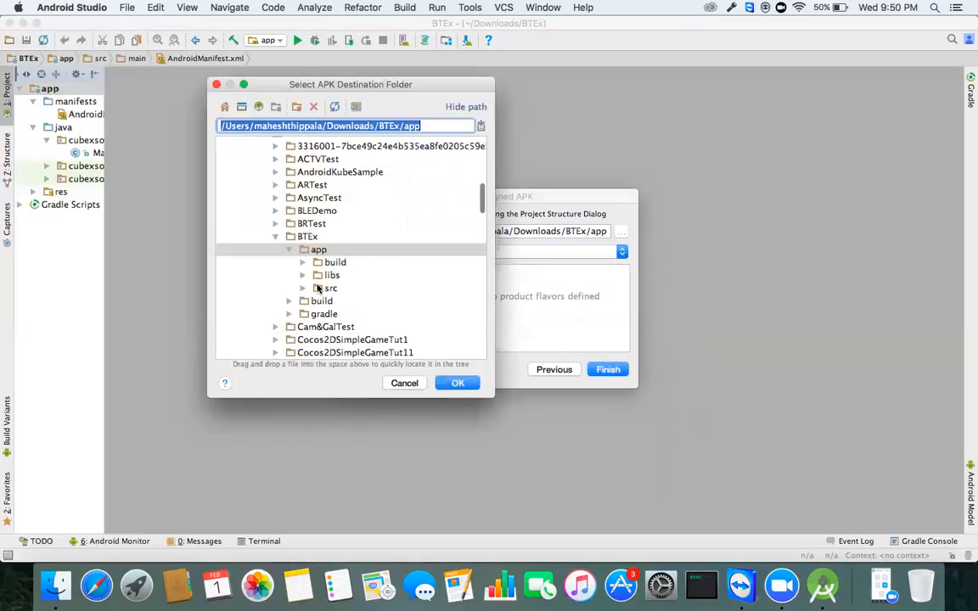
pyautogui.scroll(-1, 315, 284)
pyautogui.click(312, 222)
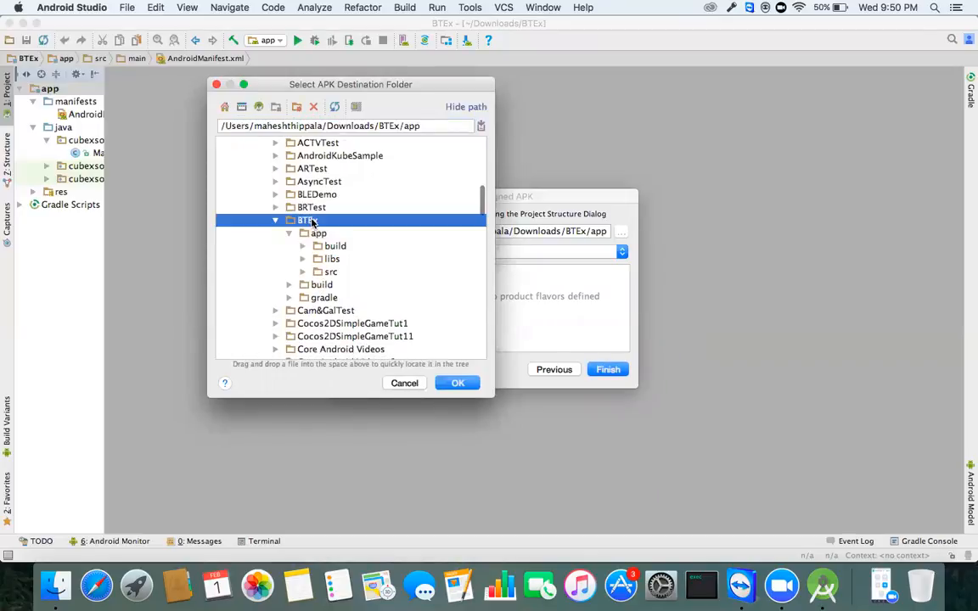
pyautogui.scroll(10, 311, 227)
pyautogui.scroll(-3, 312, 231)
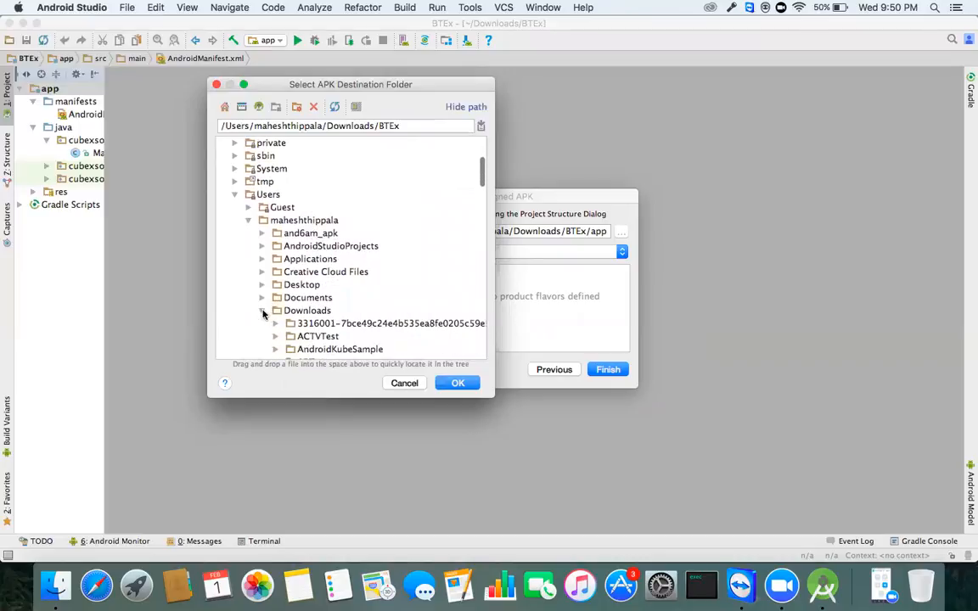
# Step: Choose Desktop/BT apk as the destination and build the signed release APK
pyautogui.click(262, 312)
pyautogui.click(262, 285)
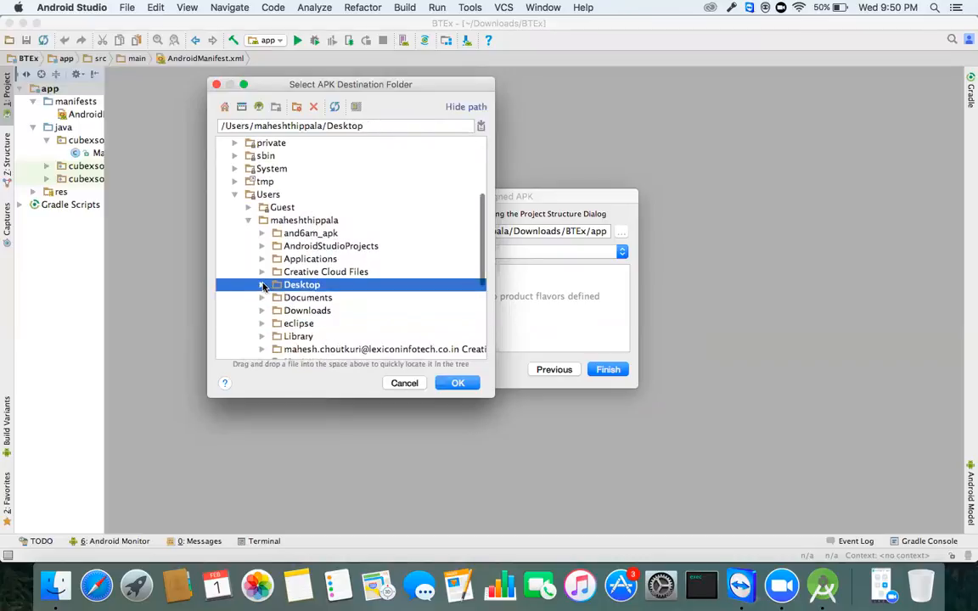
pyautogui.click(262, 286)
pyautogui.click(309, 312)
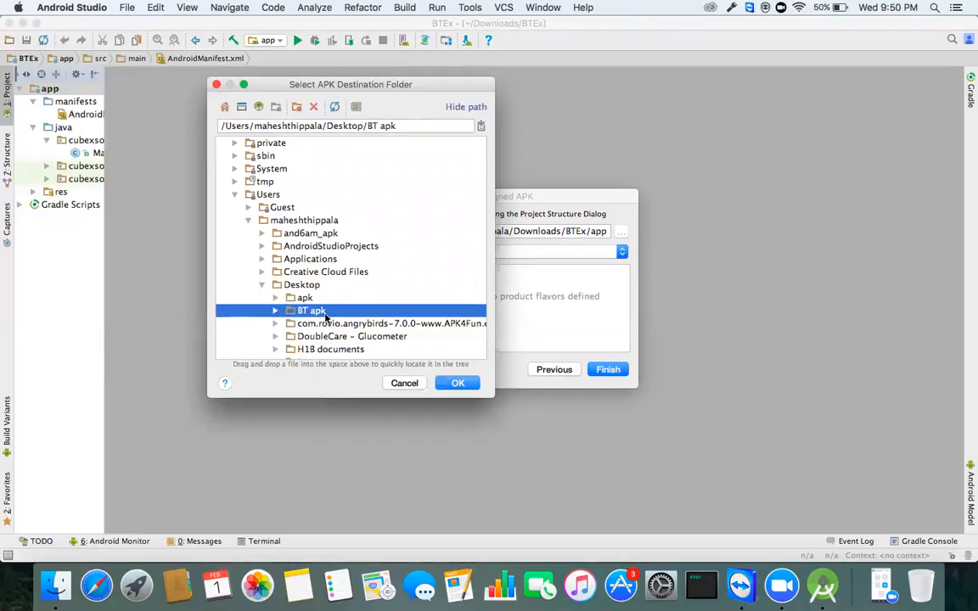
pyautogui.scroll(-1, 278, 311)
pyautogui.click(278, 288)
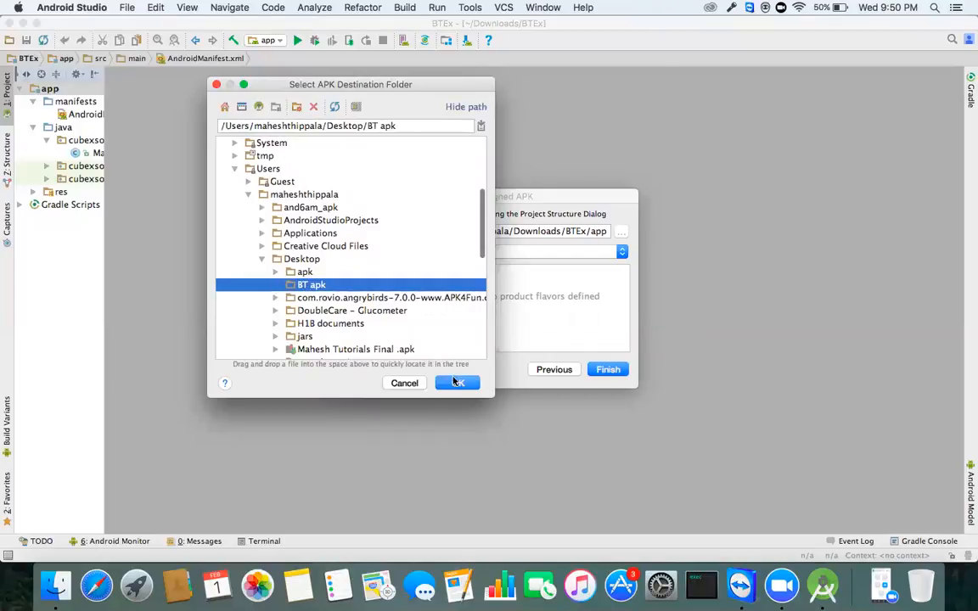
pyautogui.click(457, 383)
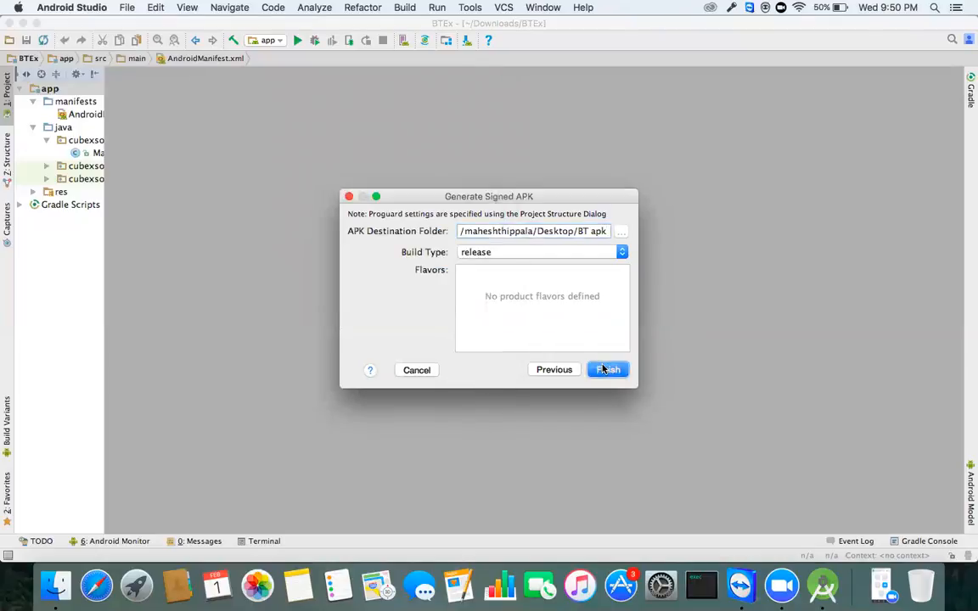
pyautogui.click(603, 369)
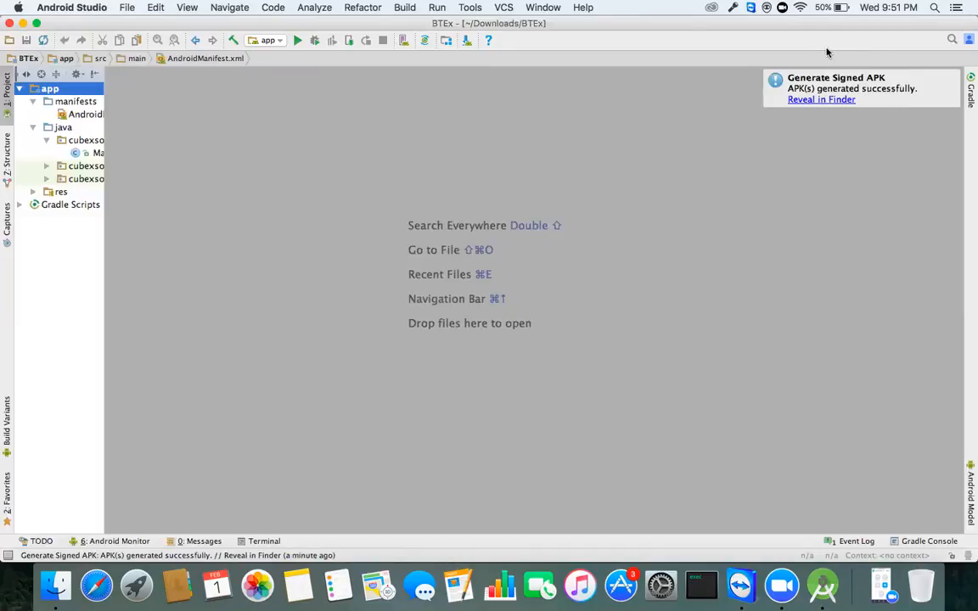
# Step: Reveal the generated APK in Finder's BT apk folder
pyautogui.click(830, 100)
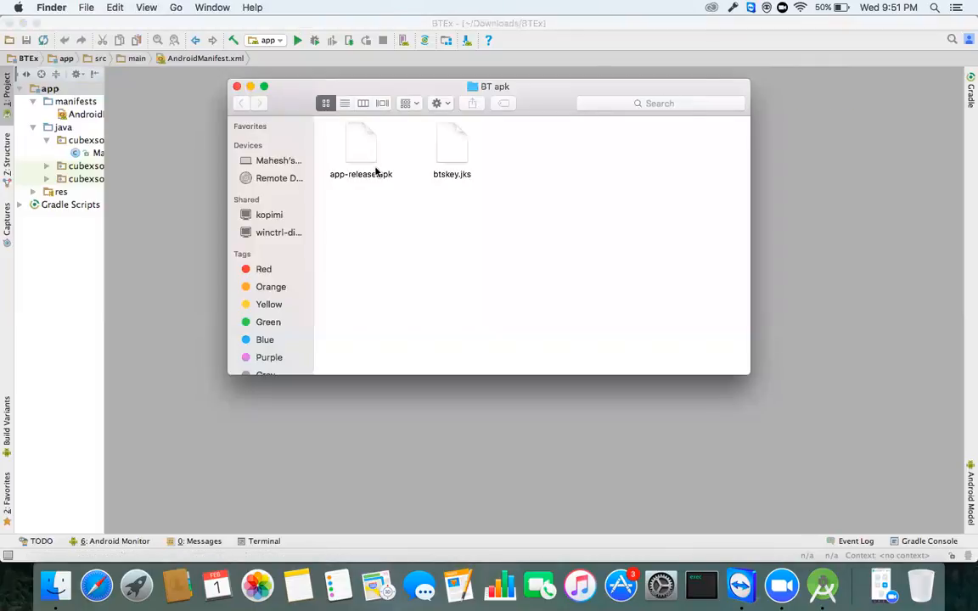
pyautogui.rightClick(395, 252)
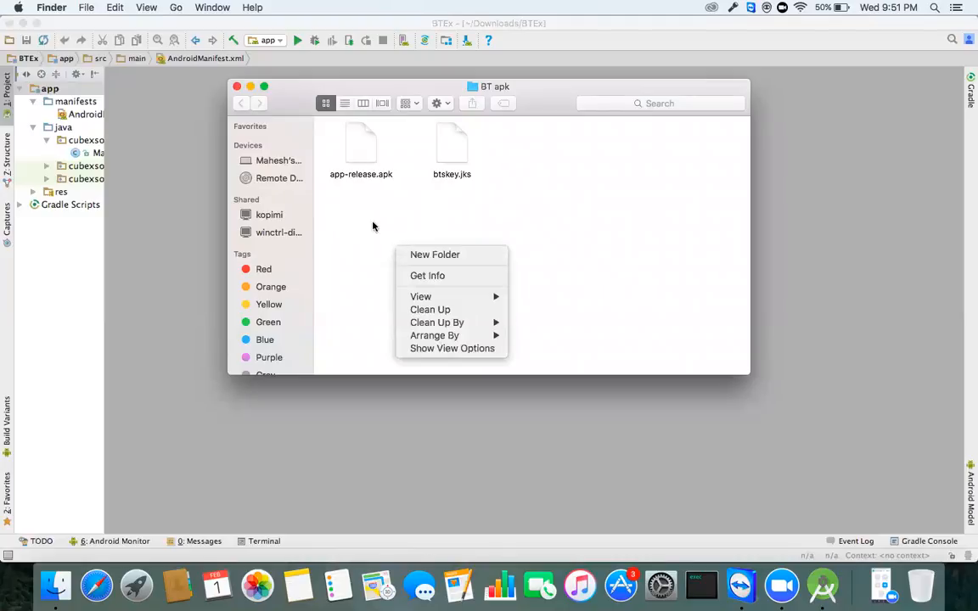
pyautogui.click(372, 225)
pyautogui.click(454, 153)
pyautogui.click(474, 215)
# Step: Select app-release.apk and start renaming it
pyautogui.moveTo(476, 200); pyautogui.dragTo(423, 123)
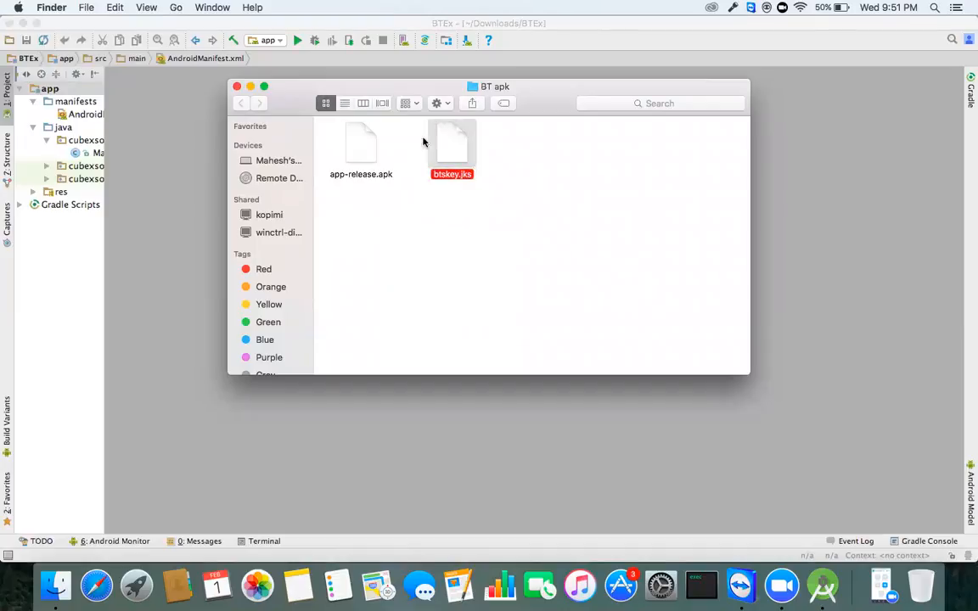
pyautogui.click(339, 187)
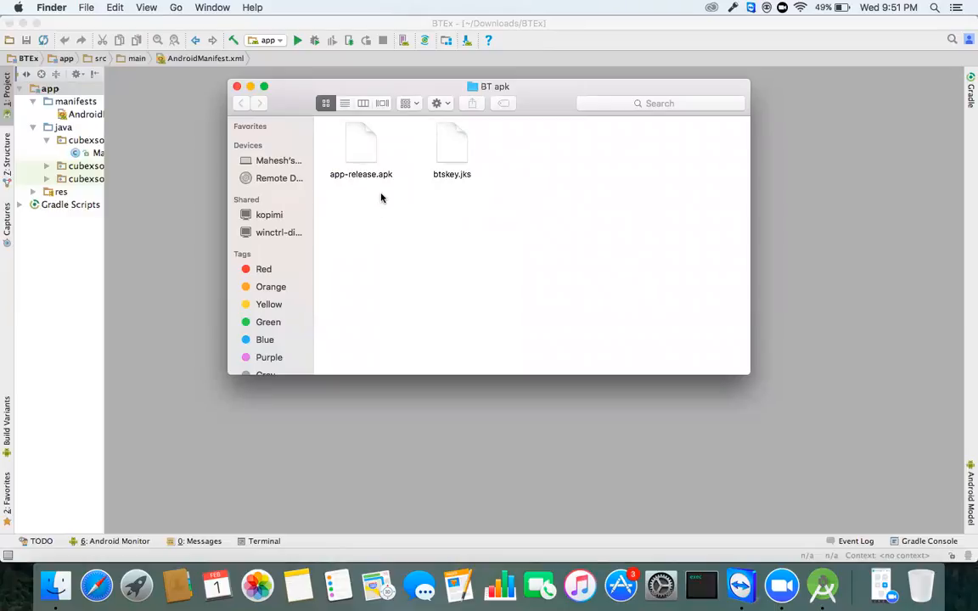
pyautogui.moveTo(384, 207); pyautogui.dragTo(336, 139)
pyautogui.rightClick(366, 156)
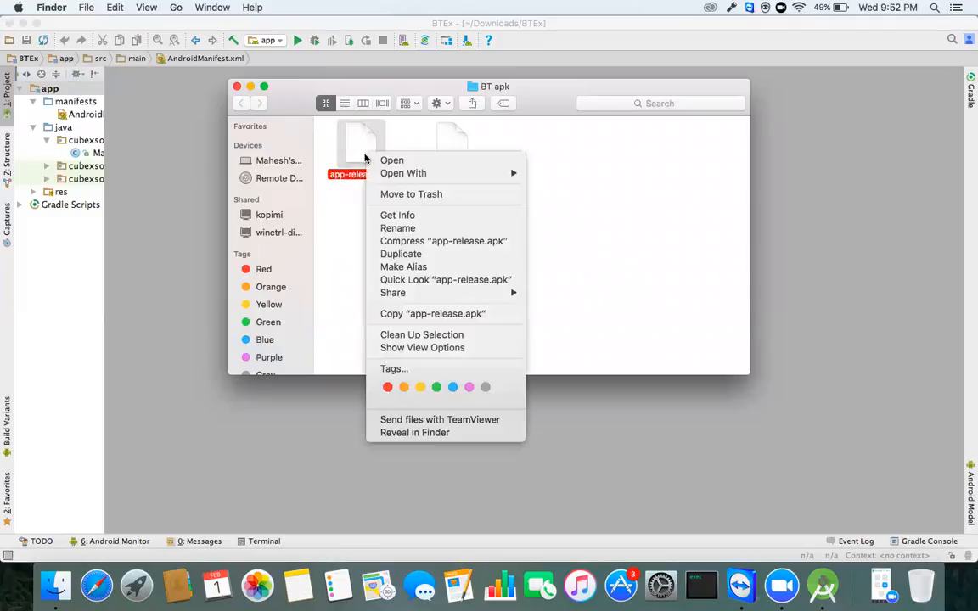
pyautogui.click(407, 229)
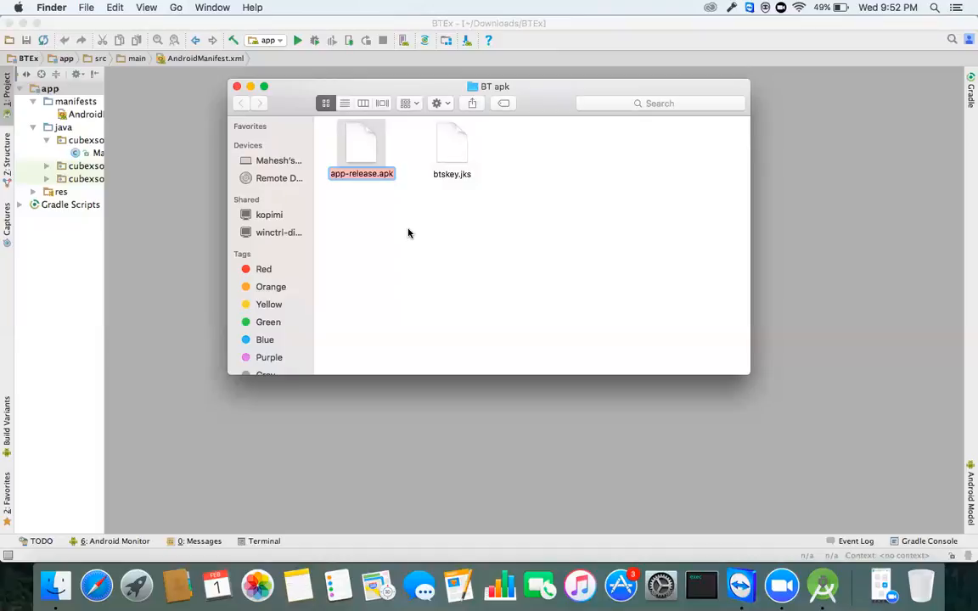
# Step: Change the file name from app-release to BT Scanner.apk
pyautogui.hotkey('shift', 'Left')
pyautogui.hotkey('shift', 'Left')
pyautogui.hotkey('shift', 'Left')
pyautogui.hotkey('shift', 'Left')
pyautogui.hotkey('shift', 'Left')
pyautogui.hotkey('shift', 'Left')
pyautogui.hotkey('shift', 'Left')
pyautogui.write('BT ')
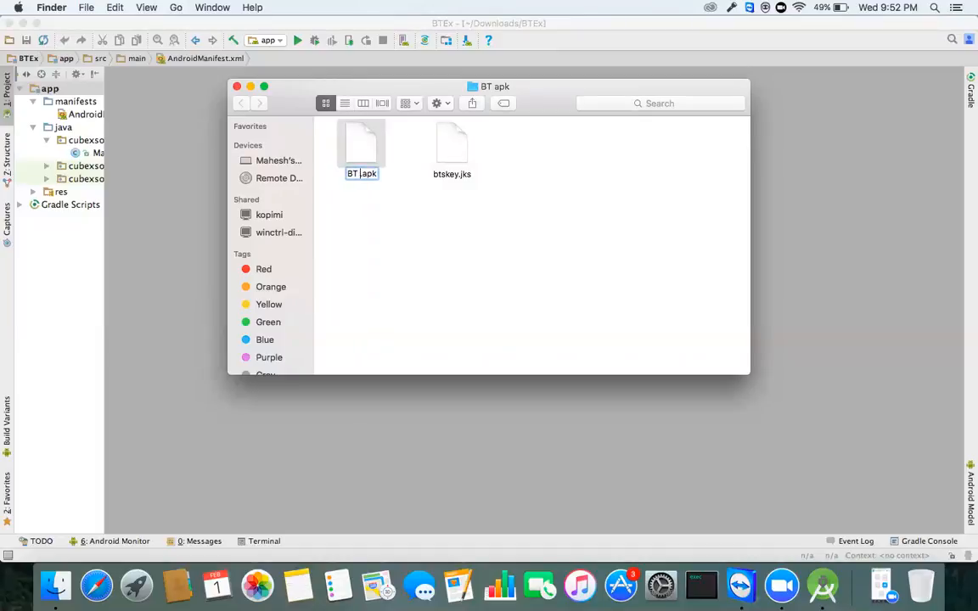
pyautogui.write('Scanner')
pyautogui.press('Return')
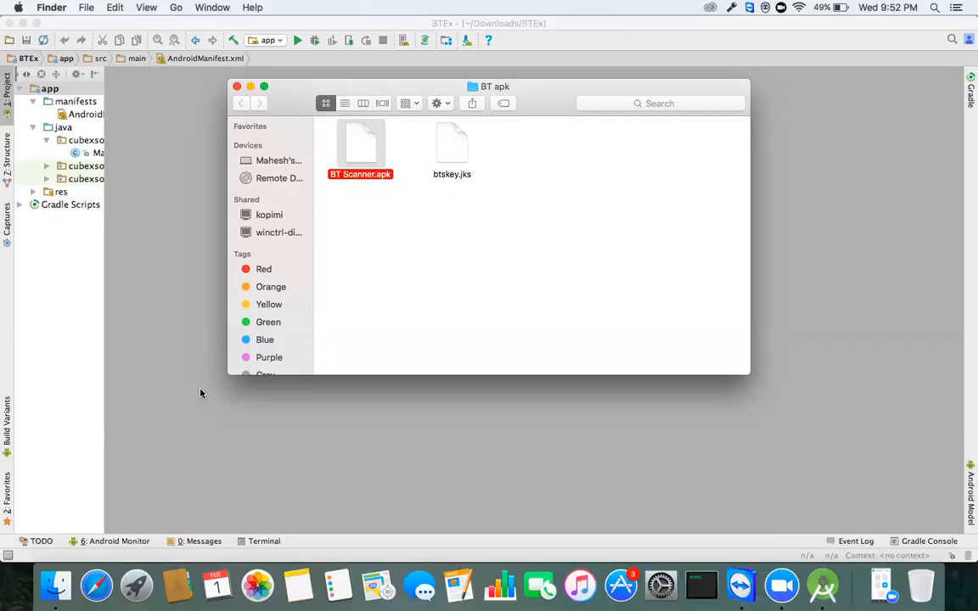
# Step: Load play.google.com/apps/publish in Safari
pyautogui.click(98, 584)
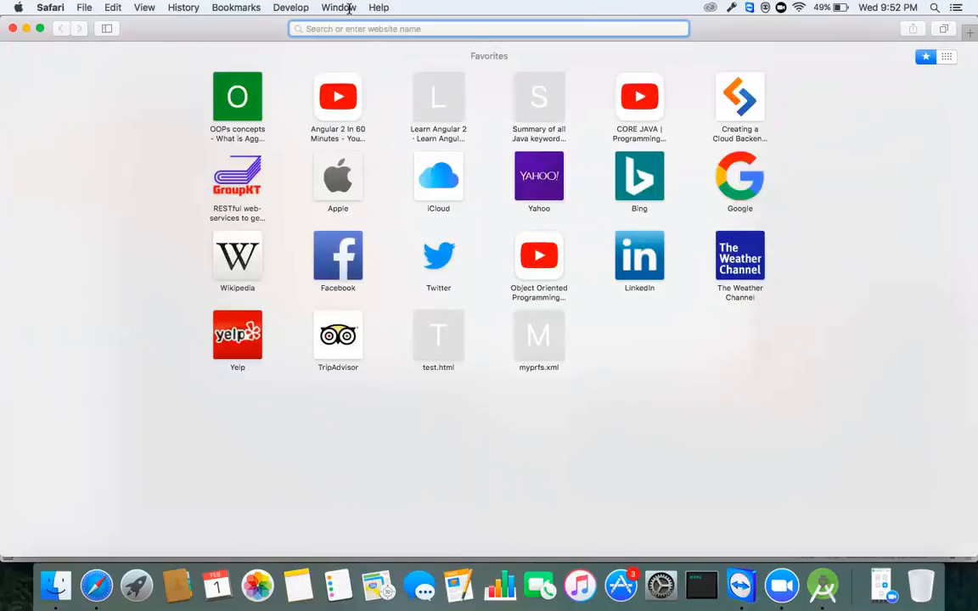
pyautogui.write('p')
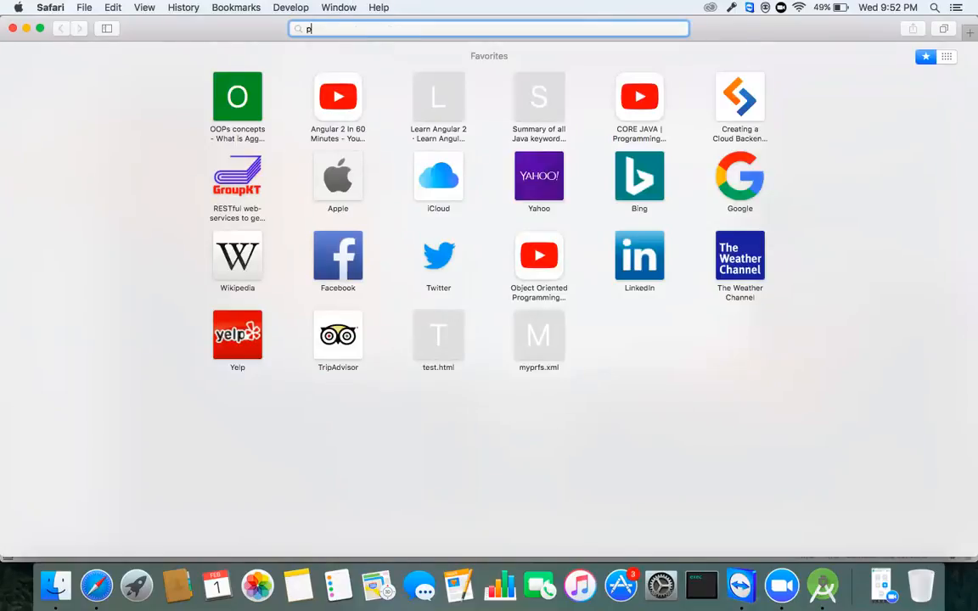
pyautogui.write('lay')
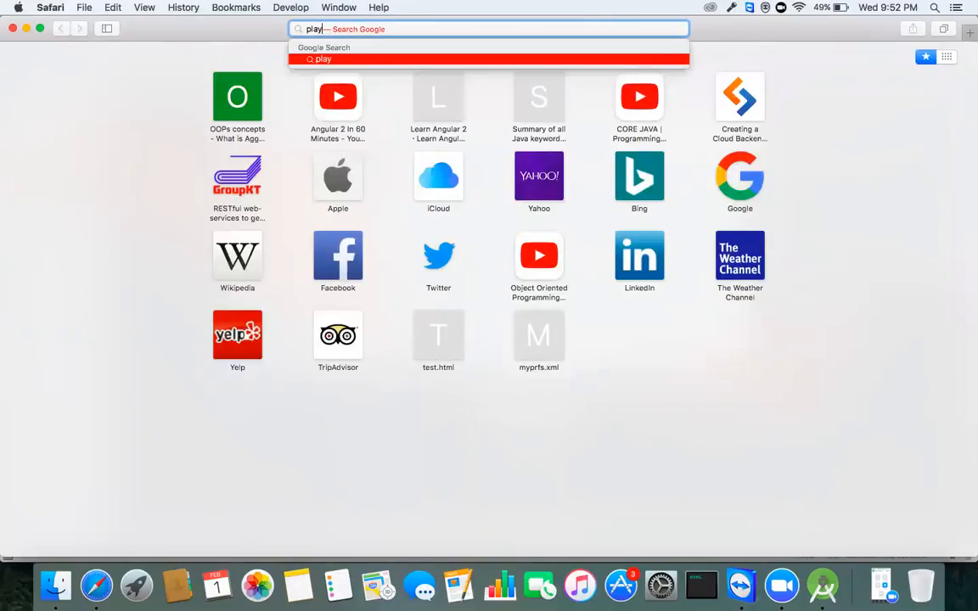
pyautogui.write('.google')
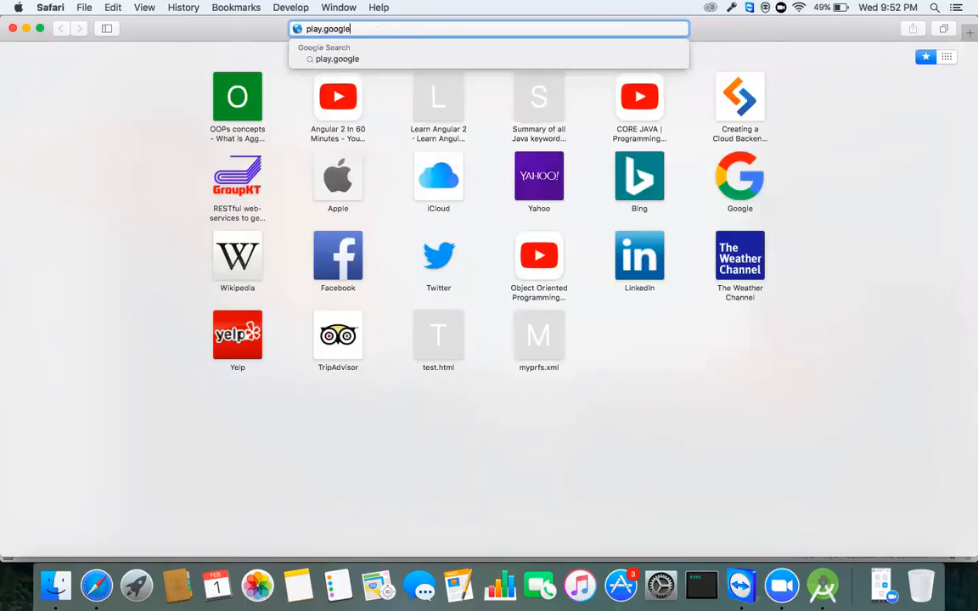
pyautogui.write('.com/apps/p')
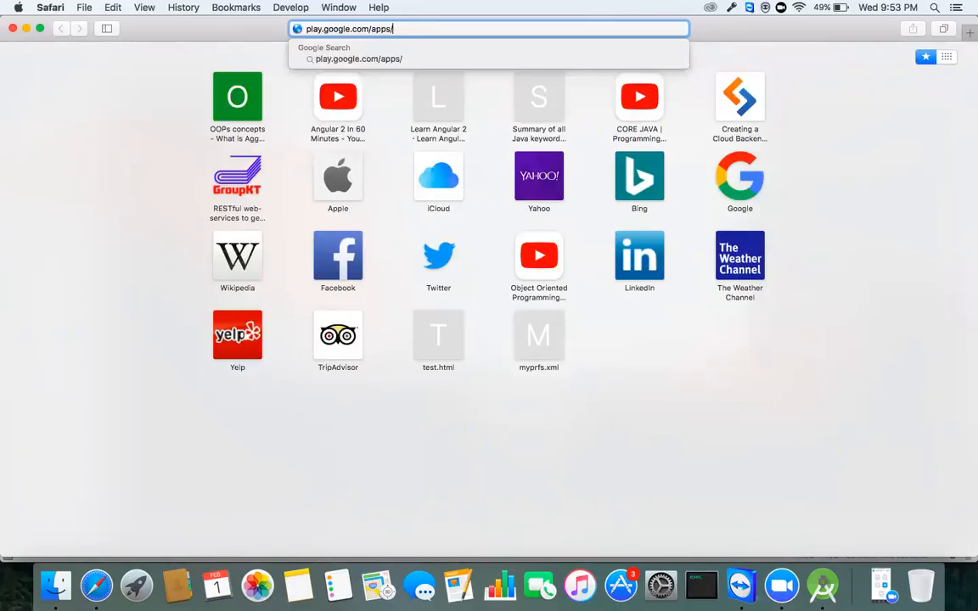
pyautogui.write('ublish')
pyautogui.press('Return')
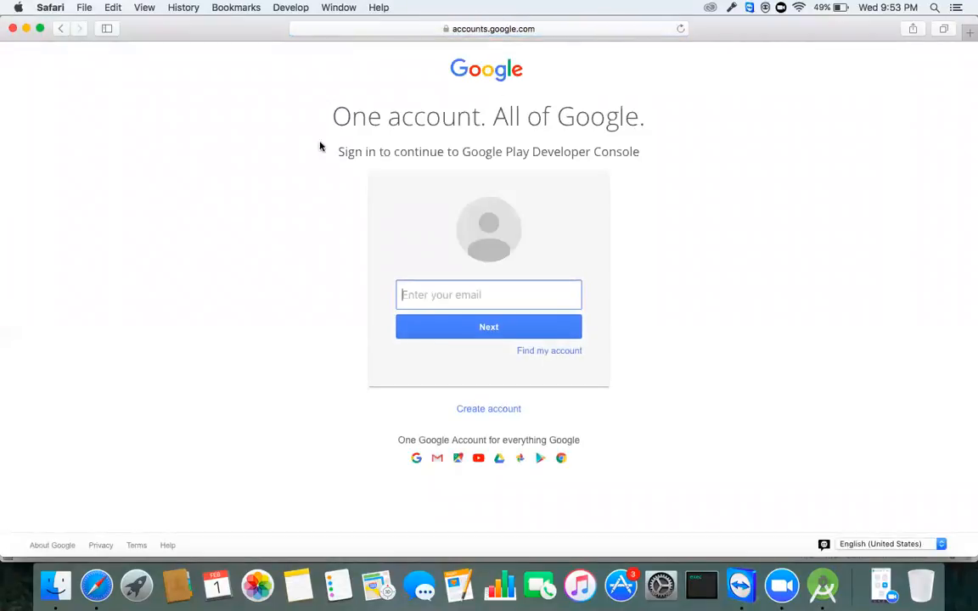
# Step: Enter the developer account's email and advance to the password step
pyautogui.click(253, 159)
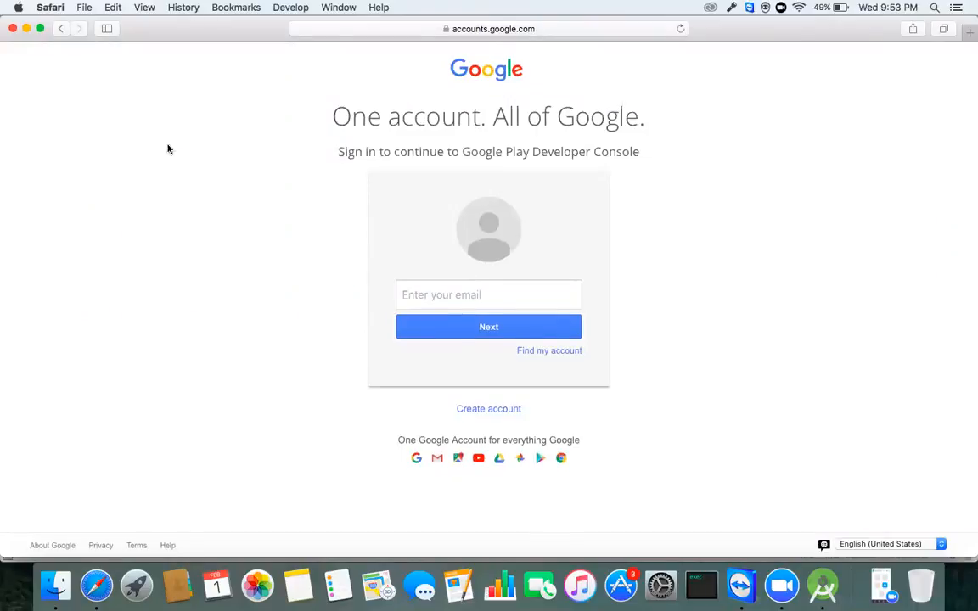
pyautogui.moveTo(188, 29); pyautogui.dragTo(188, 144)
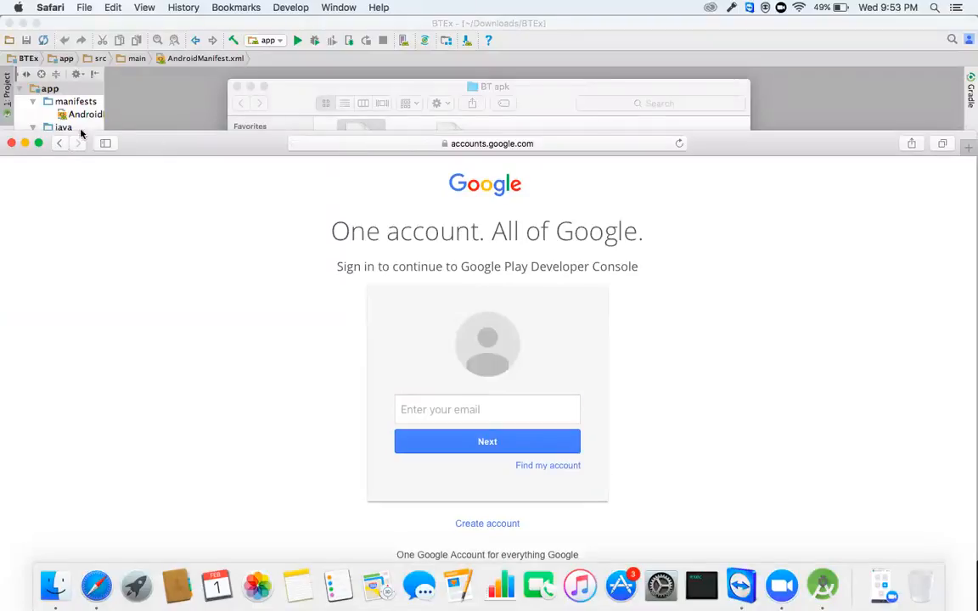
pyautogui.moveTo(129, 138); pyautogui.dragTo(101, 29)
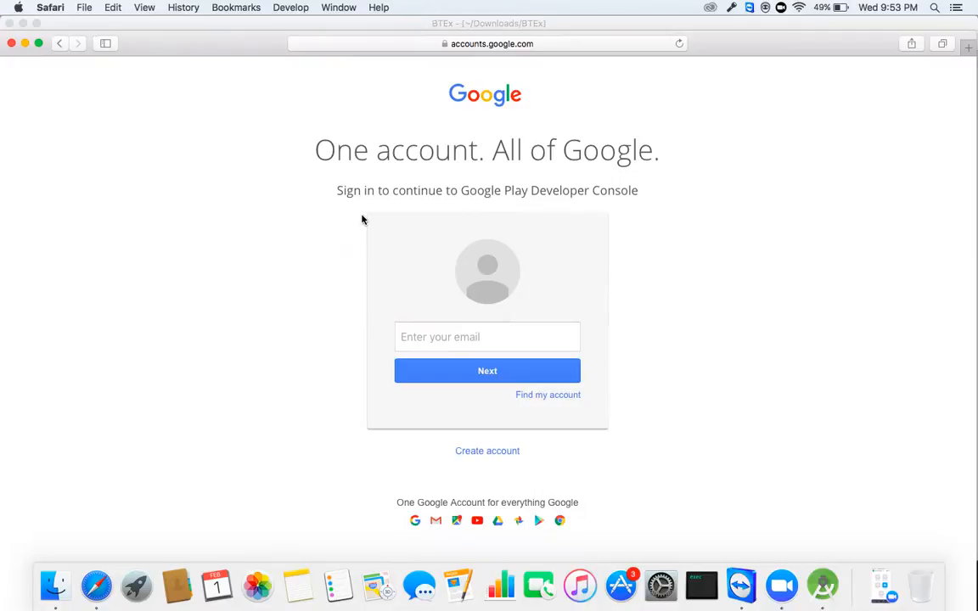
pyautogui.click(431, 336)
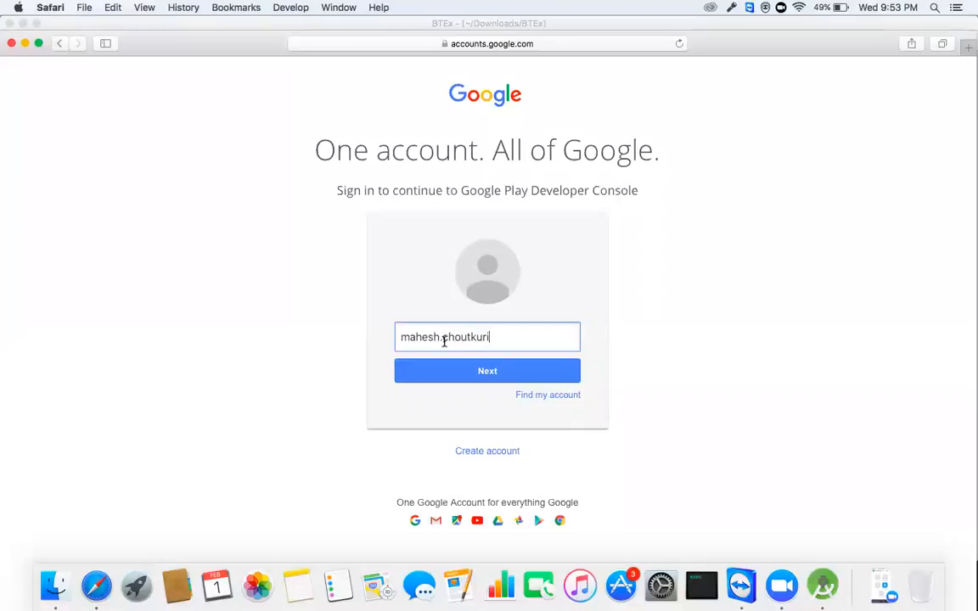
pyautogui.click(505, 366)
# Step: Type the account password and sign in
pyautogui.click(483, 381)
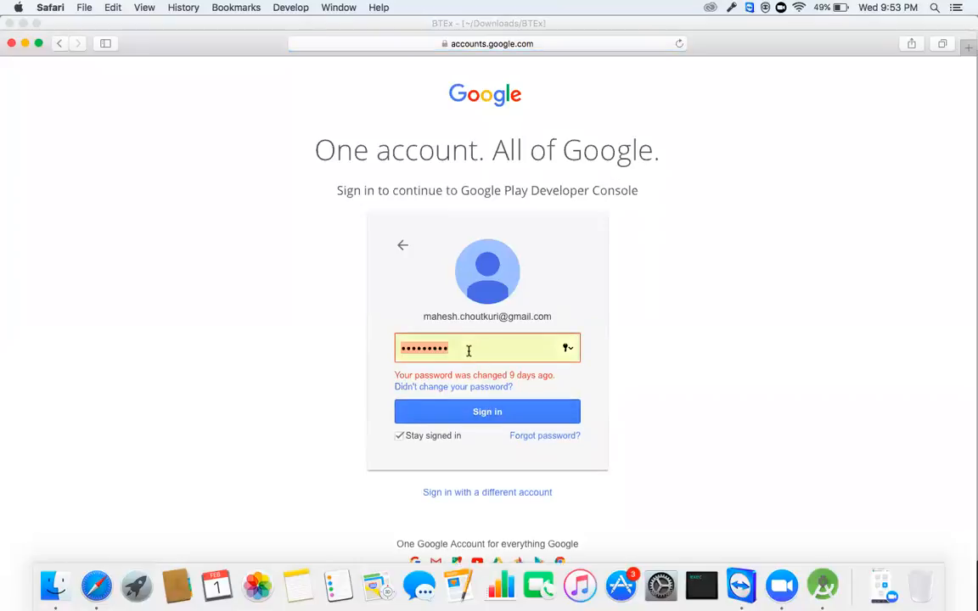
pyautogui.write('••••••••')
pyautogui.click(504, 413)
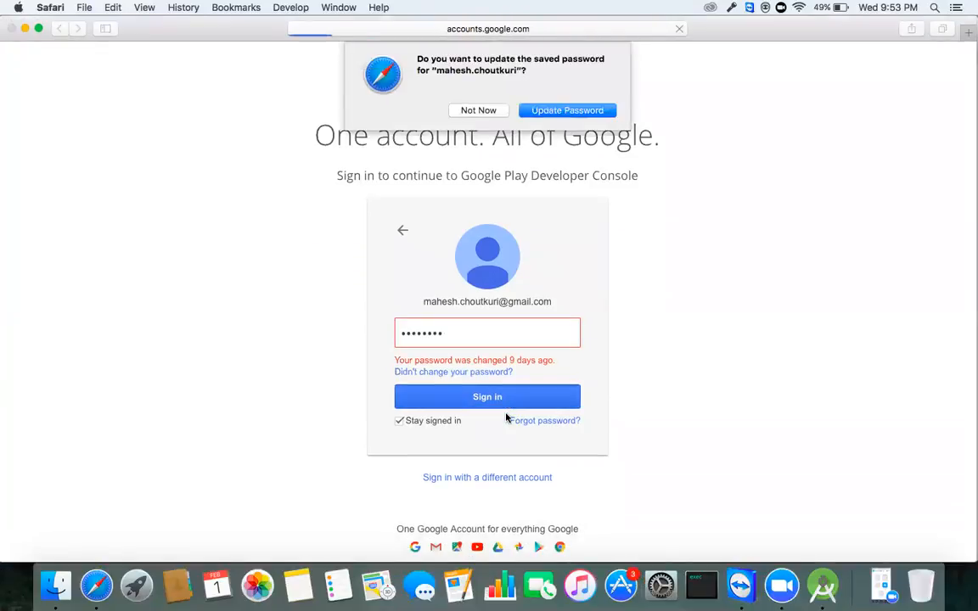
# Step: Decline Safari's password update and wait for the seven-app All Applications list
pyautogui.click(476, 111)
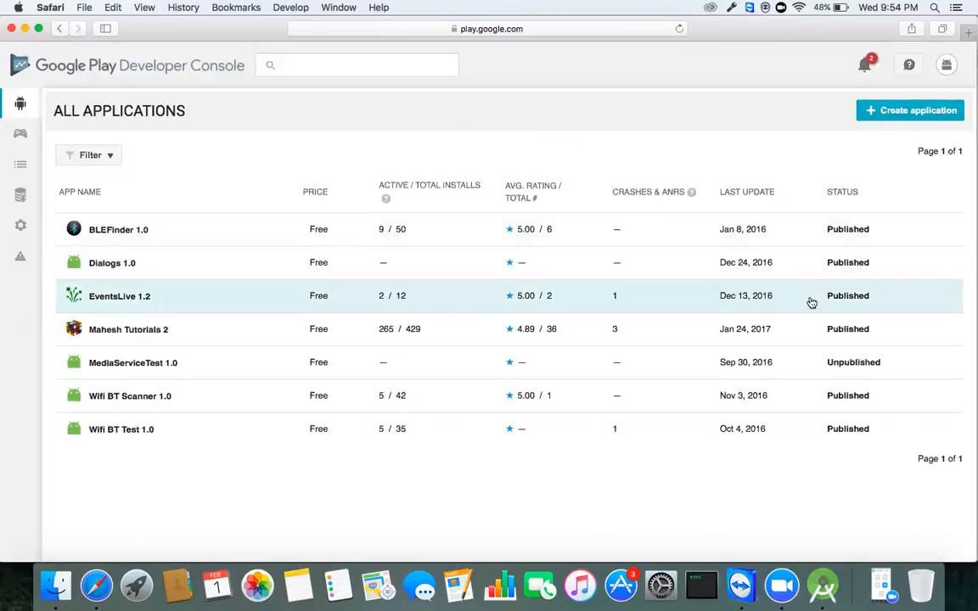
pyautogui.scroll(-3, 811, 303)
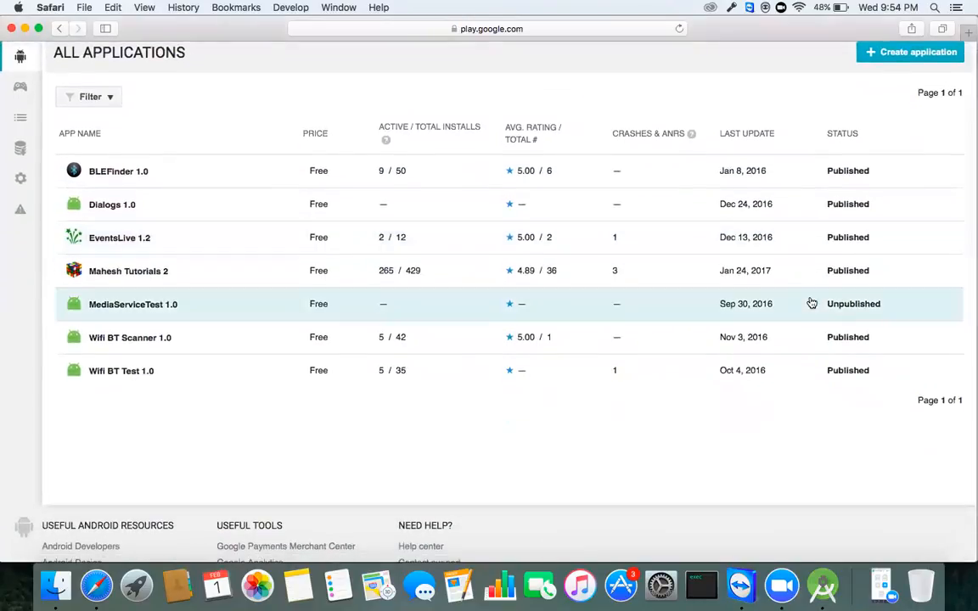
pyautogui.scroll(3, 699, 281)
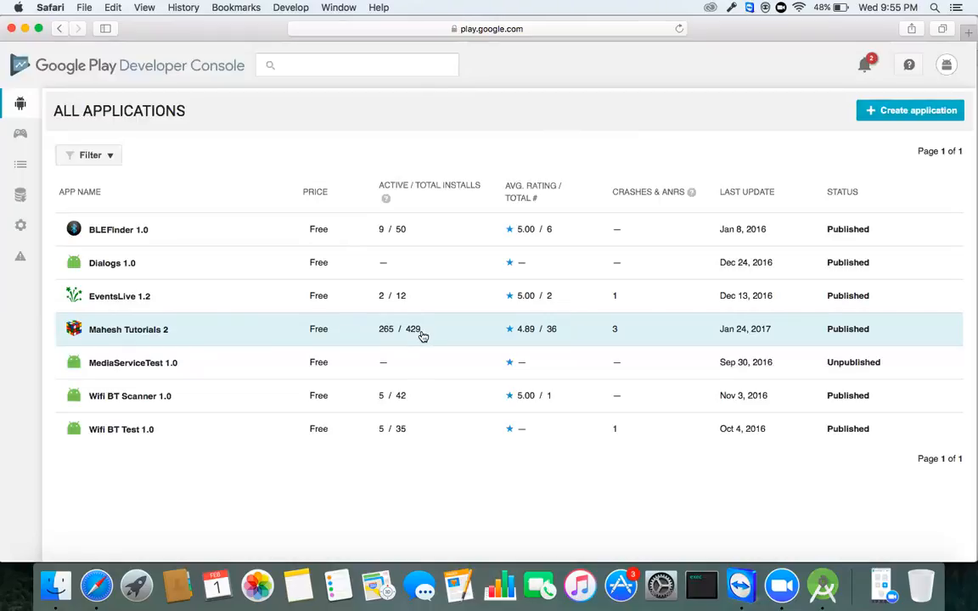
pyautogui.click(368, 335)
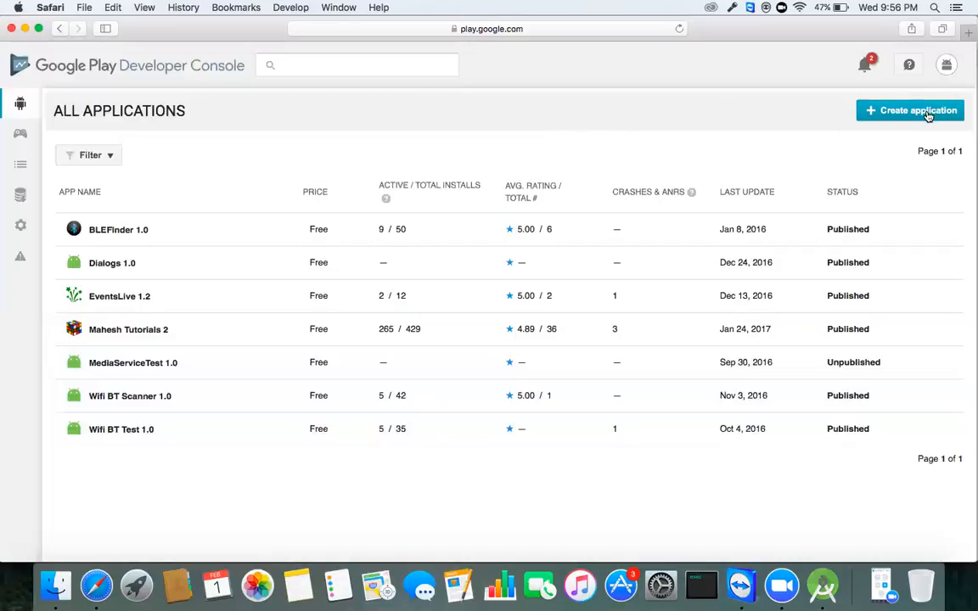
# Step: Create a new application titled 'Bluetooth Scanner'
pyautogui.click(928, 115)
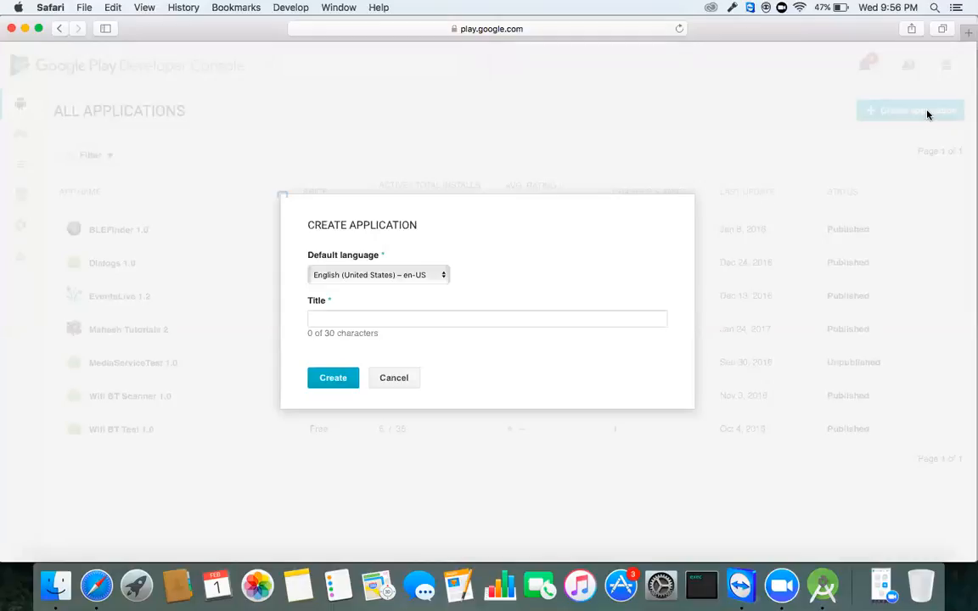
pyautogui.click(405, 321)
pyautogui.write('Bluetoot')
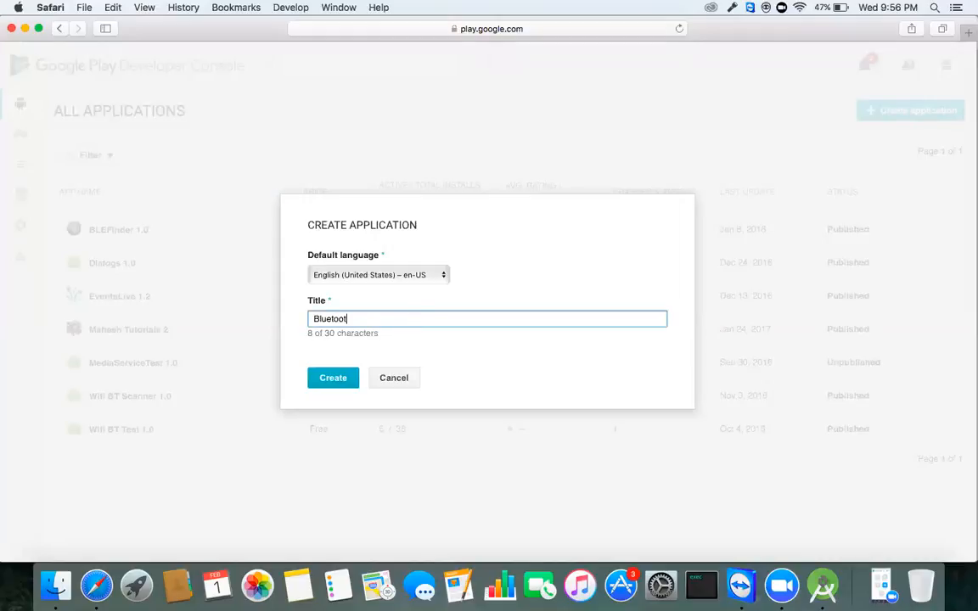
pyautogui.write('h Scanner')
pyautogui.moveTo(390, 320); pyautogui.dragTo(301, 316)
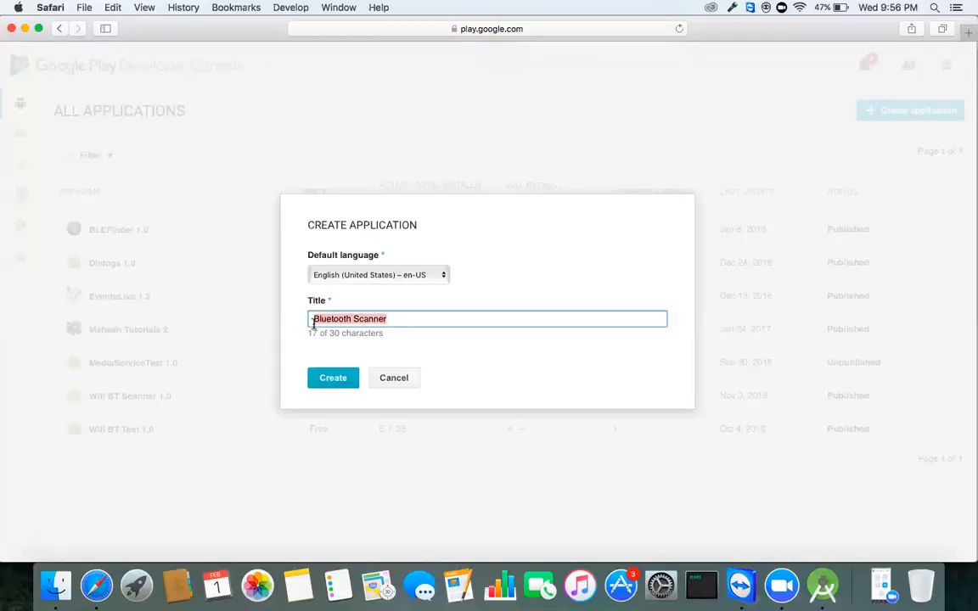
pyautogui.click(340, 383)
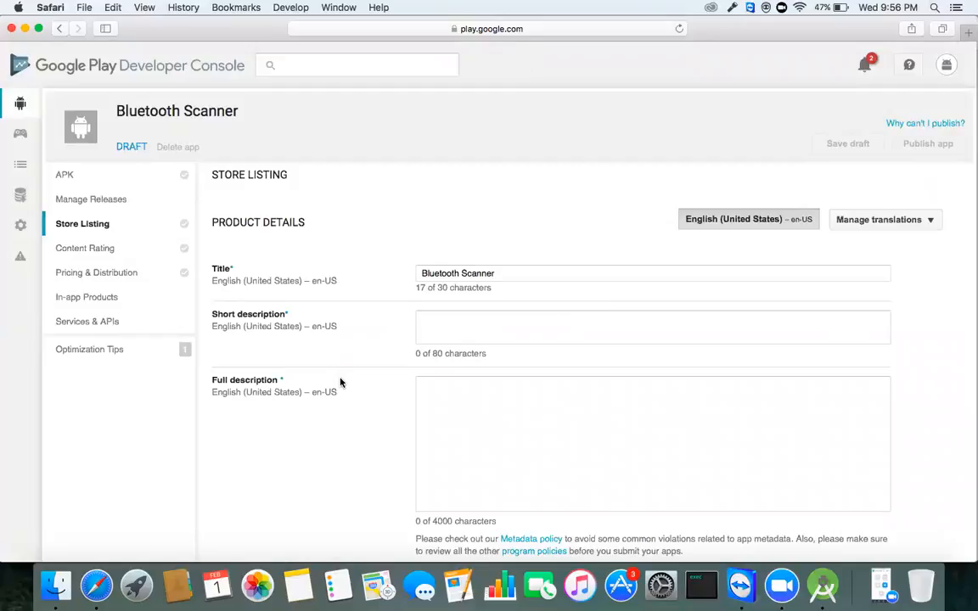
pyautogui.scroll(-3, 339, 382)
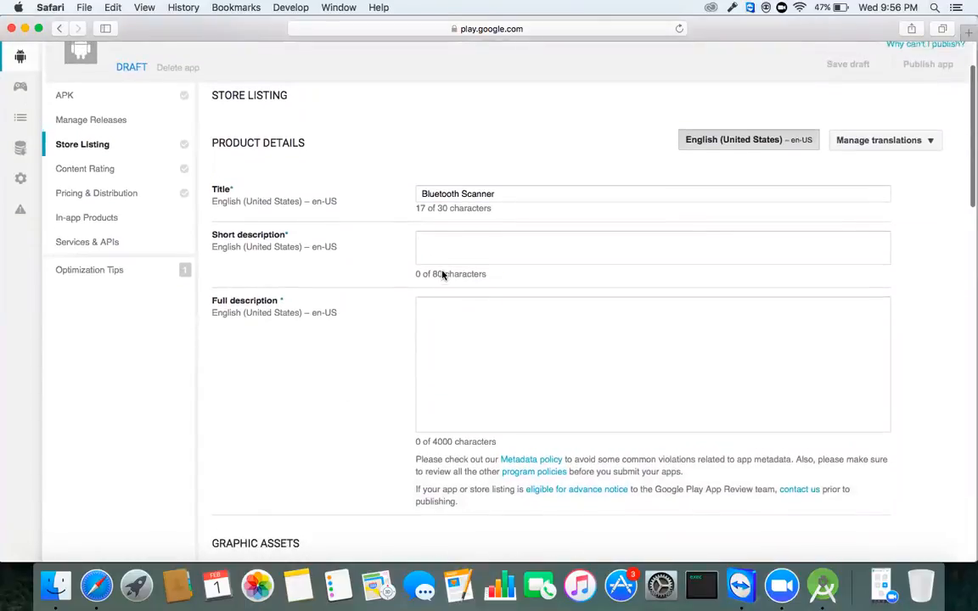
pyautogui.scroll(2, 443, 274)
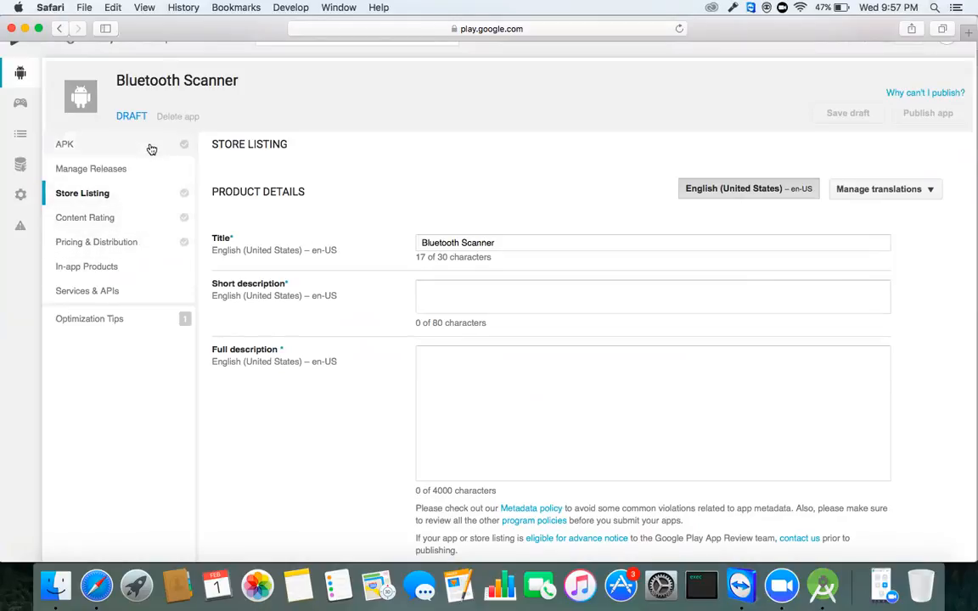
pyautogui.scroll(-15, 351, 315)
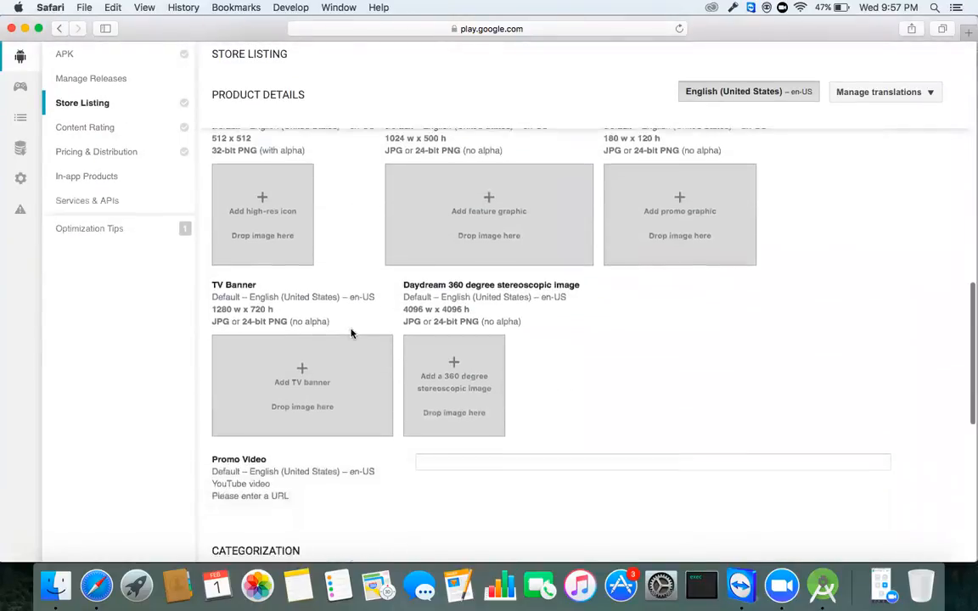
pyautogui.scroll(15, 353, 343)
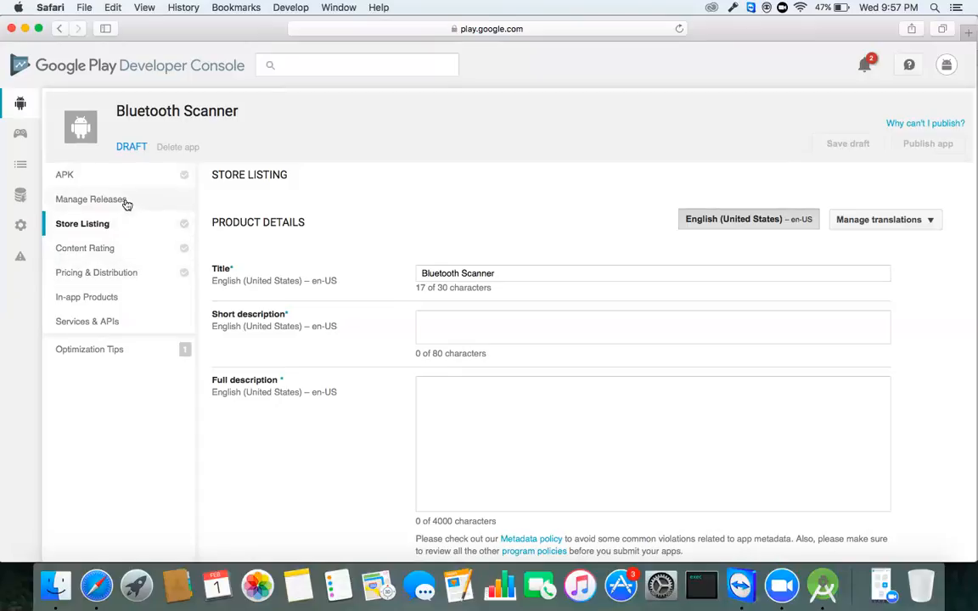
# Step: Go to the APK section and begin uploading the first APK to Production
pyautogui.click(85, 174)
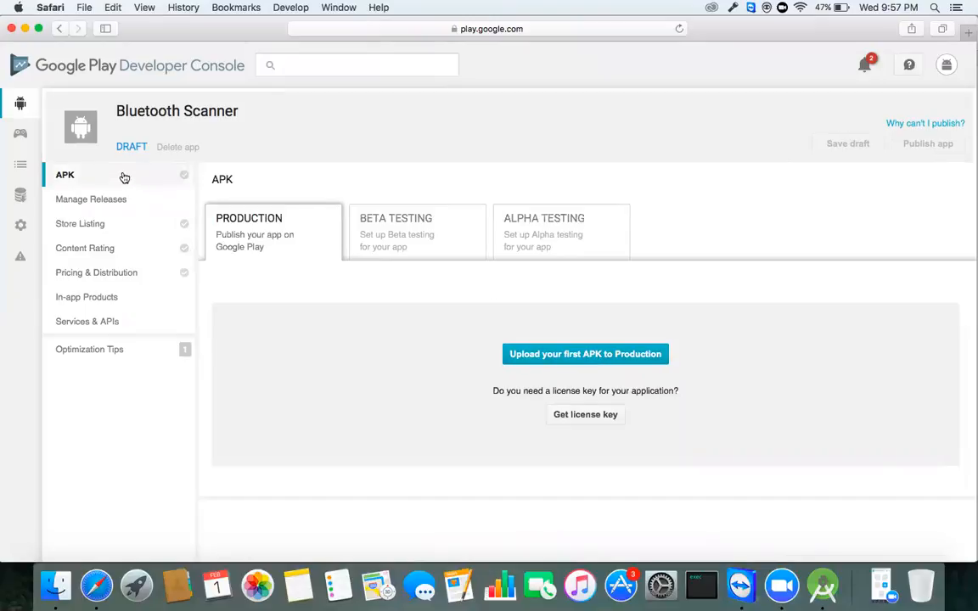
pyautogui.scroll(-3, 486, 332)
pyautogui.scroll(3, 486, 332)
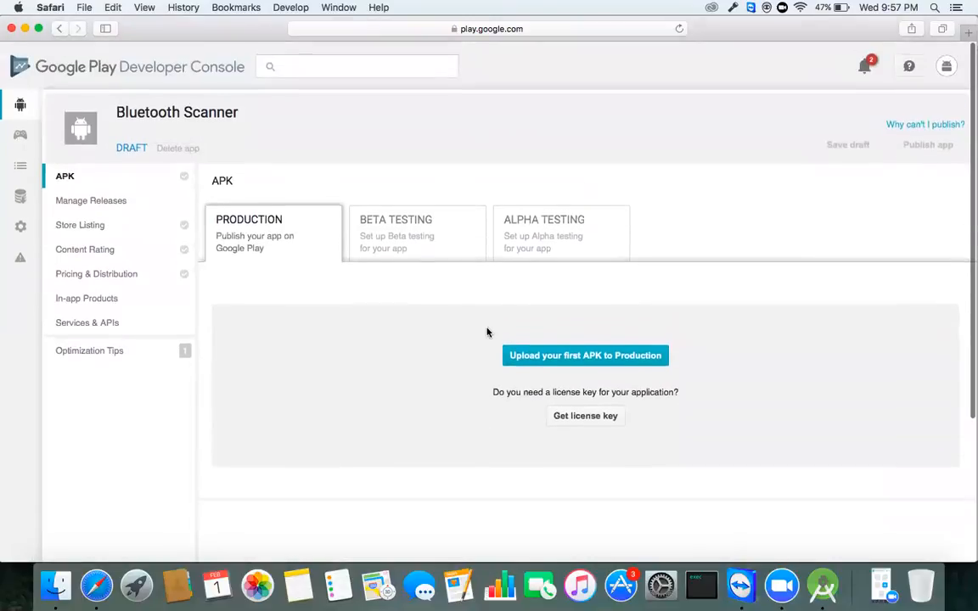
pyautogui.click(593, 357)
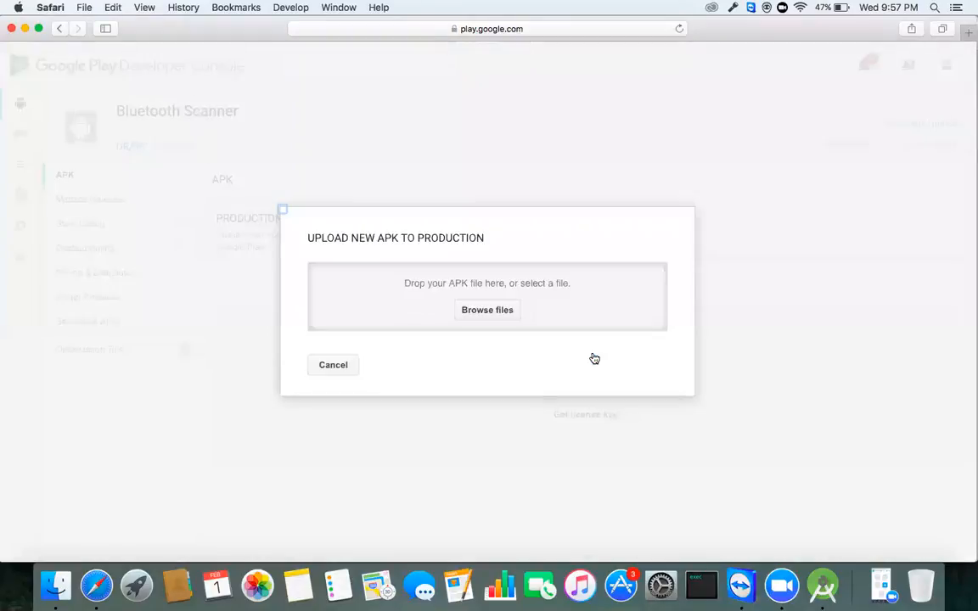
# Step: Browse for the APK file, going through Macintosh HD and Users to the Desktop folder
pyautogui.click(487, 310)
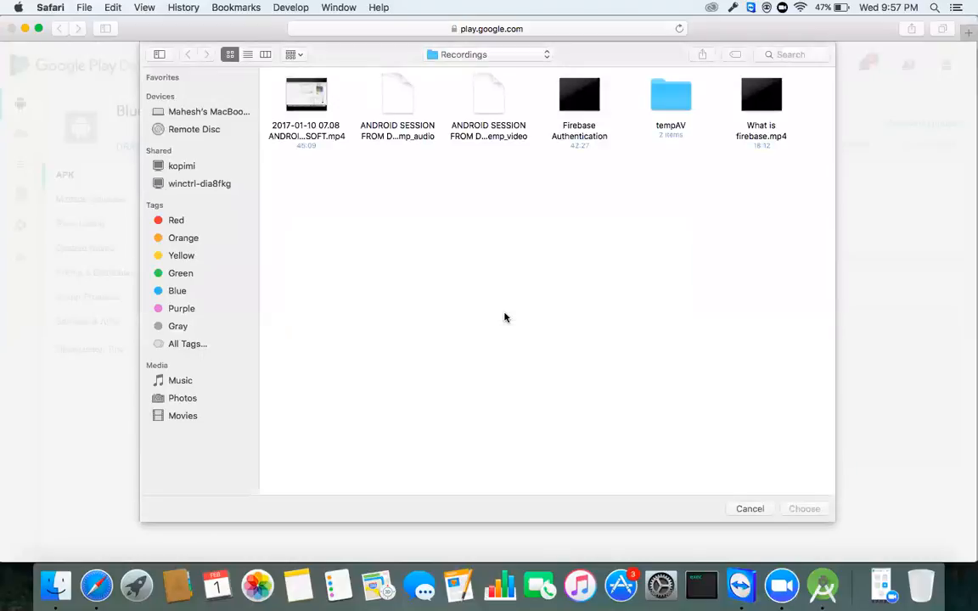
pyautogui.click(220, 112)
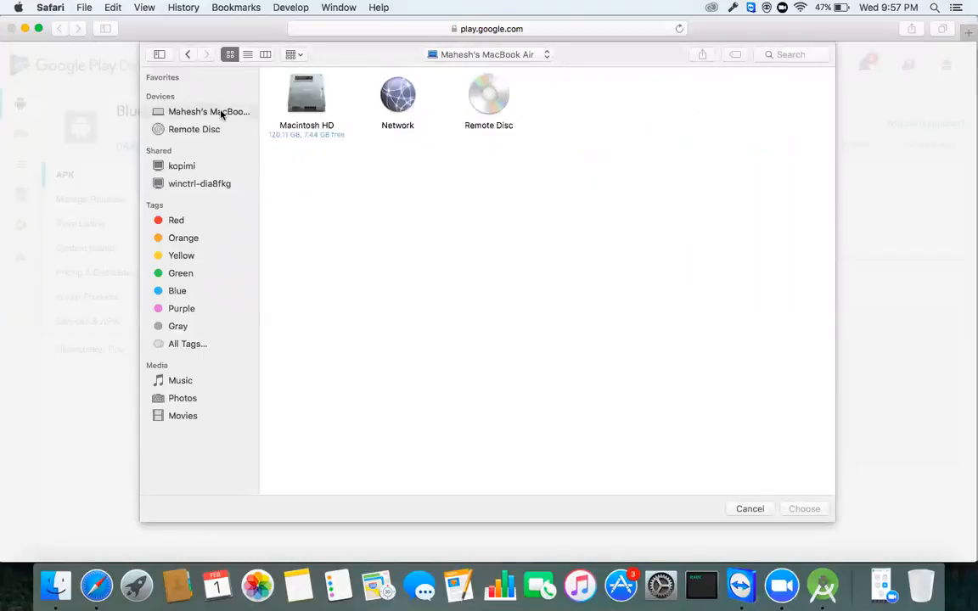
pyautogui.doubleClick(306, 91)
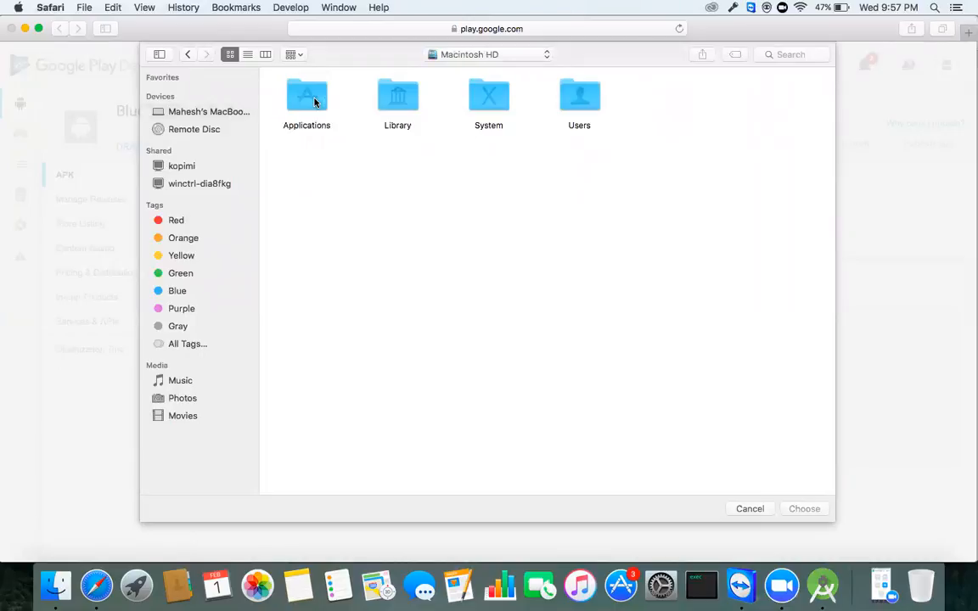
pyautogui.doubleClick(591, 98)
pyautogui.click(404, 100)
pyautogui.doubleClick(404, 101)
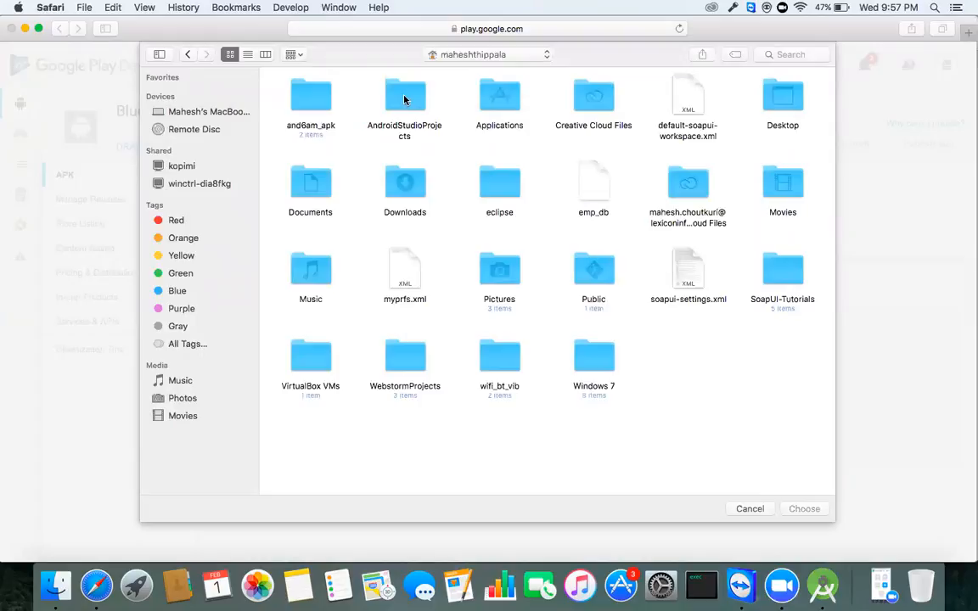
pyautogui.doubleClick(773, 101)
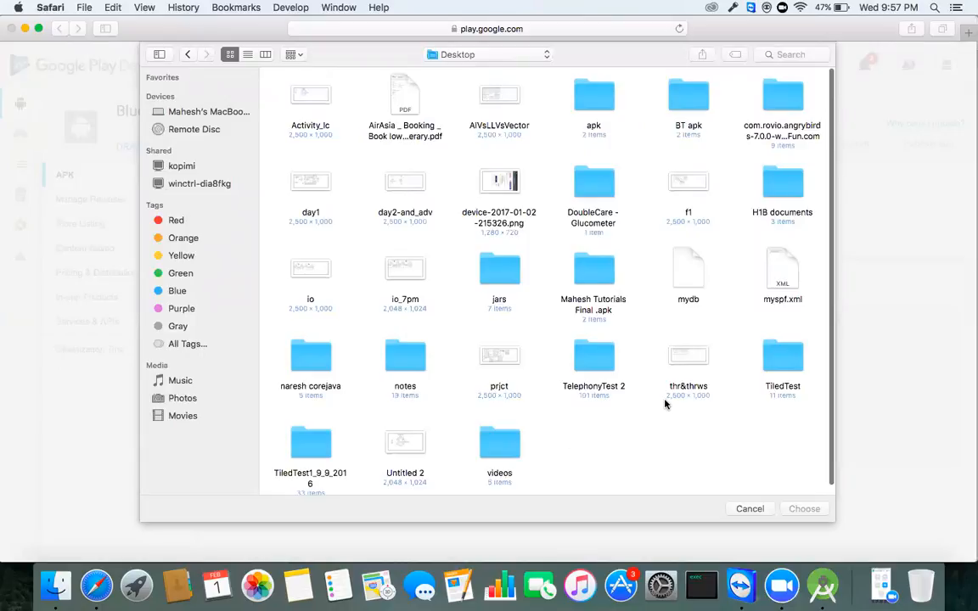
# Step: Open the BT apk folder on the Desktop and choose BT Scanner.apk for upload
pyautogui.doubleClick(594, 95)
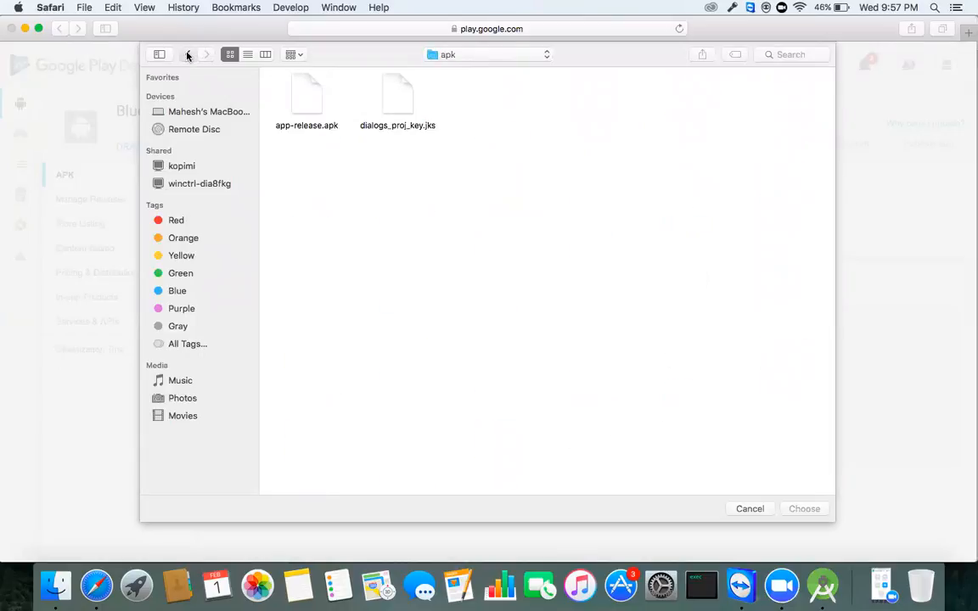
pyautogui.click(188, 53)
pyautogui.click(687, 97)
pyautogui.doubleClick(688, 96)
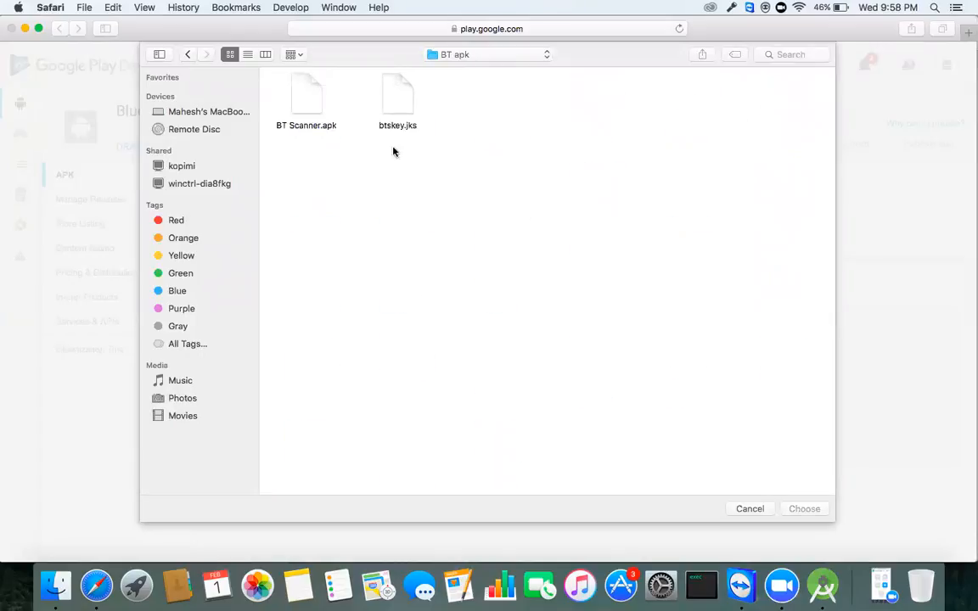
pyautogui.click(313, 105)
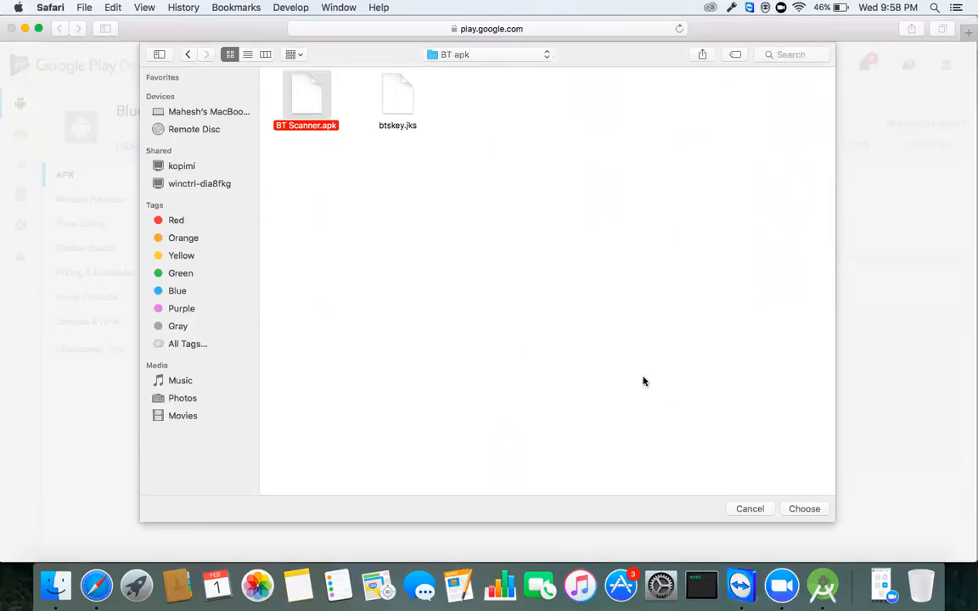
pyautogui.click(800, 509)
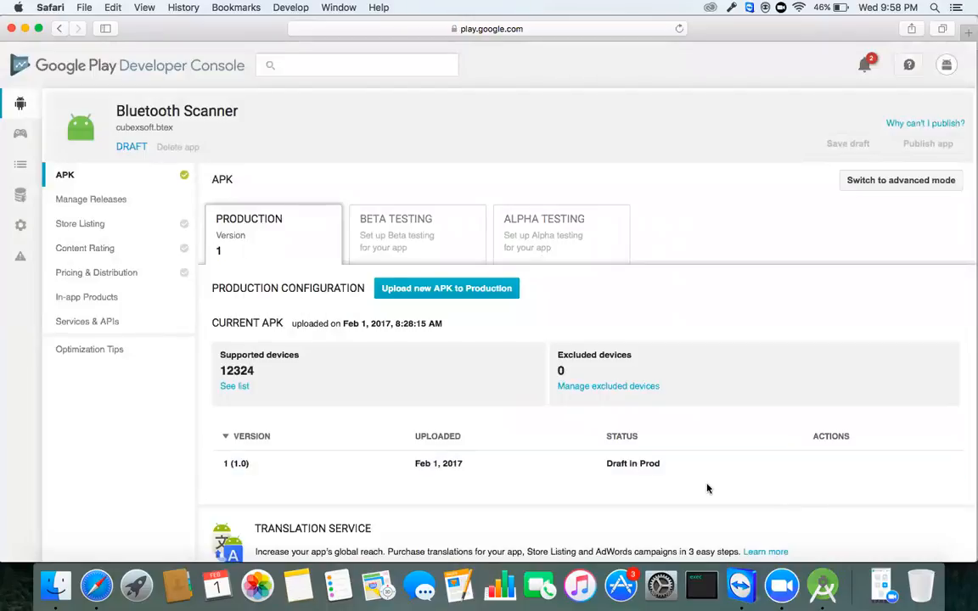
# Step: Review the uploaded version 1 (1.0) Production draft and highlight its 12324 supported devices
pyautogui.scroll(-3, 707, 492)
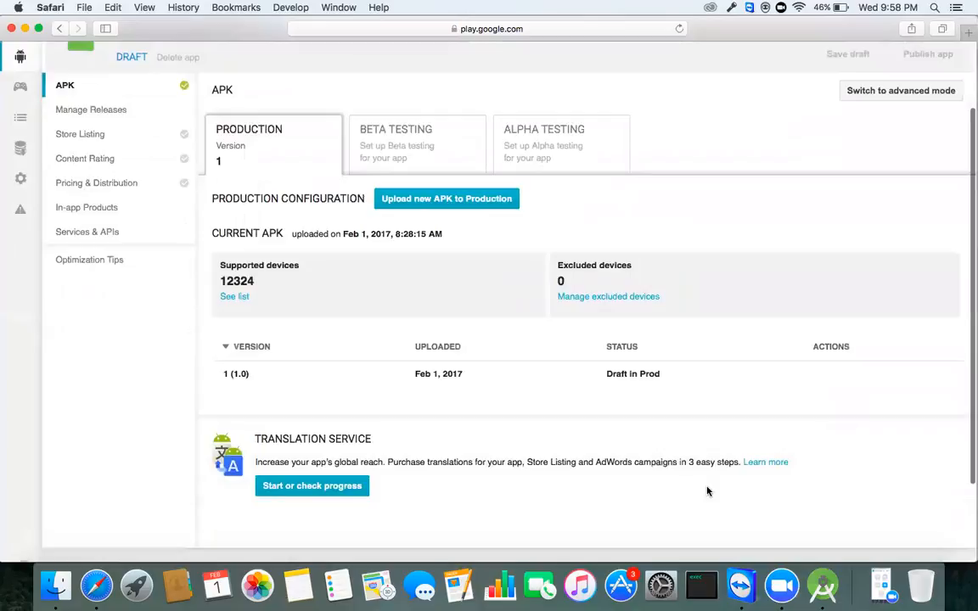
pyautogui.scroll(-2, 707, 492)
pyautogui.scroll(5, 707, 492)
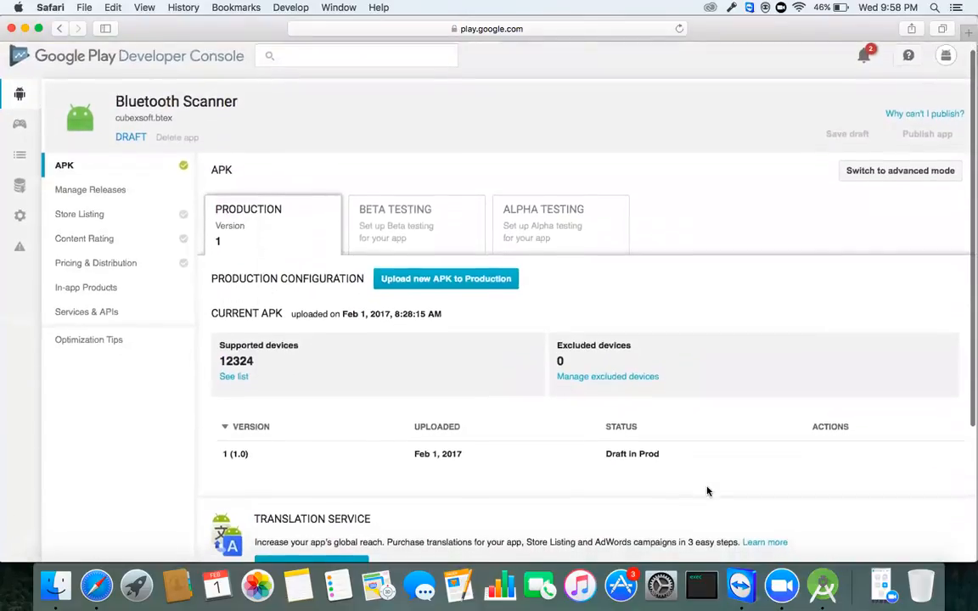
pyautogui.scroll(-3, 707, 491)
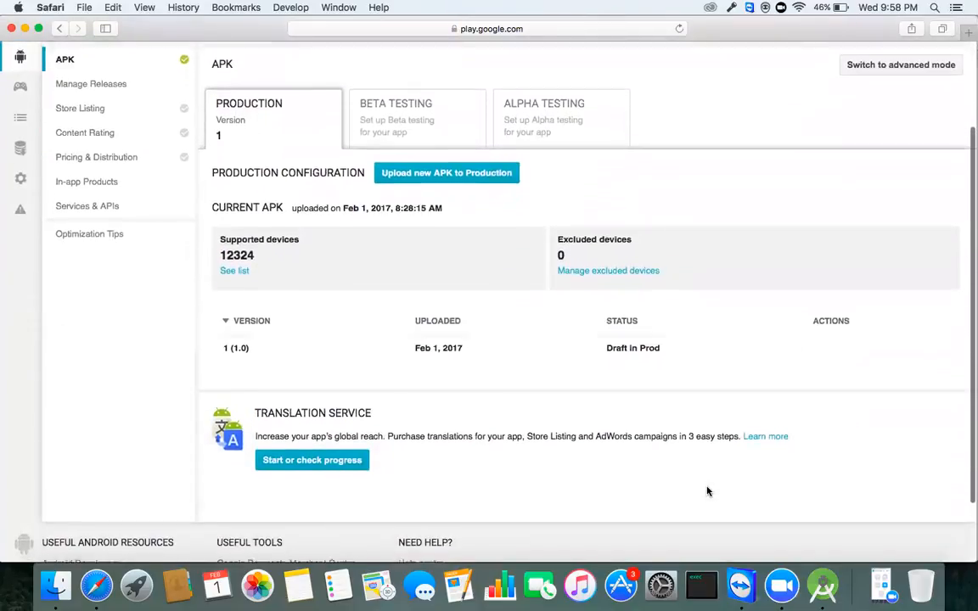
pyautogui.scroll(2, 707, 491)
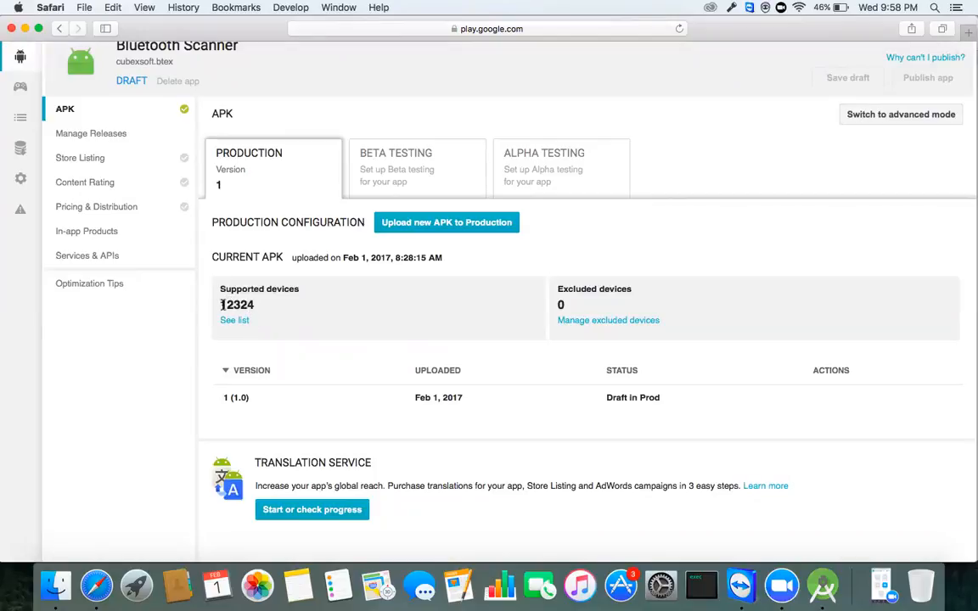
pyautogui.moveTo(222, 305); pyautogui.dragTo(255, 301)
pyautogui.scroll(-2, 348, 344)
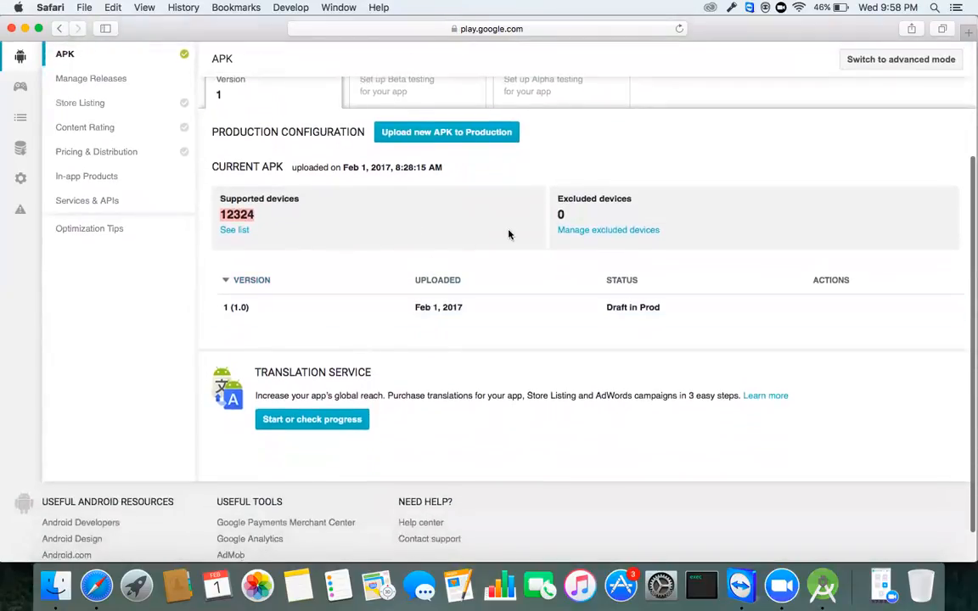
pyautogui.scroll(1, 547, 255)
pyautogui.scroll(-1, 547, 255)
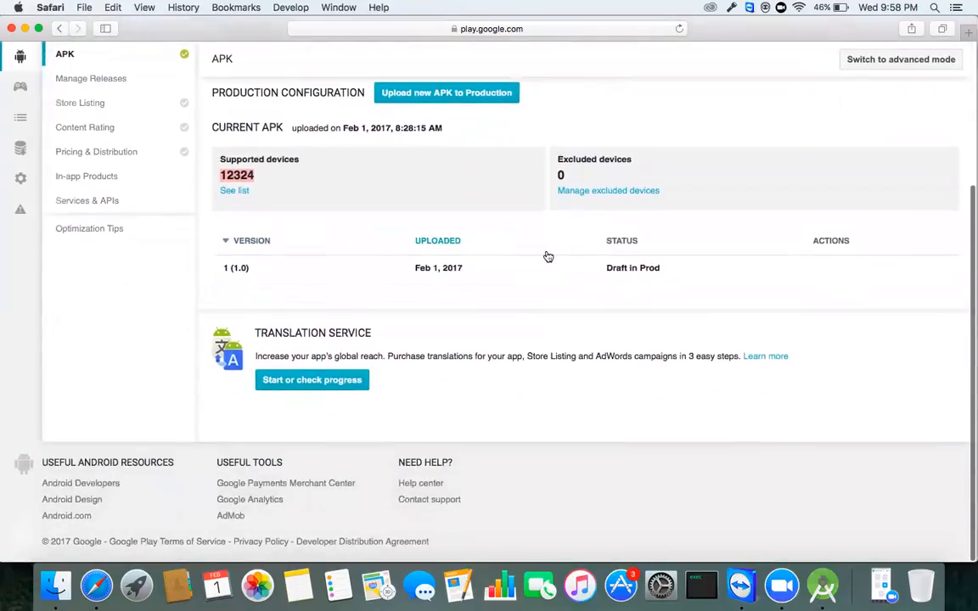
pyautogui.scroll(5, 504, 321)
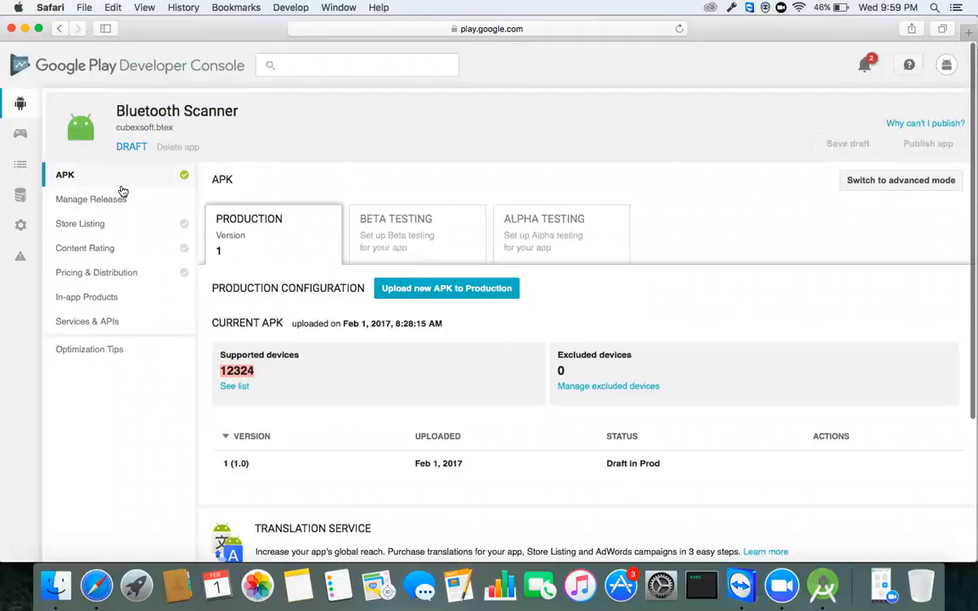
pyautogui.scroll(-2, 385, 392)
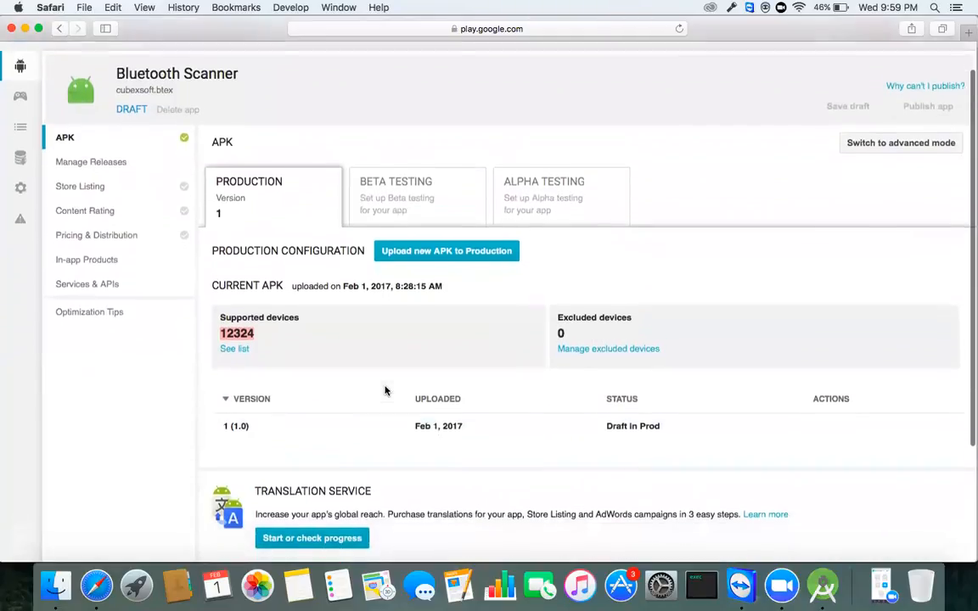
pyautogui.scroll(-1, 384, 392)
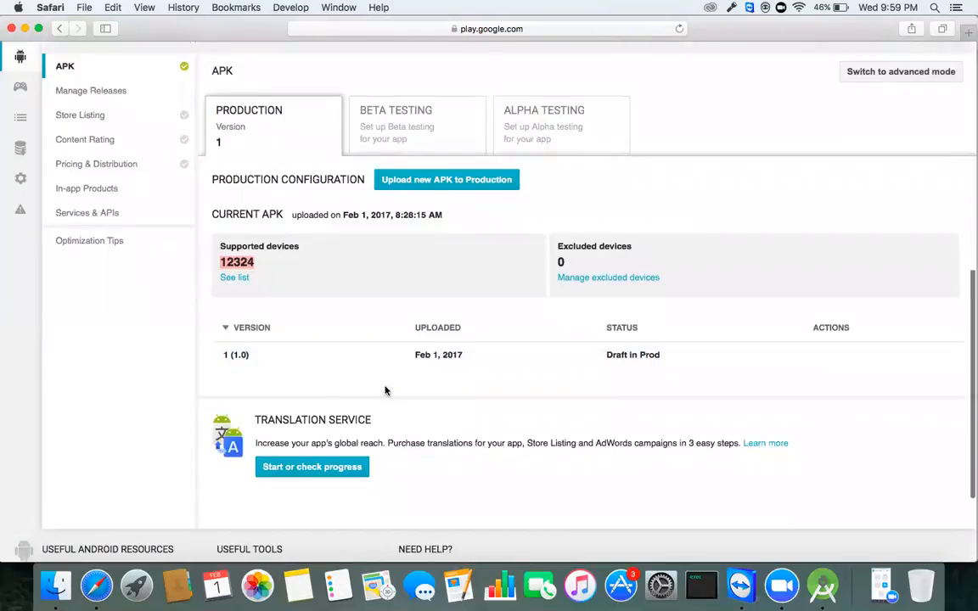
pyautogui.scroll(2, 385, 391)
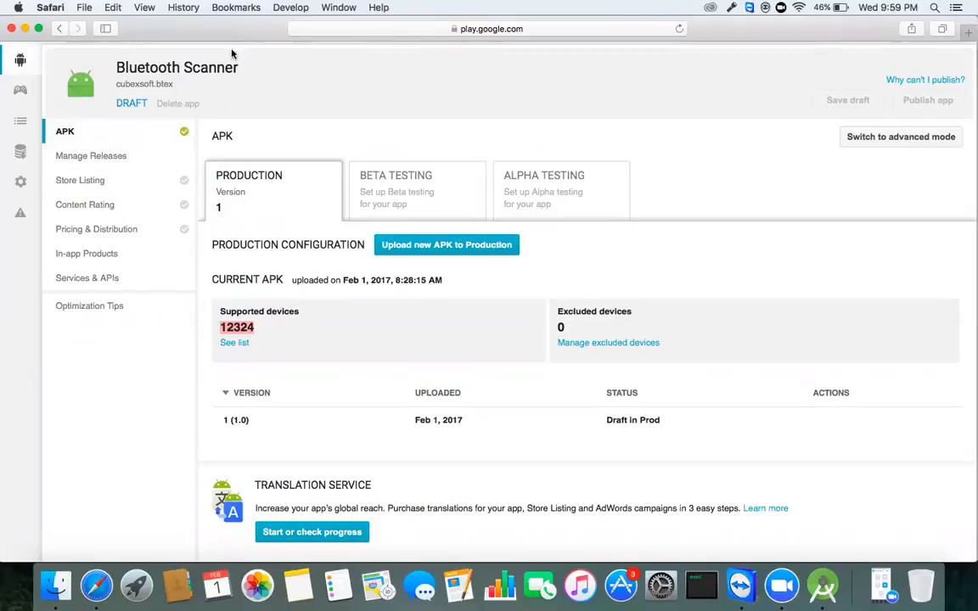
# Step: On the Store Listing, type a short description saying the app finds nearby BT devices
pyautogui.click(124, 184)
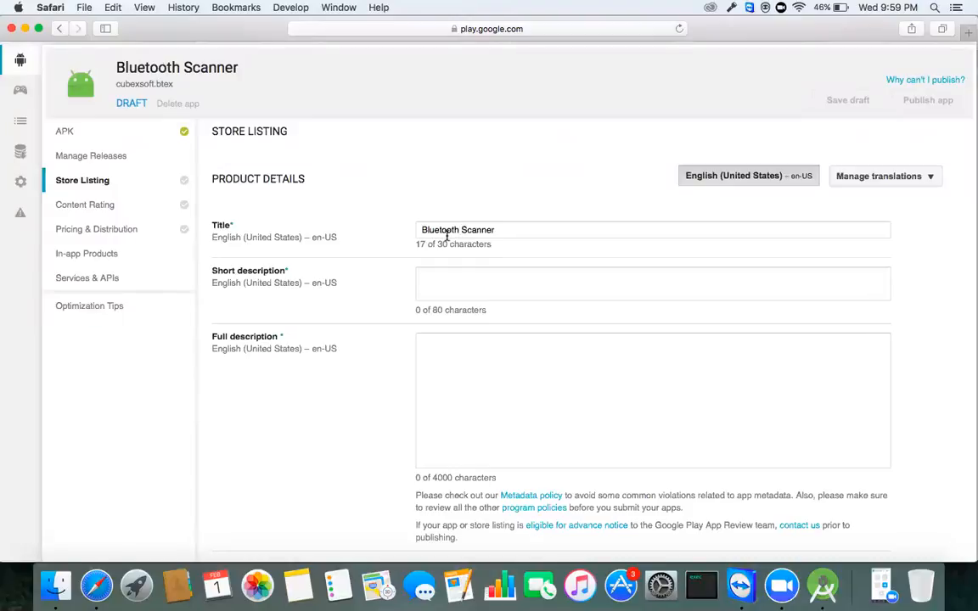
pyautogui.click(467, 285)
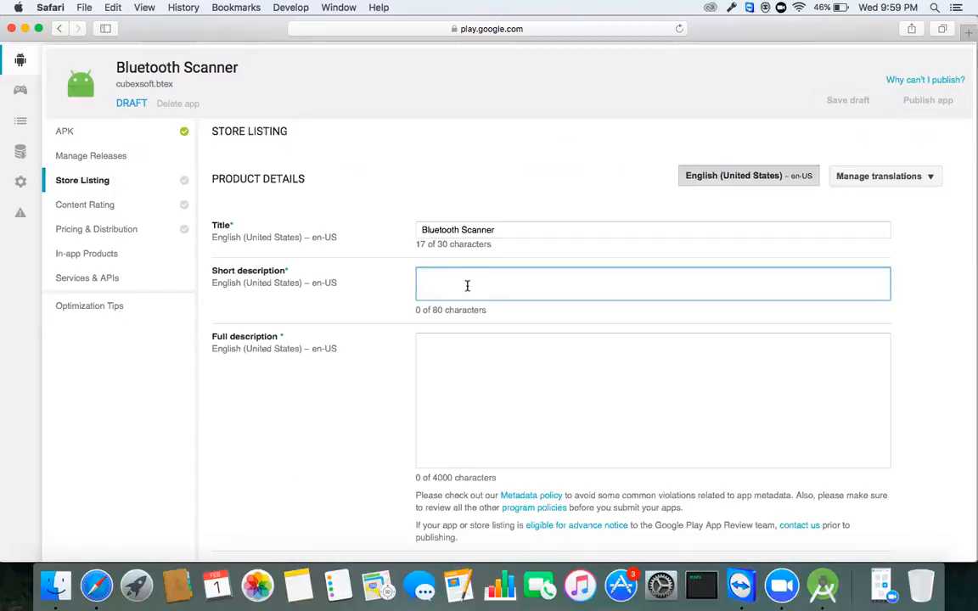
pyautogui.write('Bluetooth Scanner us')
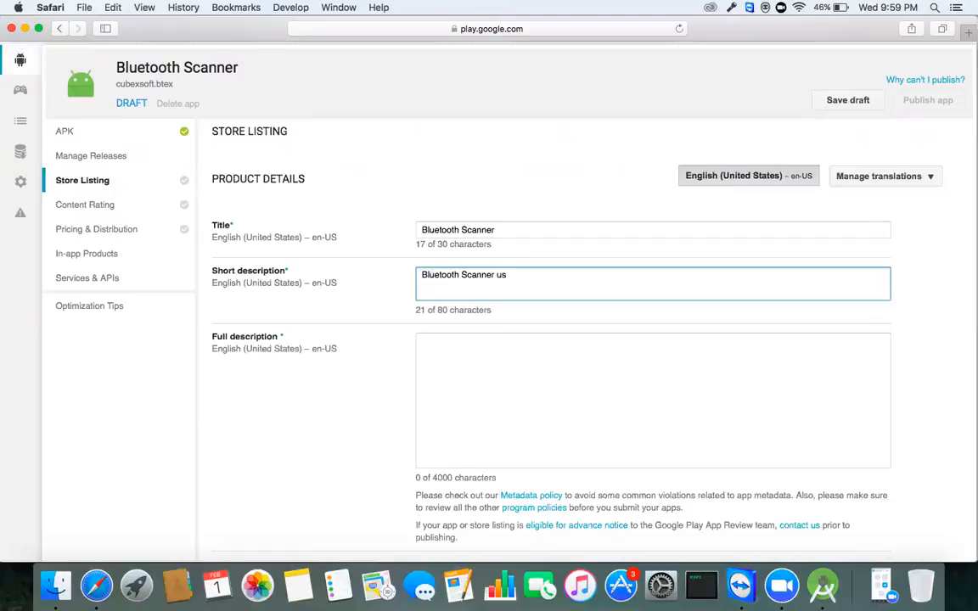
pyautogui.press('BackSpace')
pyautogui.press('BackSpace')
pyautogui.press('BackSpace')
pyautogui.write('app is used ')
pyautogui.write('to get')
pyautogui.press('BackSpace')
pyautogui.press('BackSpace')
pyautogui.write('manage BT, whi')
pyautogui.press('BackSpace')
pyautogui.press('BackSpace')
pyautogui.press('BackSpace')
pyautogui.write('used to ')
pyautogui.write('get near by BRT')
pyautogui.press('BackSpace')
pyautogui.press('BackSpace')
pyautogui.write('T devices...')
# Step: Copy the short description into the Full description field and check the pasted text
pyautogui.press('super+a')
pyautogui.press('super+c')
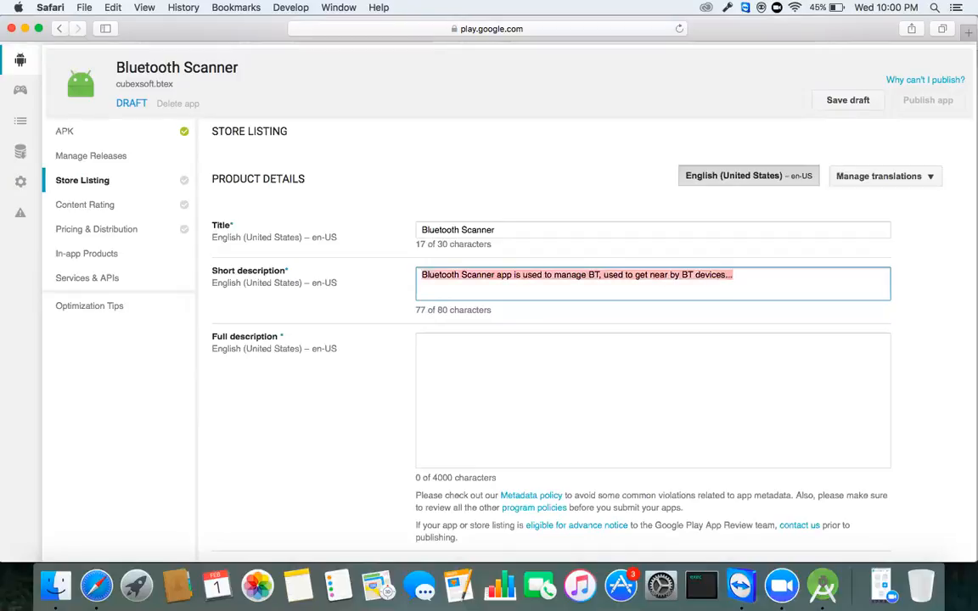
pyautogui.click(482, 362)
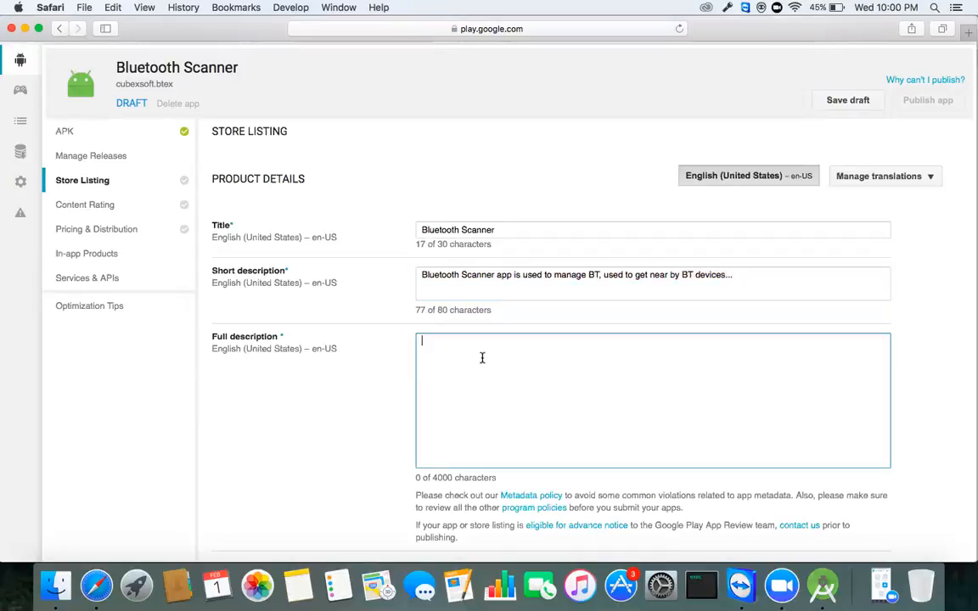
pyautogui.press('super+v')
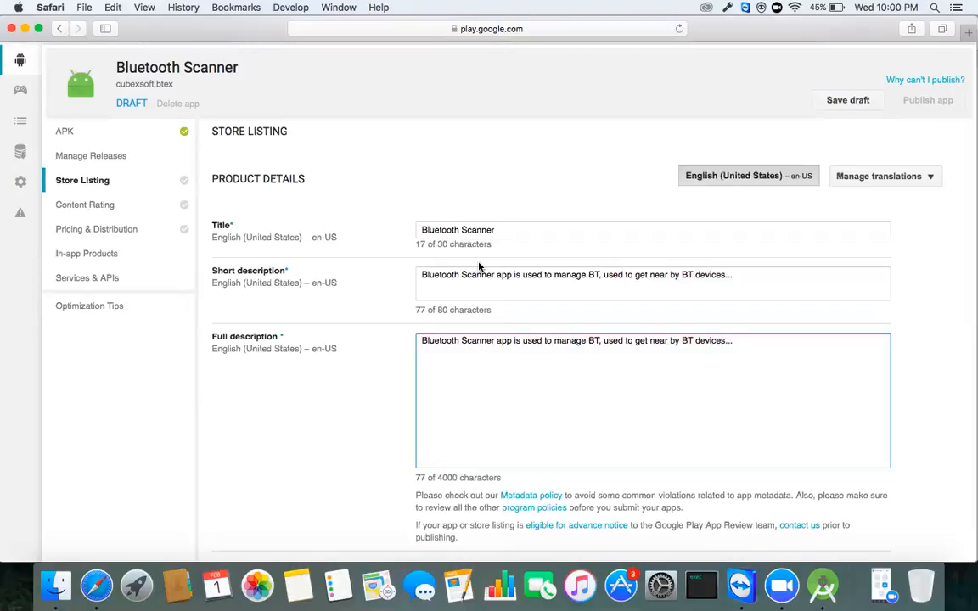
pyautogui.scroll(-1, 424, 334)
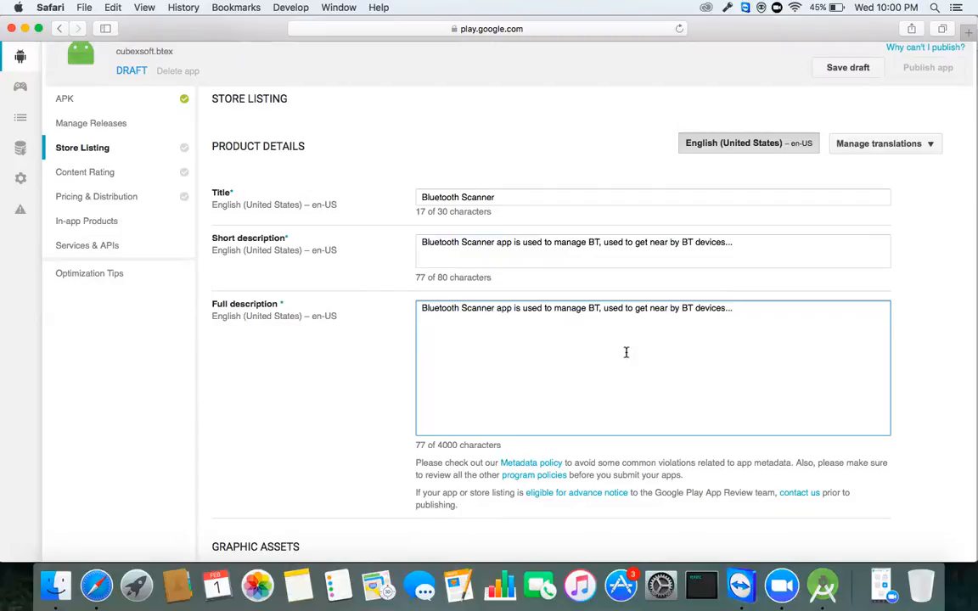
pyautogui.scroll(-2, 676, 368)
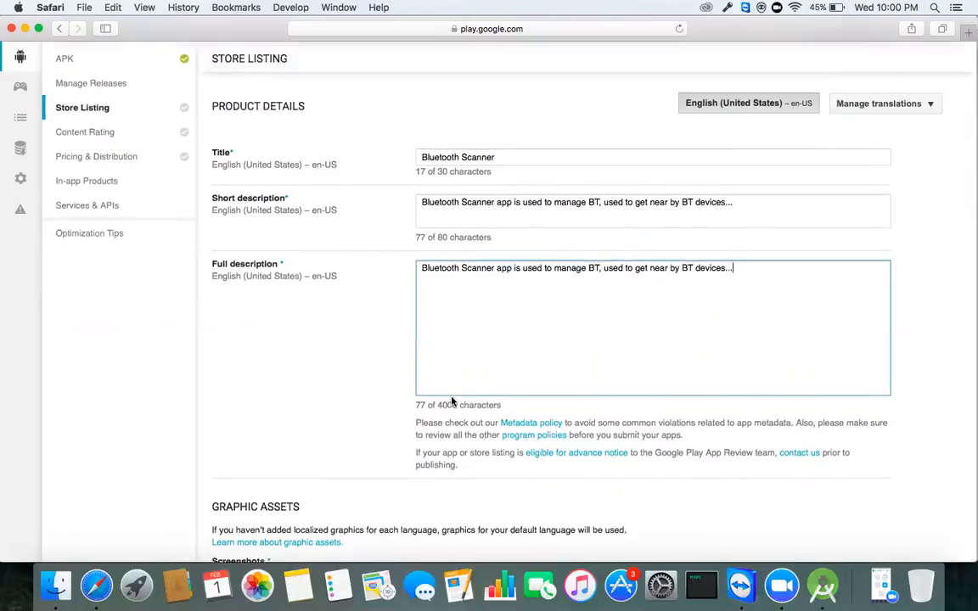
pyautogui.scroll(3, 452, 399)
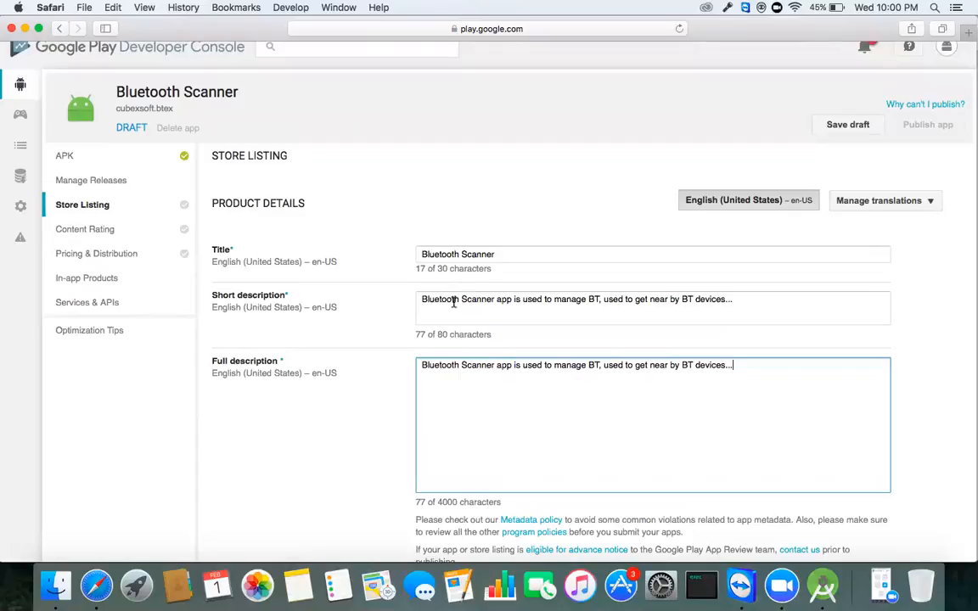
pyautogui.scroll(-3, 454, 302)
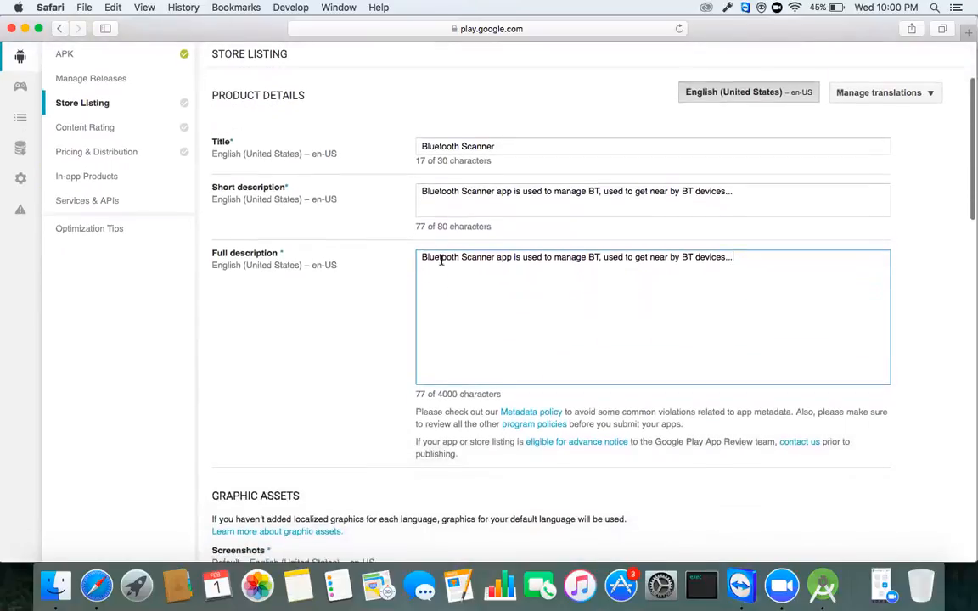
pyautogui.moveTo(423, 257); pyautogui.dragTo(439, 286)
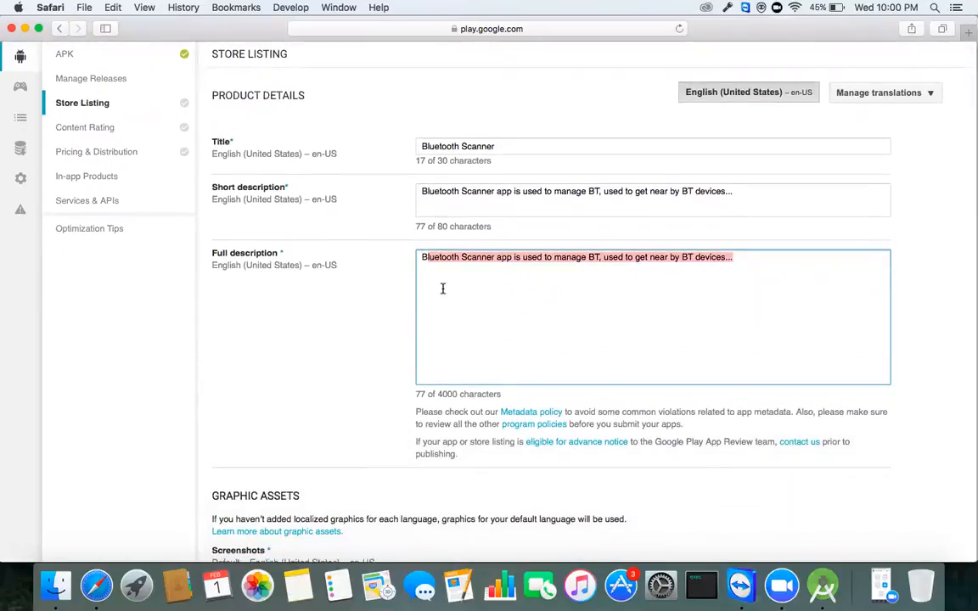
pyautogui.scroll(-6, 443, 289)
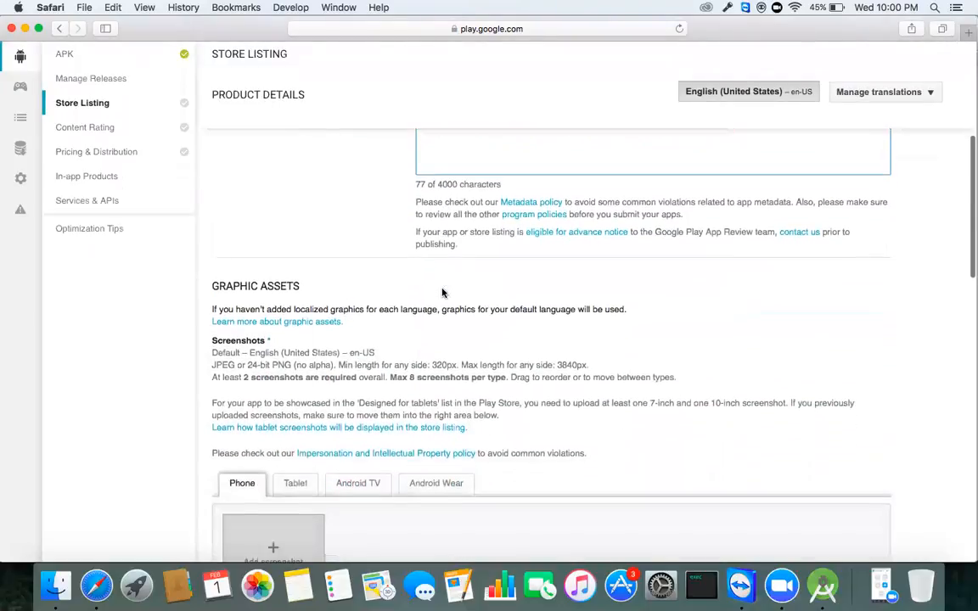
pyautogui.scroll(-4, 443, 292)
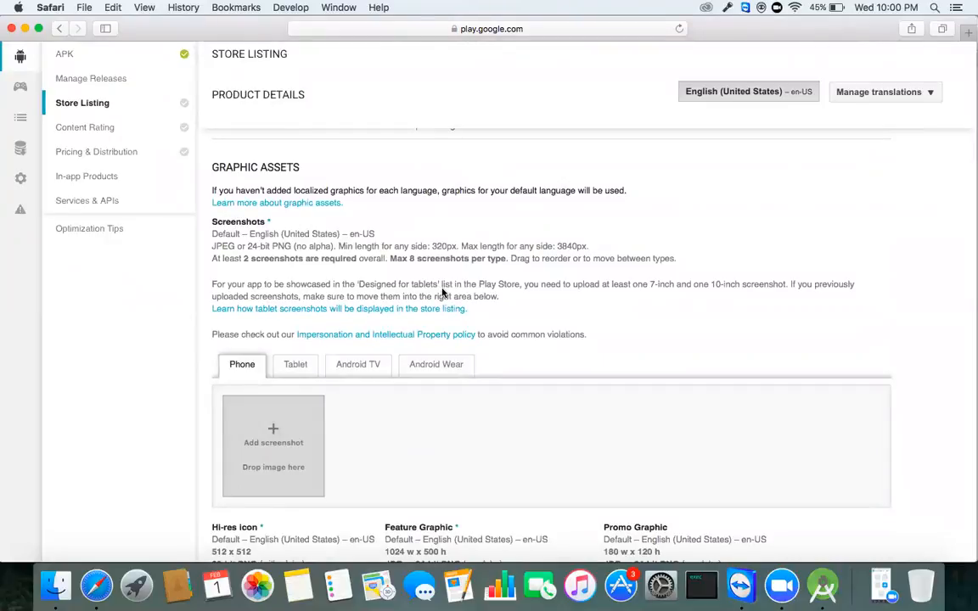
pyautogui.scroll(-2, 440, 294)
pyautogui.scroll(3, 437, 295)
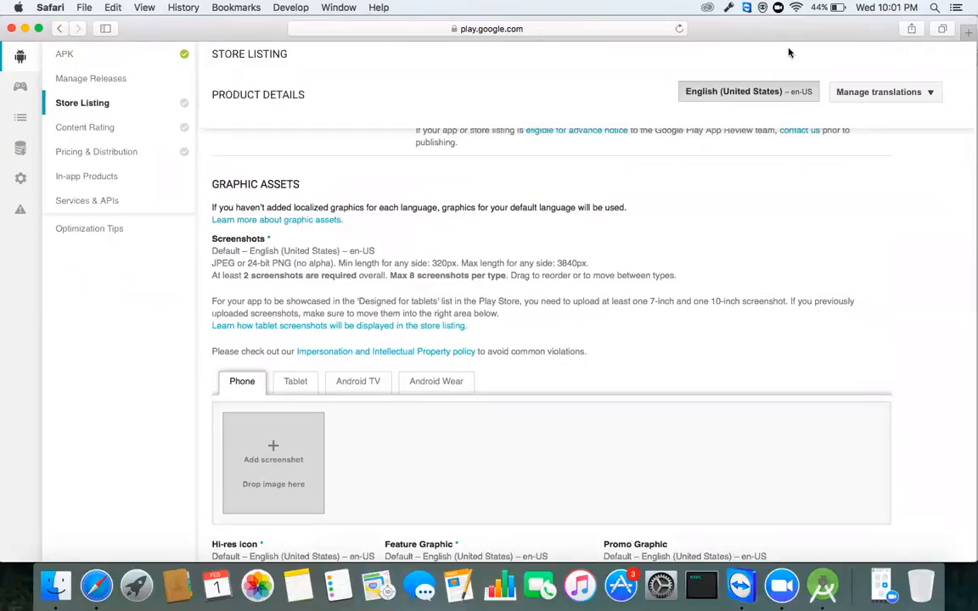
# Step: Load play.google.com in a new browser tab and scroll through the store homepage
pyautogui.click(968, 32)
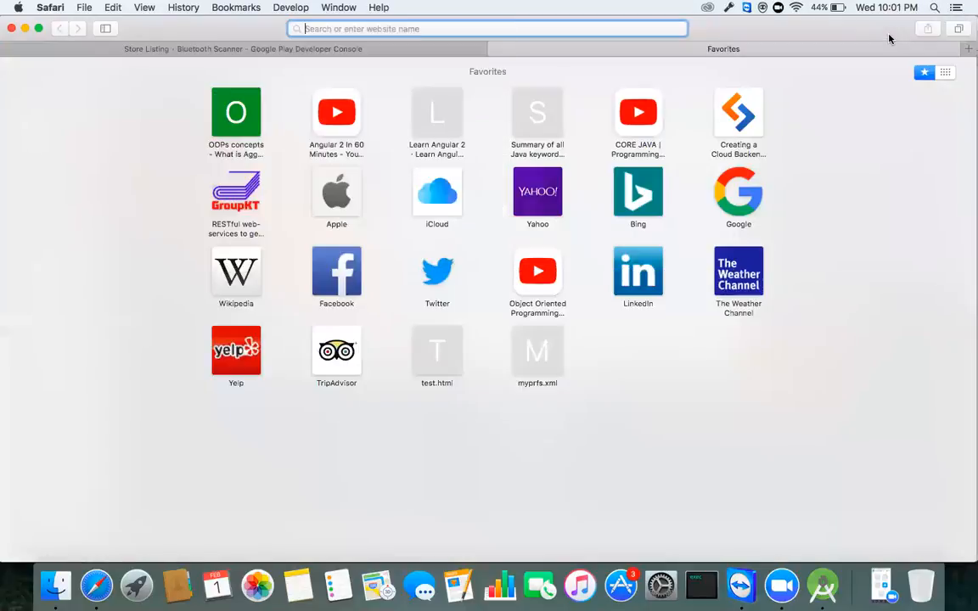
pyautogui.write('play.google.com/y')
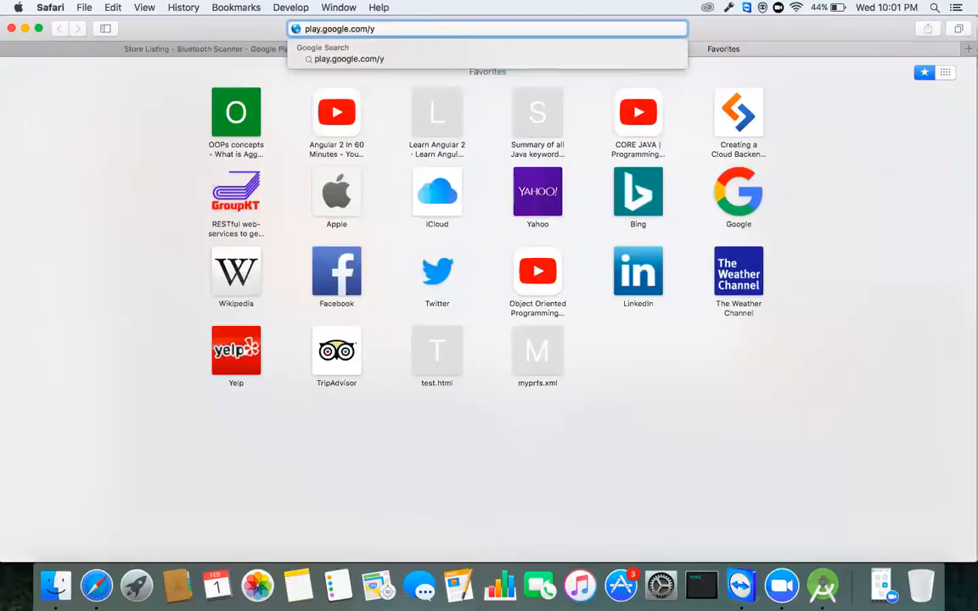
pyautogui.press('super+a')
pyautogui.press('Right')
pyautogui.press('BackSpace')
pyautogui.press('Return')
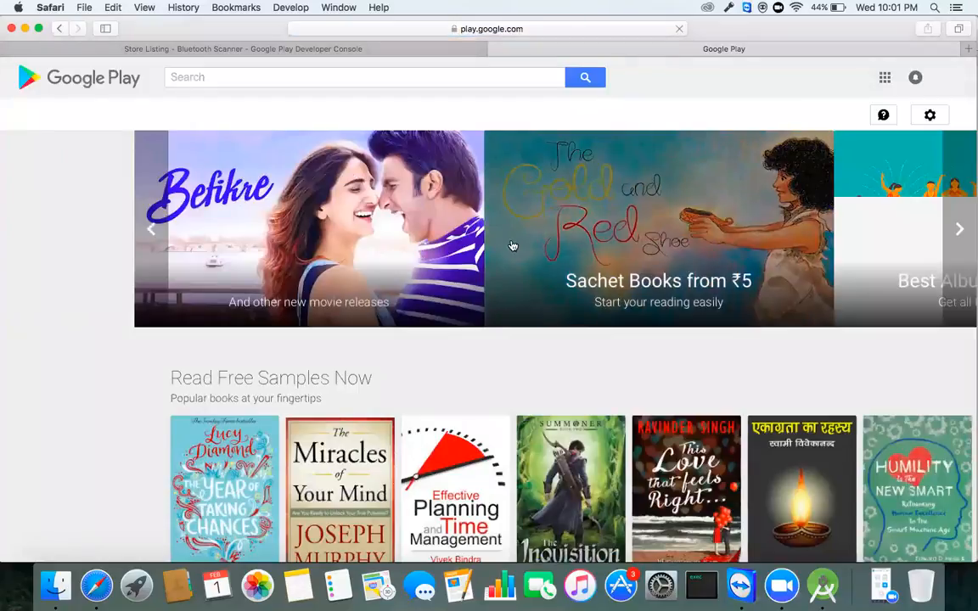
pyautogui.scroll(-5, 447, 331)
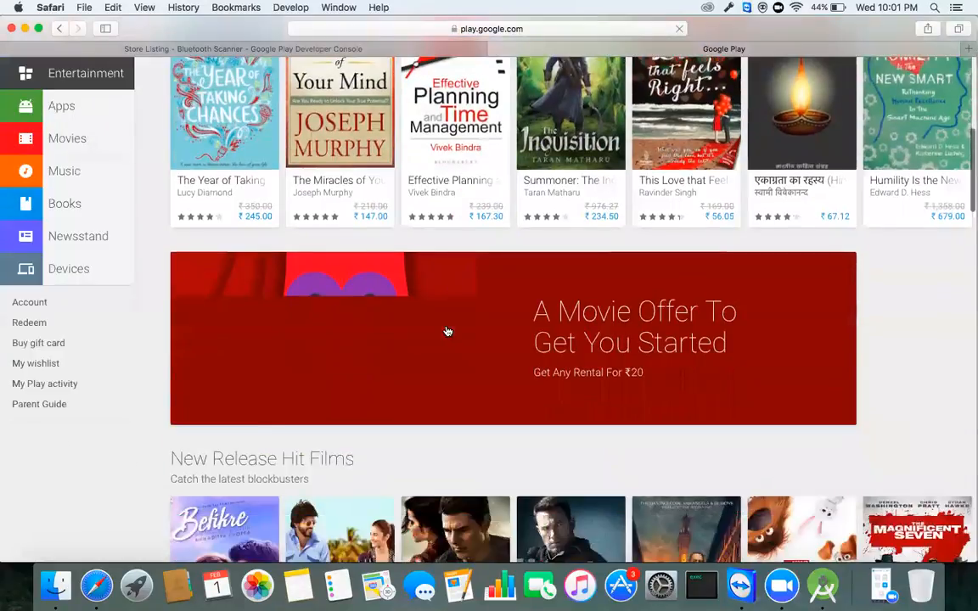
pyautogui.scroll(-14, 447, 331)
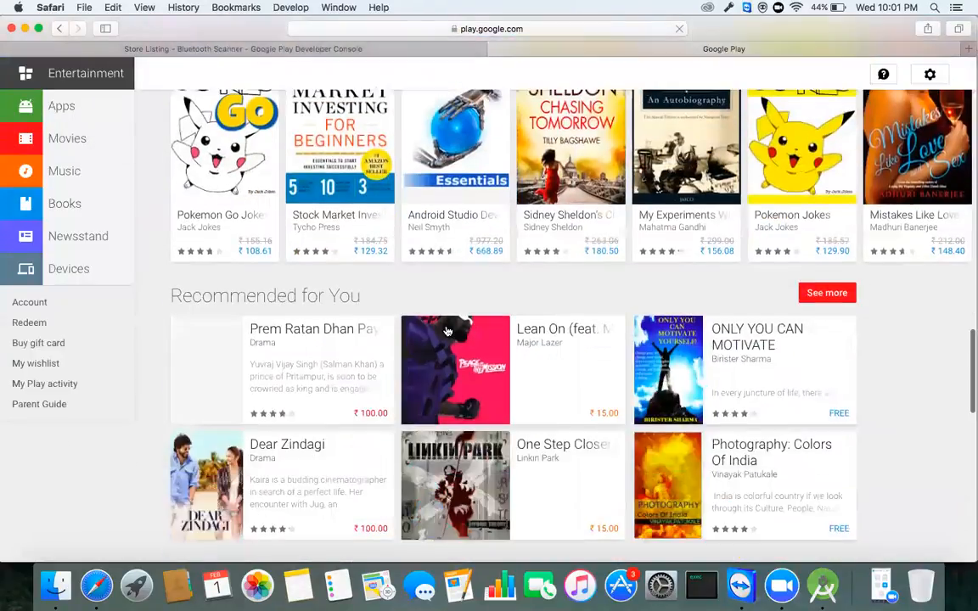
pyautogui.scroll(-10, 447, 331)
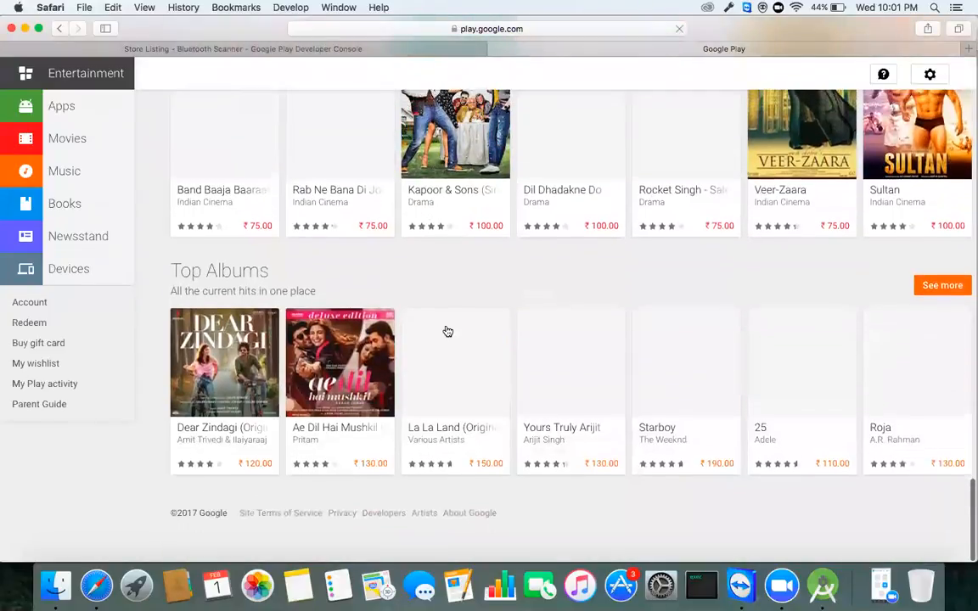
pyautogui.scroll(20, 425, 318)
pyautogui.scroll(15, 403, 309)
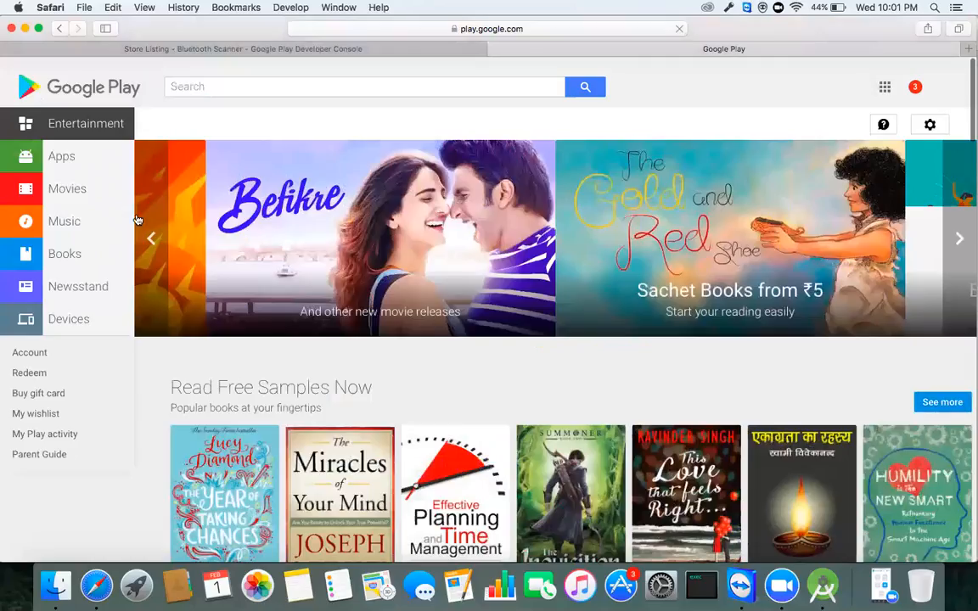
# Step: Switch the store to the Apps section and look through the Pokémon GO app page
pyautogui.click(82, 153)
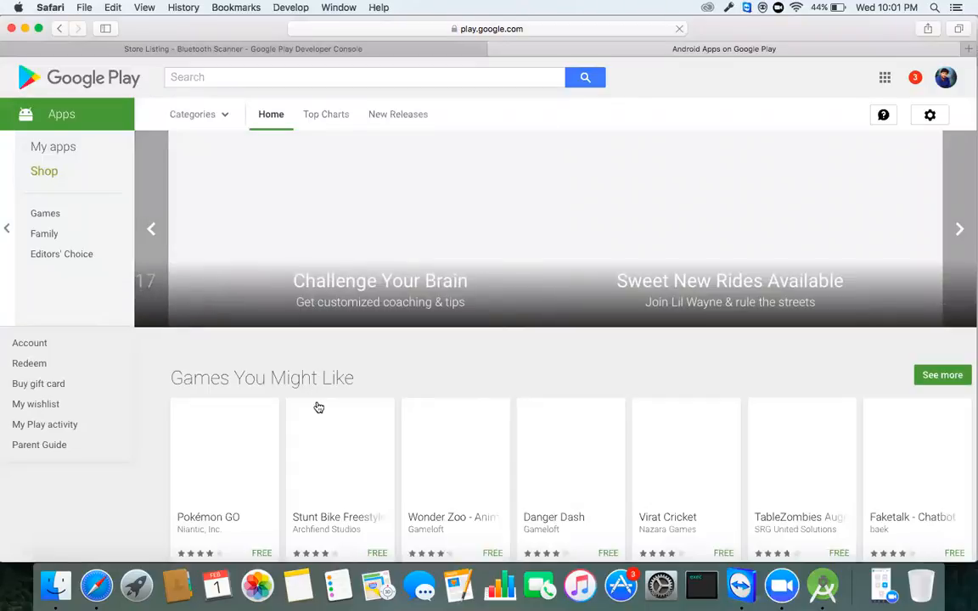
pyautogui.scroll(-3, 319, 407)
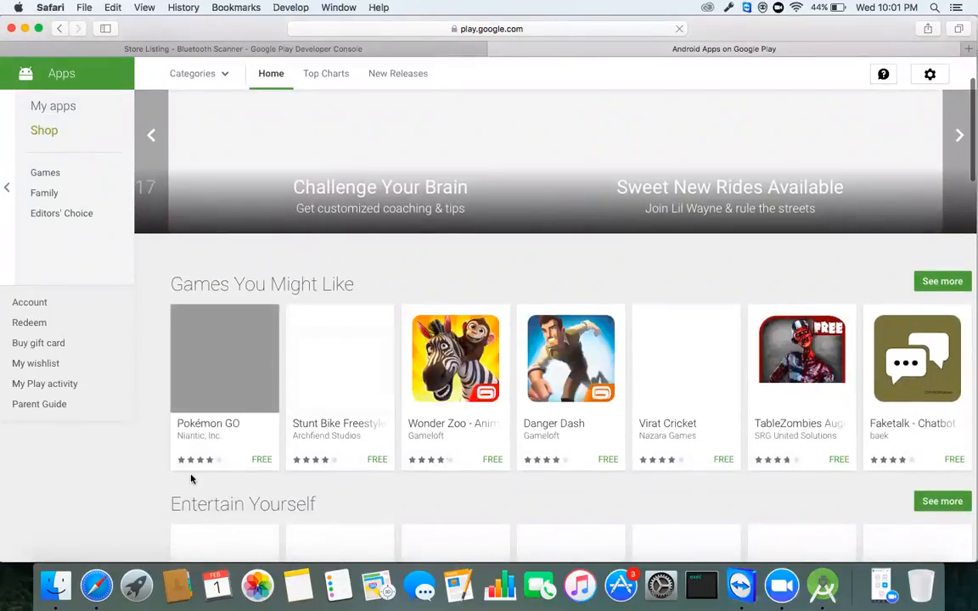
pyautogui.click(240, 365)
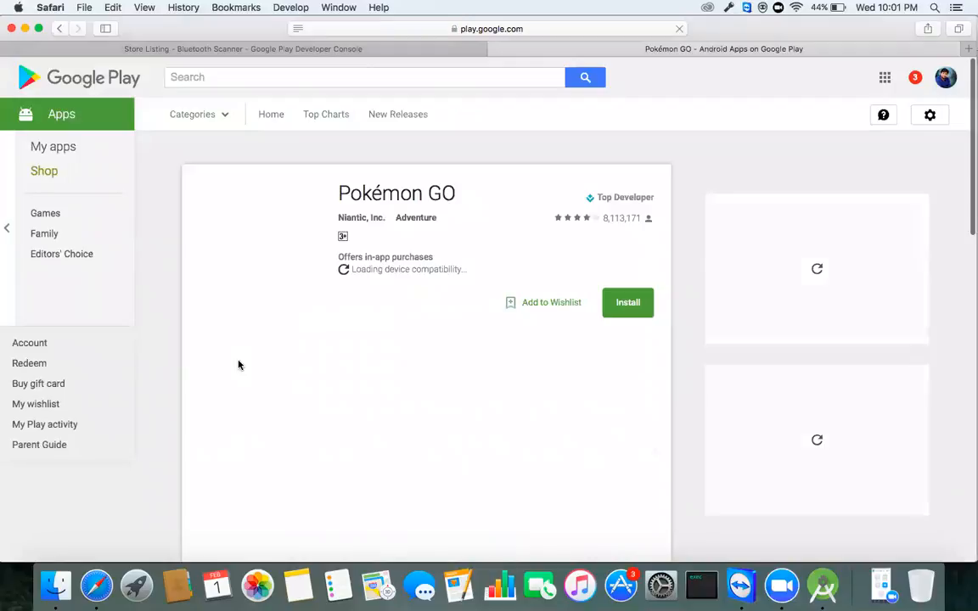
pyautogui.scroll(-2, 421, 384)
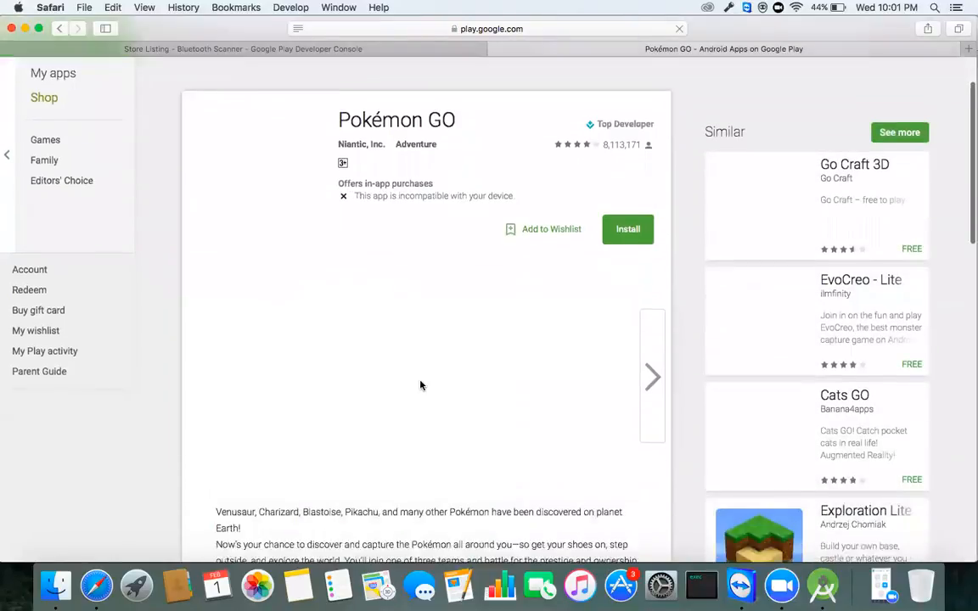
pyautogui.scroll(1, 424, 396)
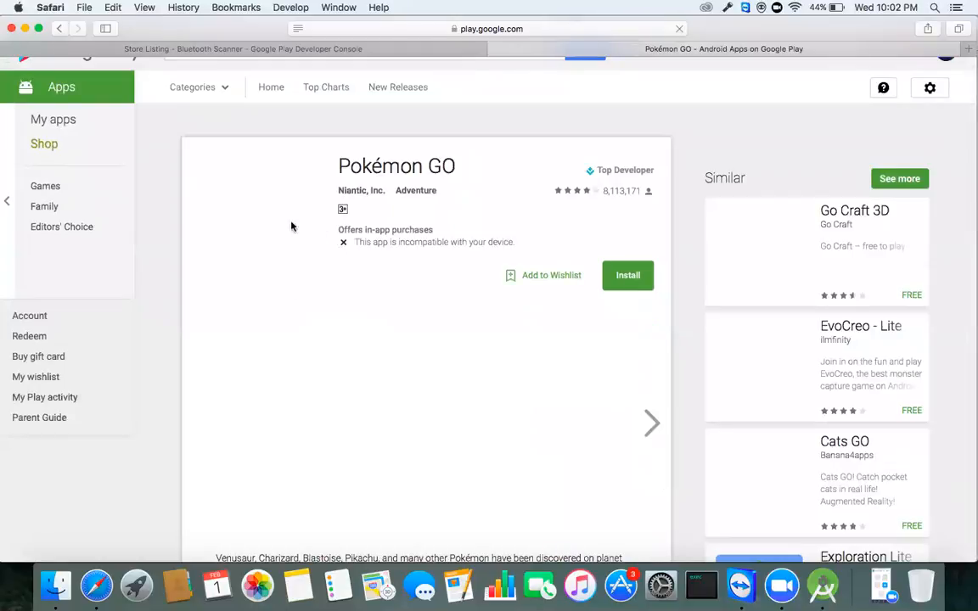
pyautogui.scroll(-1, 357, 403)
pyautogui.rightClick(357, 404)
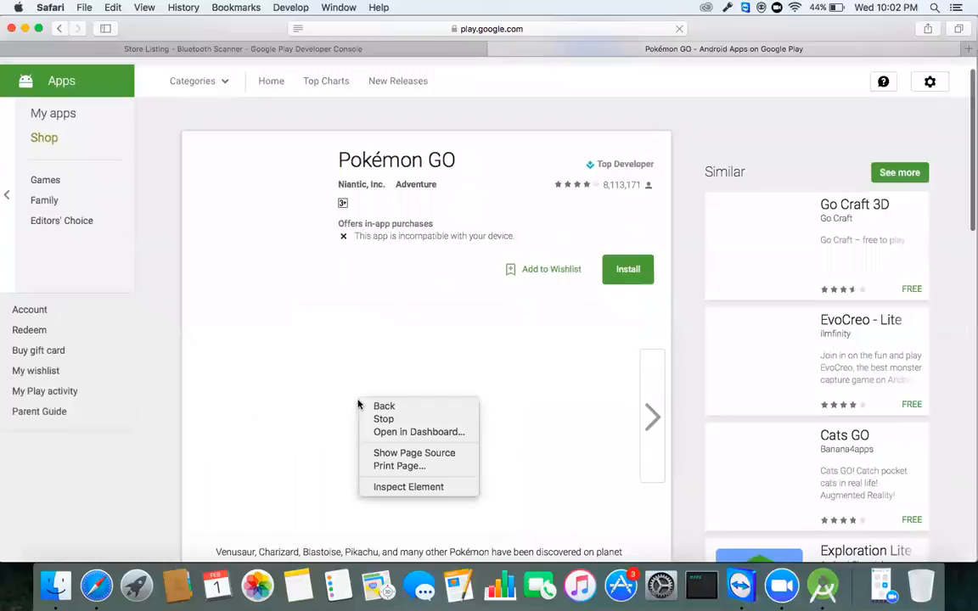
pyautogui.click(250, 322)
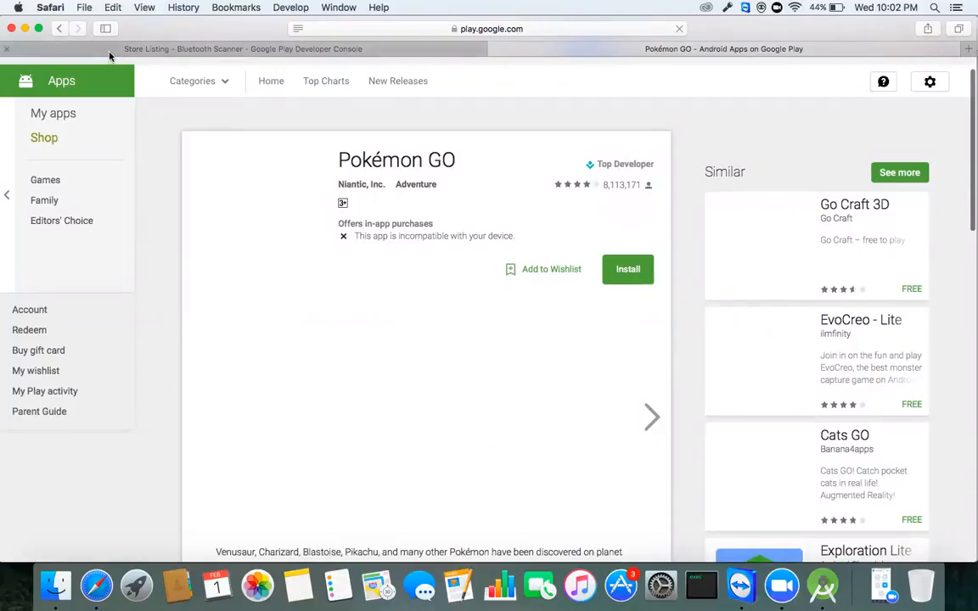
# Step: Navigate back to the Google Play home page and reopen the Apps section
pyautogui.click(61, 30)
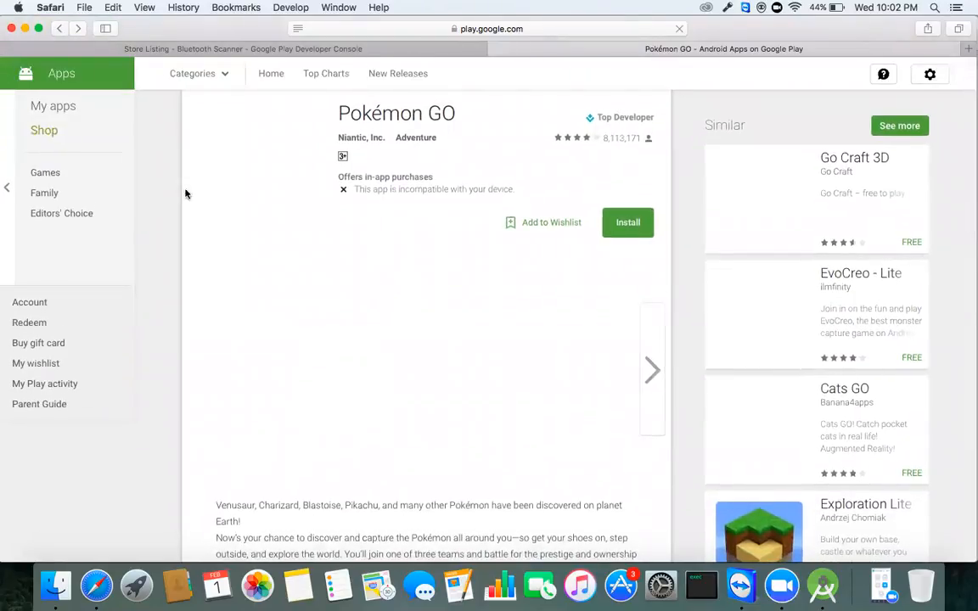
pyautogui.click(61, 29)
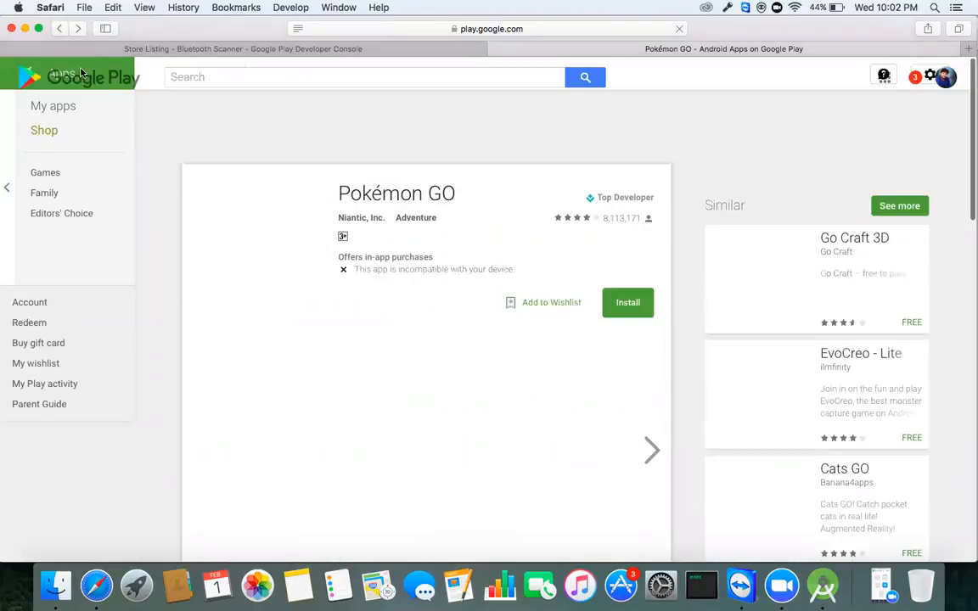
pyautogui.click(61, 29)
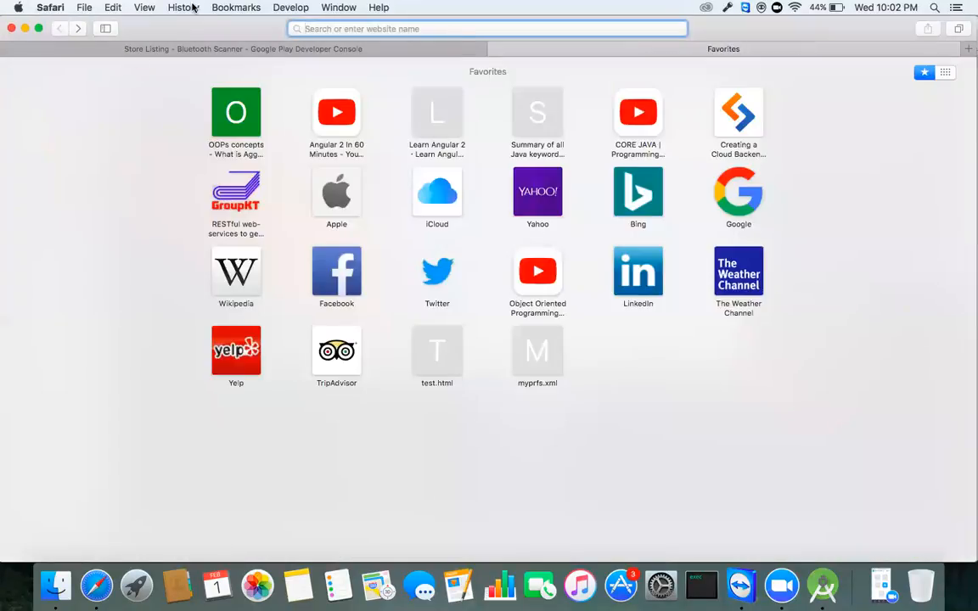
pyautogui.click(76, 30)
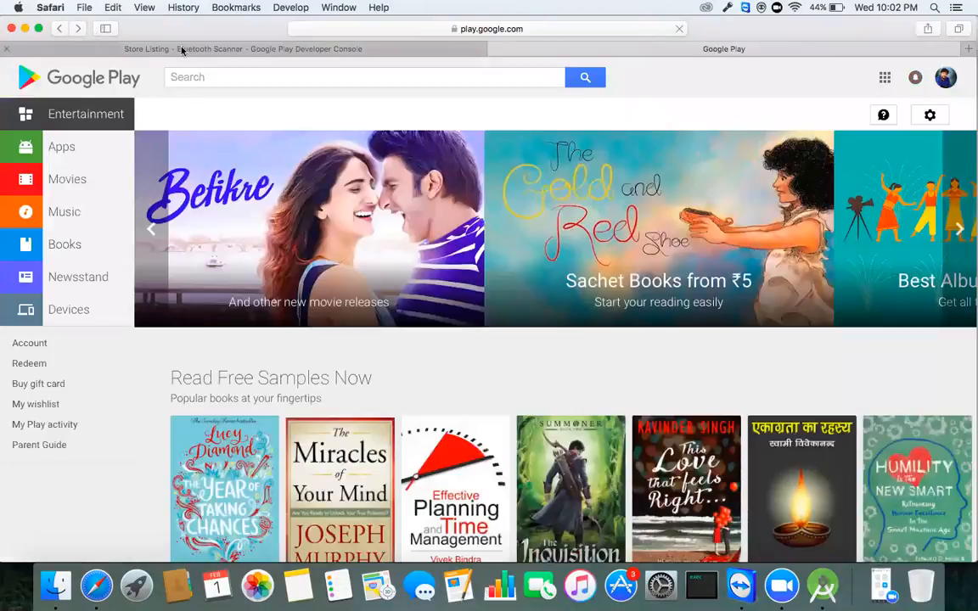
pyautogui.click(94, 142)
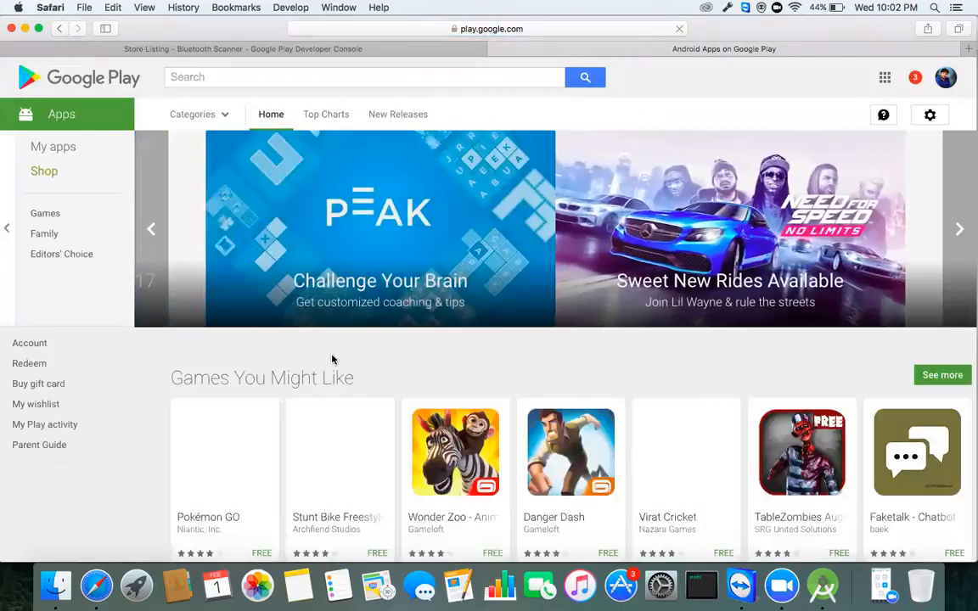
# Step: Open the Wonder Zoo app page, enlarge its screenshots, then close the store tab
pyautogui.click(452, 443)
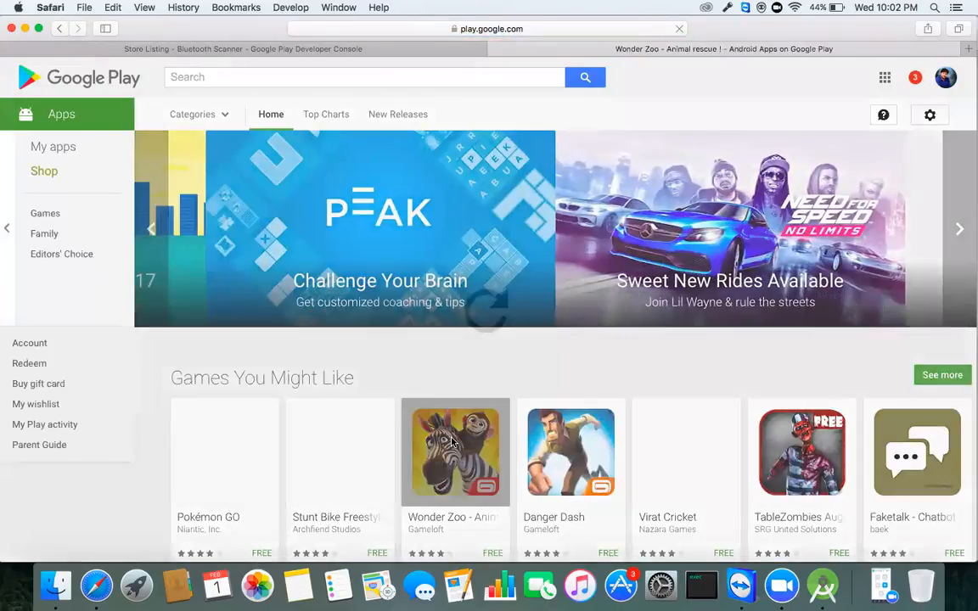
pyautogui.scroll(-3, 452, 443)
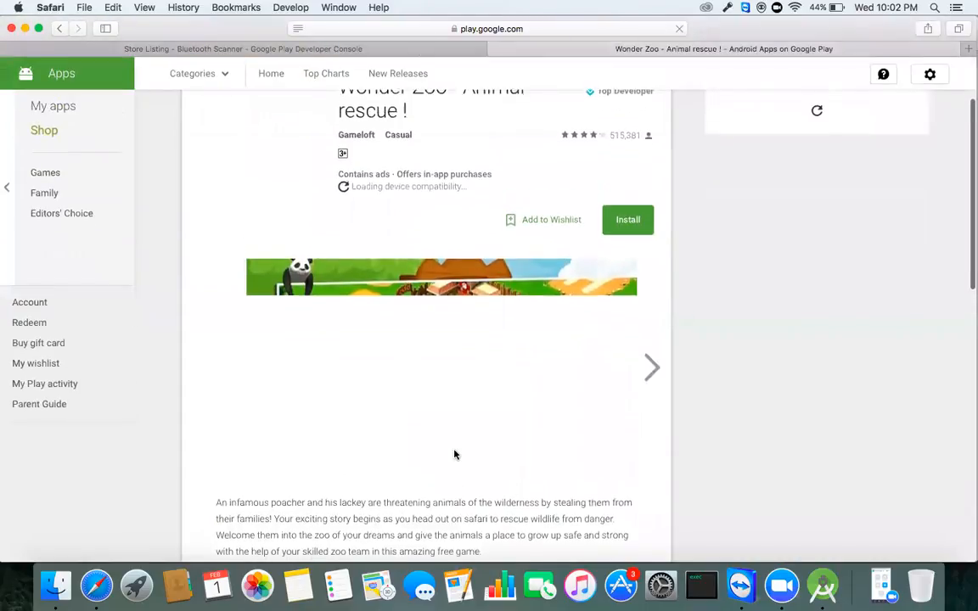
pyautogui.scroll(1, 457, 460)
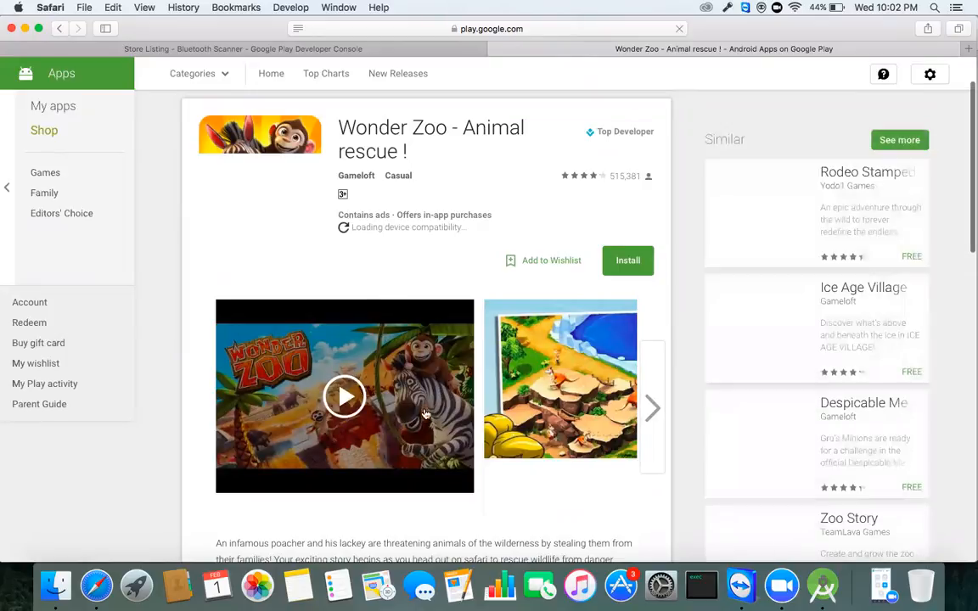
pyautogui.click(650, 429)
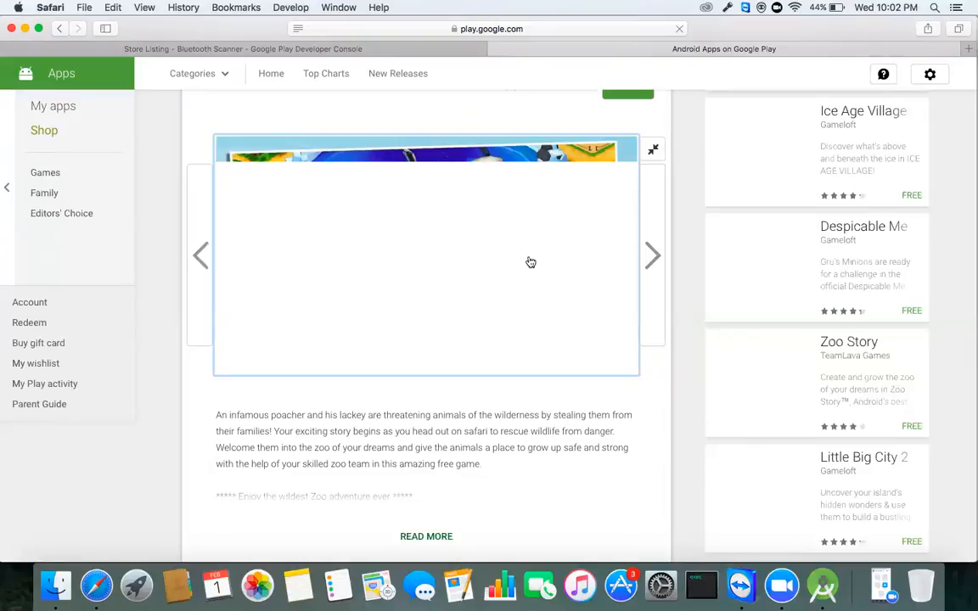
pyautogui.scroll(1, 445, 311)
pyautogui.scroll(1, 445, 312)
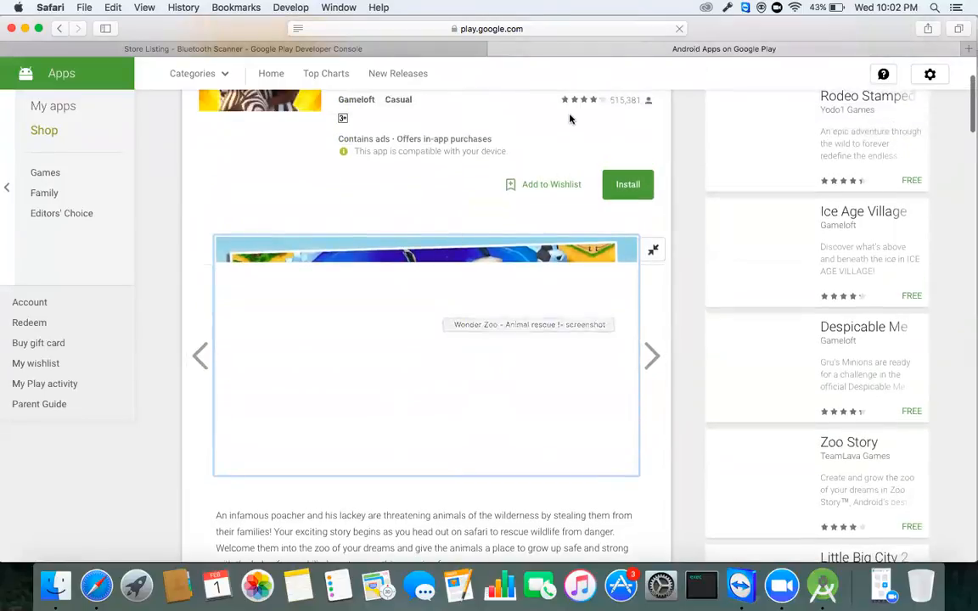
pyautogui.click(498, 49)
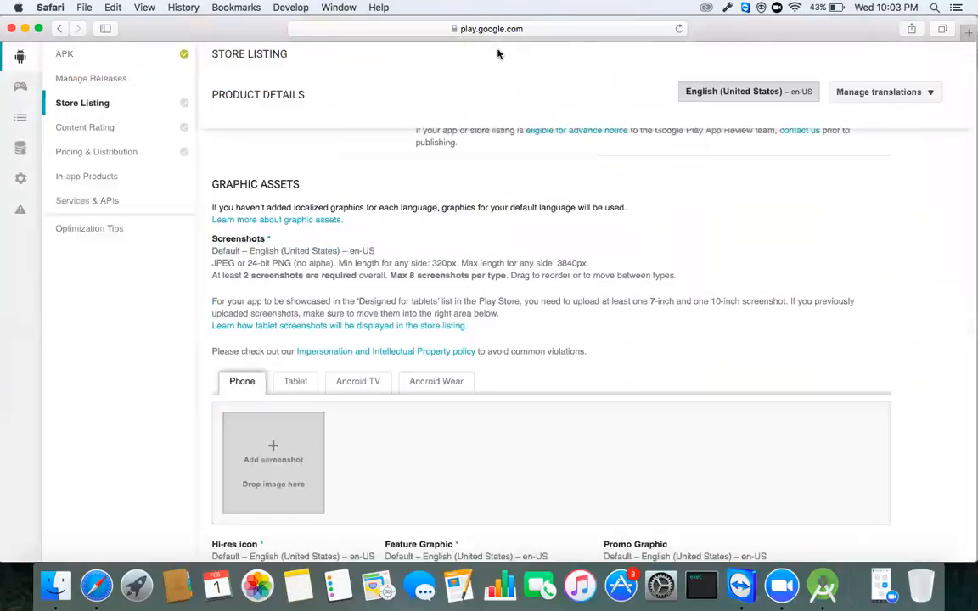
pyautogui.scroll(5, 320, 268)
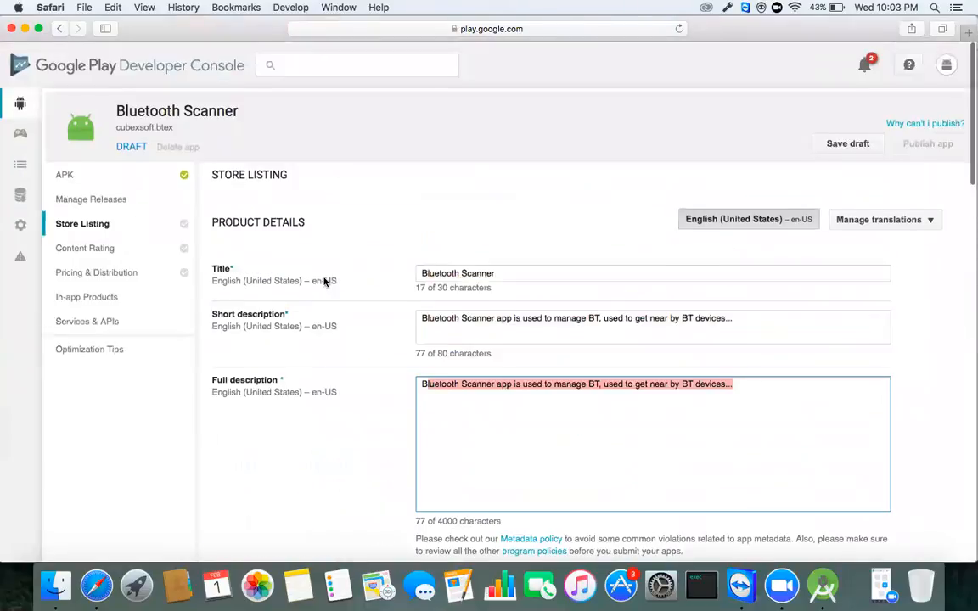
pyautogui.scroll(-5, 324, 281)
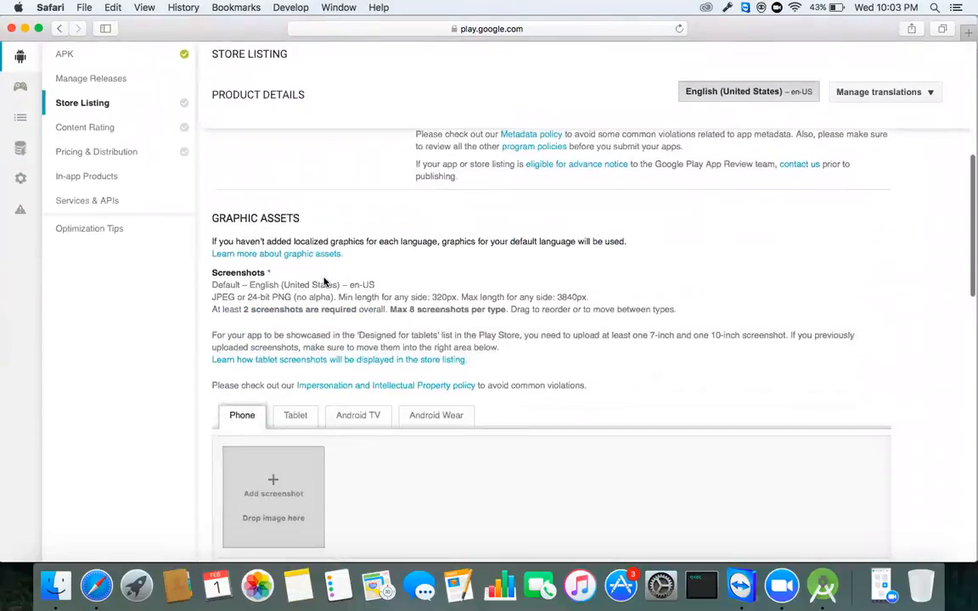
pyautogui.scroll(-1, 324, 278)
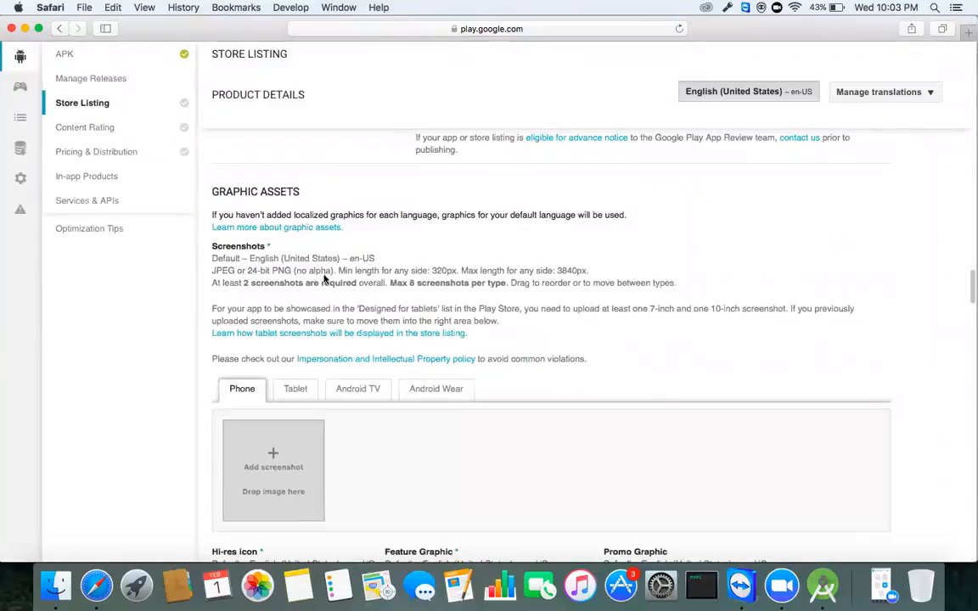
pyautogui.scroll(-1, 324, 273)
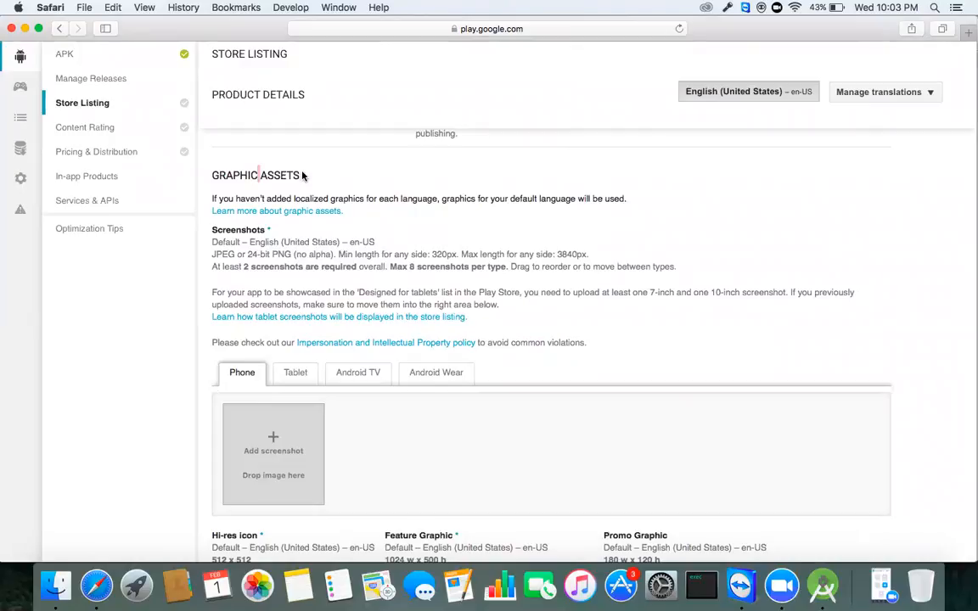
pyautogui.moveTo(299, 175); pyautogui.dragTo(213, 169)
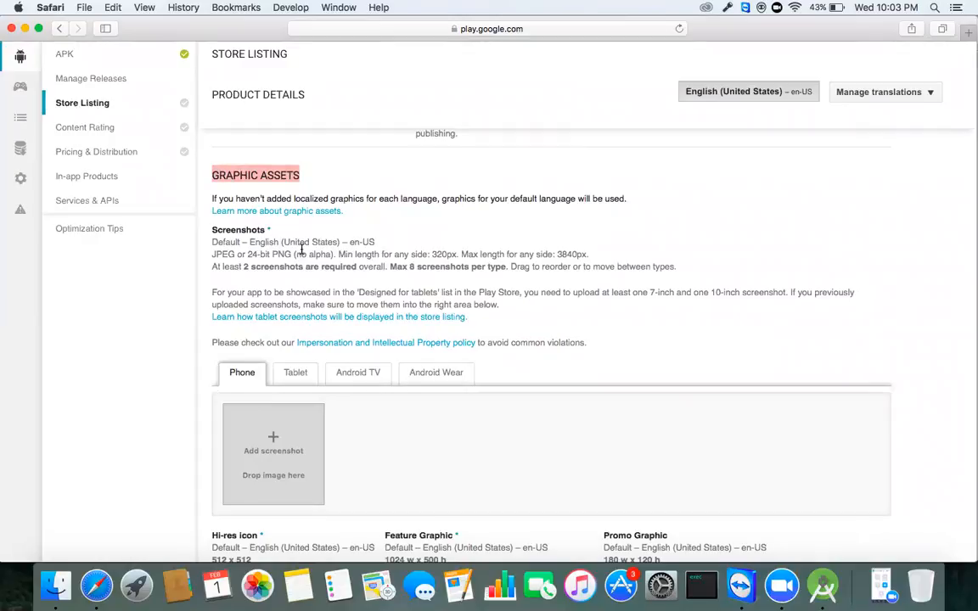
pyautogui.scroll(-2, 321, 269)
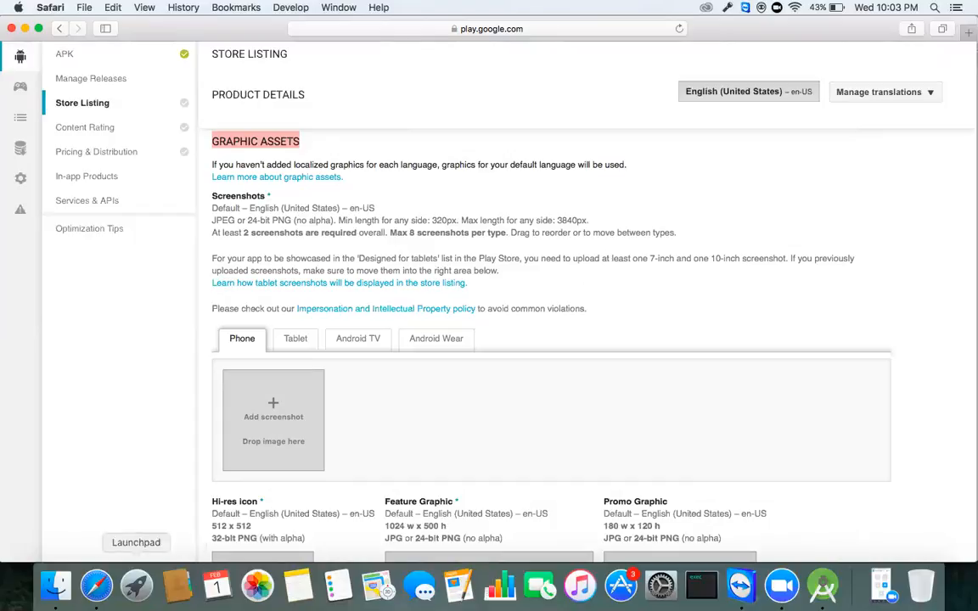
# Step: Launch Vysor from Launchpad after paging through its app screens
pyautogui.click(137, 586)
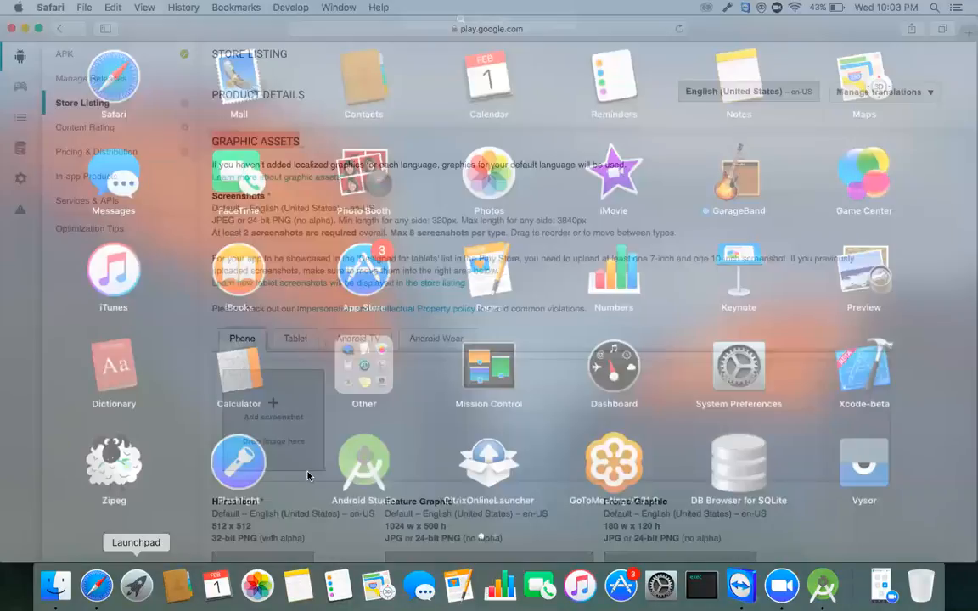
pyautogui.hscroll(3, 307, 476)
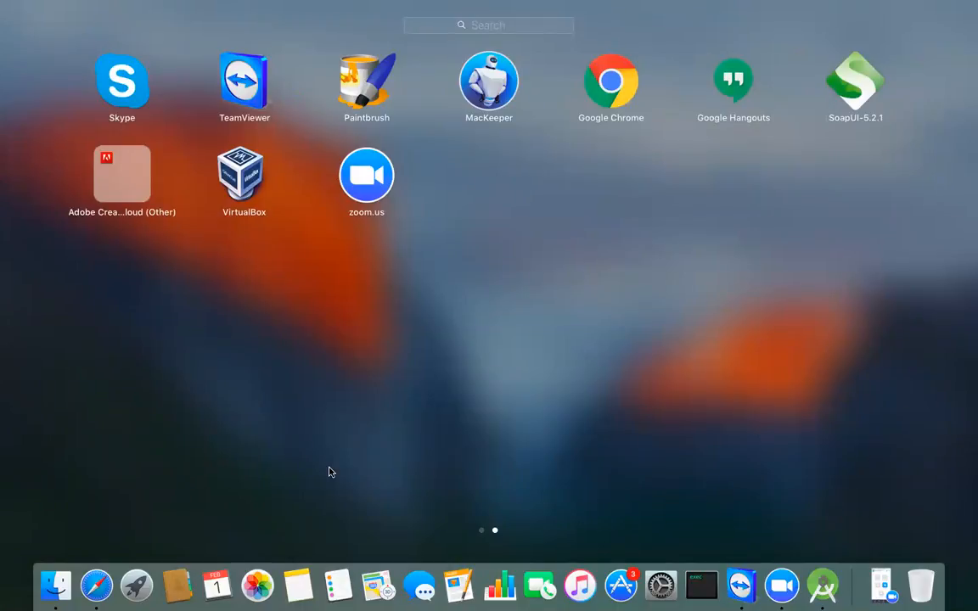
pyautogui.hscroll(-3, 323, 147)
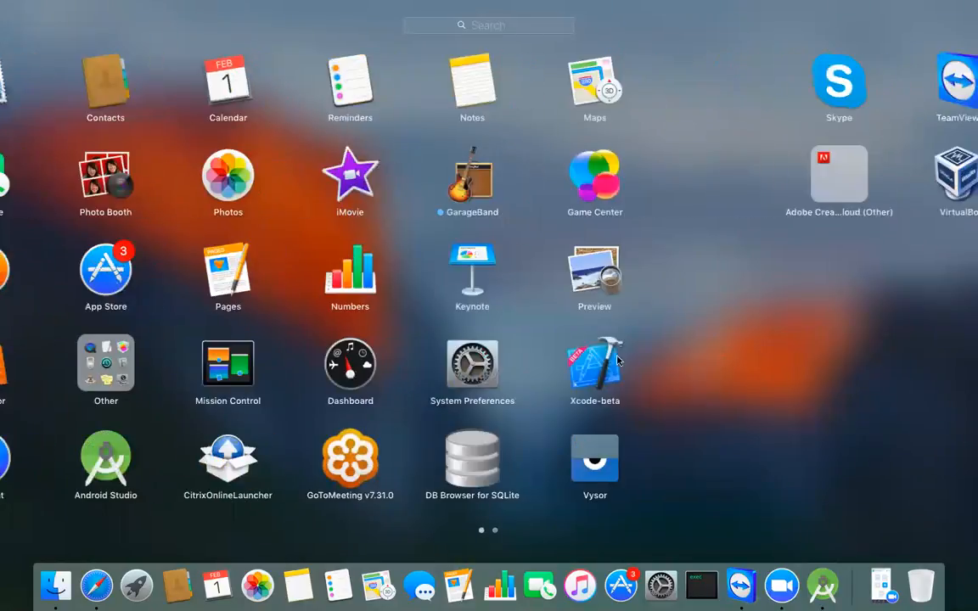
pyautogui.click(865, 452)
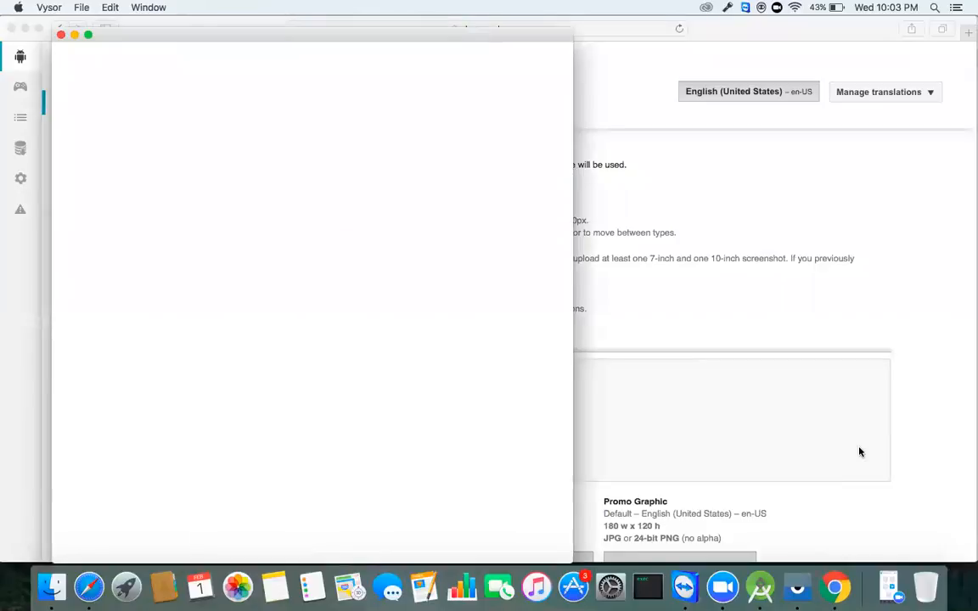
# Step: Mirror the connected phone's screen in Vysor and browse its Android app drawer
pyautogui.click(448, 122)
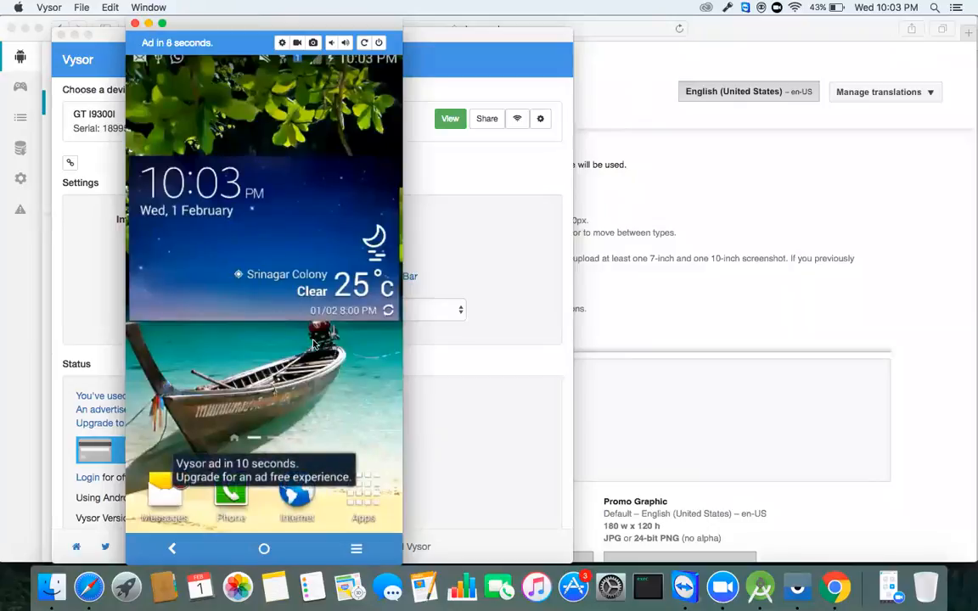
pyautogui.click(362, 440)
pyautogui.scroll(-6, 362, 439)
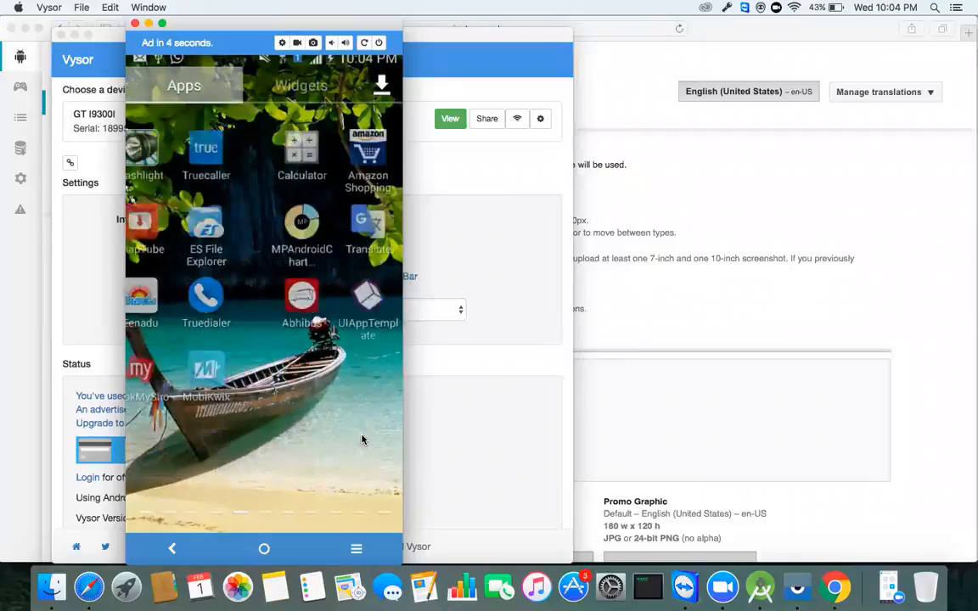
pyautogui.scroll(4, 361, 438)
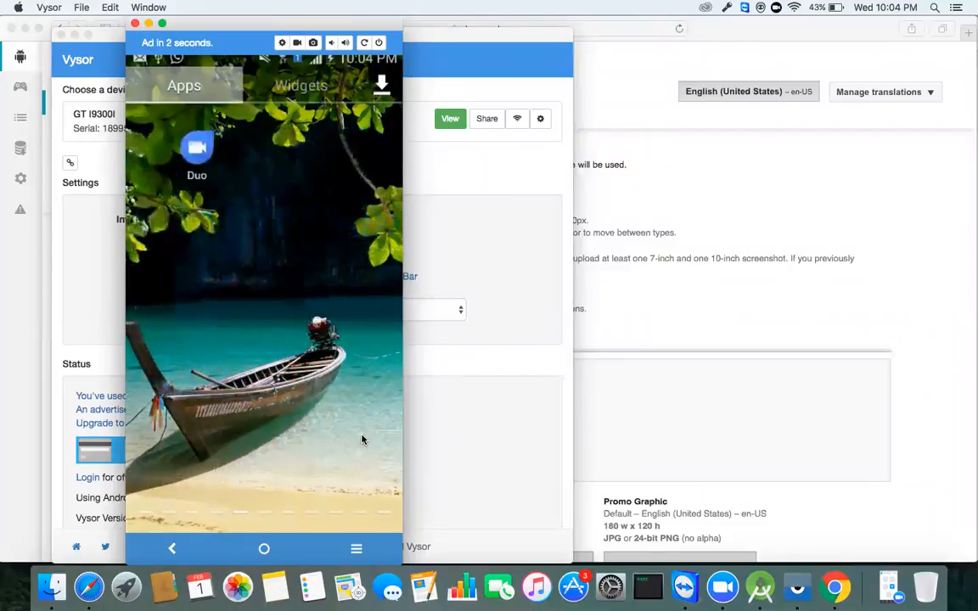
pyautogui.scroll(4, 362, 439)
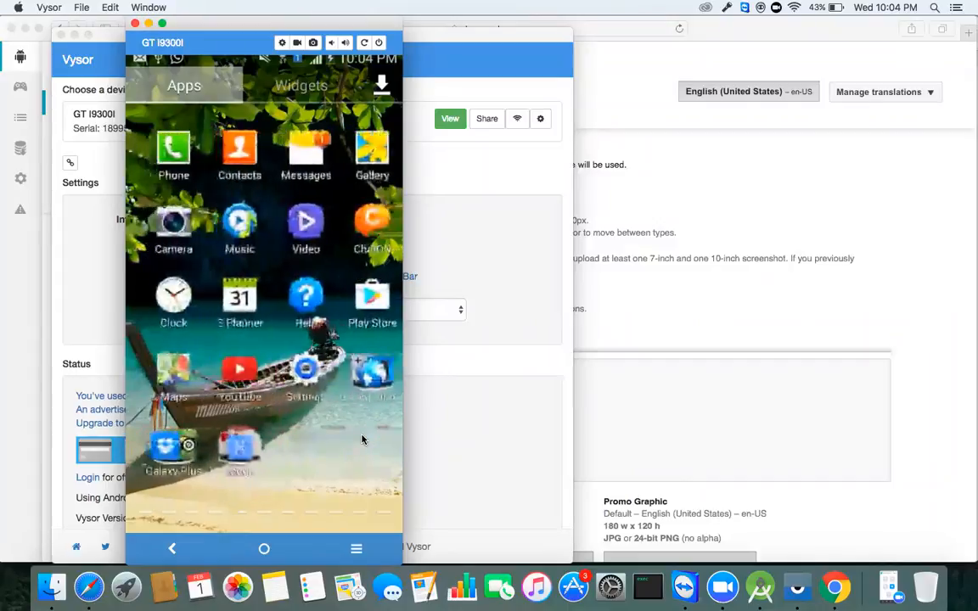
pyautogui.scroll(-1, 362, 439)
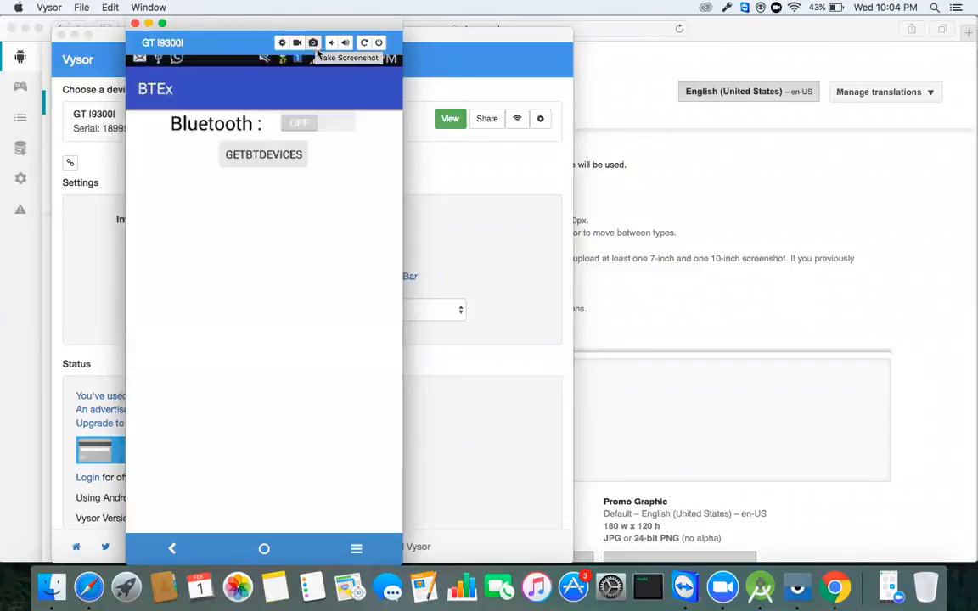
# Step: Save a Vysor screenshot of BTEx as screenshot.jpg on the Desktop, then capture another with Bluetooth on
pyautogui.click(315, 45)
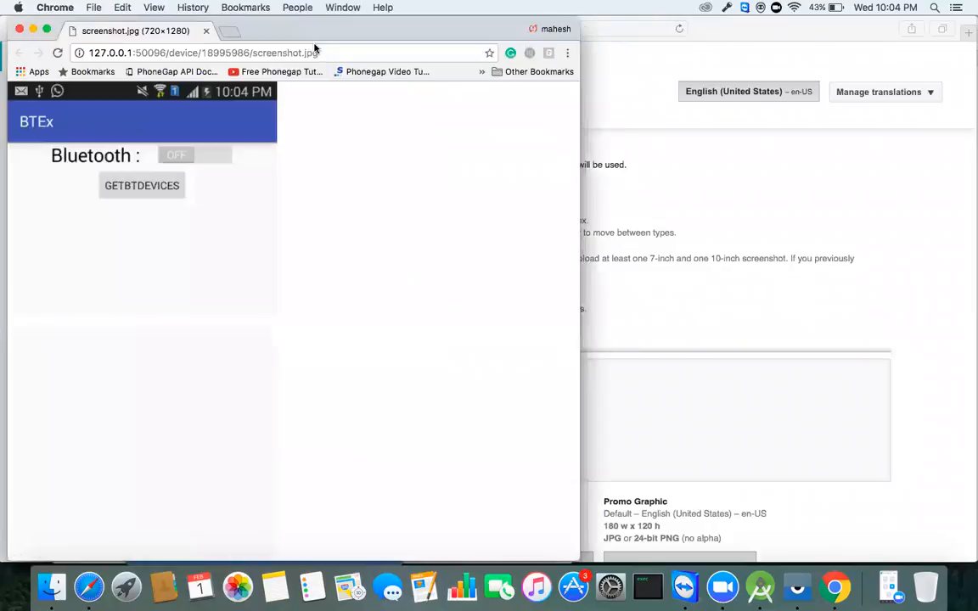
pyautogui.rightClick(221, 207)
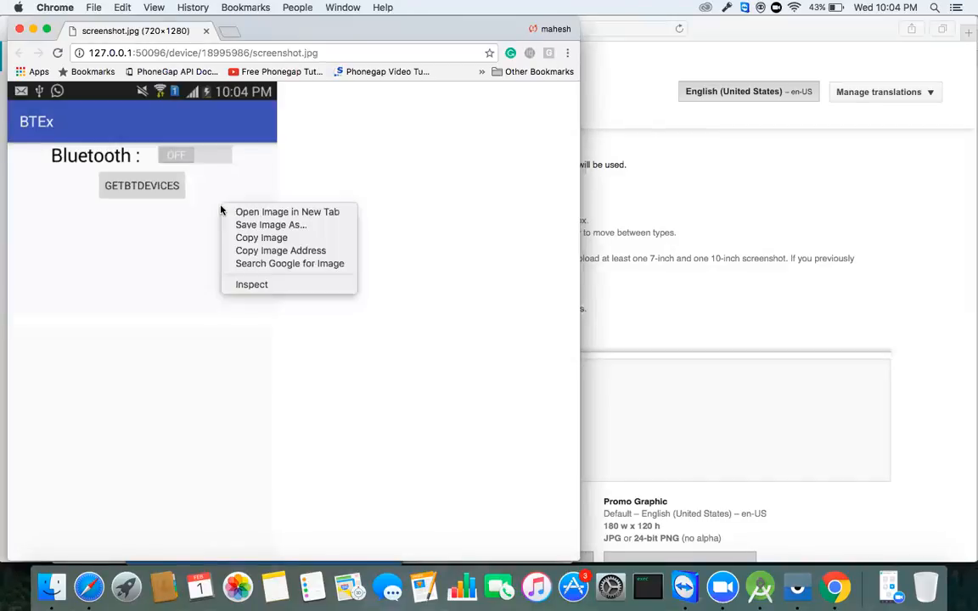
pyautogui.click(260, 225)
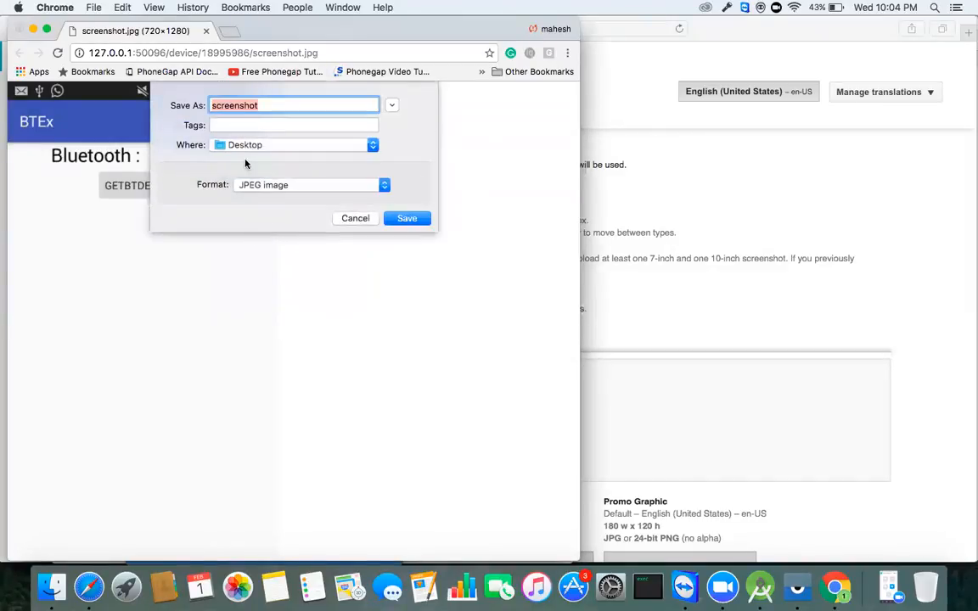
pyautogui.click(400, 219)
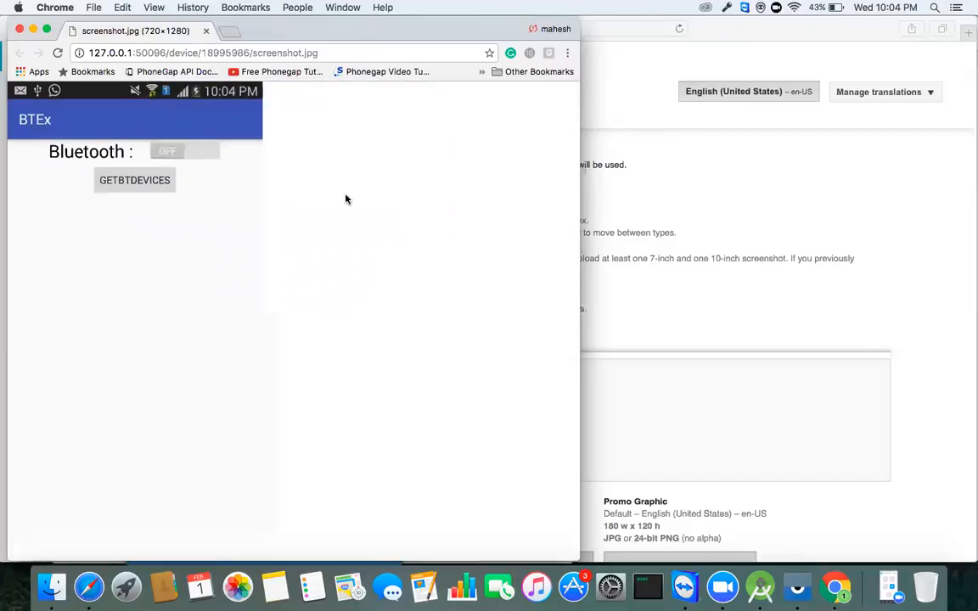
pyautogui.click(20, 29)
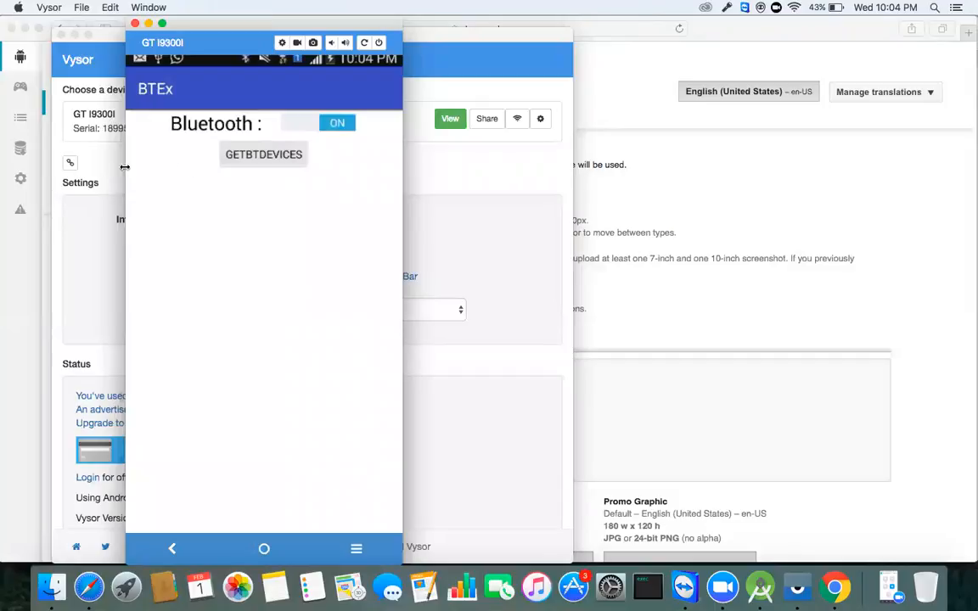
pyautogui.click(313, 43)
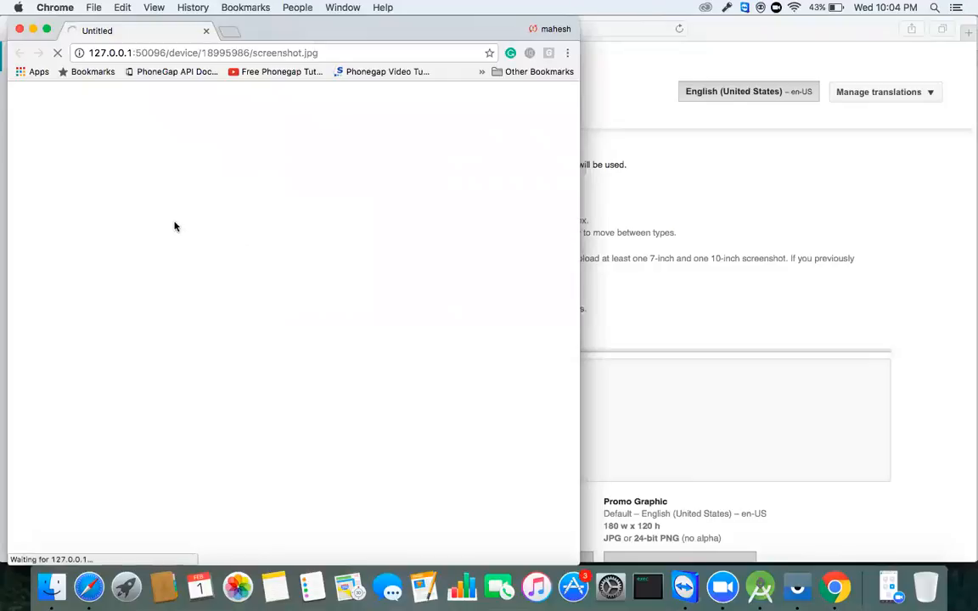
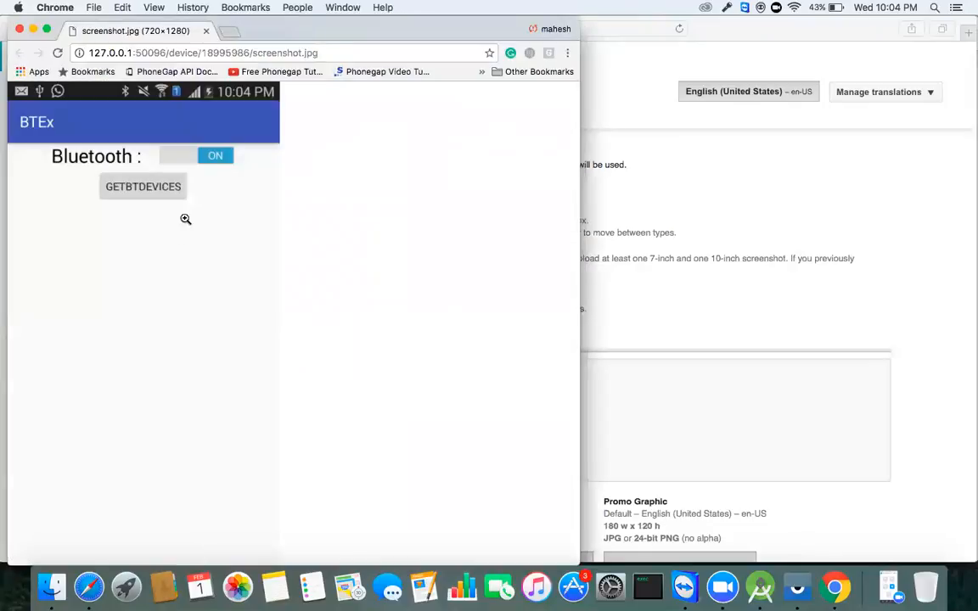
# Step: Save the phone app screenshot to the Desktop as screenshot (1).jpg
pyautogui.rightClick(178, 236)
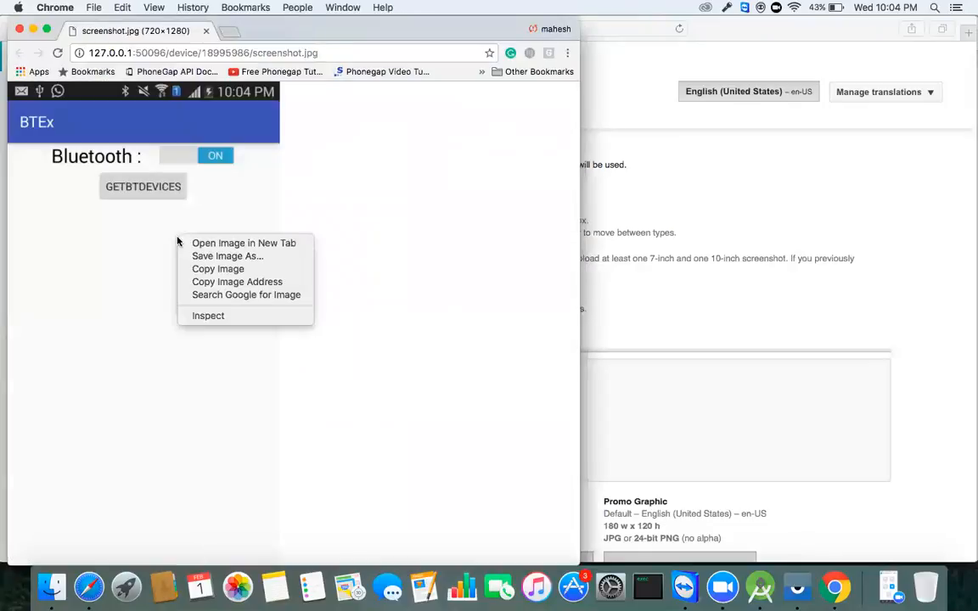
pyautogui.click(261, 256)
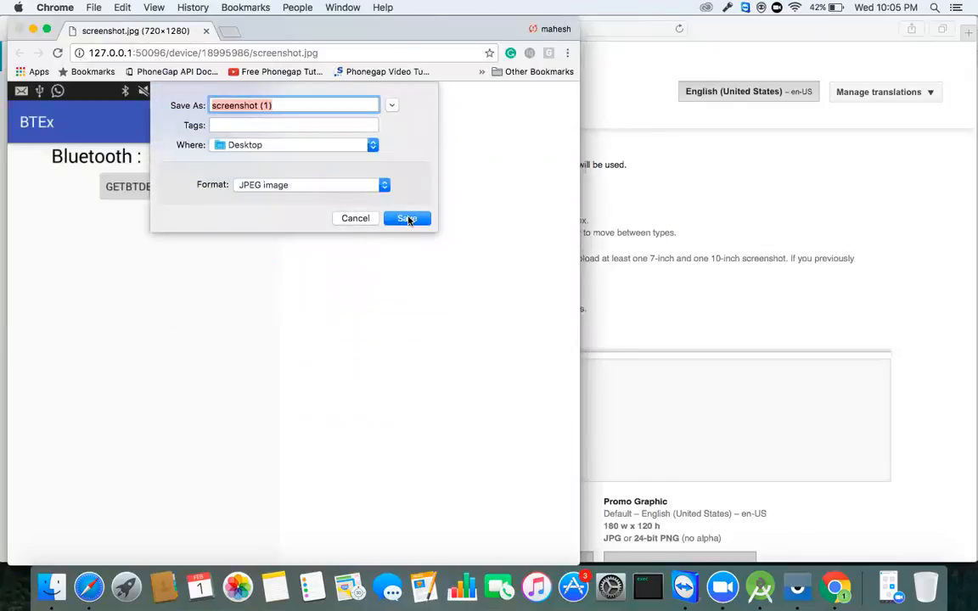
pyautogui.click(408, 219)
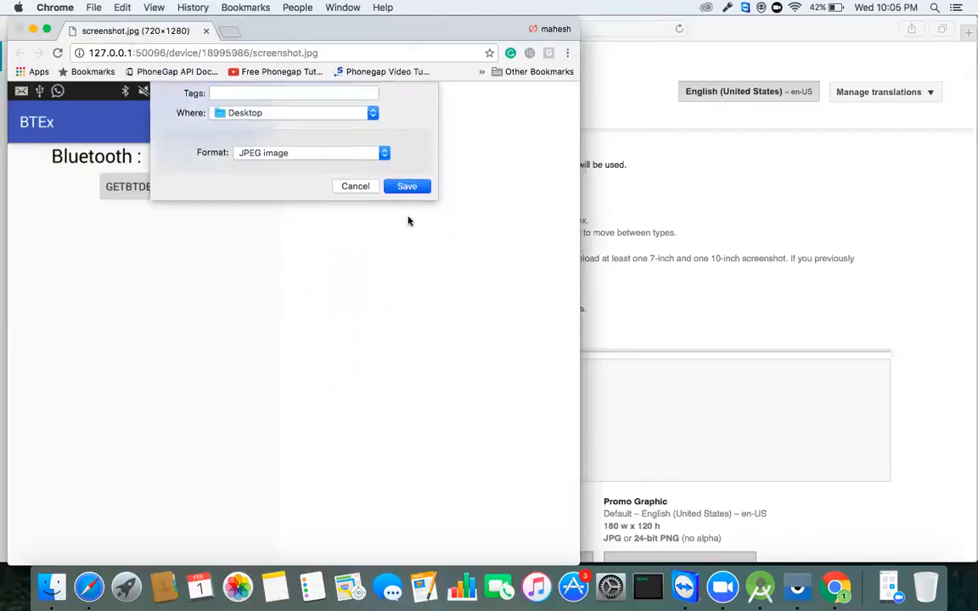
# Step: Close the screenshot browser window and both Vysor phone-mirror windows
pyautogui.click(19, 29)
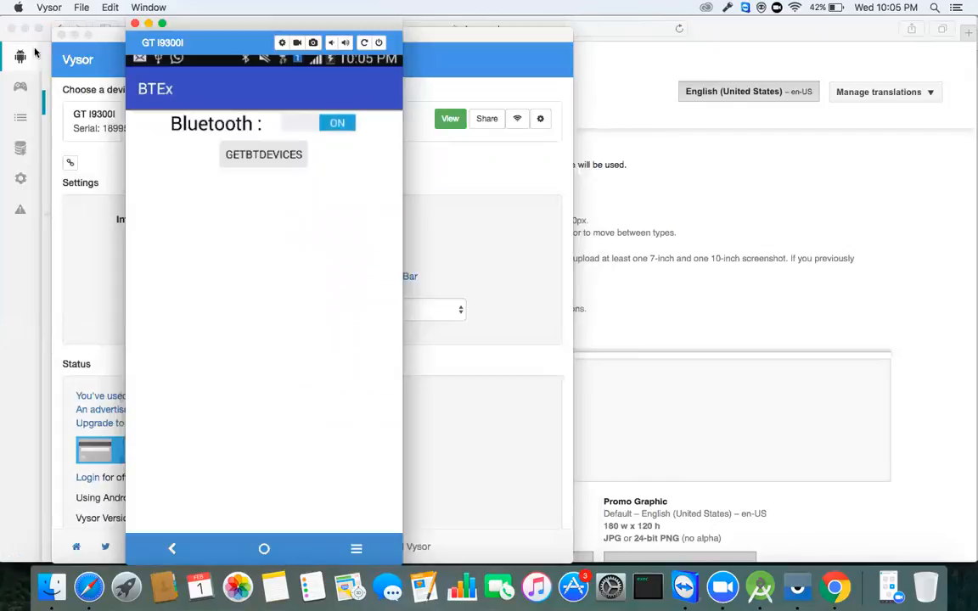
pyautogui.click(133, 25)
pyautogui.click(61, 36)
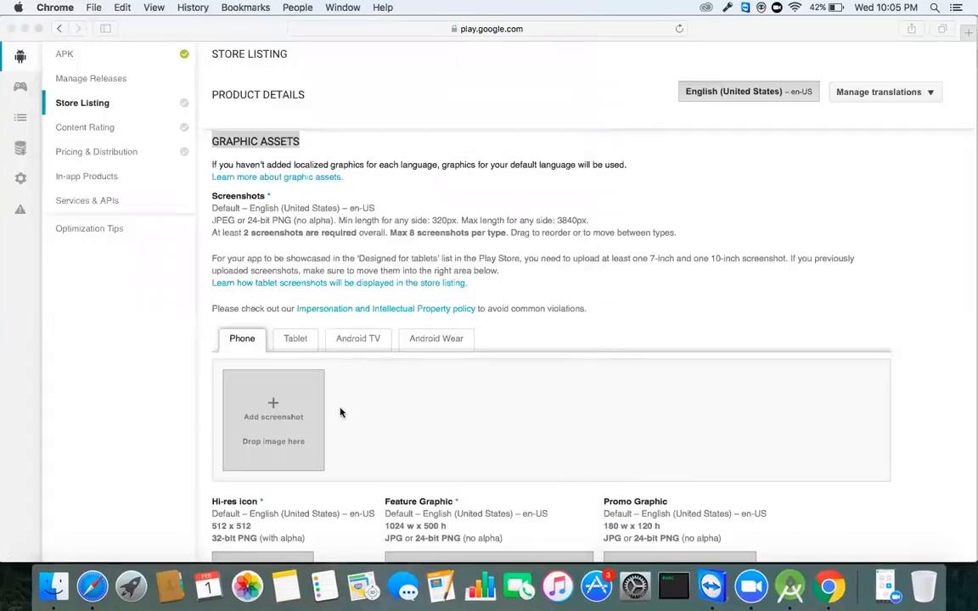
# Step: Upload screenshot (1).jpg from the Desktop as the first phone screenshot
pyautogui.click(271, 404)
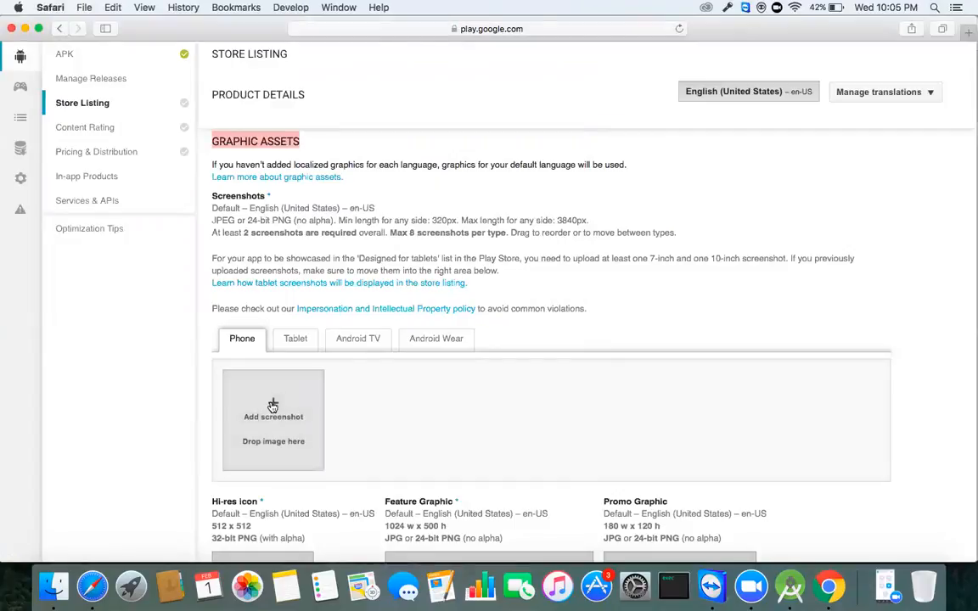
pyautogui.click(272, 404)
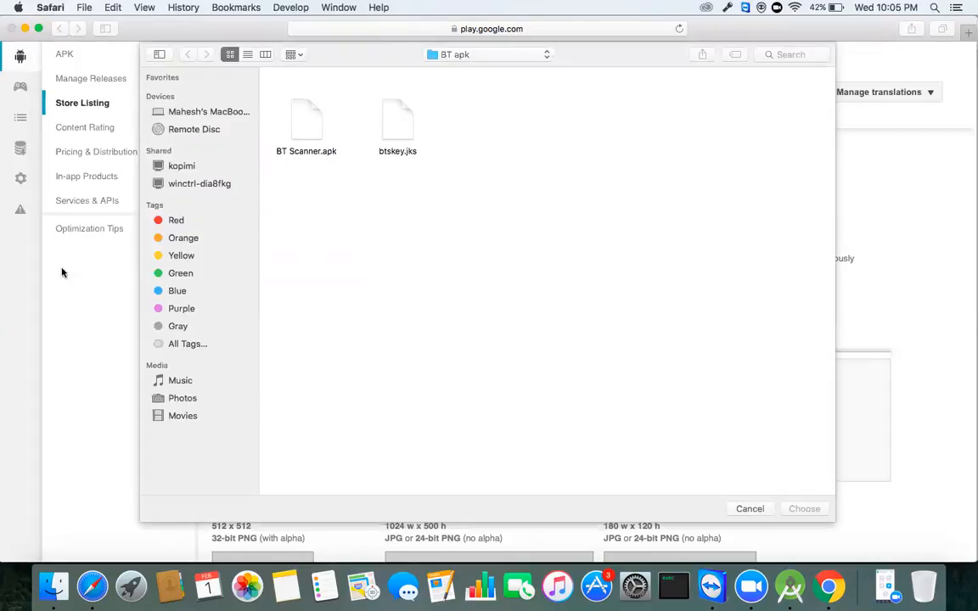
pyautogui.click(193, 112)
pyautogui.doubleClick(297, 97)
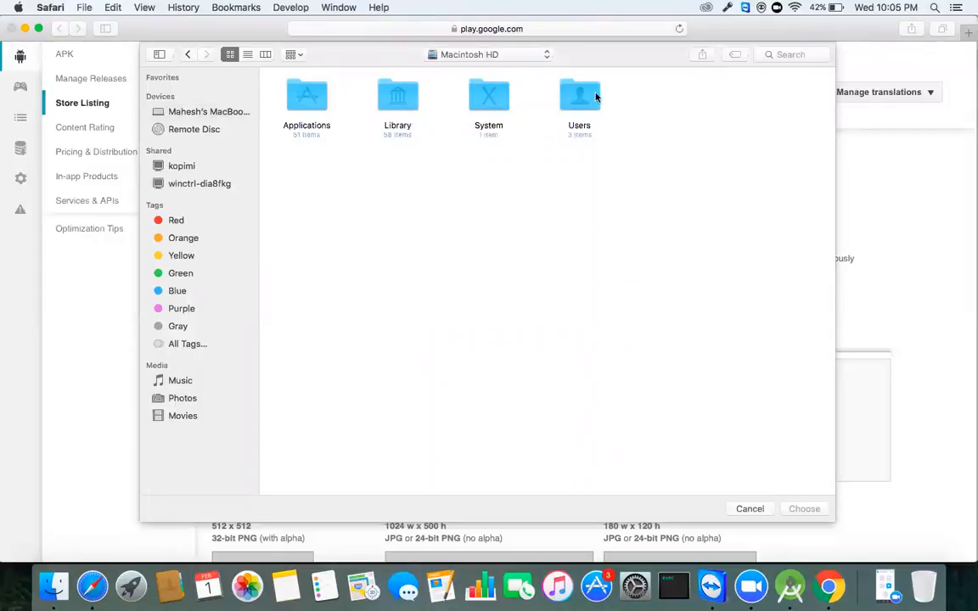
pyautogui.doubleClick(596, 98)
pyautogui.click(404, 109)
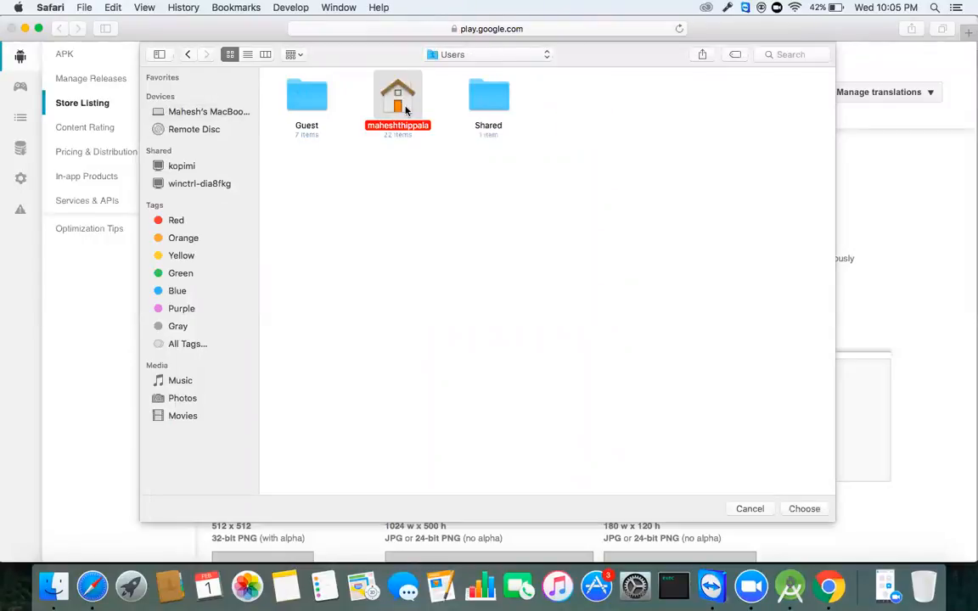
pyautogui.doubleClick(405, 109)
pyautogui.doubleClick(786, 96)
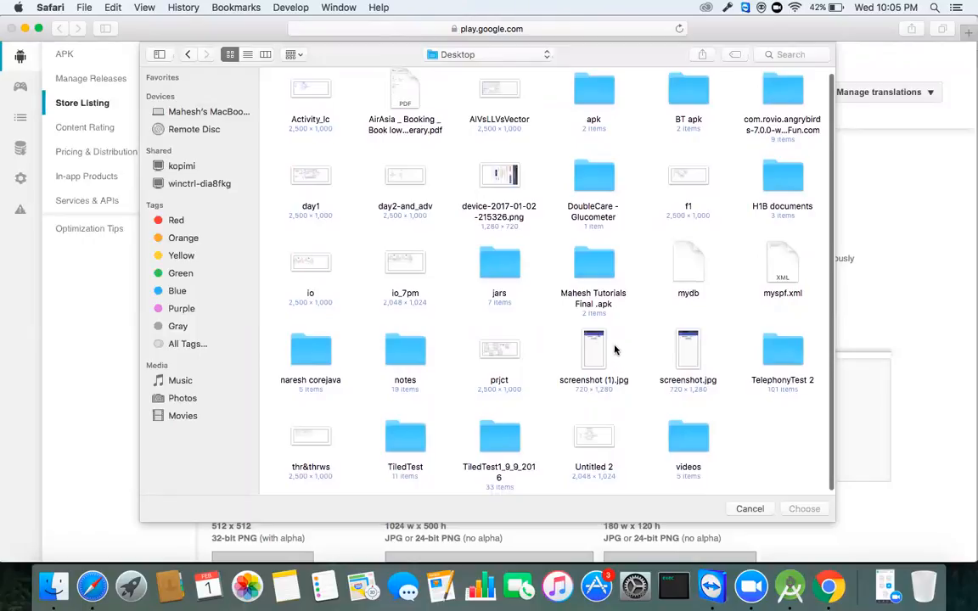
pyautogui.click(615, 353)
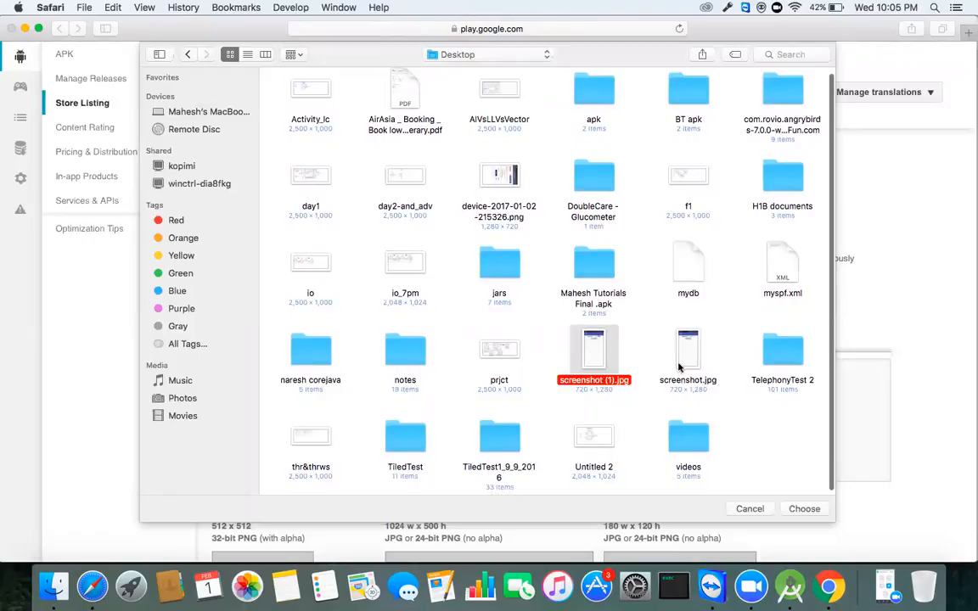
pyautogui.click(802, 508)
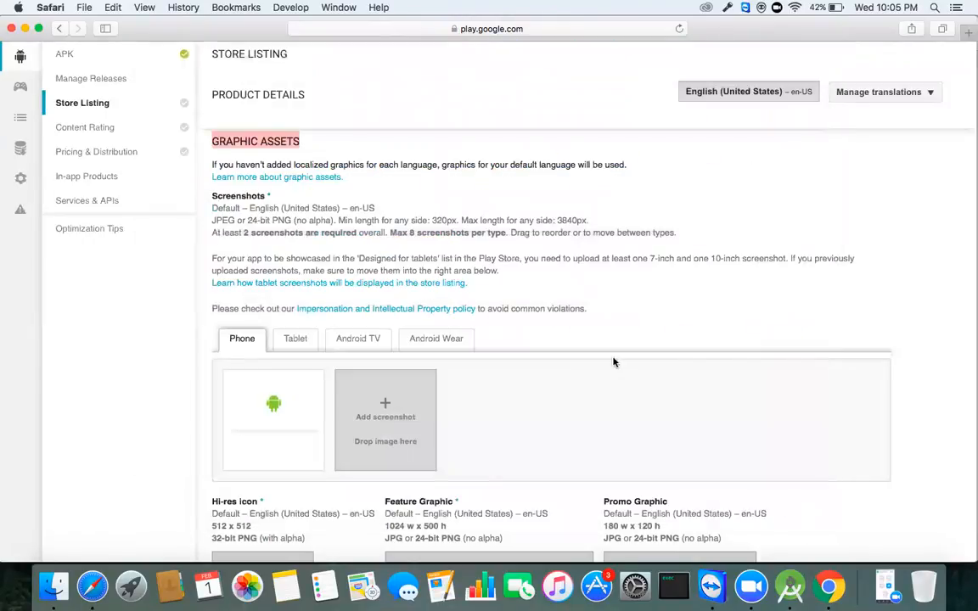
# Step: Add screenshot.jpg as the second phone screenshot
pyautogui.click(404, 405)
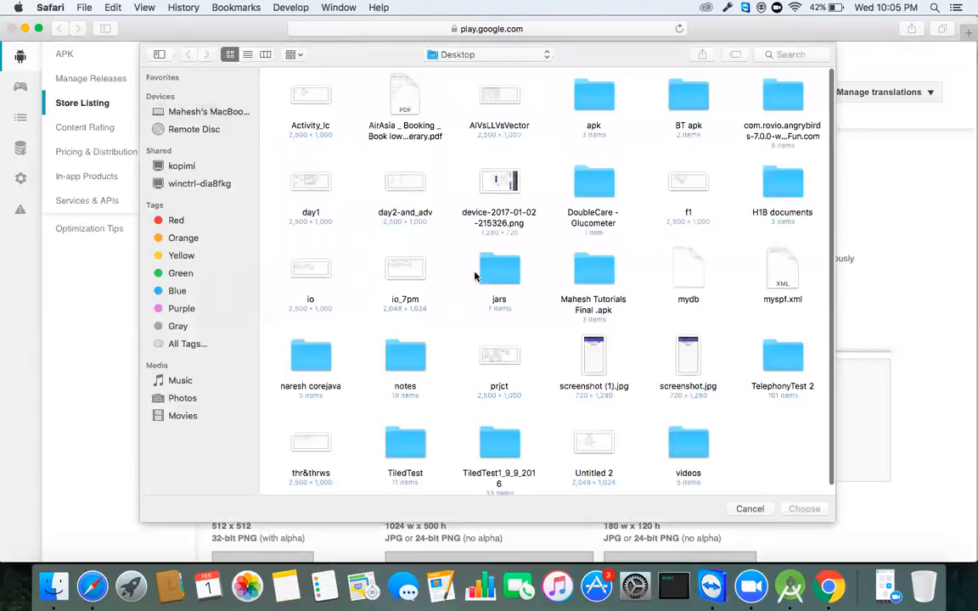
pyautogui.click(688, 350)
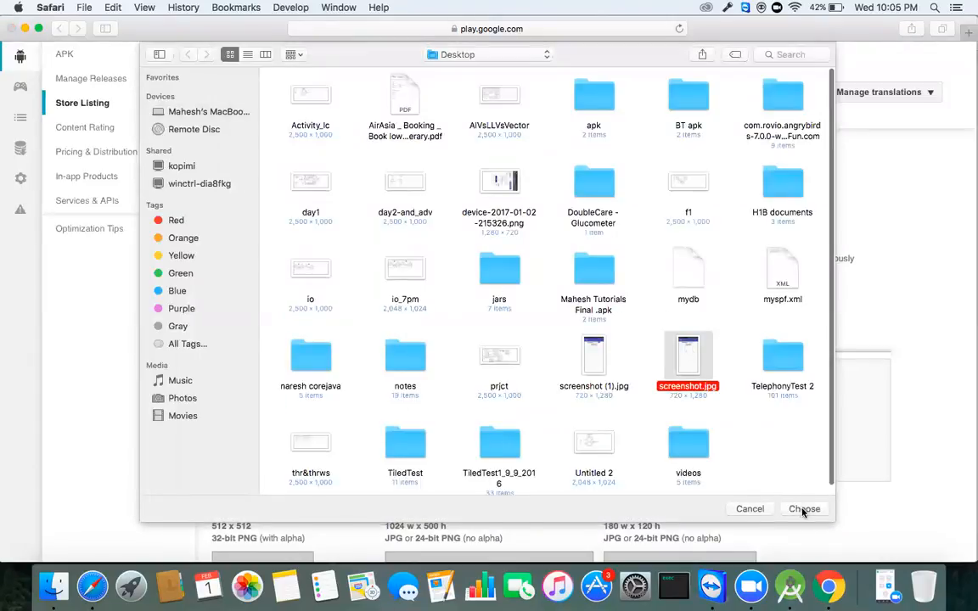
pyautogui.click(803, 508)
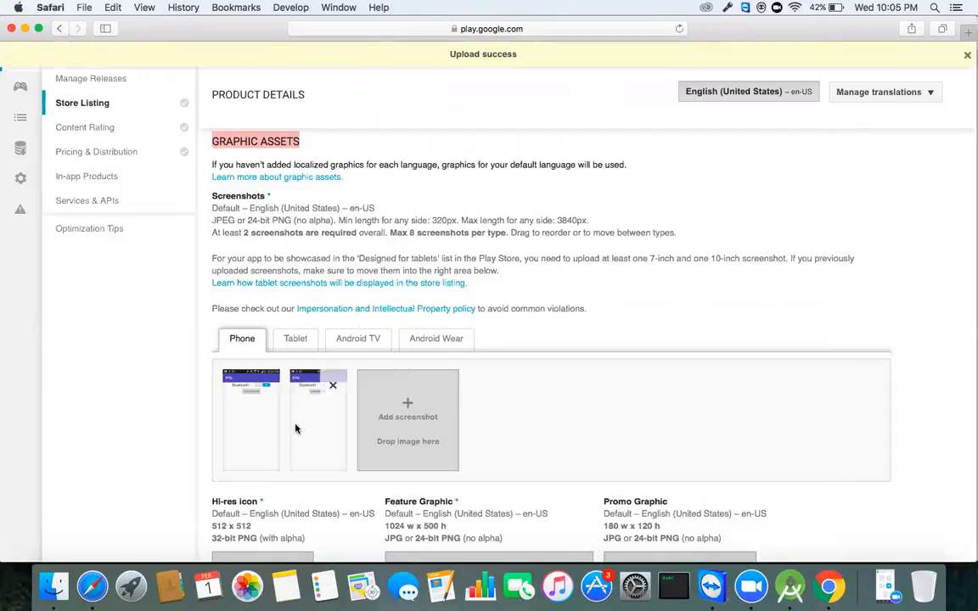
# Step: Scroll through the store listing to review the two uploaded phone screenshots
pyautogui.scroll(-5, 449, 415)
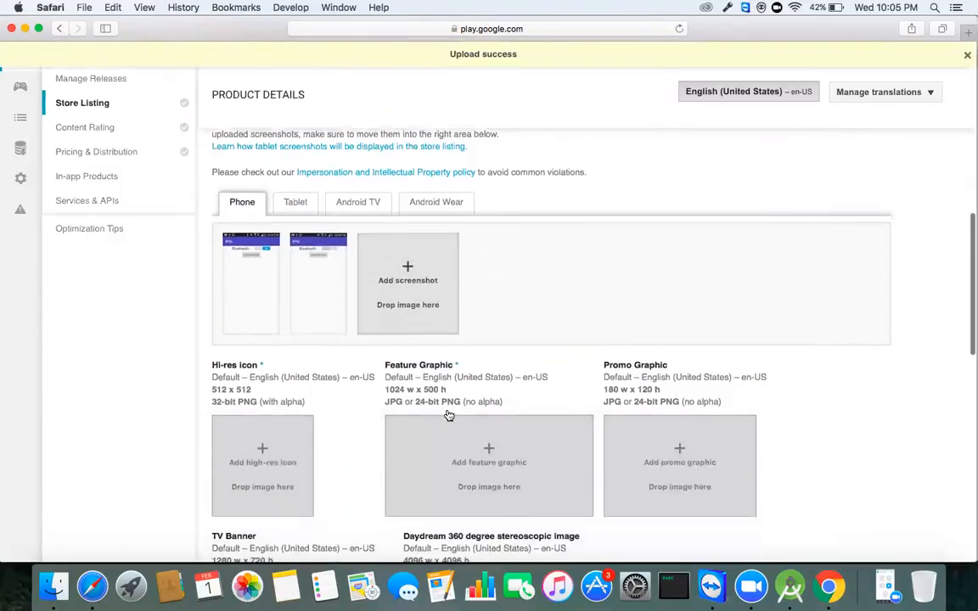
pyautogui.scroll(-2, 448, 416)
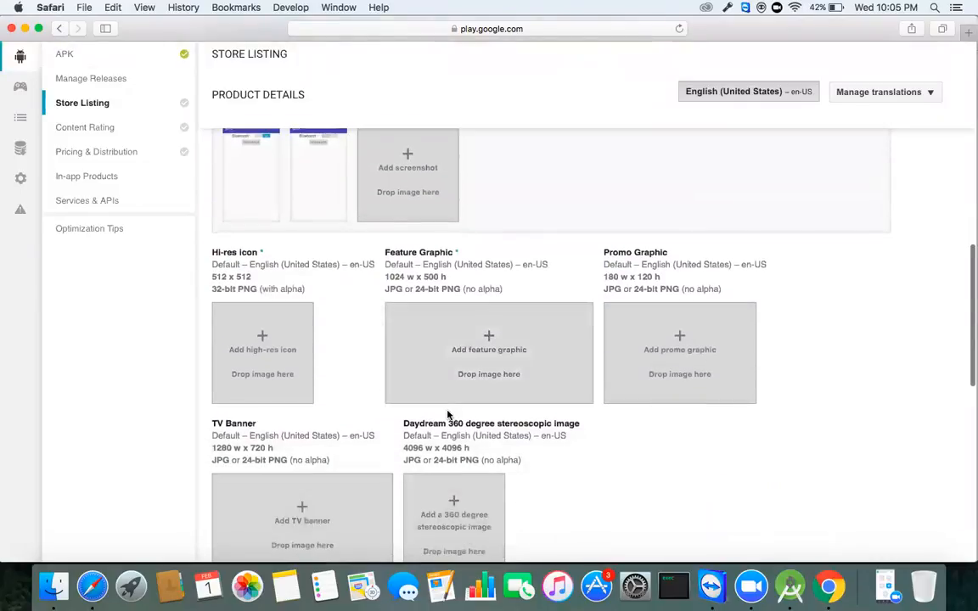
pyautogui.scroll(2, 410, 287)
pyautogui.scroll(5, 410, 287)
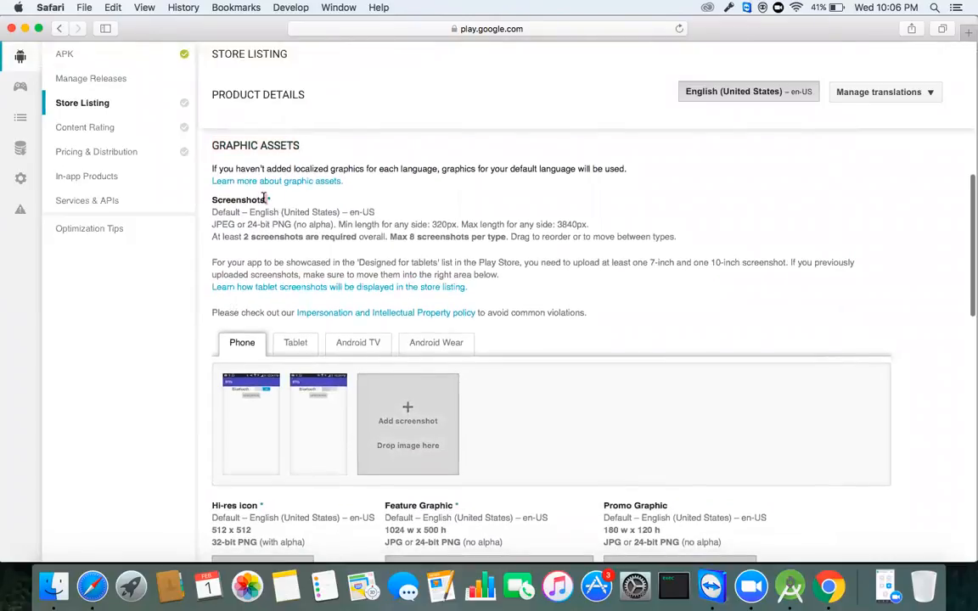
pyautogui.scroll(2, 265, 197)
pyautogui.scroll(3, 265, 197)
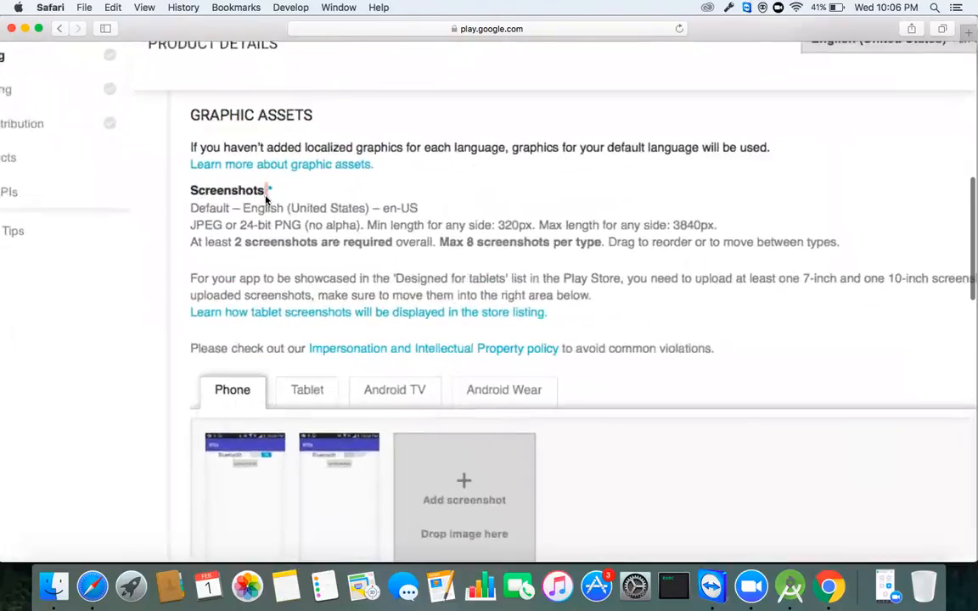
pyautogui.scroll(3, 281, 166)
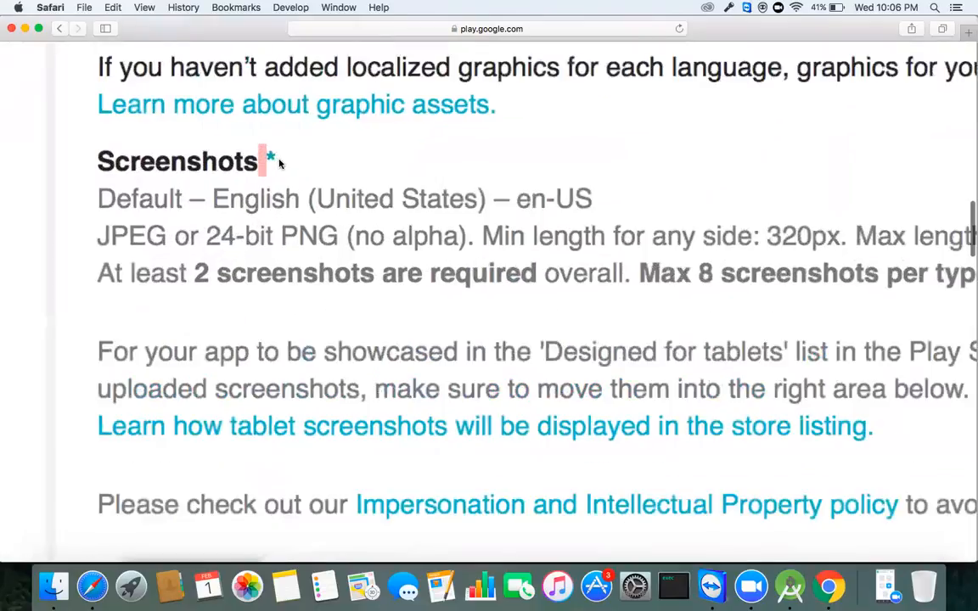
pyautogui.scroll(-5, 279, 163)
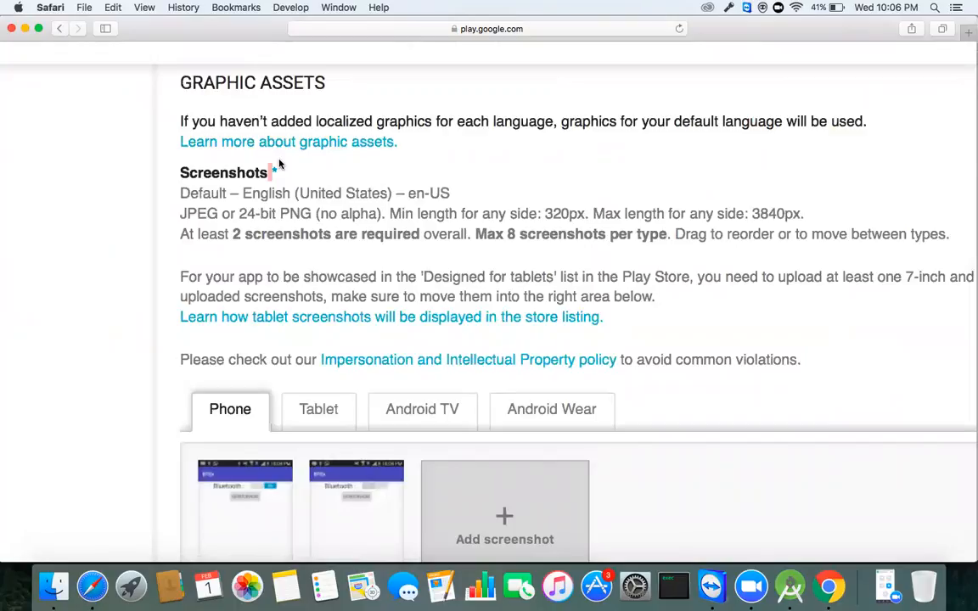
pyautogui.scroll(-4, 279, 164)
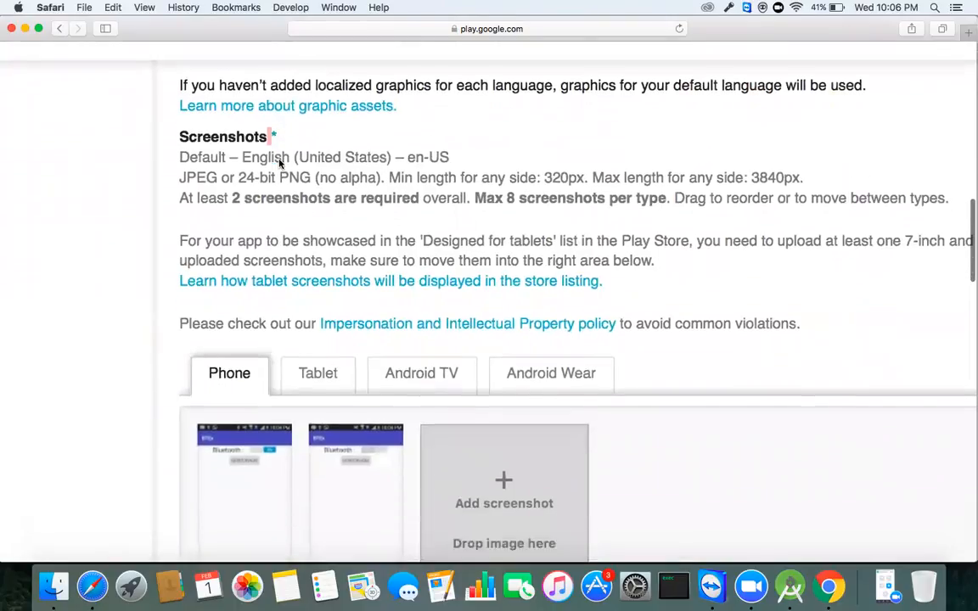
pyautogui.scroll(-6, 280, 163)
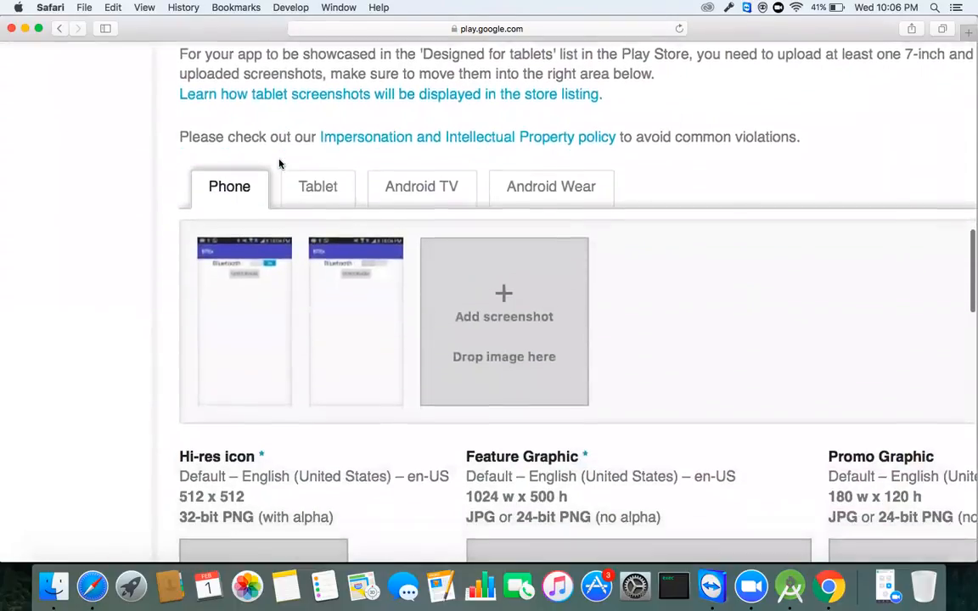
pyautogui.scroll(-3, 279, 164)
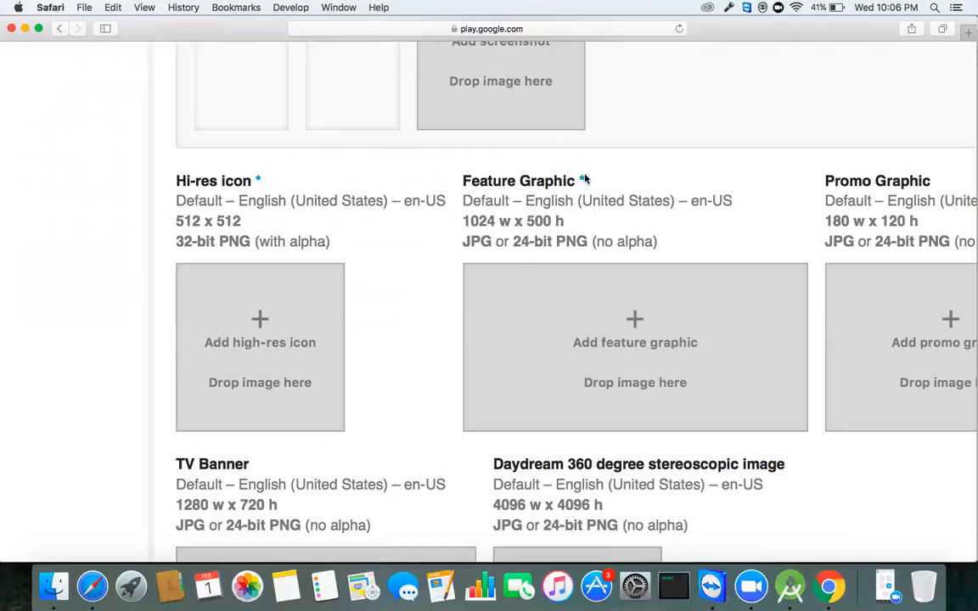
# Step: Highlight the required Feature Graphic and Hi-res icon assets in Graphic Assets
pyautogui.moveTo(586, 182); pyautogui.dragTo(453, 183)
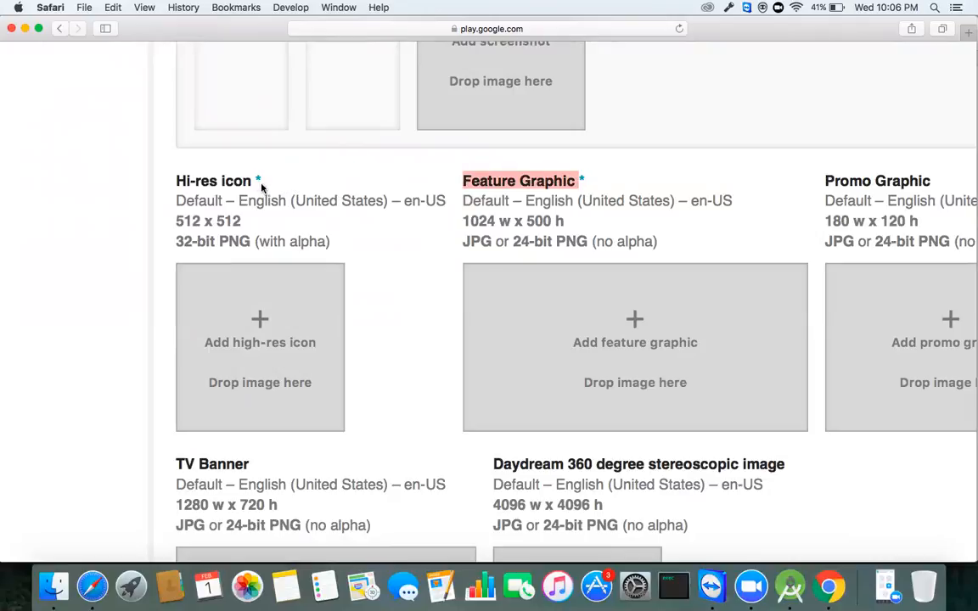
pyautogui.moveTo(260, 179); pyautogui.dragTo(178, 174)
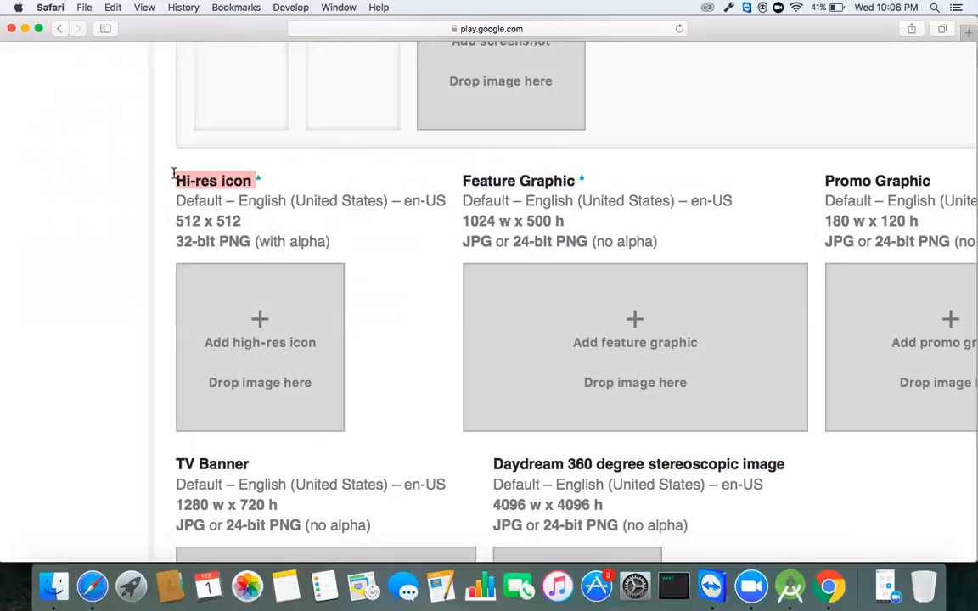
pyautogui.scroll(-2, 229, 280)
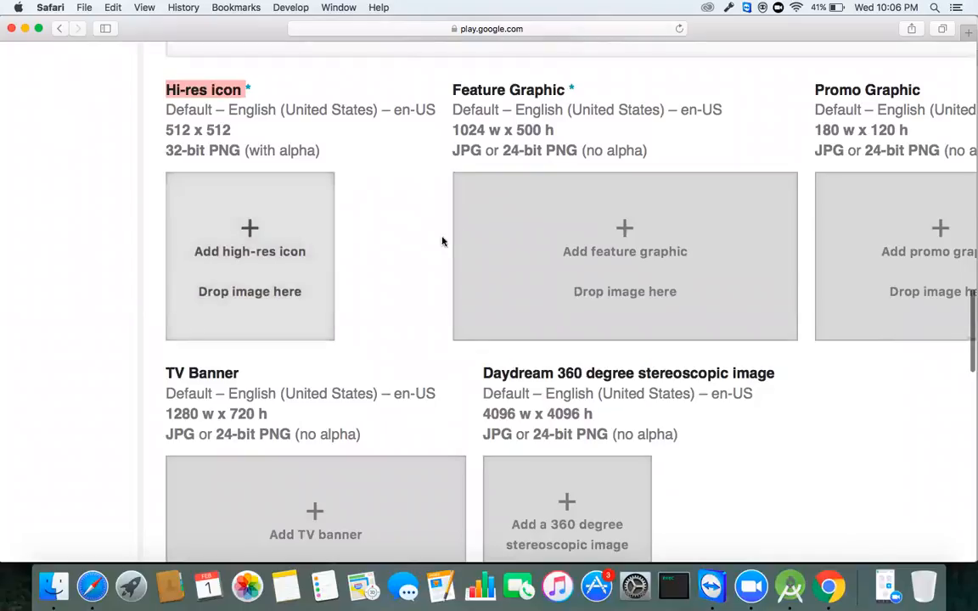
pyautogui.click(968, 31)
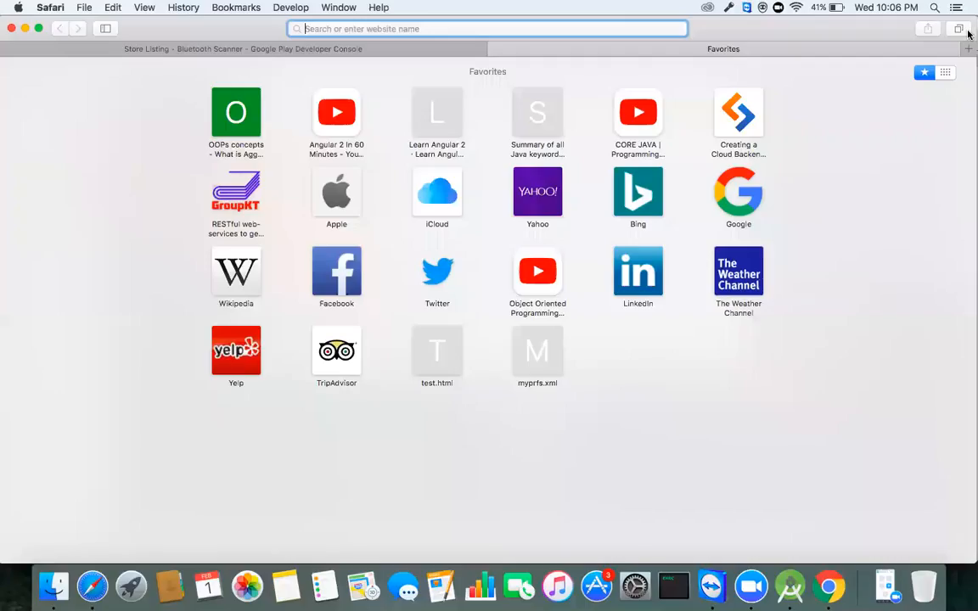
pyautogui.write('w')
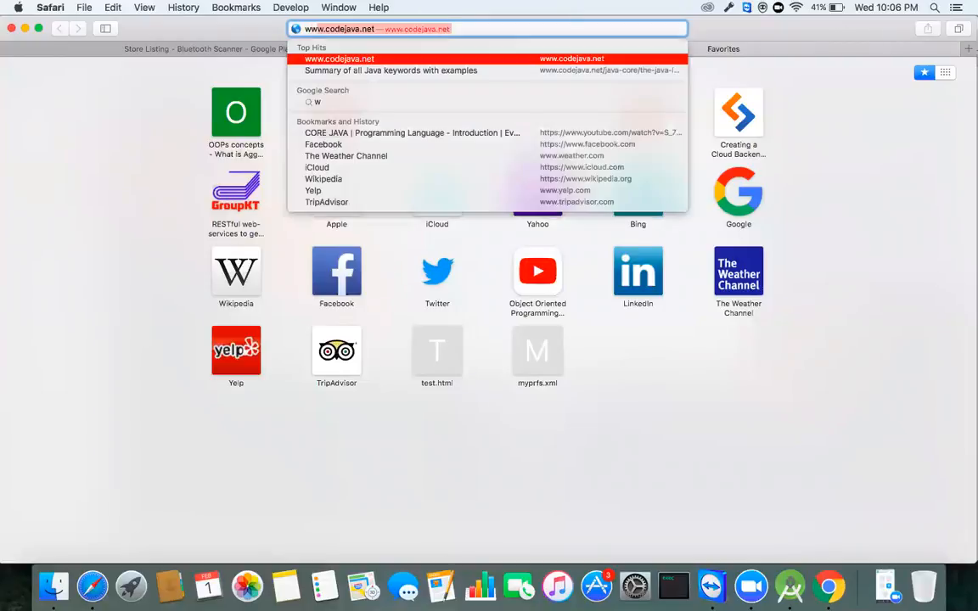
pyautogui.write('ww.fla')
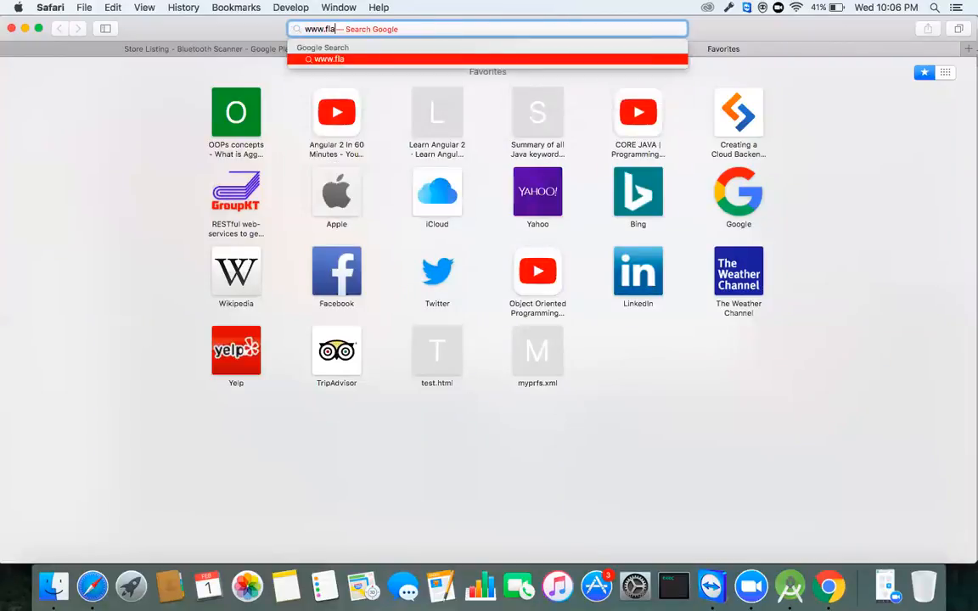
pyautogui.write('ticon.com')
pyautogui.press('Return')
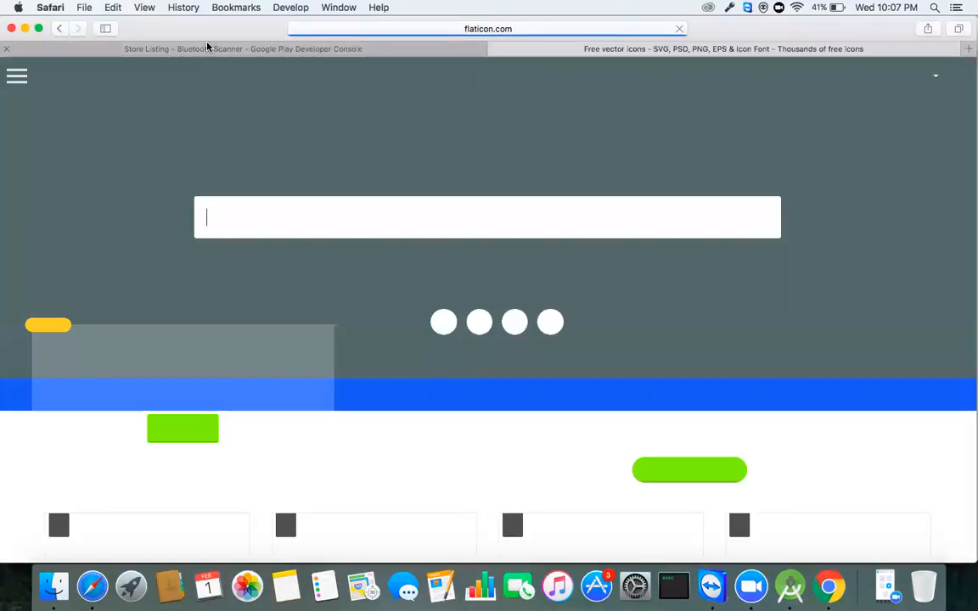
pyautogui.click(208, 48)
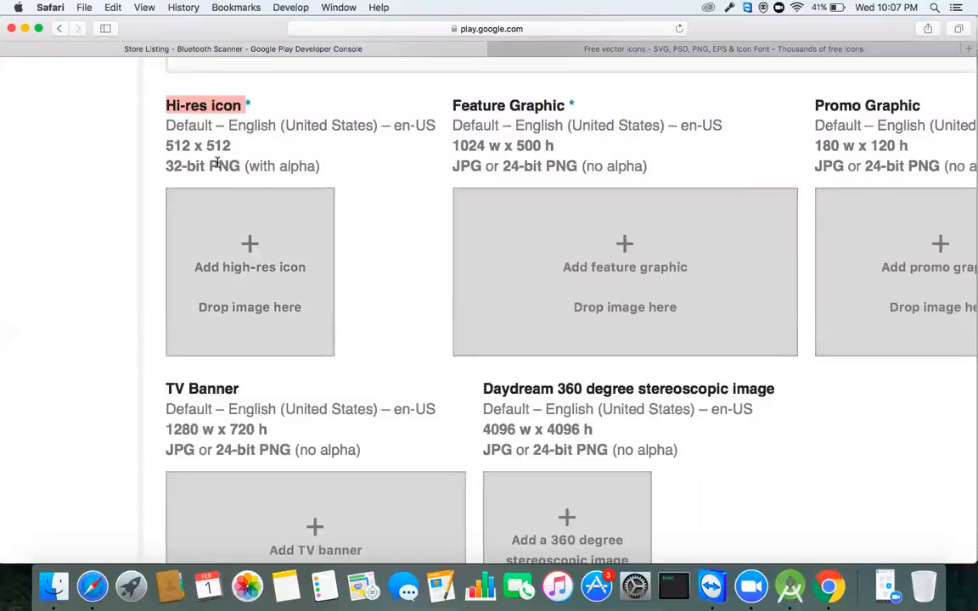
pyautogui.click(815, 48)
# Step: Search Flaticon for 'bluetooth' icons, using the bluetooth suggestion
pyautogui.click(414, 220)
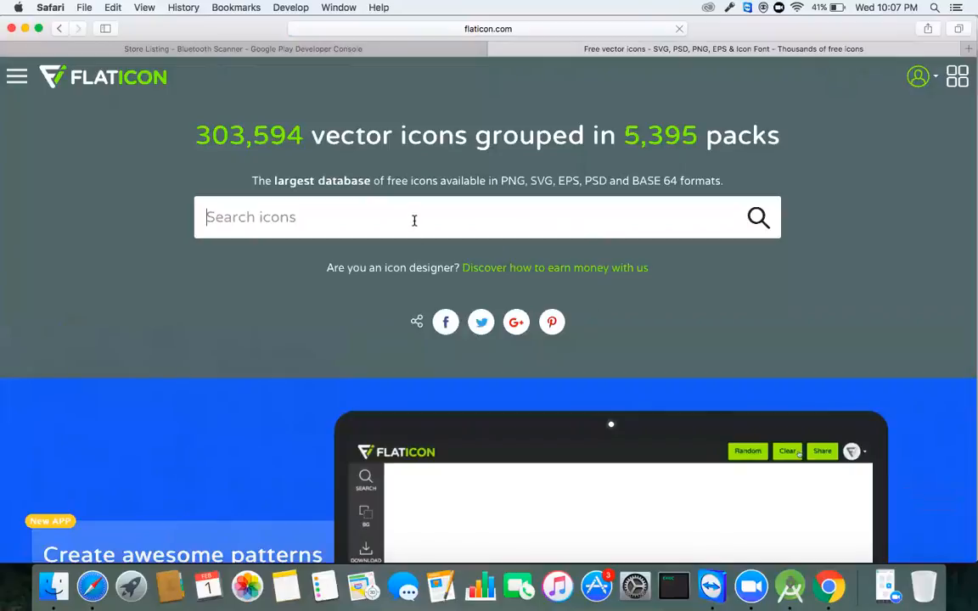
pyautogui.write('BT')
pyautogui.press('Return')
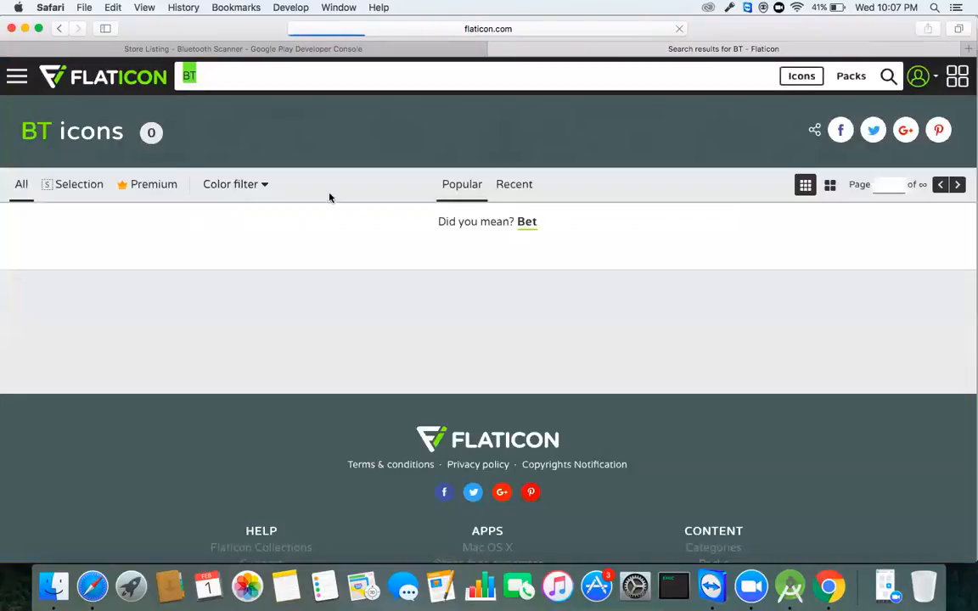
pyautogui.write('B')
pyautogui.write('lue')
pyautogui.press('BackSpace')
pyautogui.write('ue')
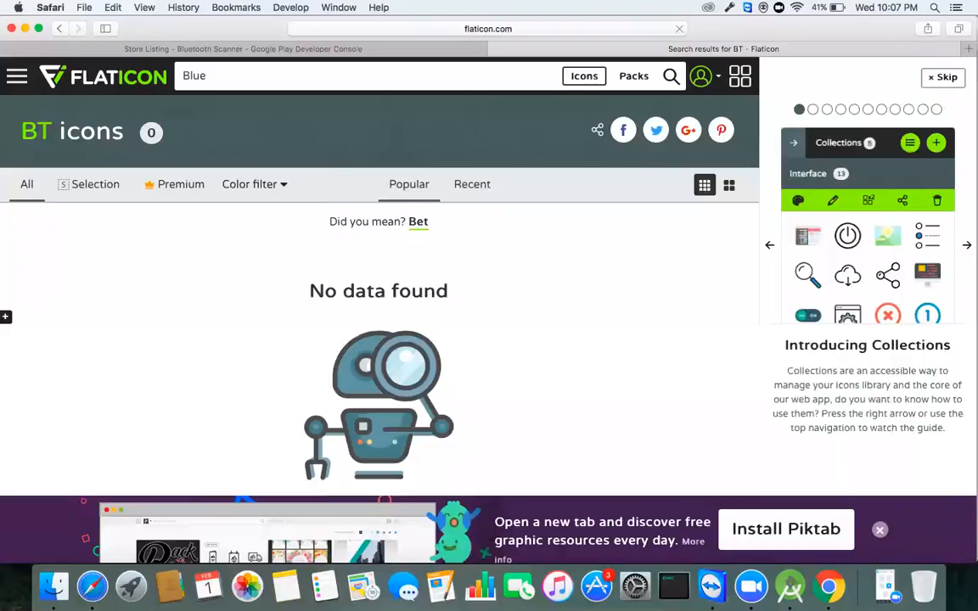
pyautogui.write('toot')
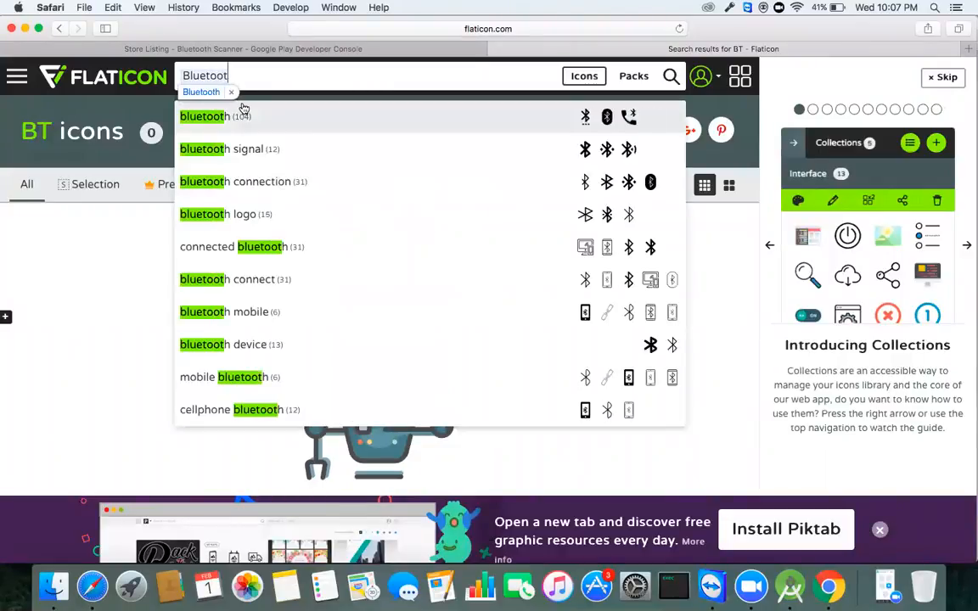
pyautogui.click(246, 108)
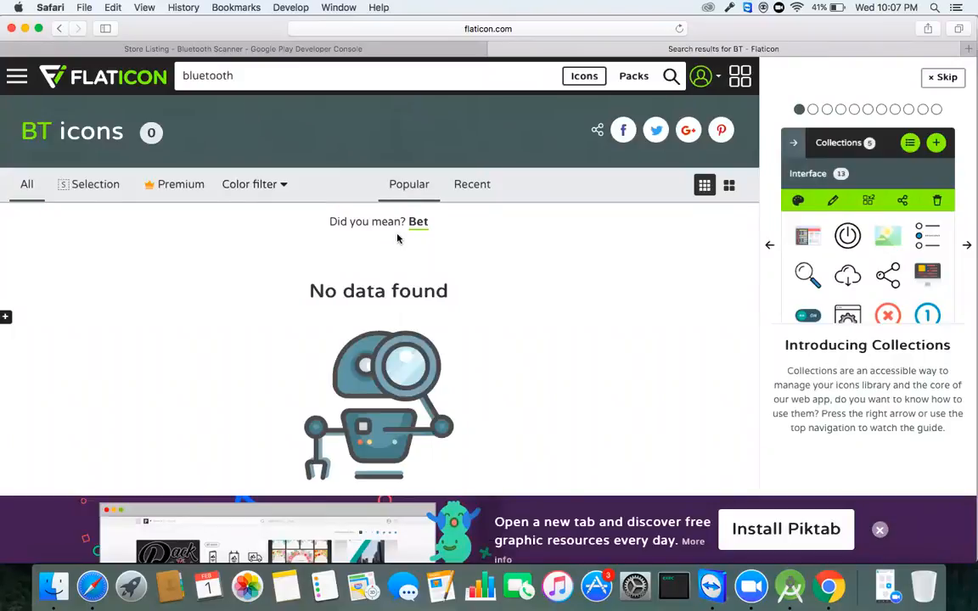
pyautogui.scroll(-5, 393, 254)
pyautogui.scroll(5, 397, 238)
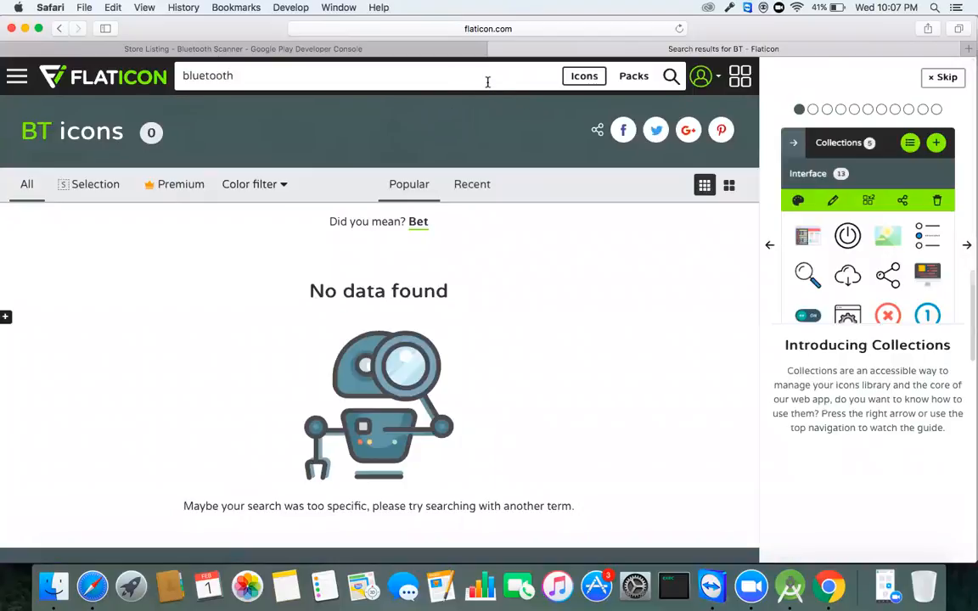
pyautogui.press('Return')
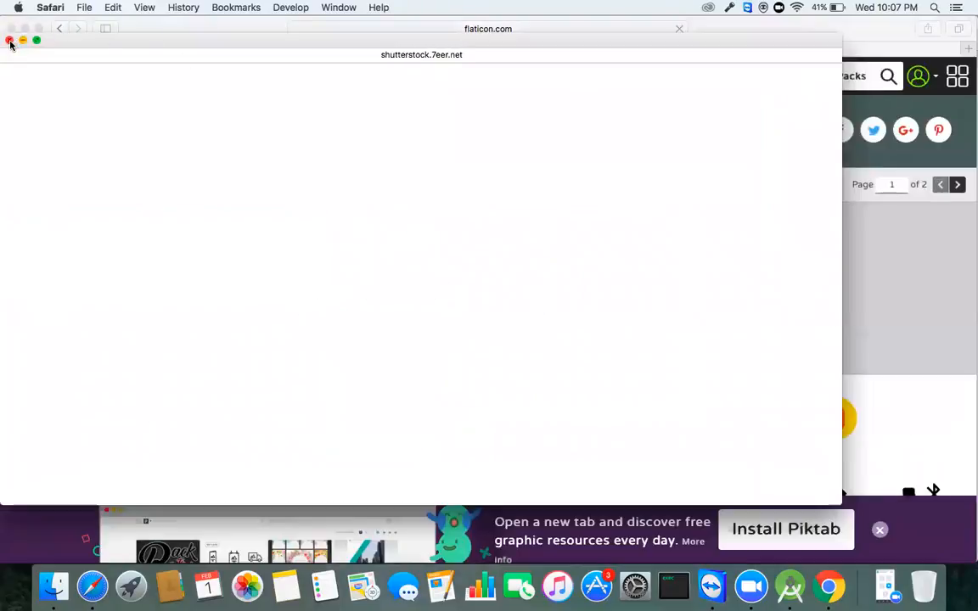
# Step: Dismiss the ad popup, browse the results and open the blue Bluetooth icon's details
pyautogui.click(9, 40)
pyautogui.scroll(-3, 216, 324)
pyautogui.scroll(-5, 215, 323)
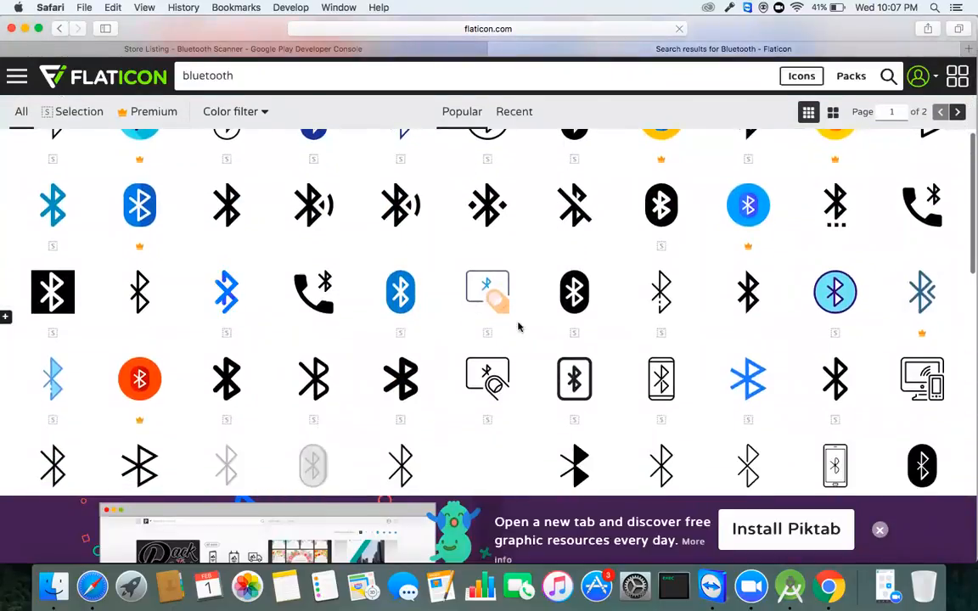
pyautogui.scroll(-4, 399, 372)
pyautogui.scroll(-2, 398, 372)
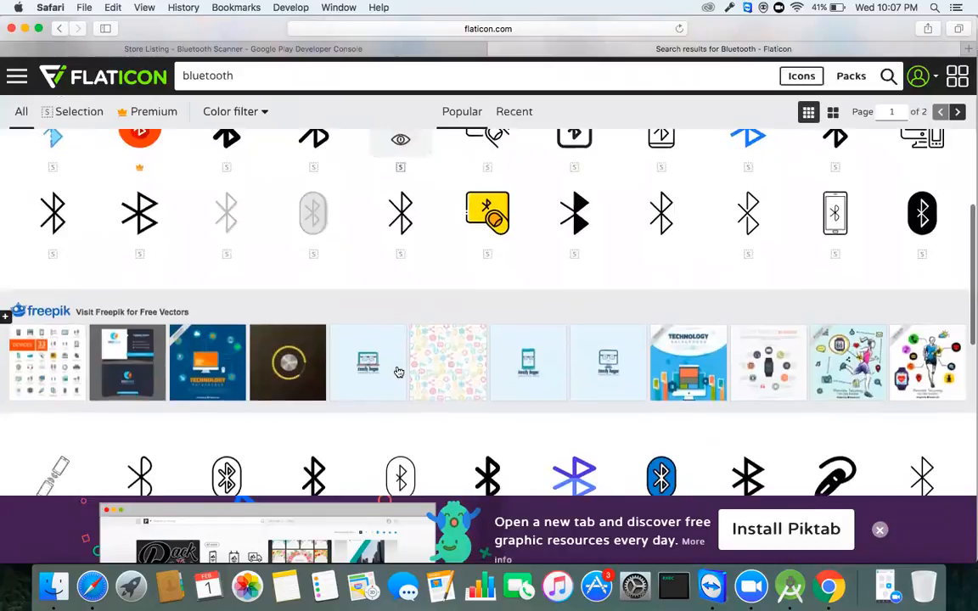
pyautogui.scroll(6, 397, 371)
pyautogui.scroll(3, 399, 397)
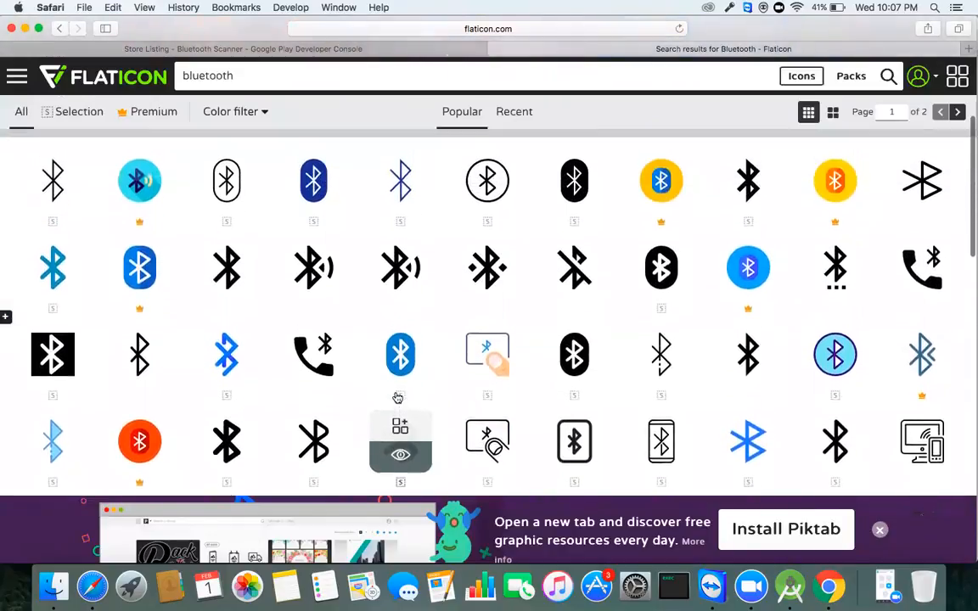
pyautogui.scroll(-5, 635, 265)
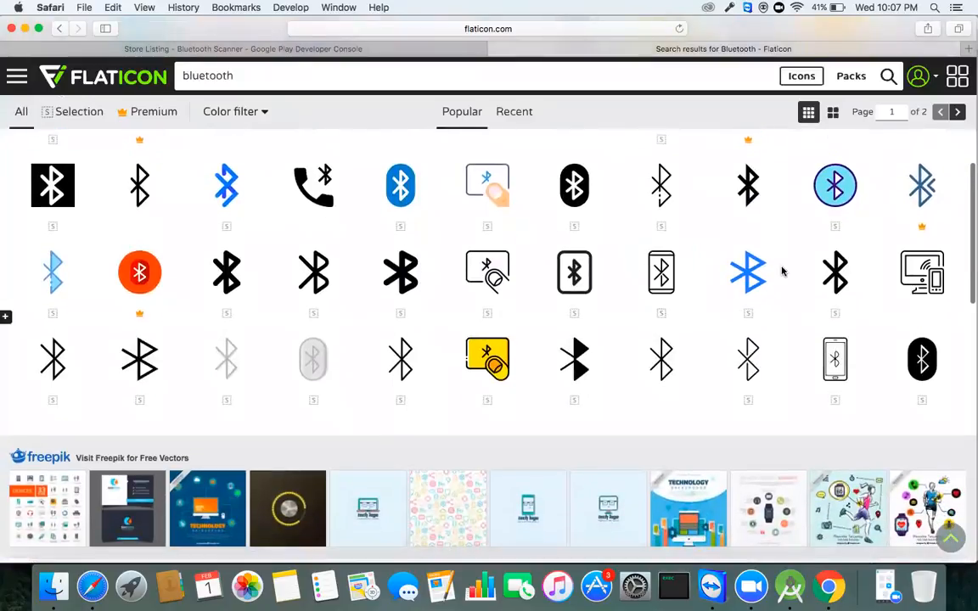
pyautogui.click(757, 291)
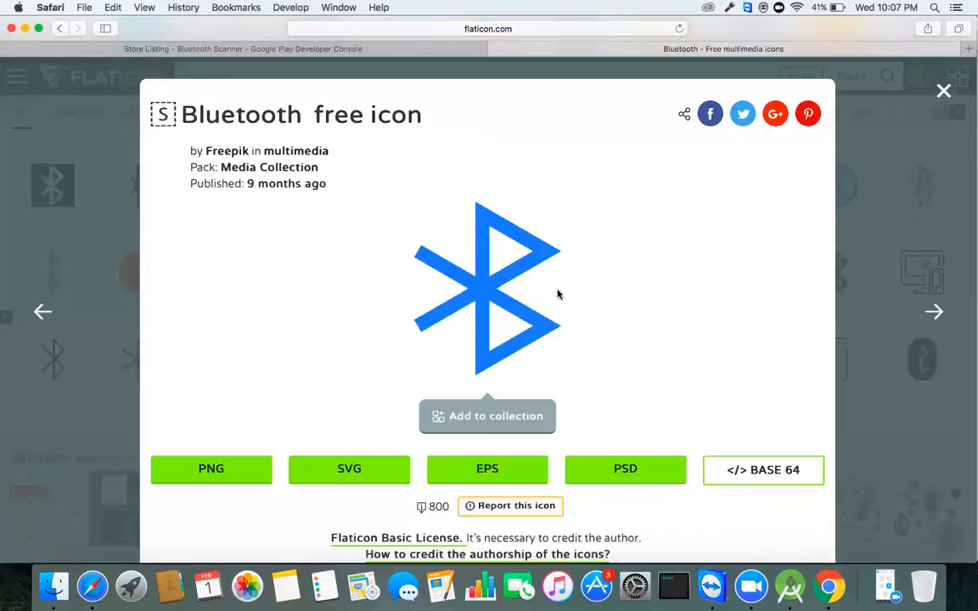
# Step: Download the blue Bluetooth icon as a 512-pixel PNG and close its bluetooth.png preview
pyautogui.scroll(-2, 452, 376)
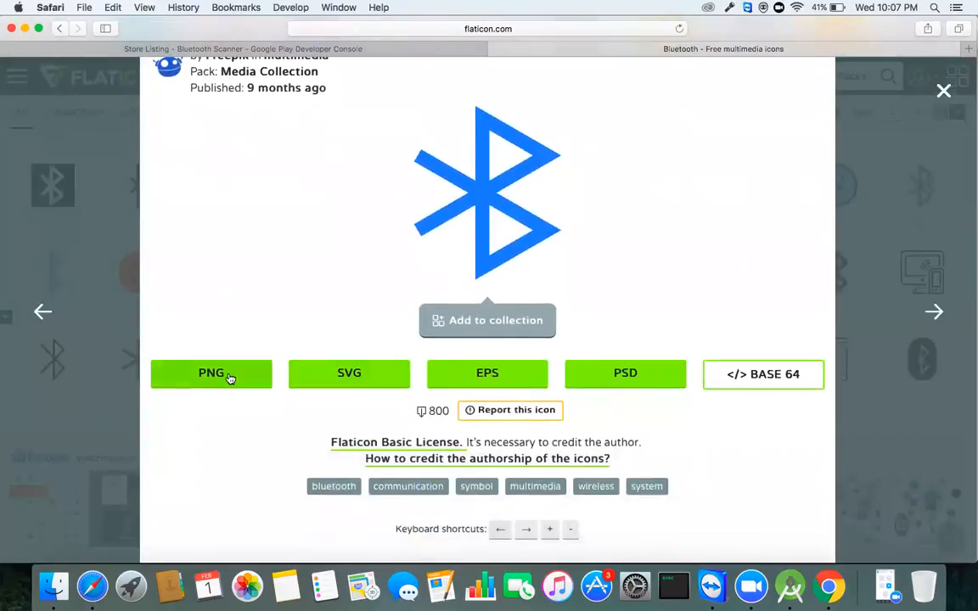
pyautogui.click(229, 375)
pyautogui.scroll(-1, 357, 346)
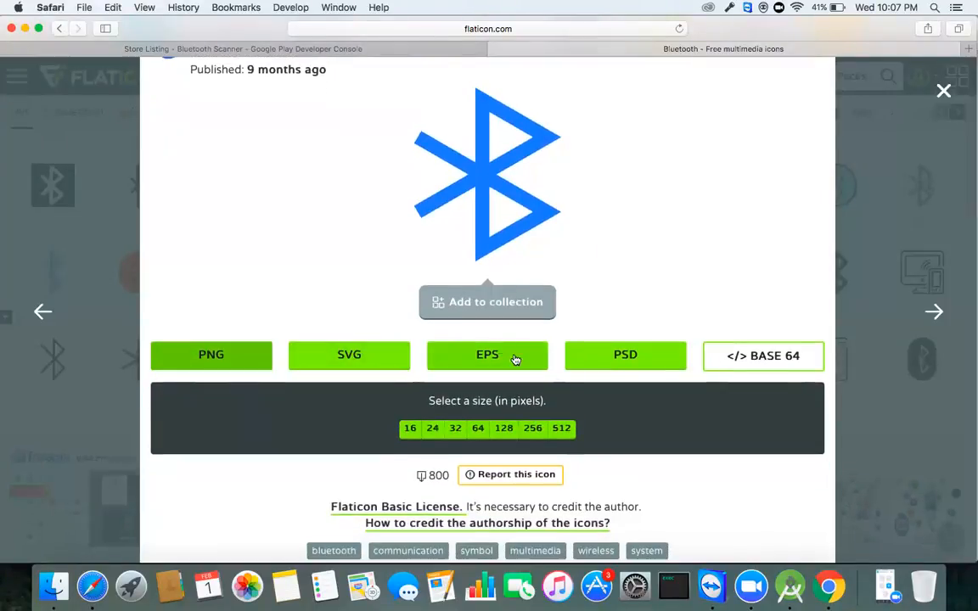
pyautogui.click(565, 429)
pyautogui.click(635, 339)
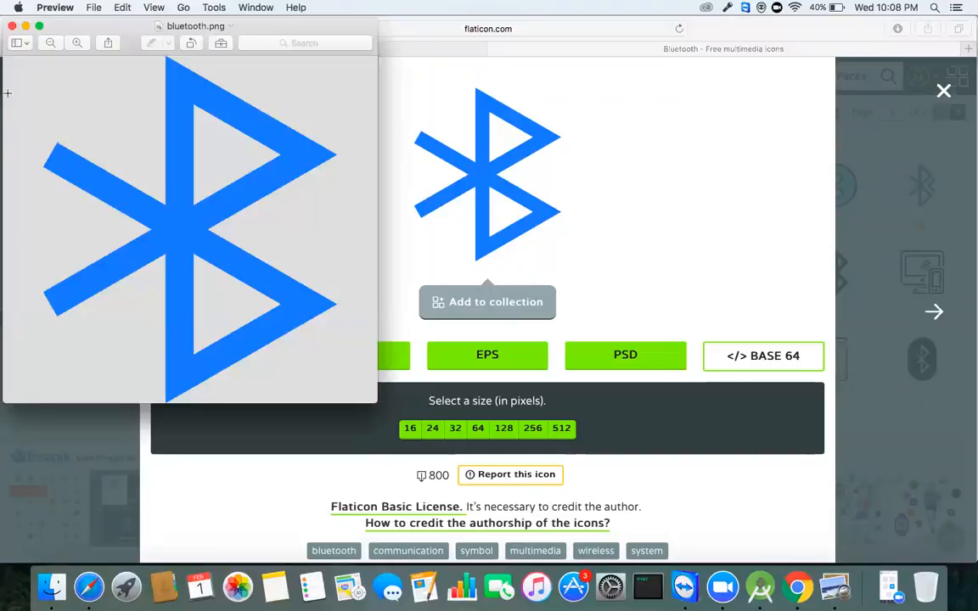
pyautogui.click(12, 26)
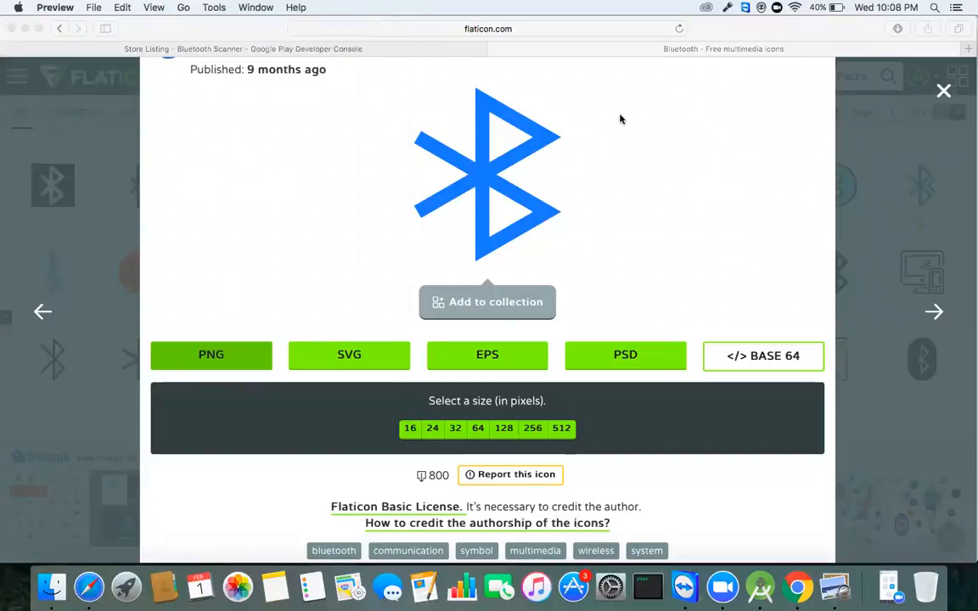
# Step: Quit the image viewer and start adding a hi-res icon on the Store Listing
pyautogui.press('super+q')
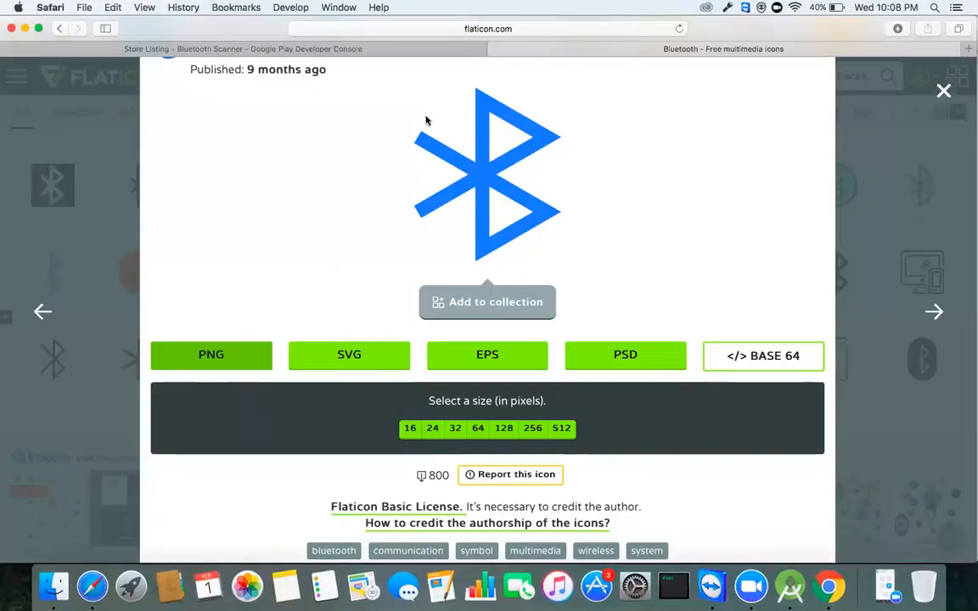
pyautogui.click(188, 47)
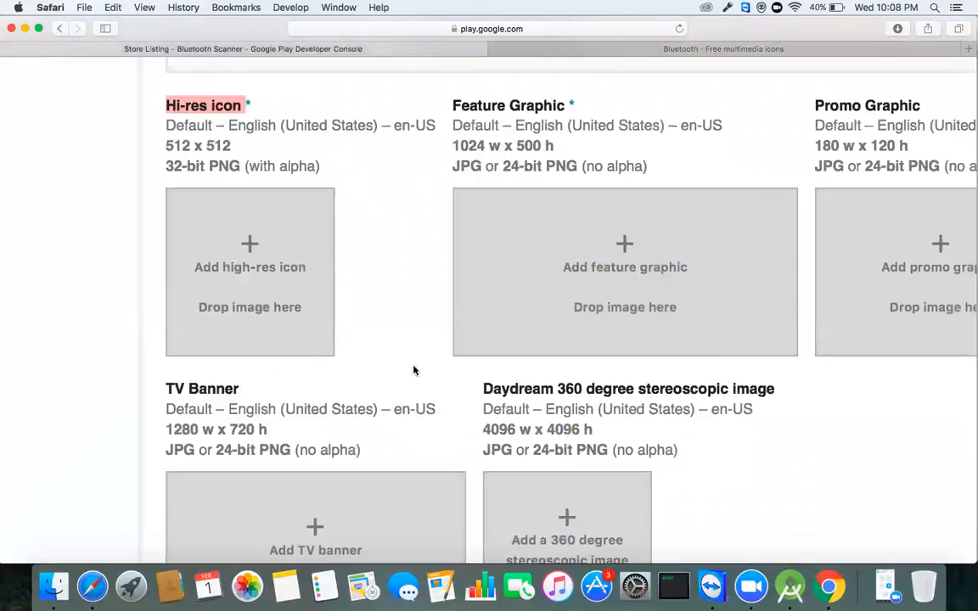
pyautogui.click(253, 278)
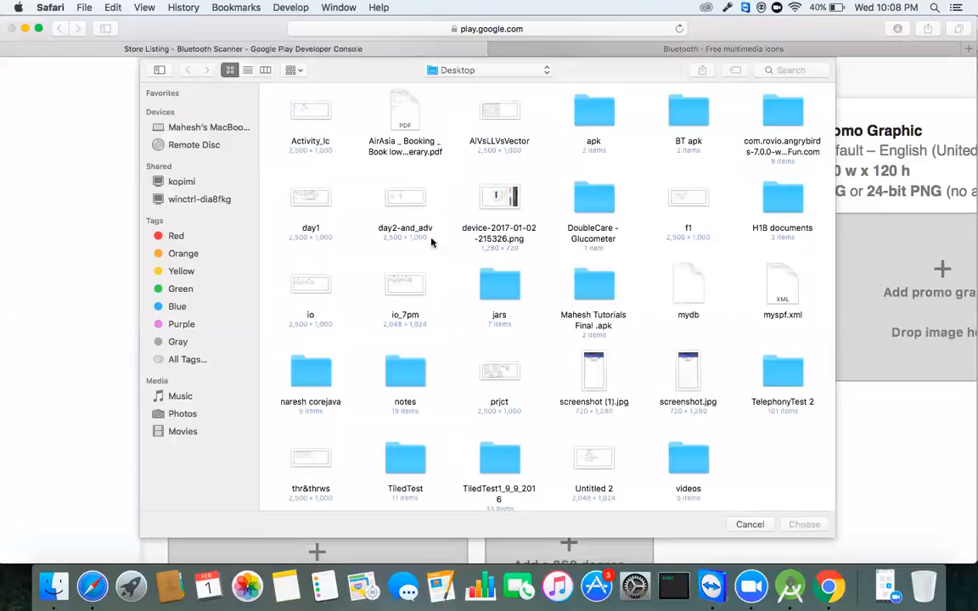
pyautogui.scroll(-1, 526, 280)
pyautogui.scroll(1, 543, 292)
pyautogui.scroll(-1, 543, 292)
# Step: Upload bluetooth.png from the Downloads folder as the hi-res icon
pyautogui.click(210, 129)
pyautogui.doubleClick(307, 113)
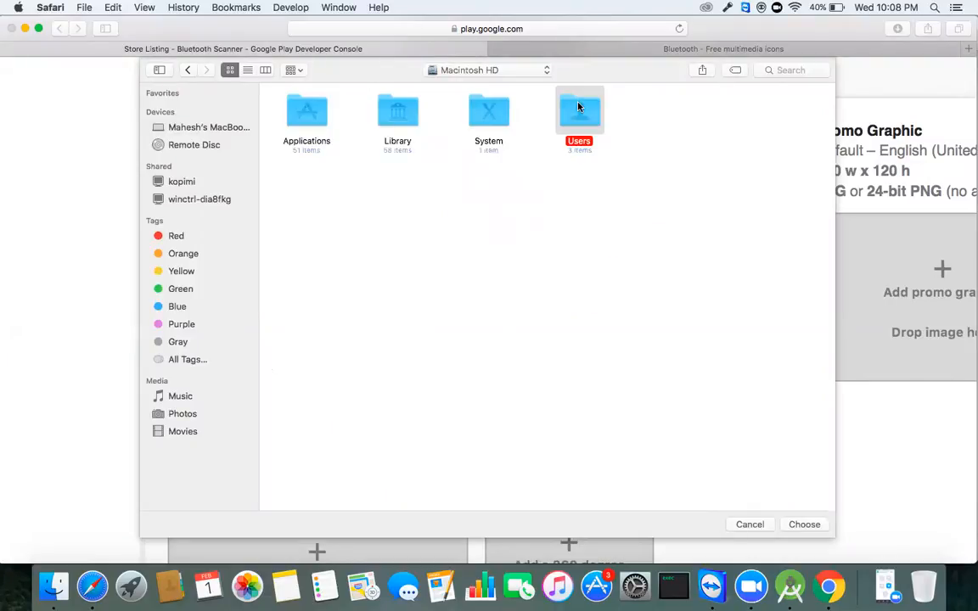
pyautogui.doubleClick(579, 111)
pyautogui.doubleClick(415, 127)
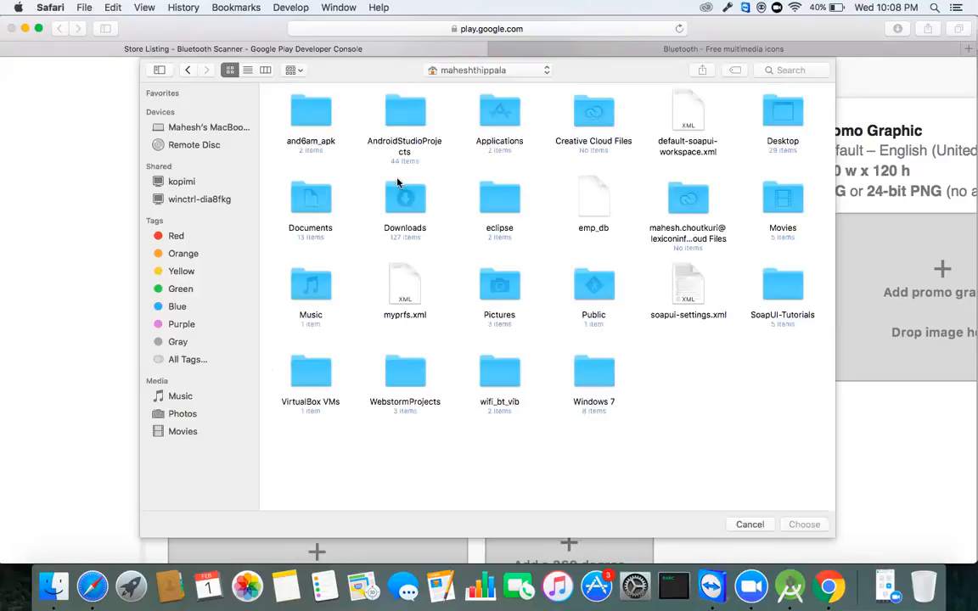
pyautogui.doubleClick(409, 197)
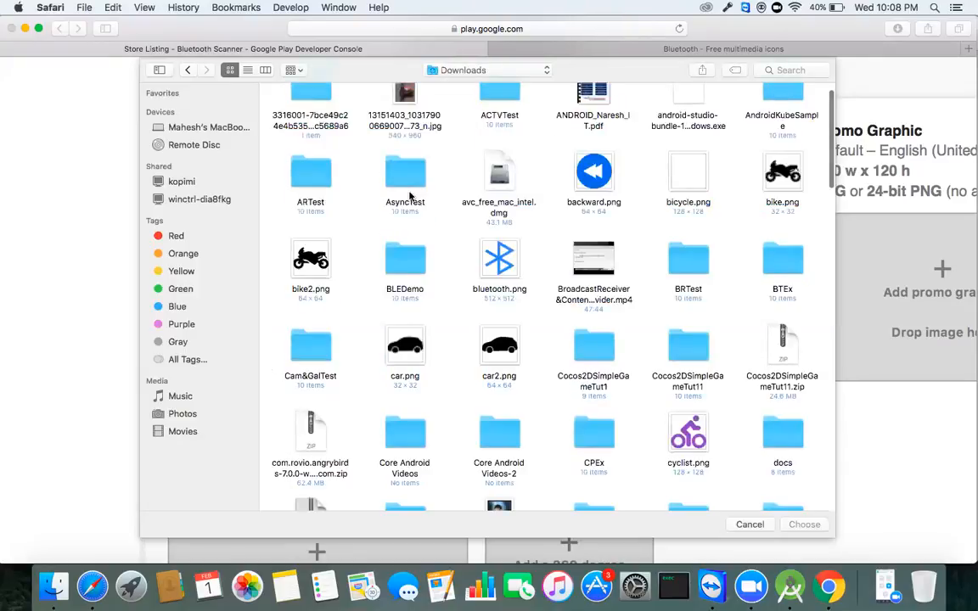
pyautogui.click(501, 277)
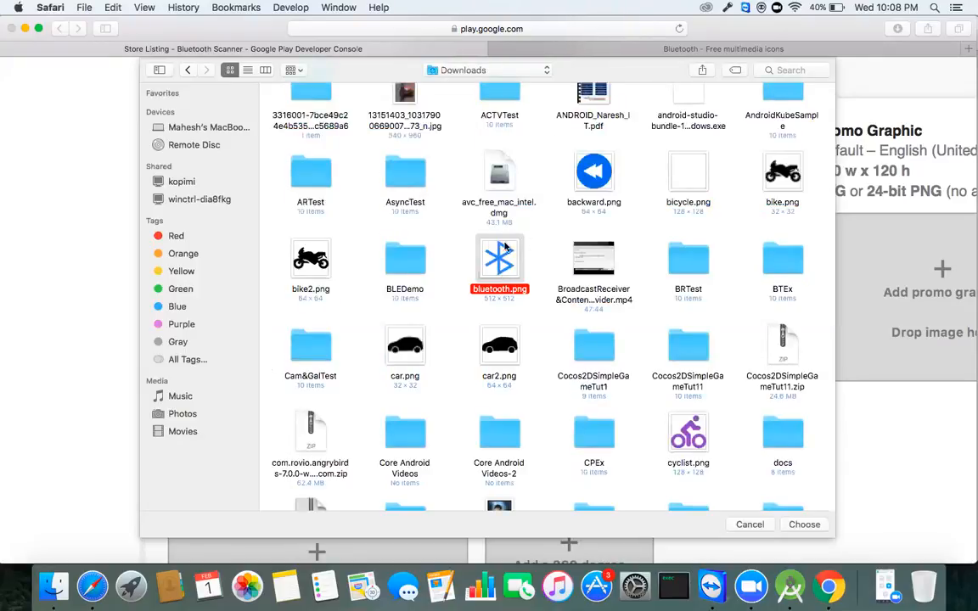
pyautogui.click(804, 524)
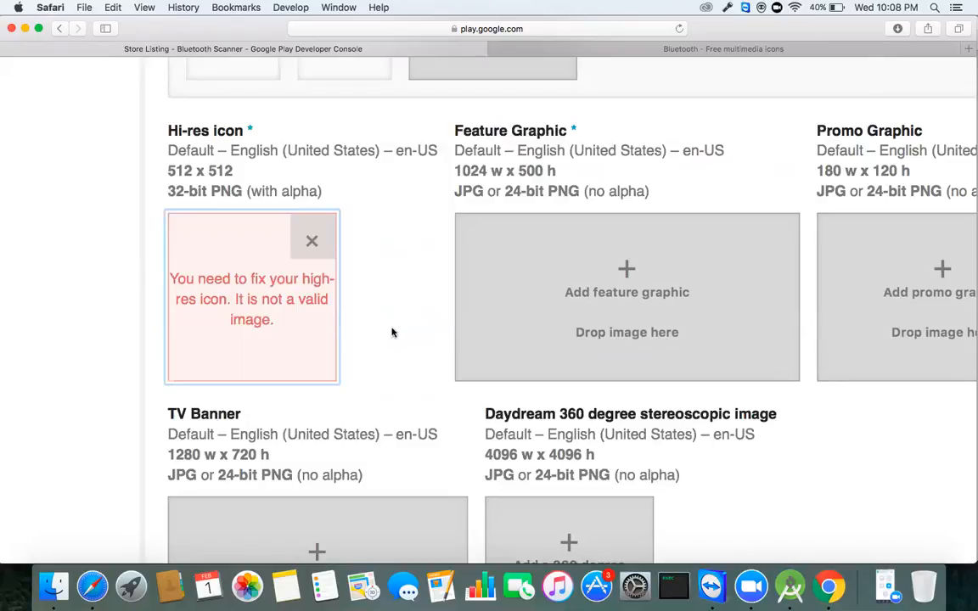
# Step: Dismiss the invalid-image error and reopen the hi-res icon file chooser in Downloads
pyautogui.click(314, 234)
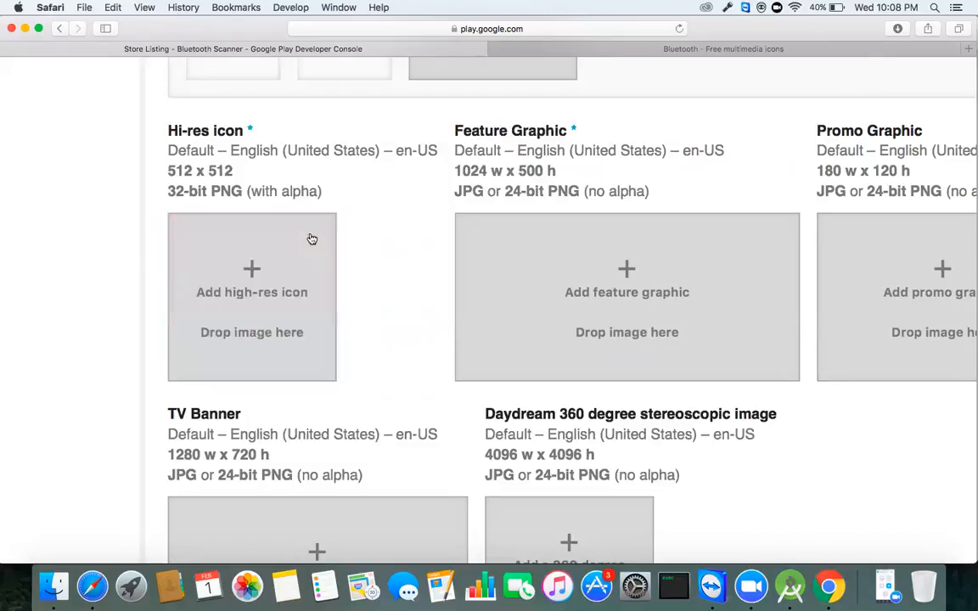
pyautogui.click(260, 277)
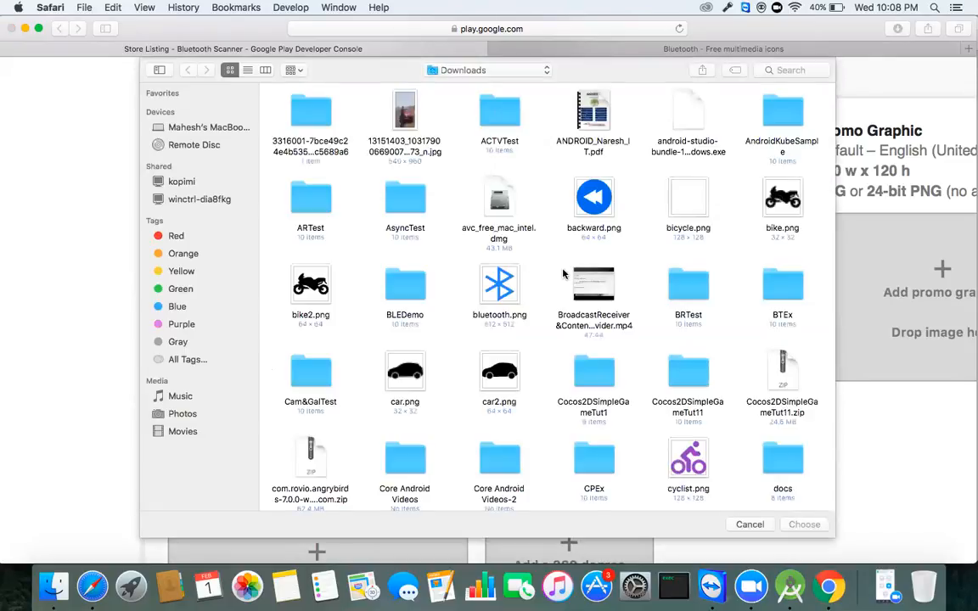
pyautogui.click(497, 295)
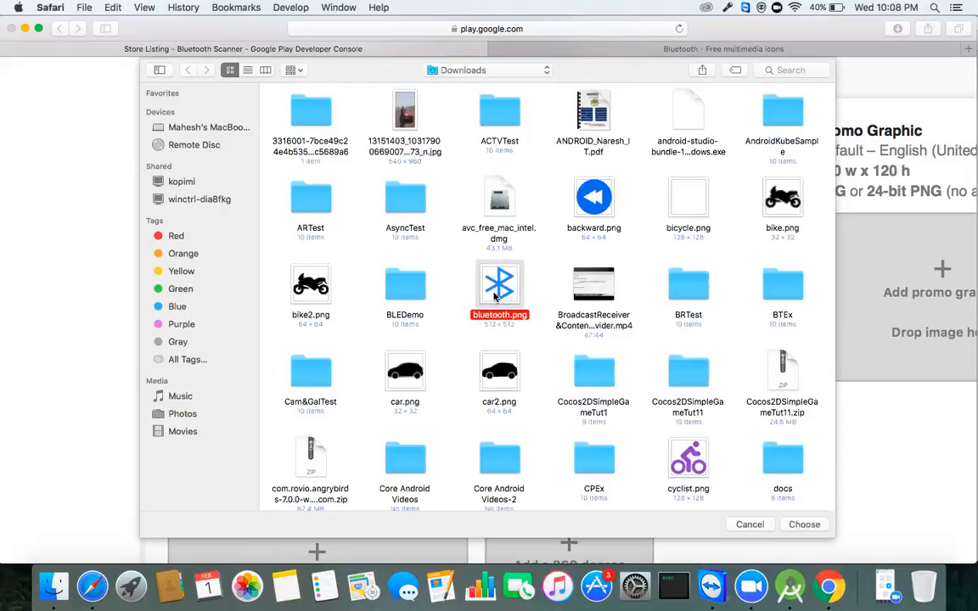
pyautogui.scroll(-10, 497, 295)
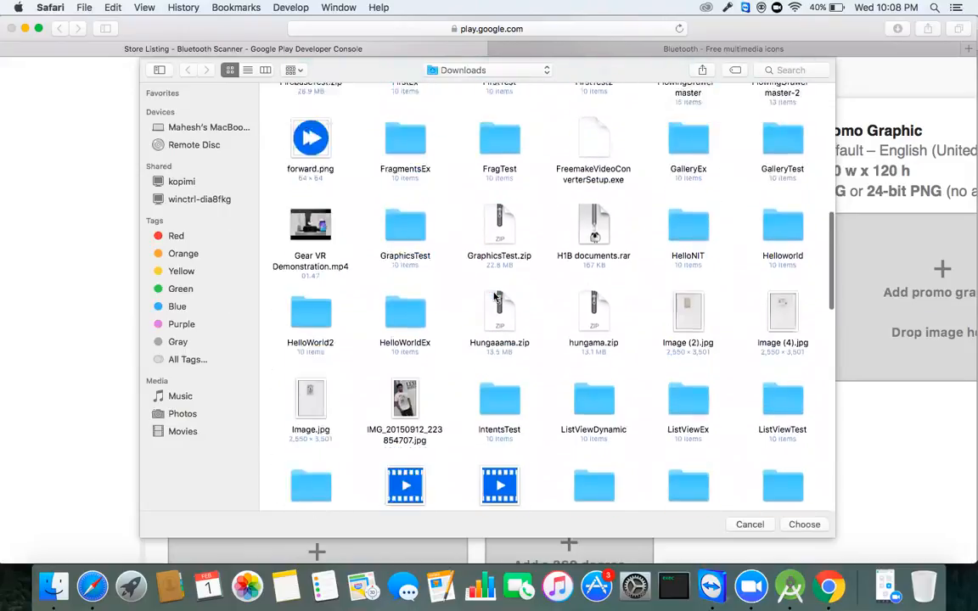
pyautogui.scroll(-9, 497, 295)
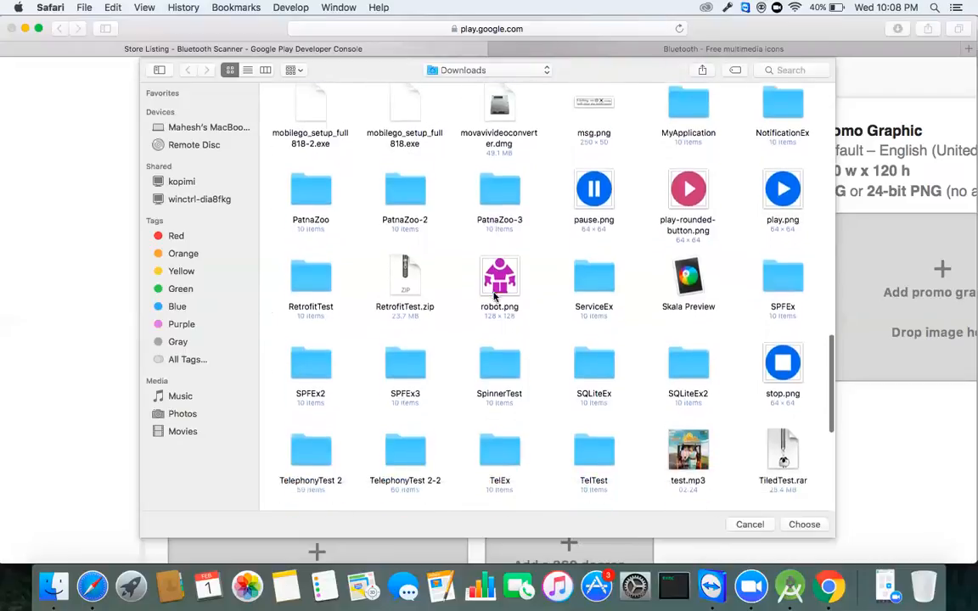
pyautogui.scroll(-1, 494, 296)
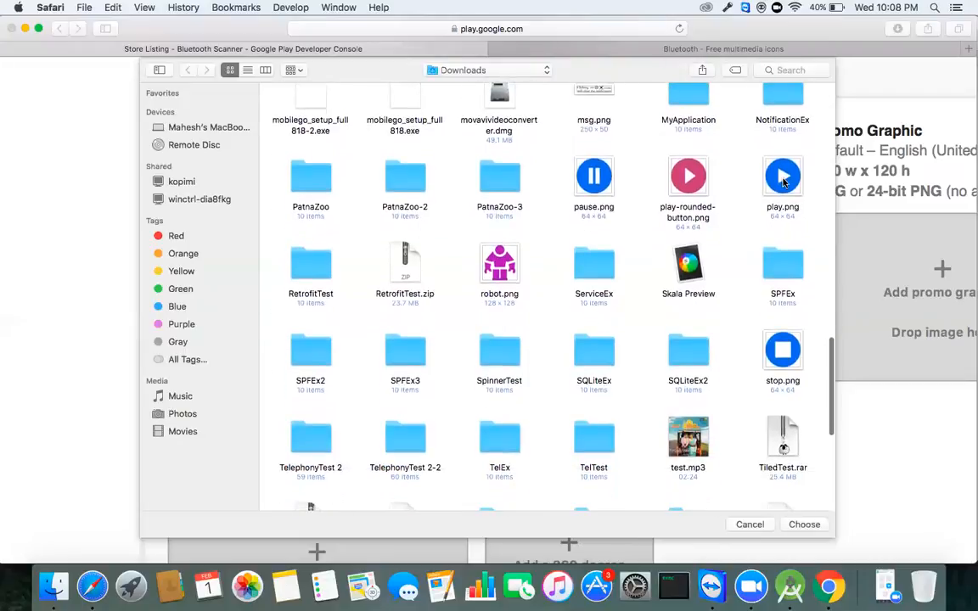
# Step: Try play.png as the hi-res icon, clear its 512 x 512 error, and return to Flaticon
pyautogui.click(783, 180)
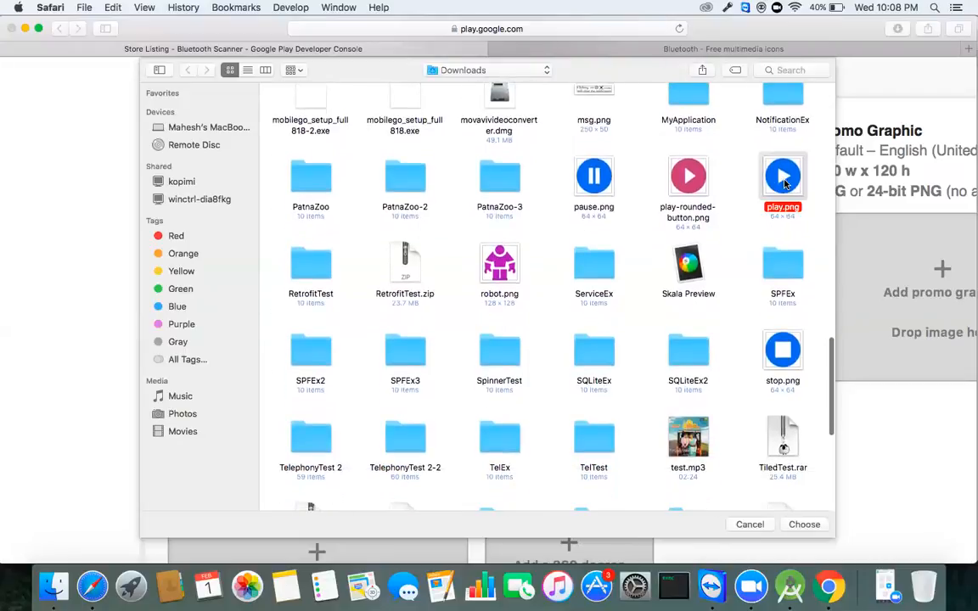
pyautogui.click(803, 525)
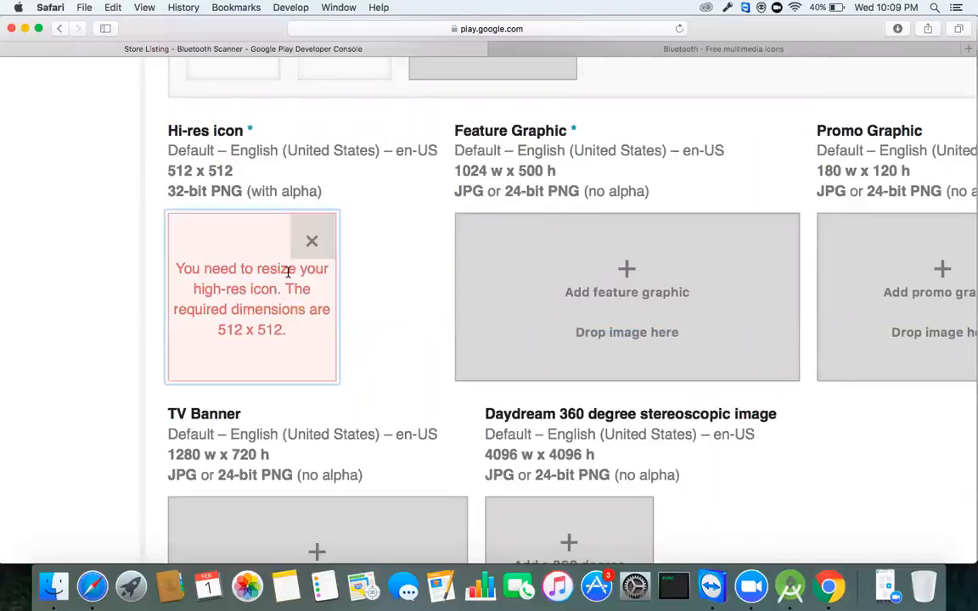
pyautogui.click(311, 244)
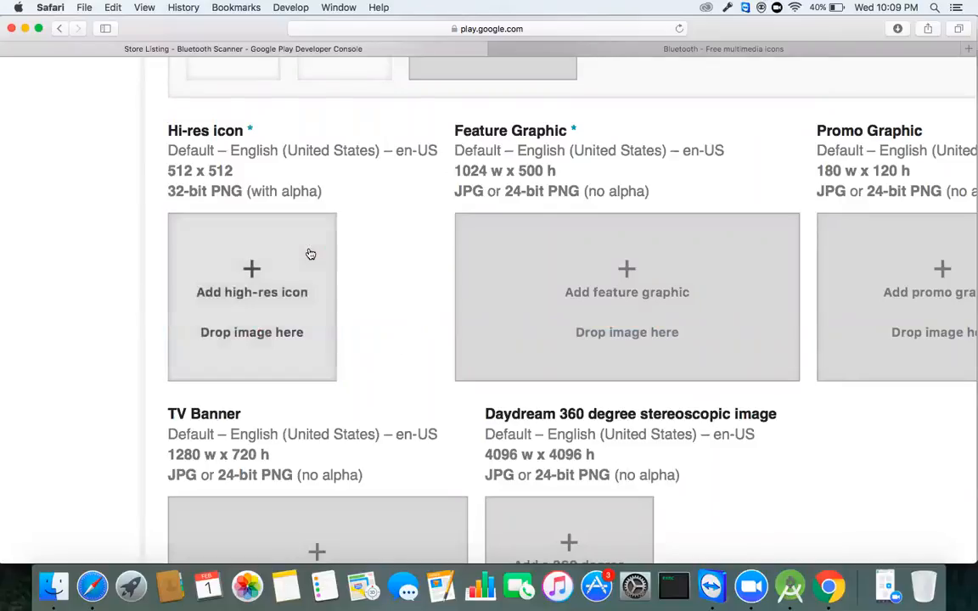
pyautogui.click(744, 47)
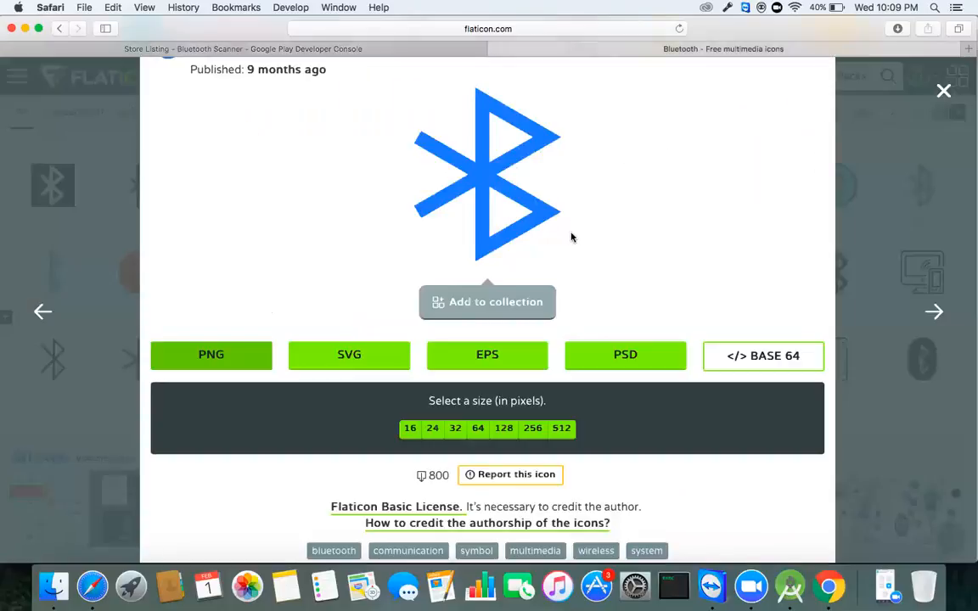
# Step: Close the current icon details and open the circled Bluetooth icon instead
pyautogui.scroll(1, 703, 225)
pyautogui.click(942, 91)
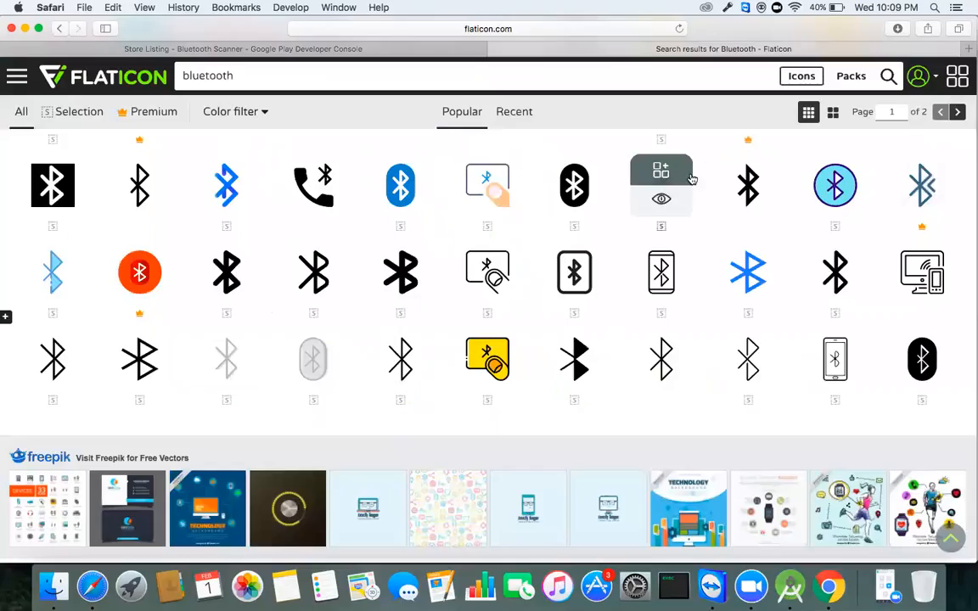
pyautogui.scroll(5, 413, 283)
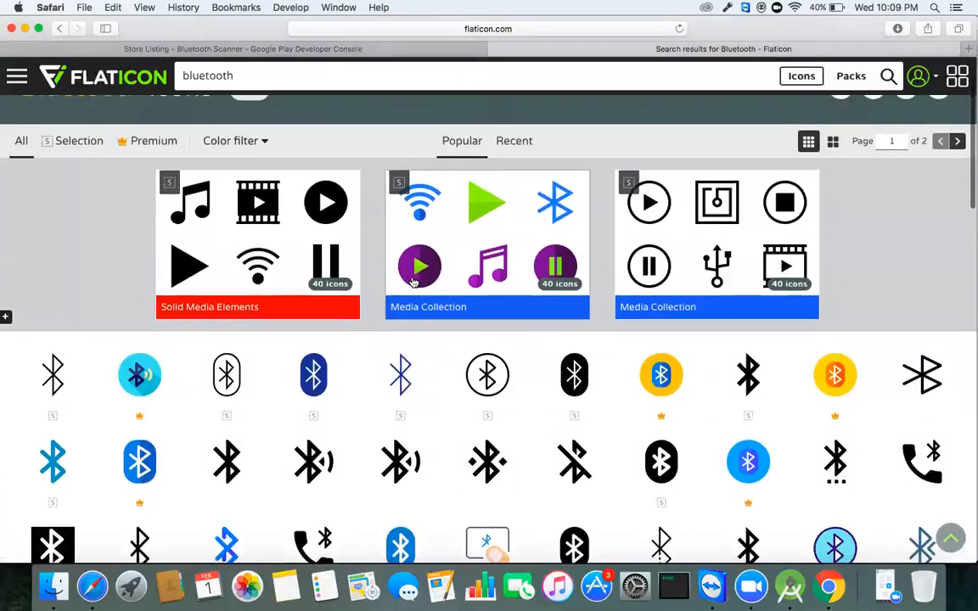
pyautogui.scroll(-3, 413, 283)
pyautogui.scroll(1, 414, 283)
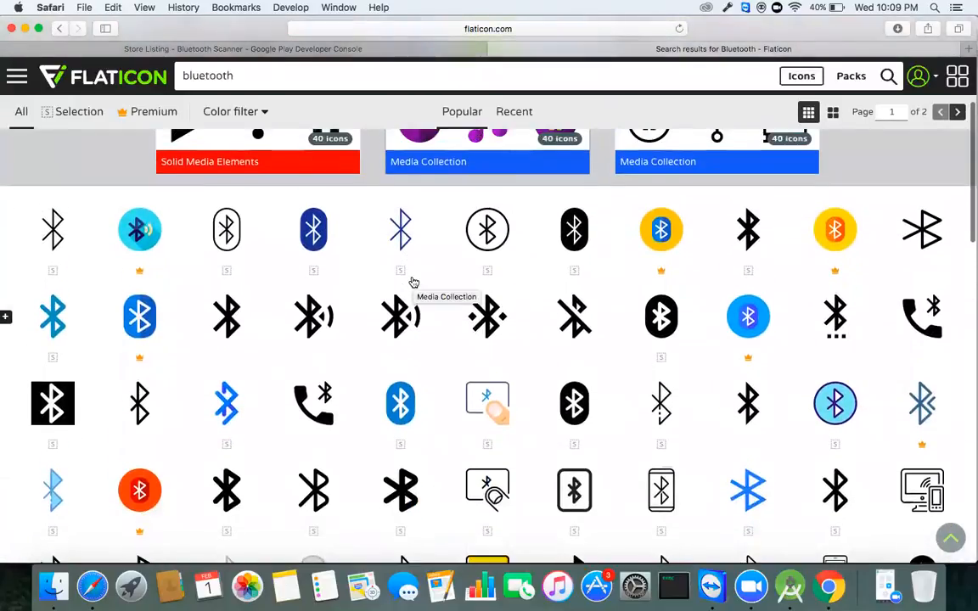
pyautogui.click(488, 248)
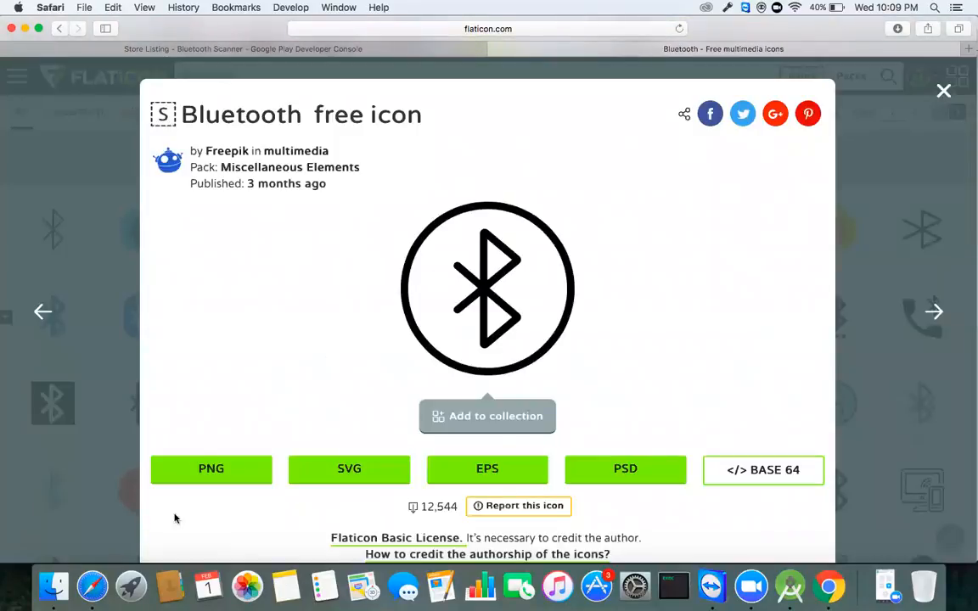
# Step: Download the circled Bluetooth icon in blue as a 512-pixel PNG, bluetooth-2.png
pyautogui.click(217, 469)
pyautogui.scroll(-4, 363, 404)
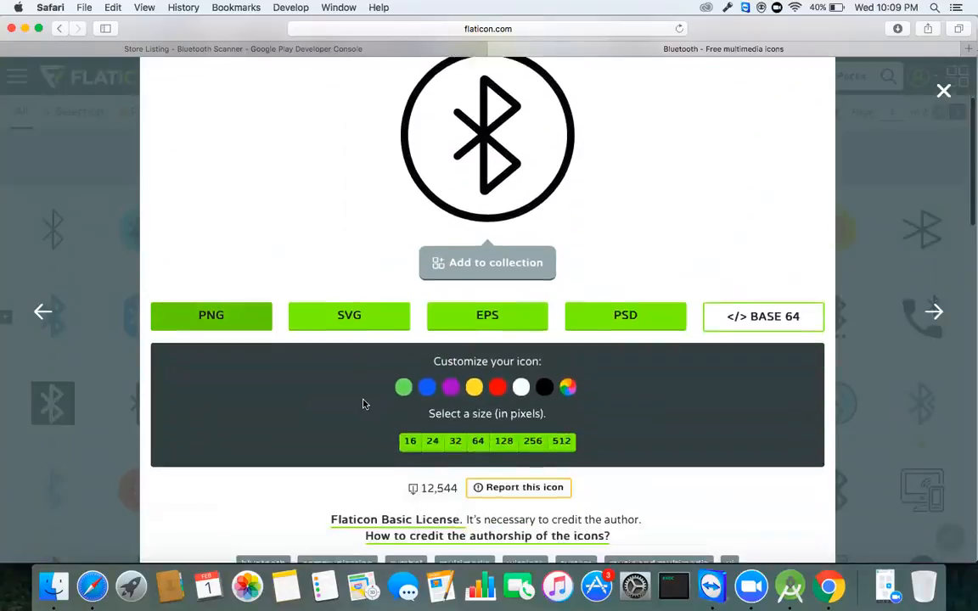
pyautogui.click(427, 340)
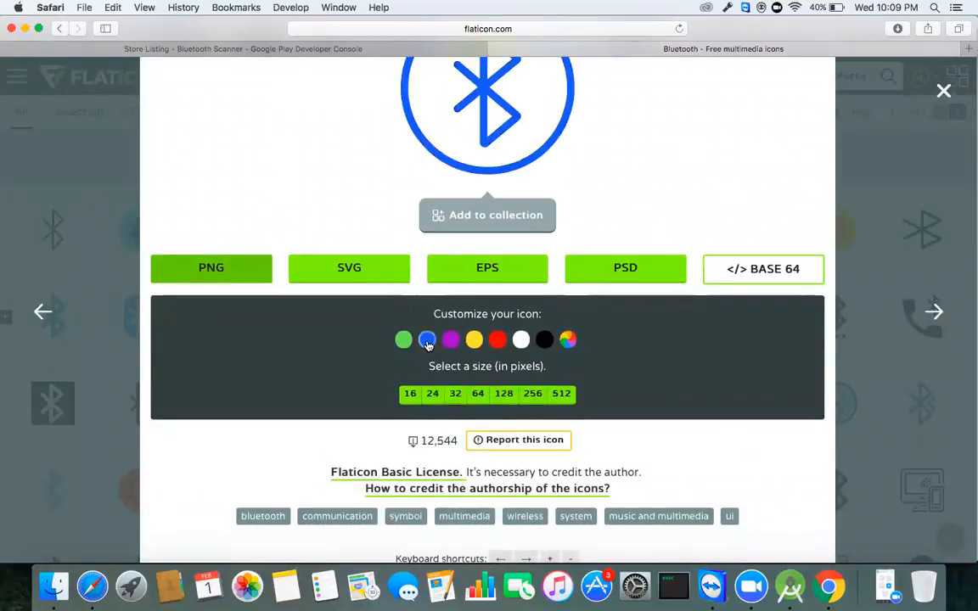
pyautogui.scroll(2, 427, 342)
pyautogui.click(561, 467)
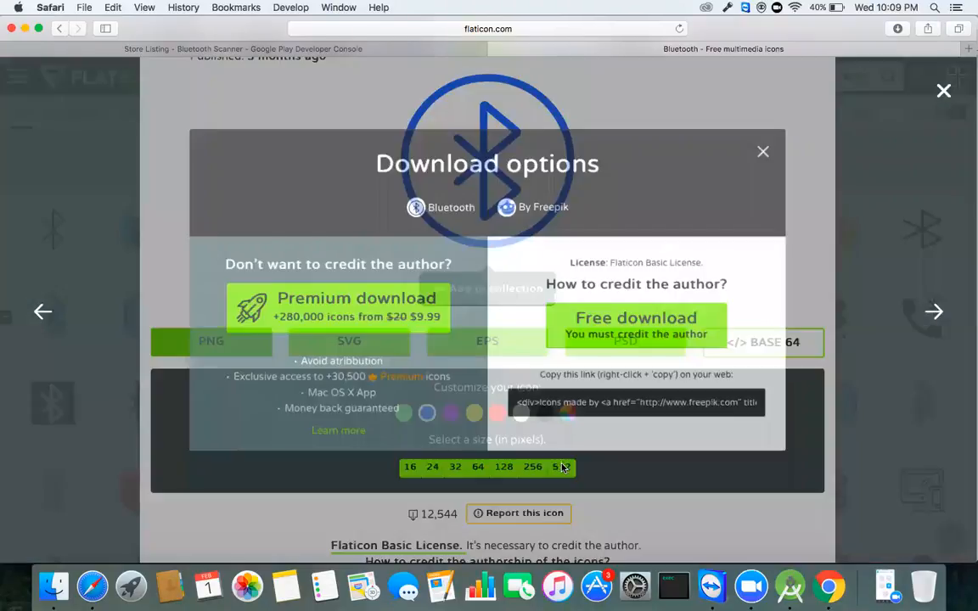
pyautogui.click(788, 142)
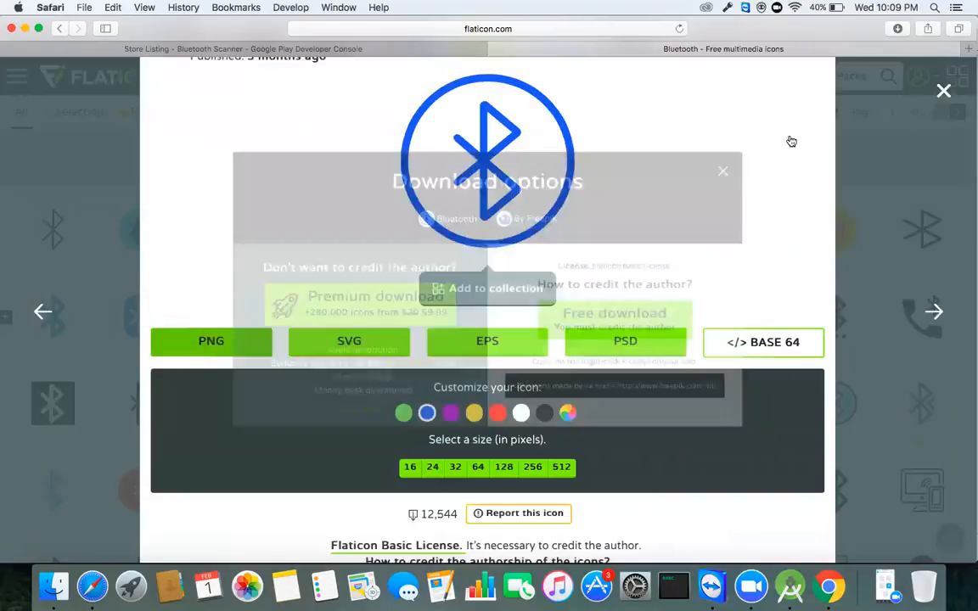
pyautogui.click(561, 466)
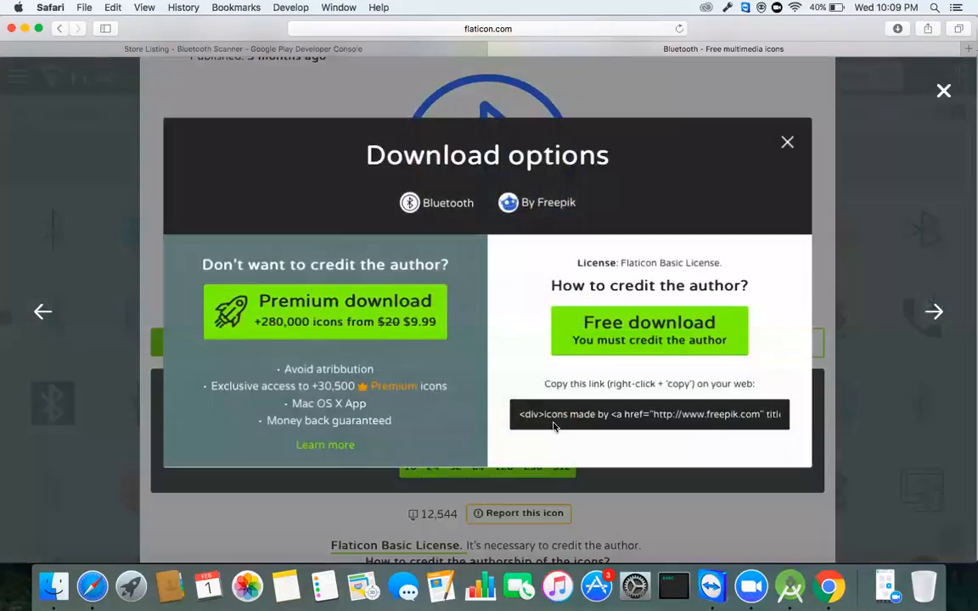
pyautogui.click(621, 328)
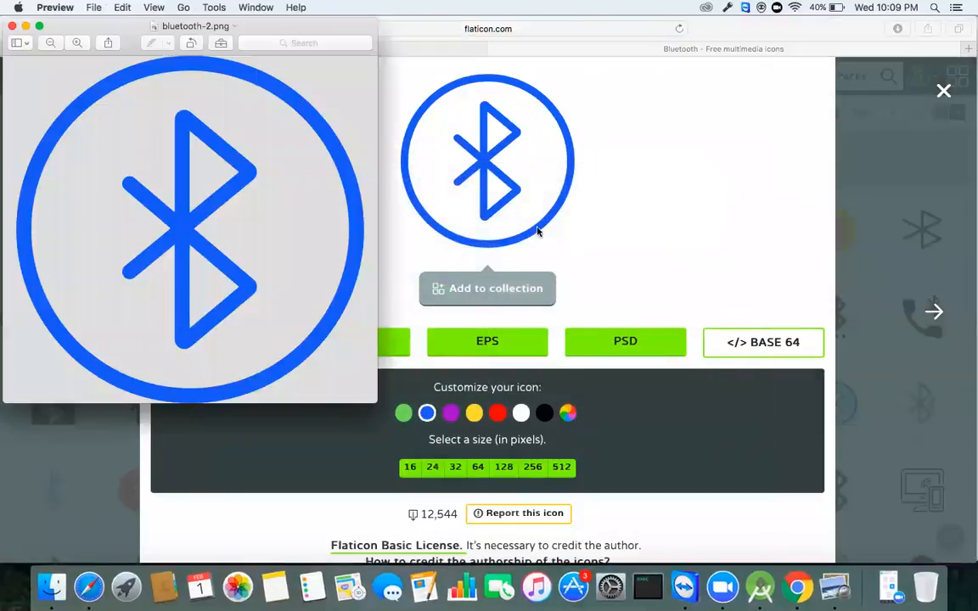
pyautogui.click(13, 28)
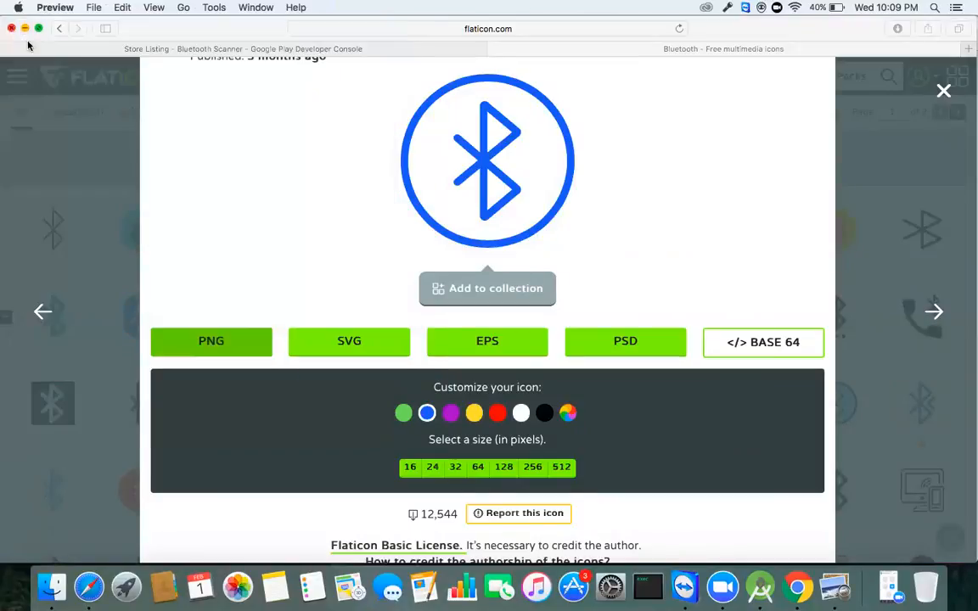
pyautogui.click(242, 48)
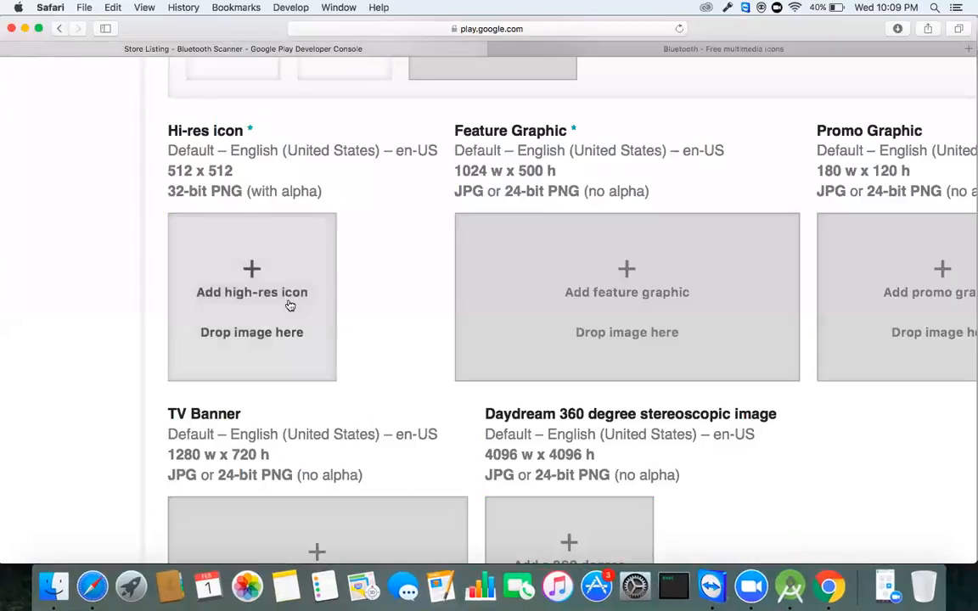
# Step: Upload bluetooth-2.png from Downloads as the hi-res icon and check the filled slot
pyautogui.click(261, 316)
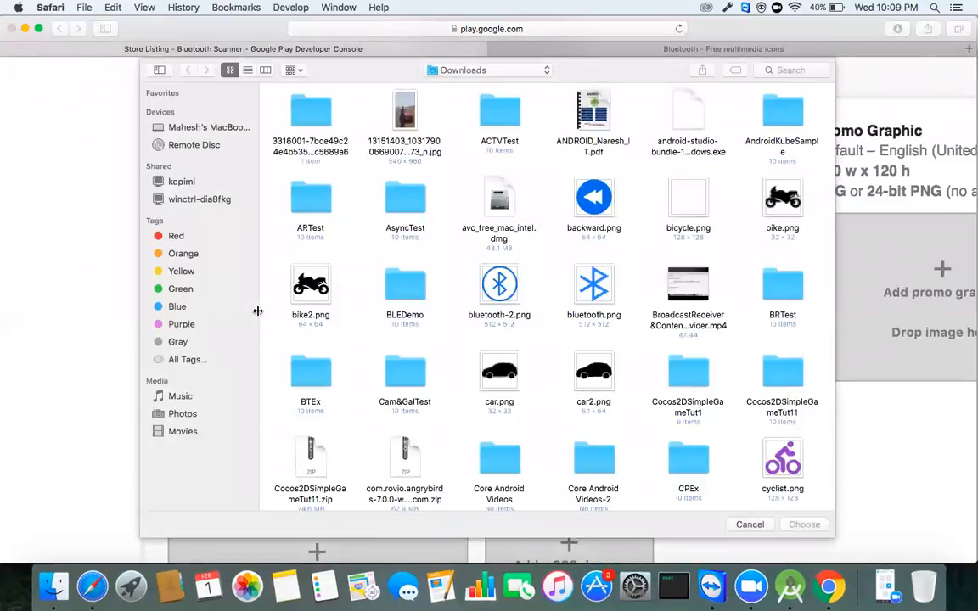
pyautogui.click(489, 283)
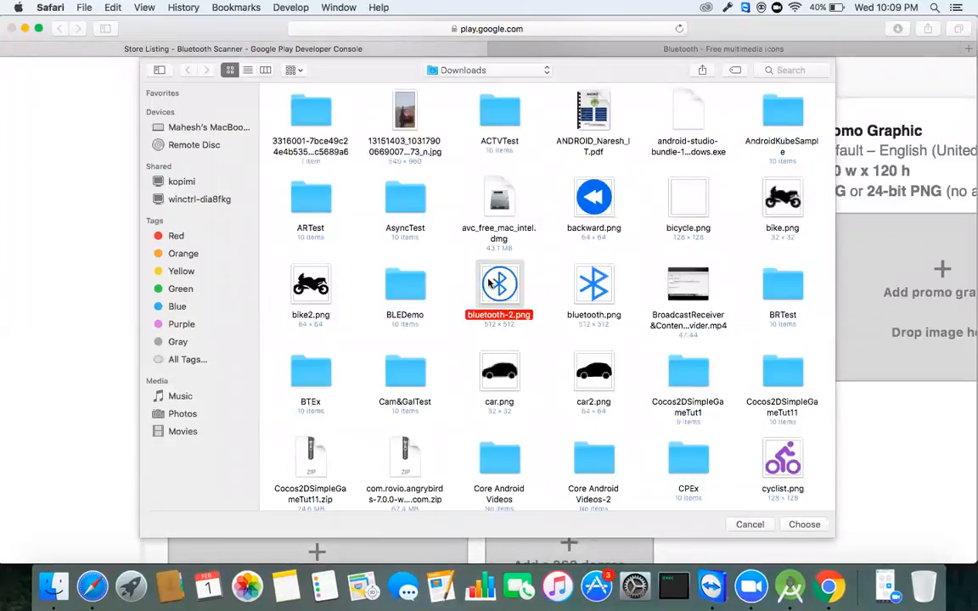
pyautogui.click(804, 524)
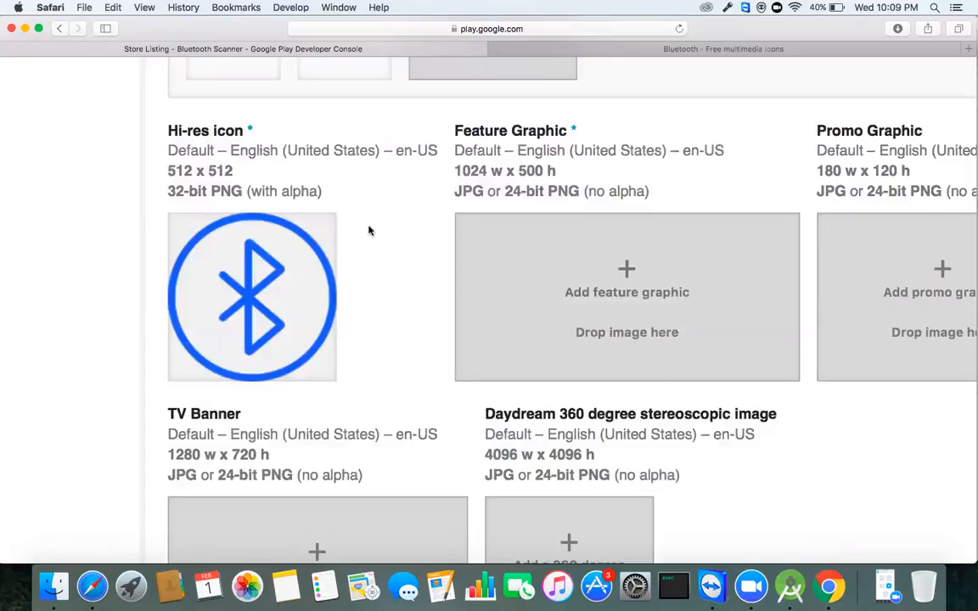
pyautogui.moveTo(256, 291)
pyautogui.hscroll(6, 536, 131)
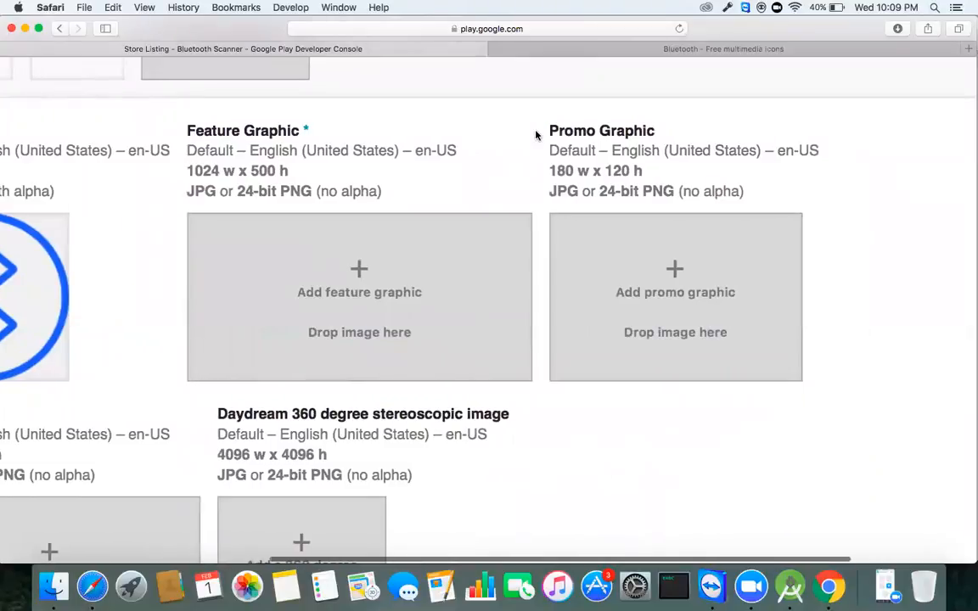
pyautogui.scroll(-2, 536, 134)
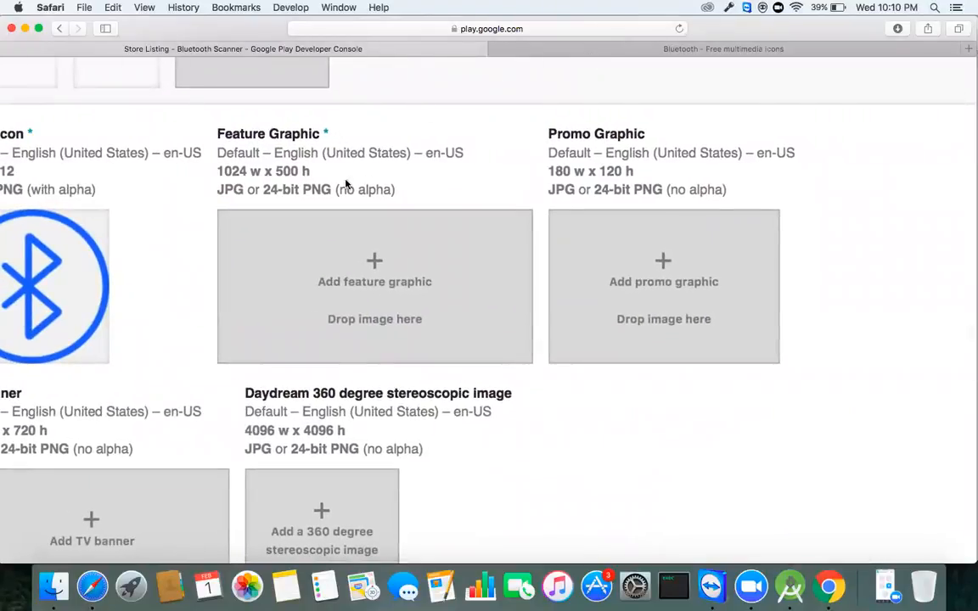
pyautogui.hscroll(-2, 314, 202)
pyautogui.scroll(-2, 314, 200)
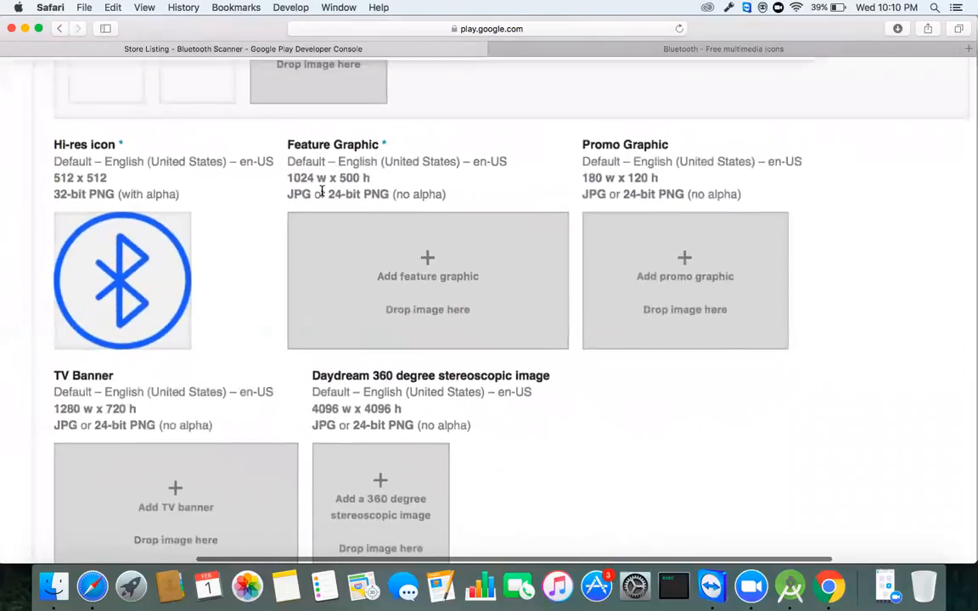
pyautogui.scroll(2, 321, 190)
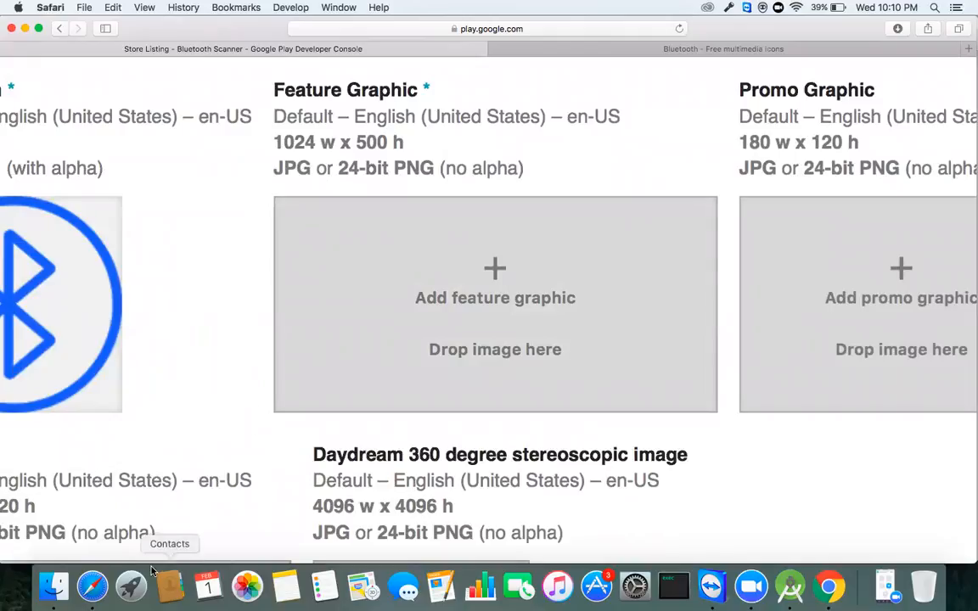
# Step: Launch Paintbrush and create a new blank 1024 x 500 canvas
pyautogui.click(131, 585)
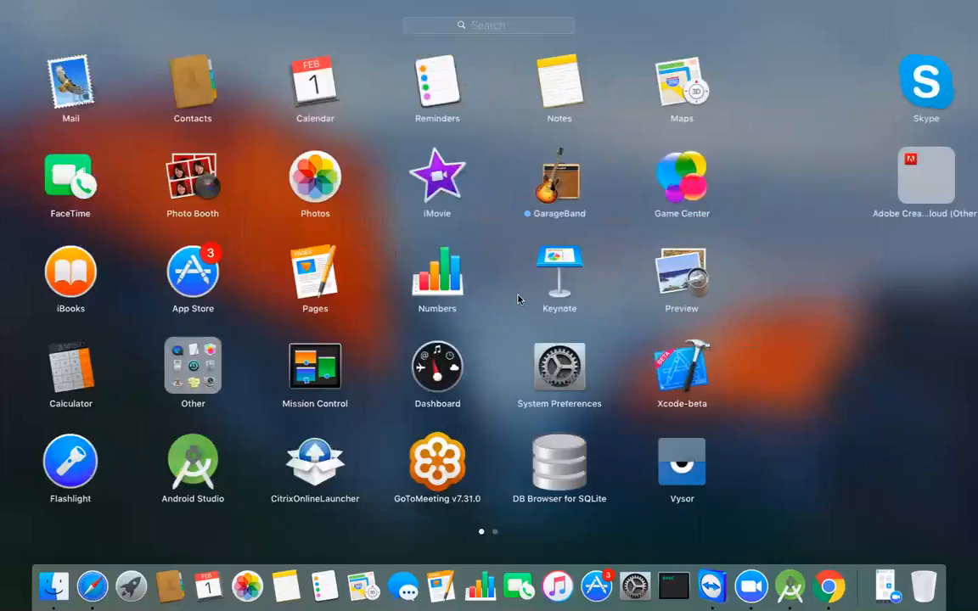
pyautogui.hscroll(3, 458, 221)
pyautogui.click(359, 89)
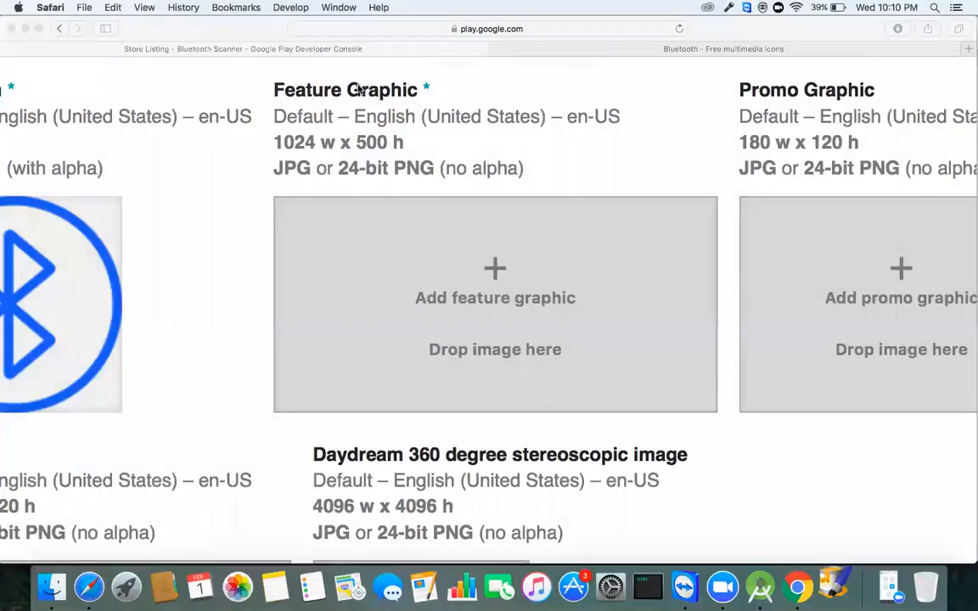
pyautogui.write('1024')
pyautogui.press('Tab')
pyautogui.press('Tab')
pyautogui.press('Tab')
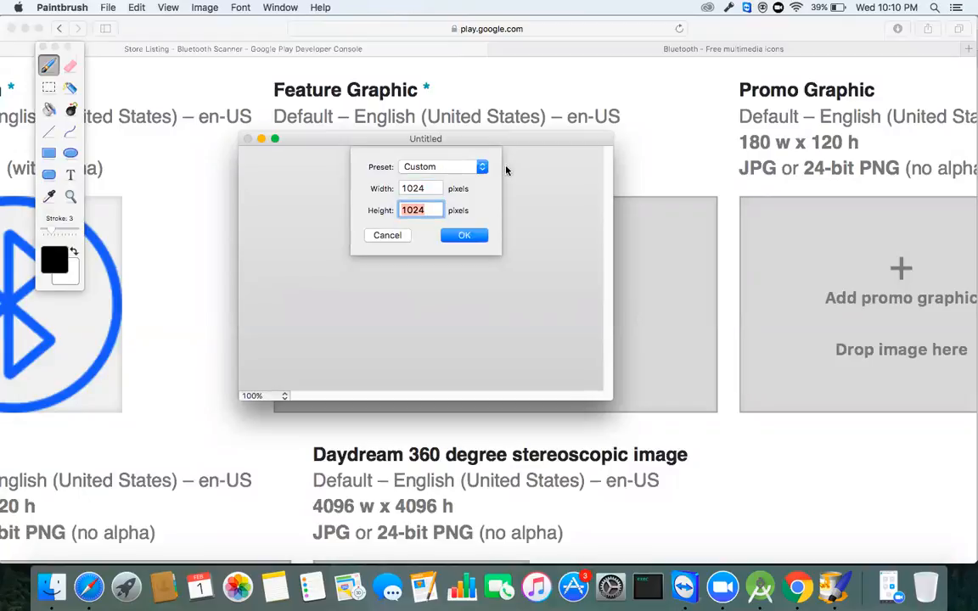
pyautogui.write('500')
pyautogui.click(464, 236)
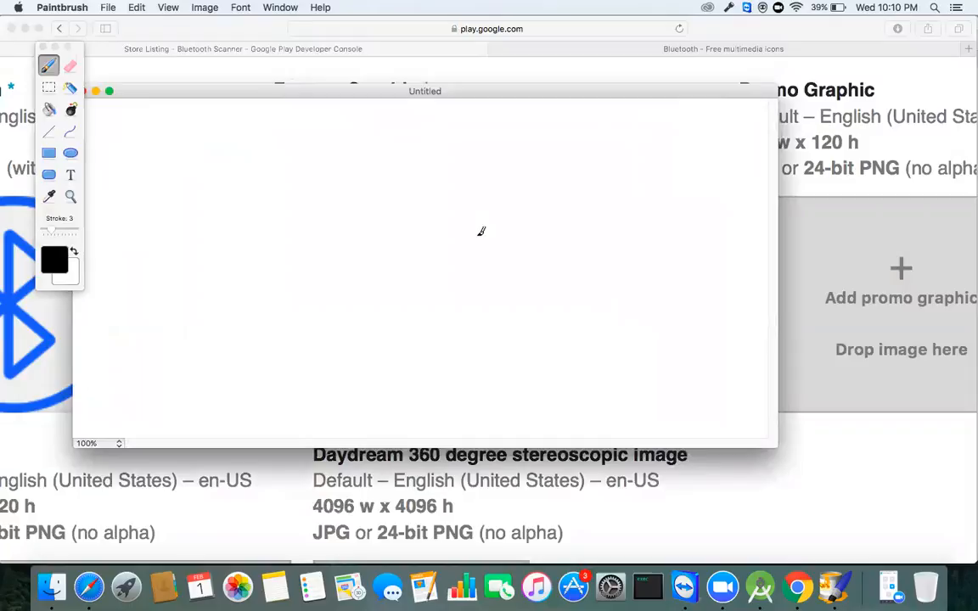
# Step: Enlarge and reposition the image window, then bucket-fill the canvas with aqua blue
pyautogui.moveTo(779, 444)
pyautogui.mouseDown()
pyautogui.moveTo(879, 454)
pyautogui.moveTo(898, 501)
pyautogui.mouseUp()
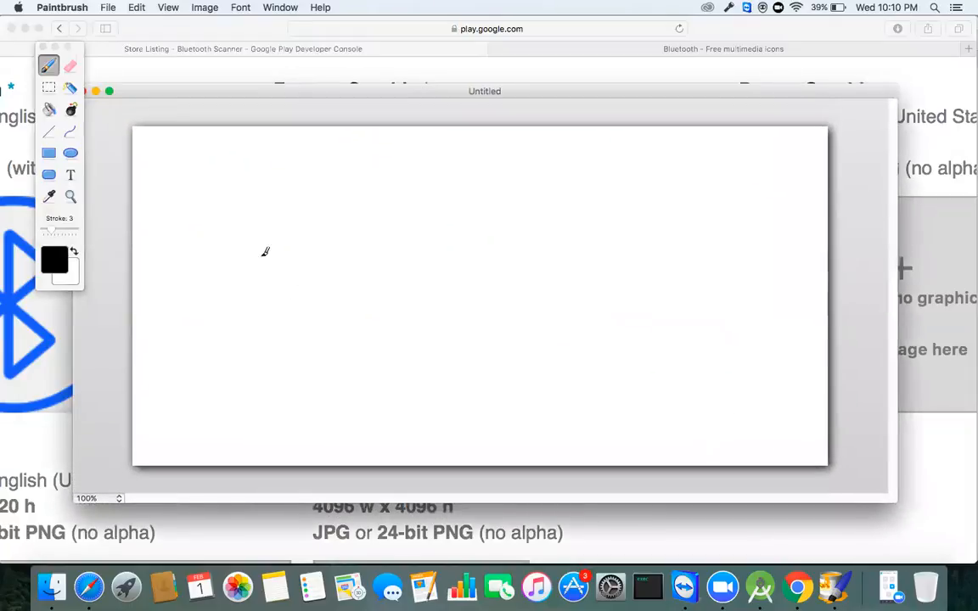
pyautogui.moveTo(189, 93); pyautogui.dragTo(101, 84)
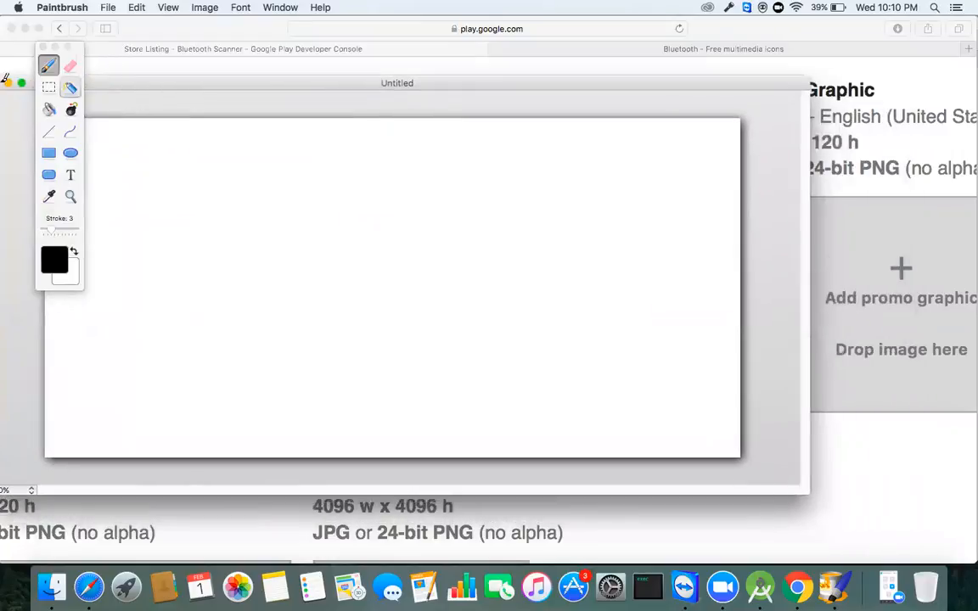
pyautogui.click(49, 110)
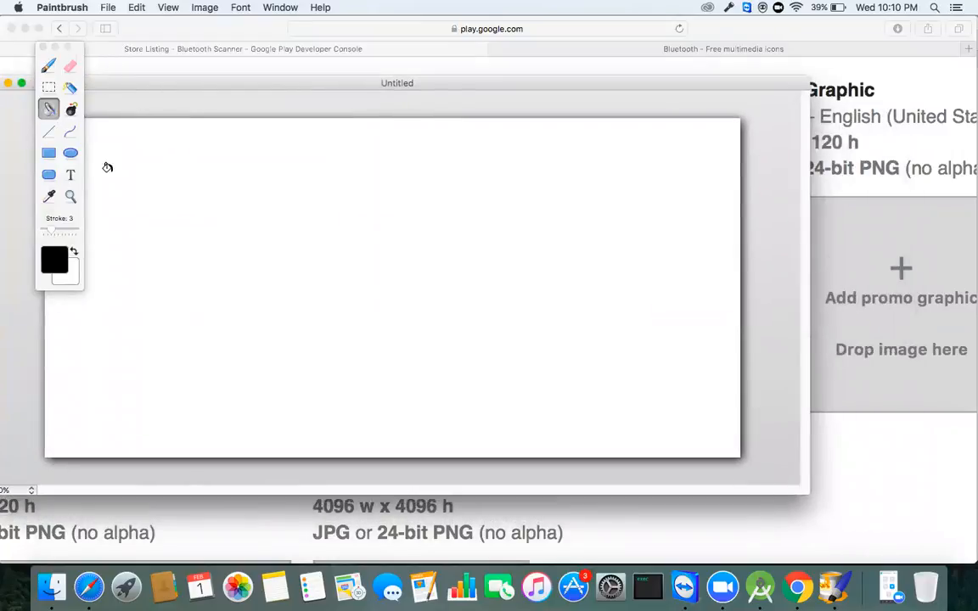
pyautogui.click(55, 257)
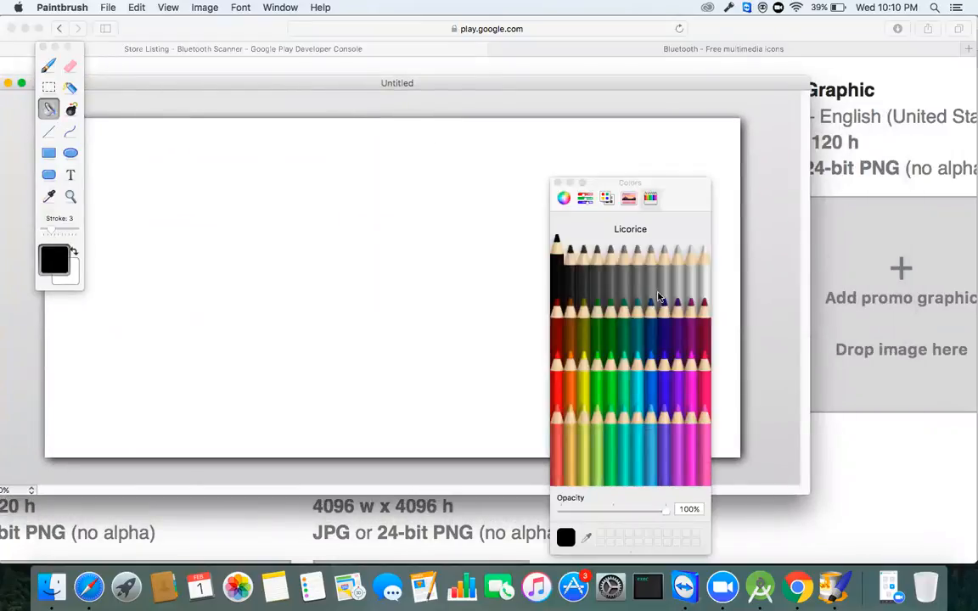
pyautogui.click(651, 382)
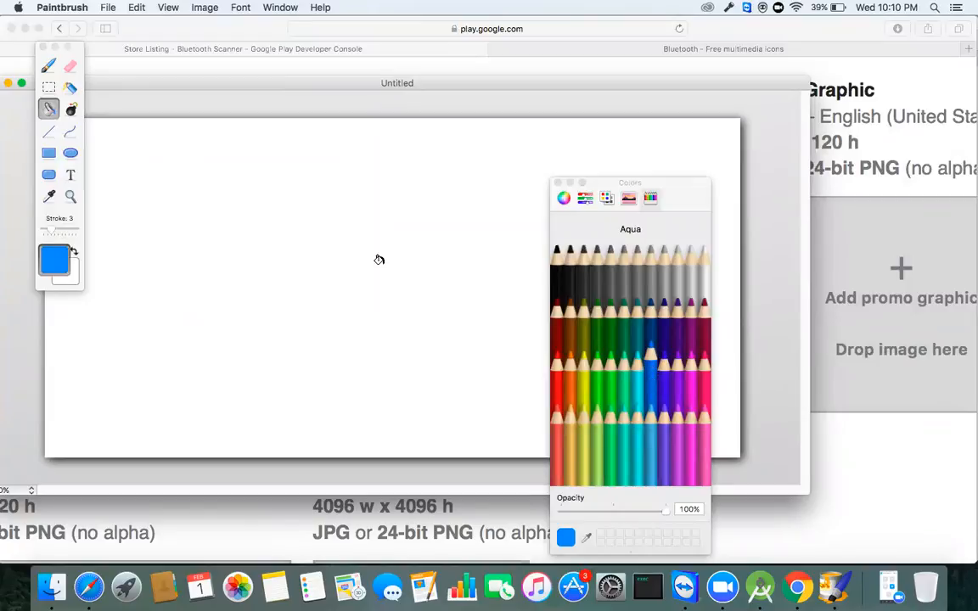
pyautogui.click(355, 205)
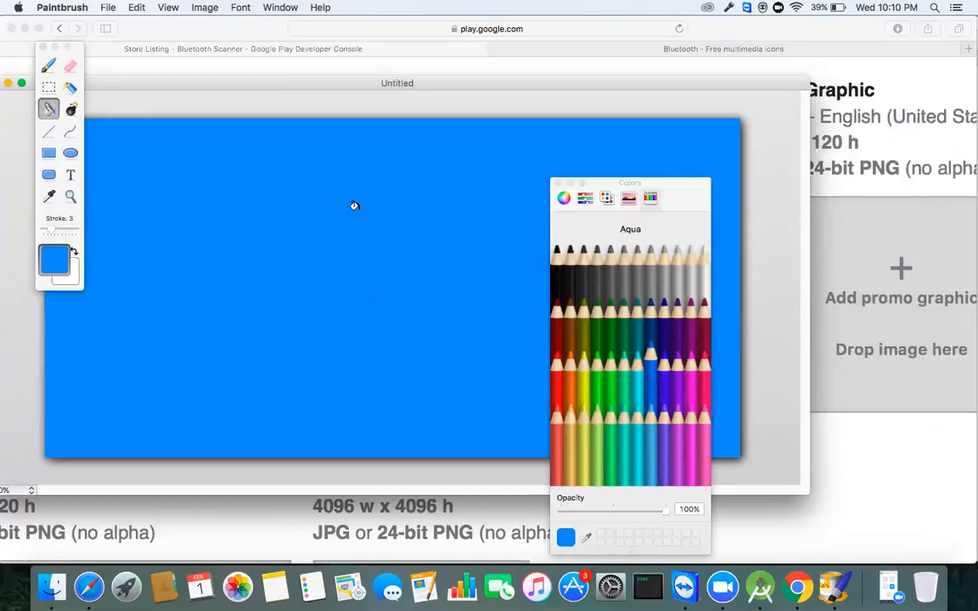
# Step: Refill the canvas with Fern, then Turquoise, and finally Teal
pyautogui.click(594, 307)
pyautogui.click(444, 262)
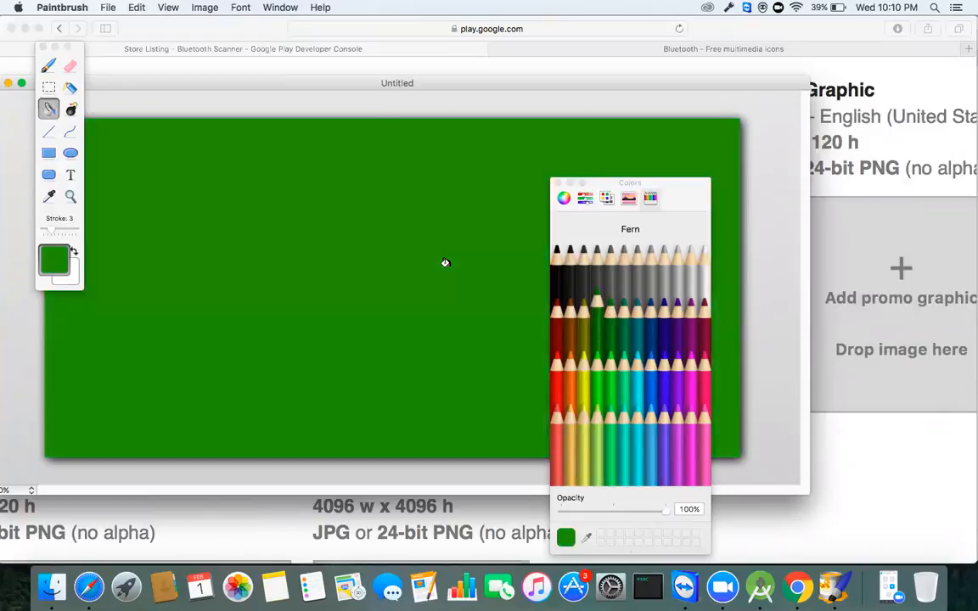
pyautogui.click(641, 367)
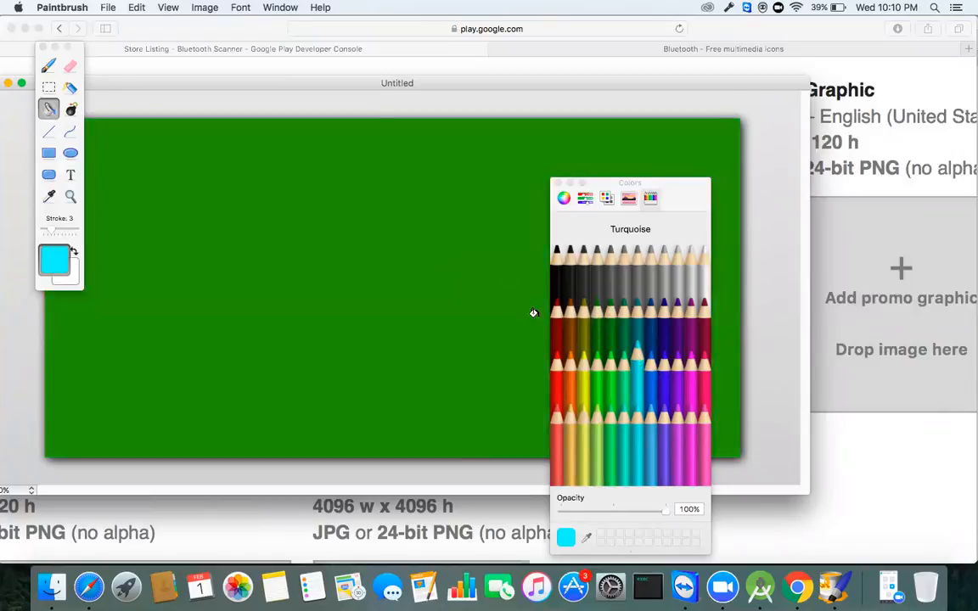
pyautogui.click(403, 211)
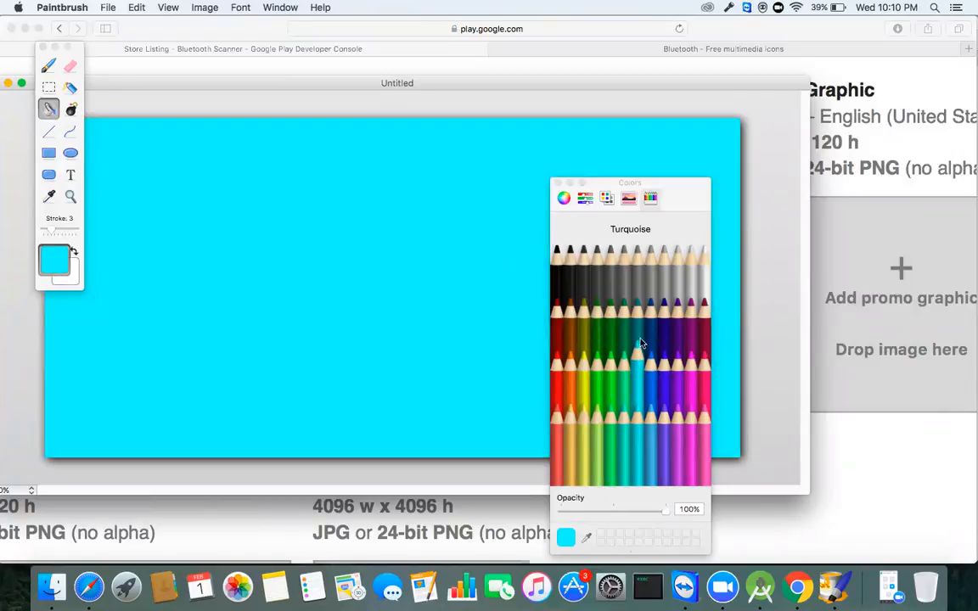
pyautogui.click(639, 339)
pyautogui.click(375, 208)
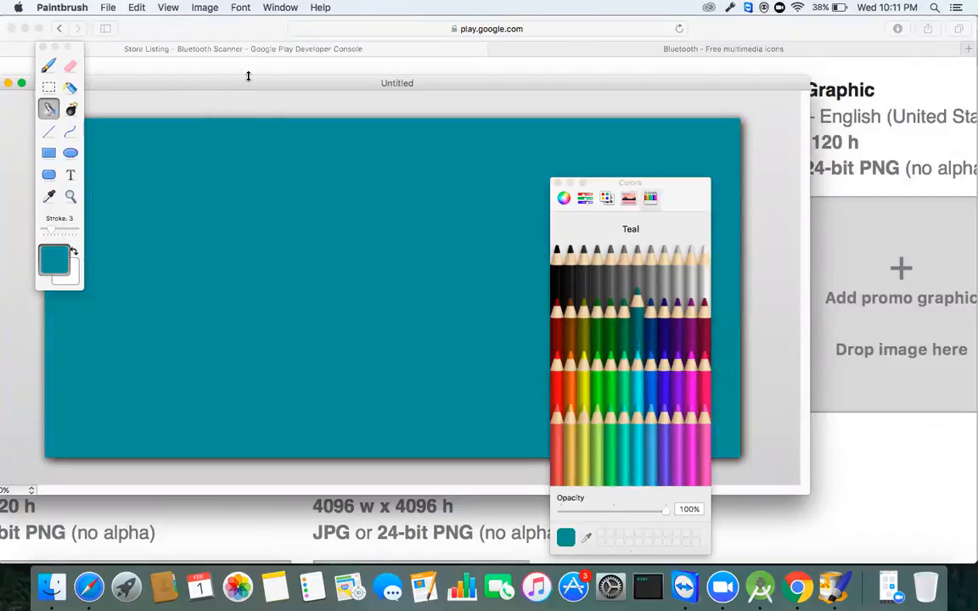
pyautogui.moveTo(246, 85)
pyautogui.mouseDown()
pyautogui.moveTo(342, 74)
pyautogui.moveTo(359, 90)
pyautogui.mouseUp()
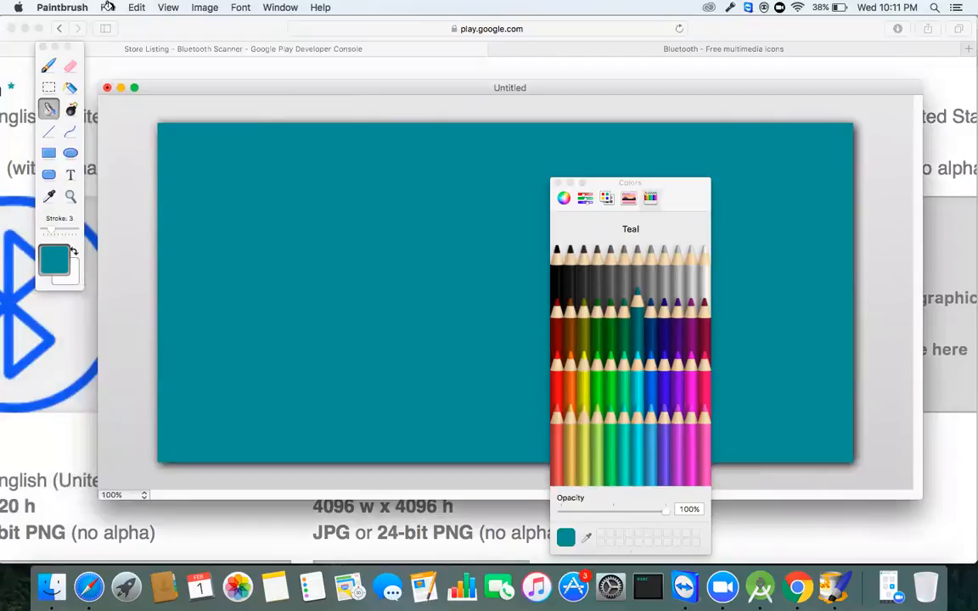
pyautogui.press('super+h')
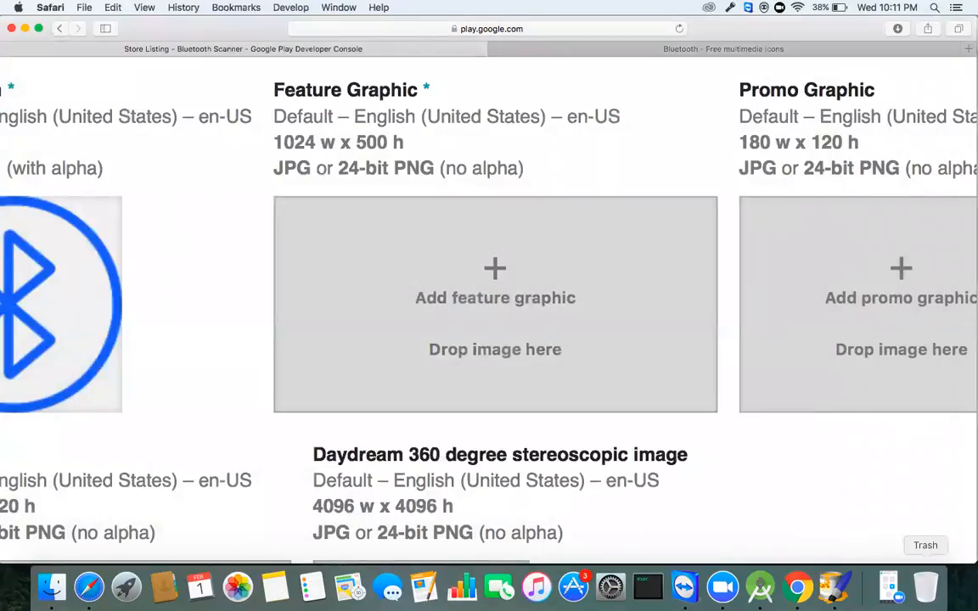
pyautogui.click(834, 585)
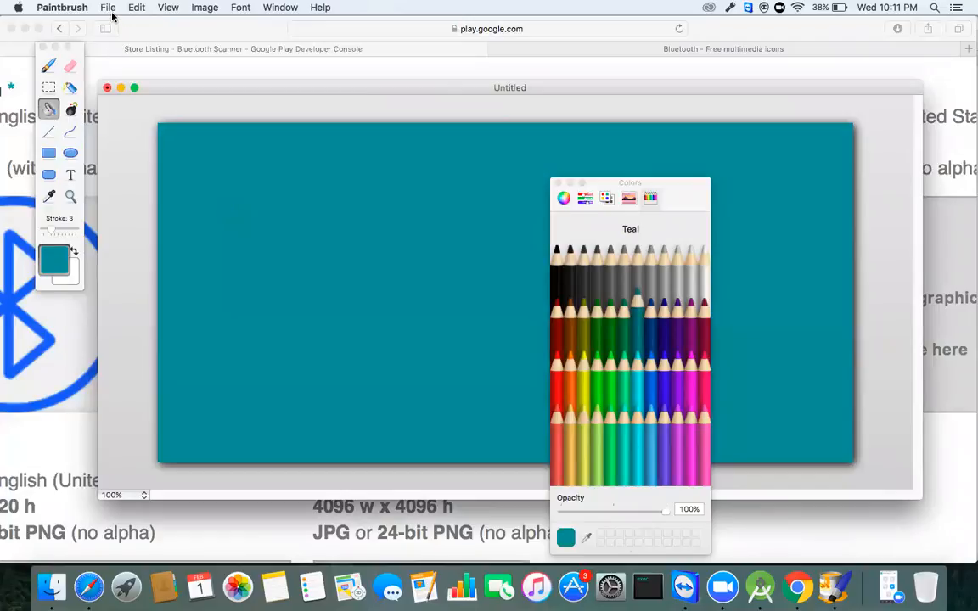
# Step: Save the teal image as Untitled.png on the Desktop
pyautogui.click(108, 9)
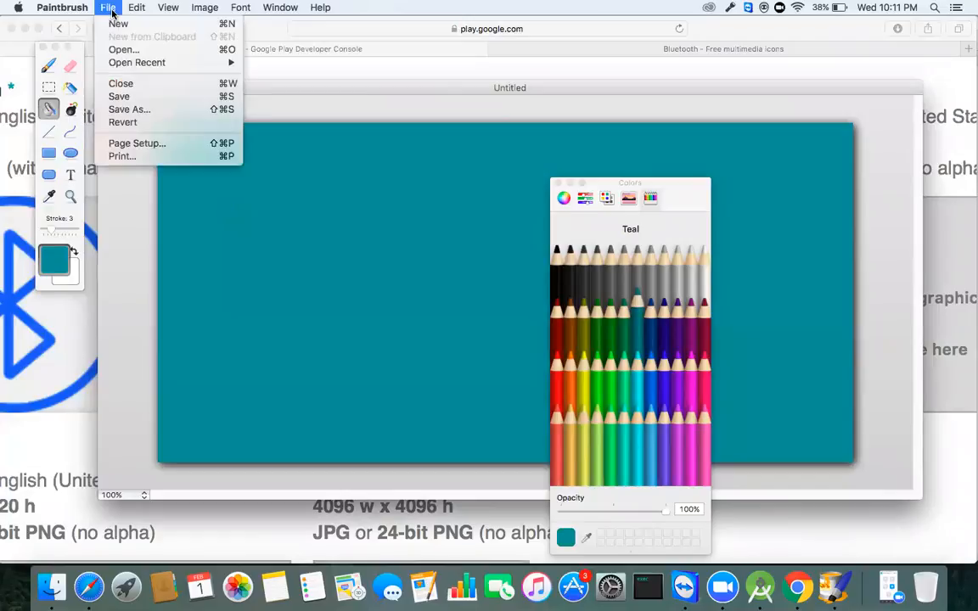
pyautogui.click(150, 99)
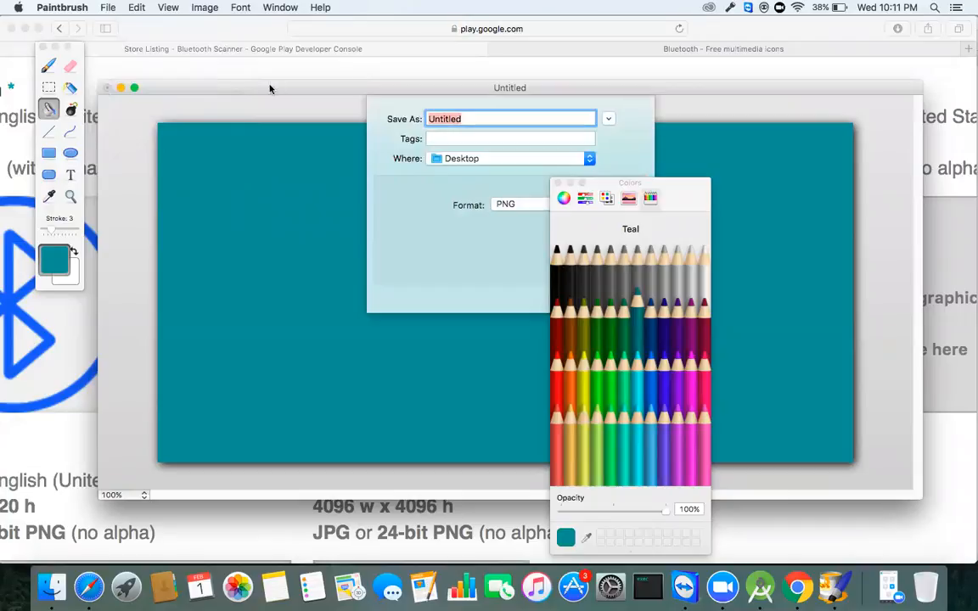
pyautogui.moveTo(693, 186); pyautogui.dragTo(710, 325)
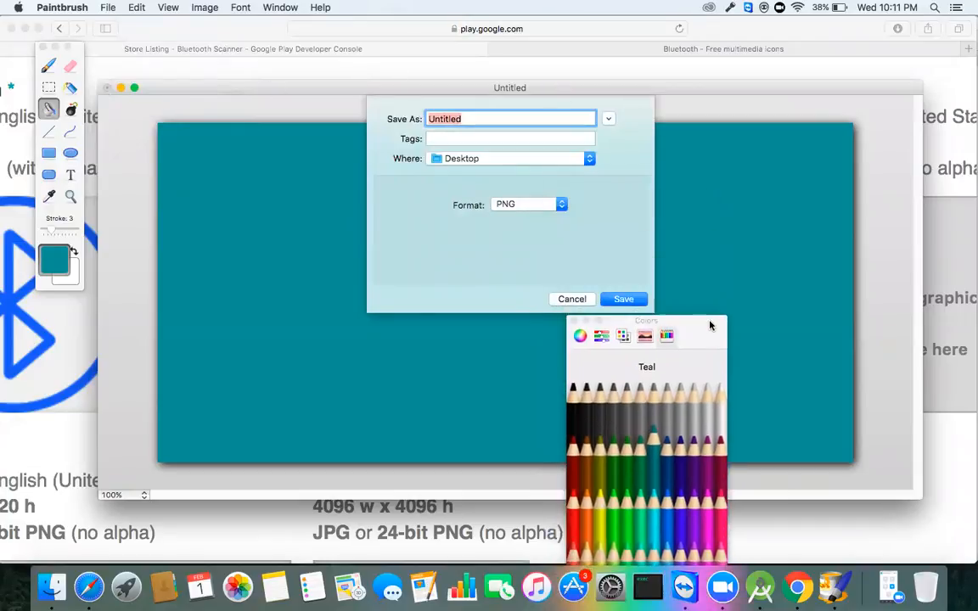
pyautogui.click(623, 299)
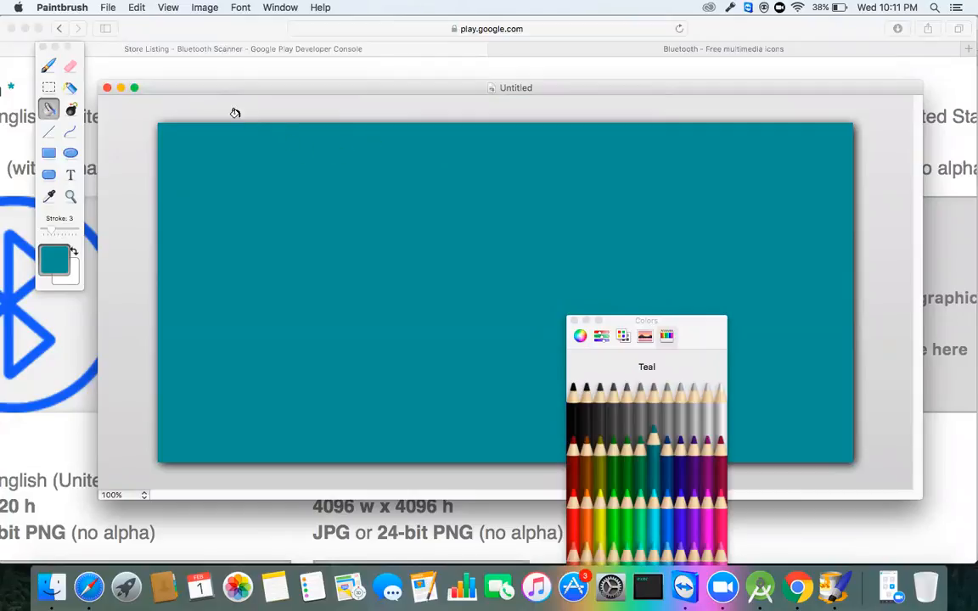
# Step: Close the image window and quit Paintbrush from the Dock
pyautogui.click(108, 88)
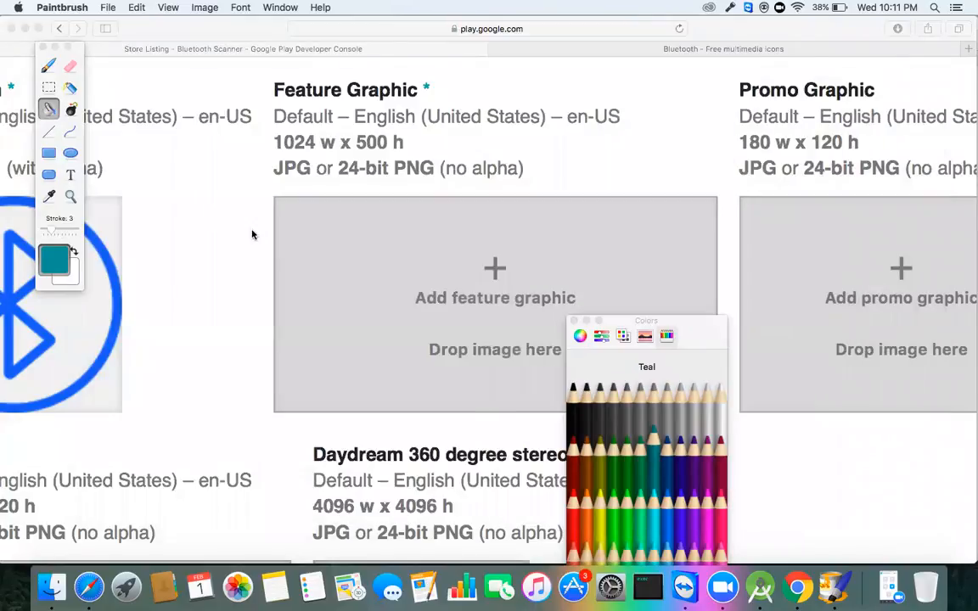
pyautogui.rightClick(835, 594)
pyautogui.click(848, 544)
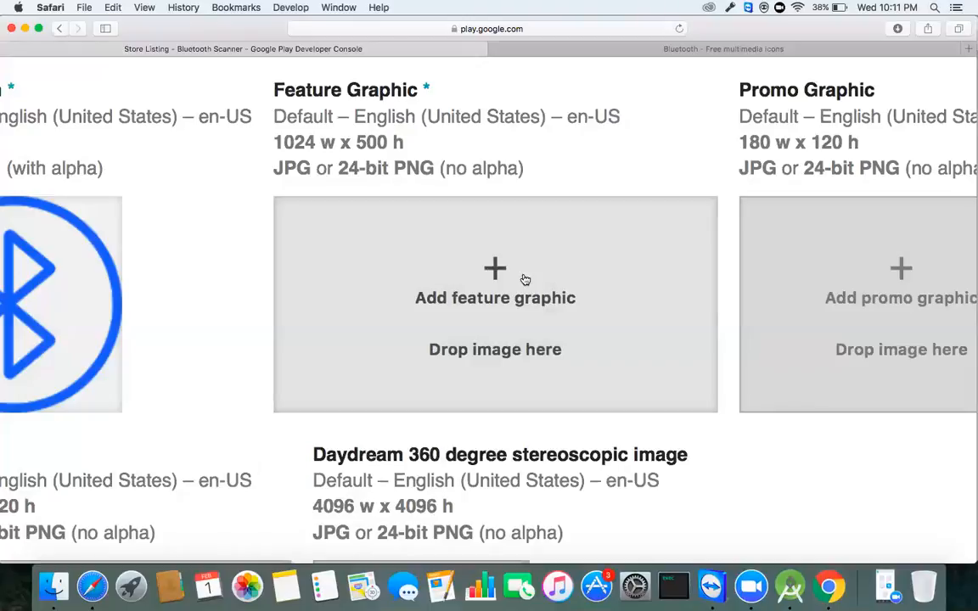
# Step: Upload Untitled from Macintosh HD > Users > home > Desktop as the Feature Graphic
pyautogui.click(497, 269)
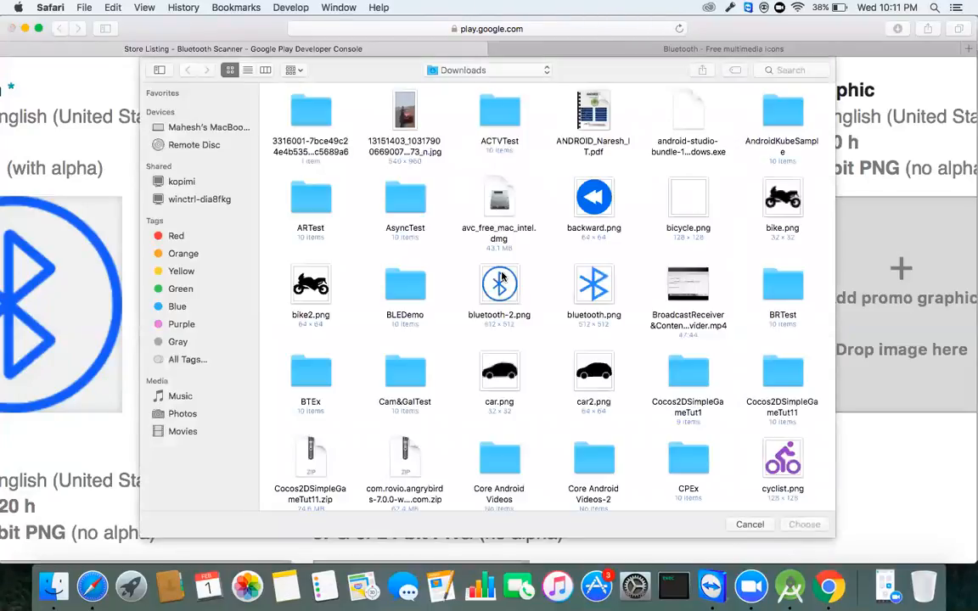
pyautogui.click(196, 126)
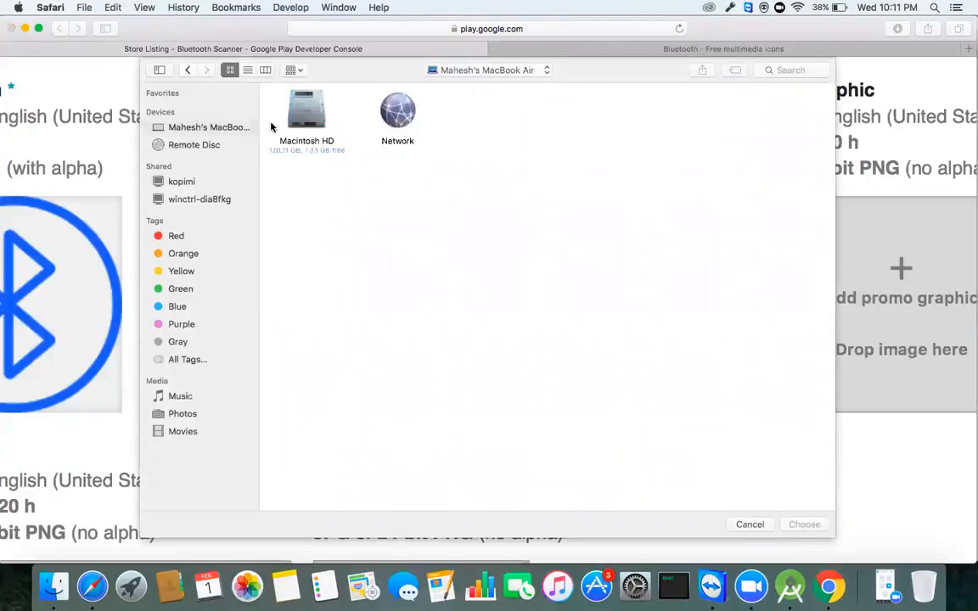
pyautogui.doubleClick(304, 109)
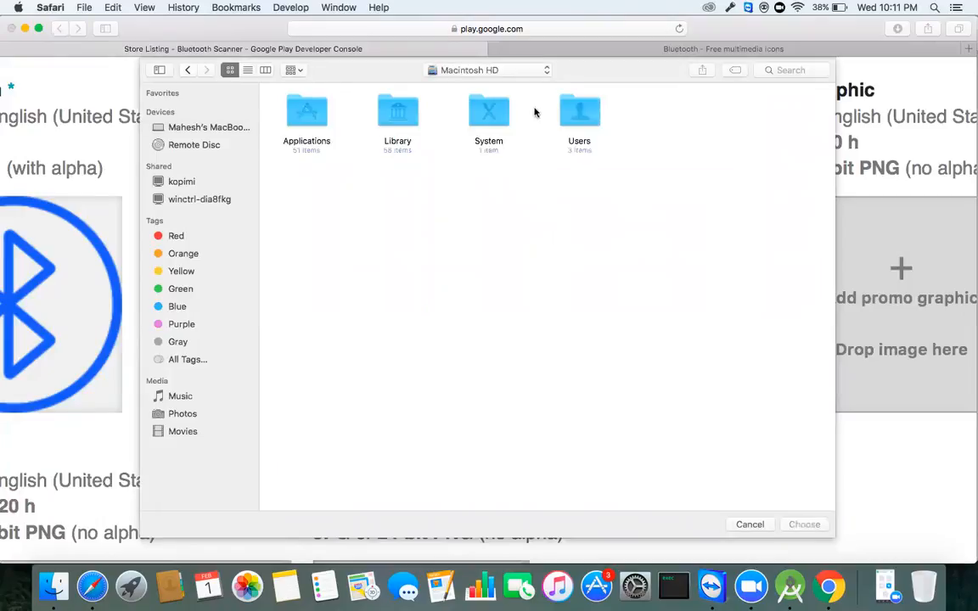
pyautogui.doubleClick(576, 106)
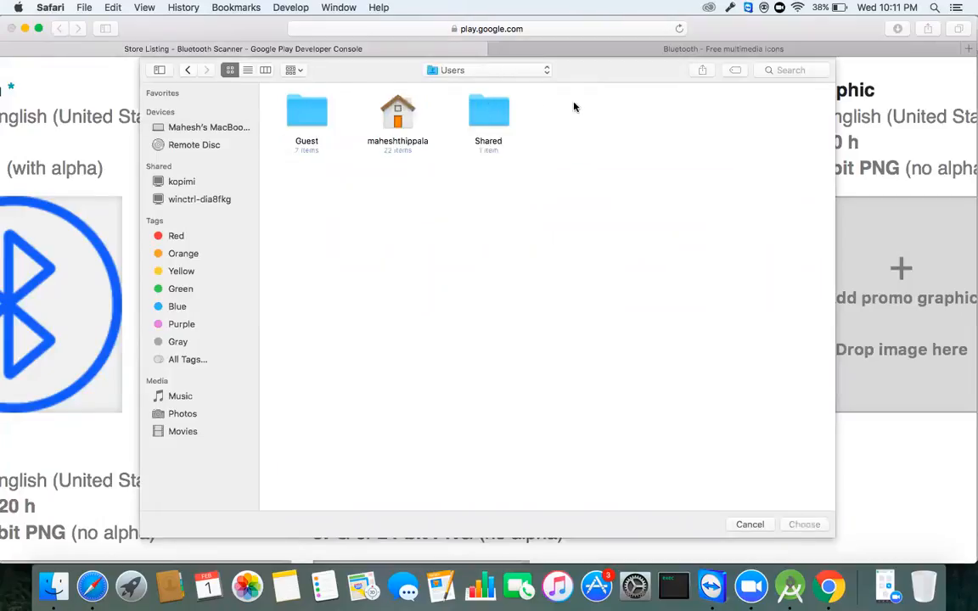
pyautogui.doubleClick(398, 110)
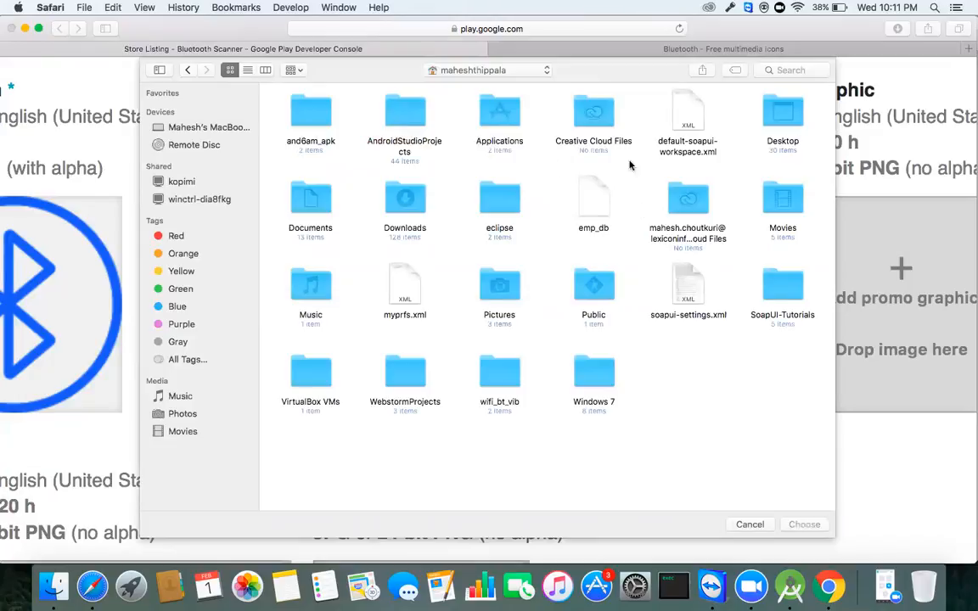
pyautogui.doubleClick(781, 114)
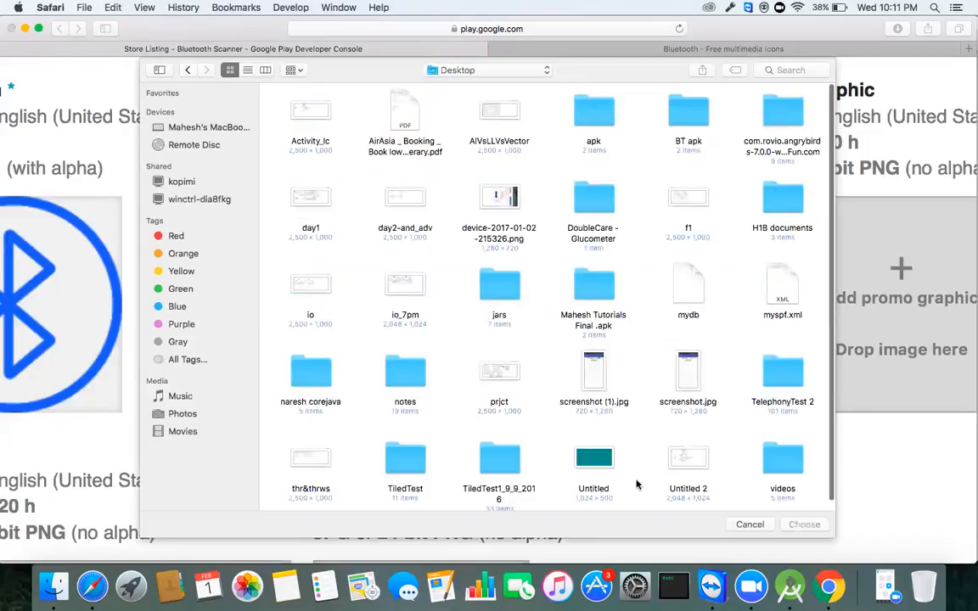
pyautogui.click(593, 458)
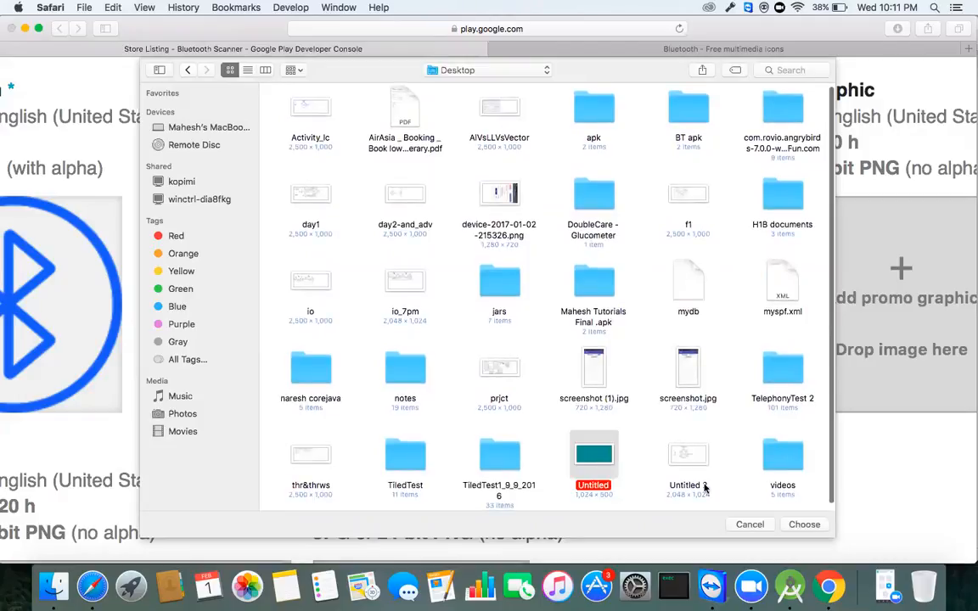
pyautogui.click(801, 523)
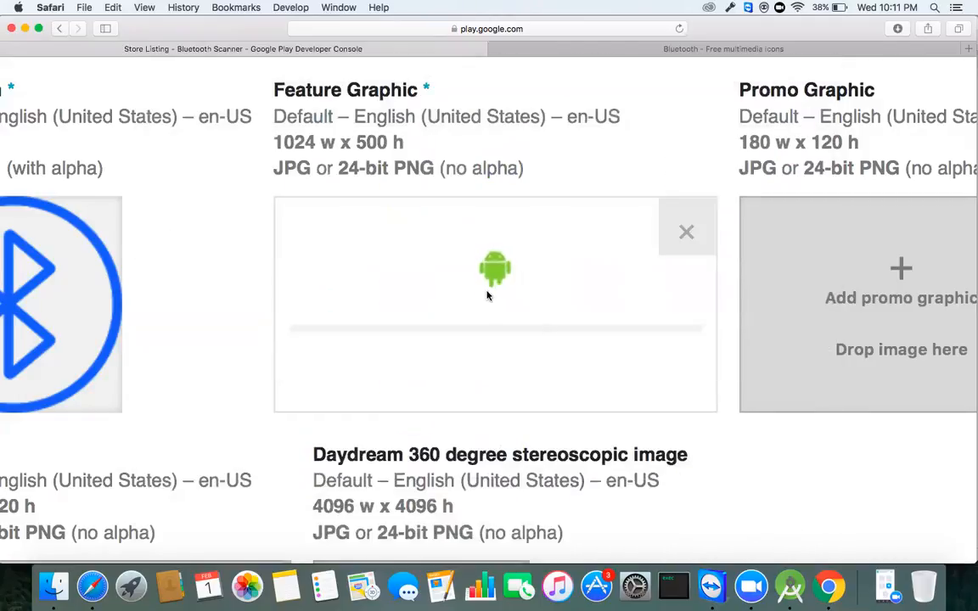
# Step: Zoom in twice to check the teal 1024 x 500 Feature Graphic, then scroll back to the top
pyautogui.scroll(-5, 486, 291)
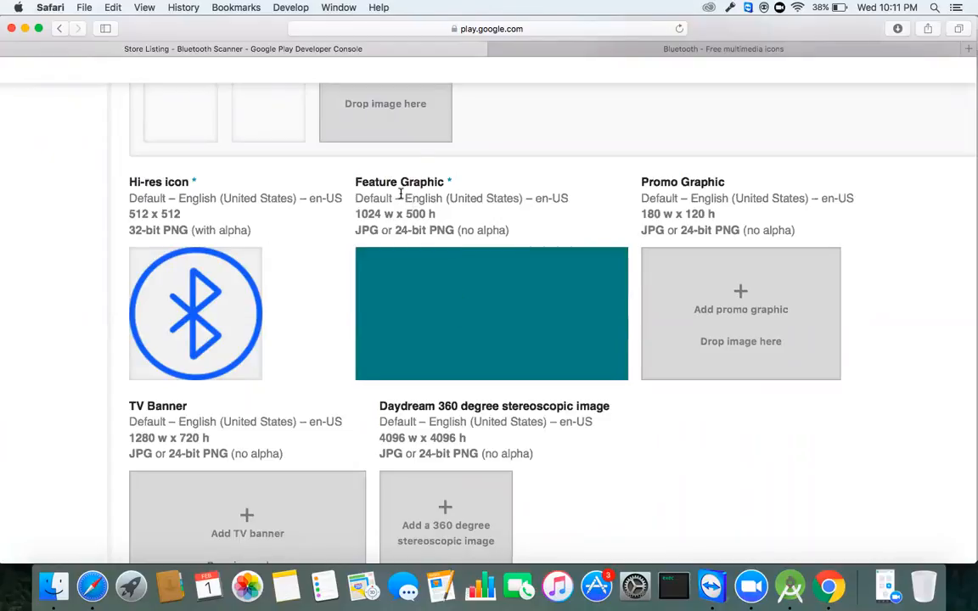
pyautogui.press('super+equal')
pyautogui.press('super+equal')
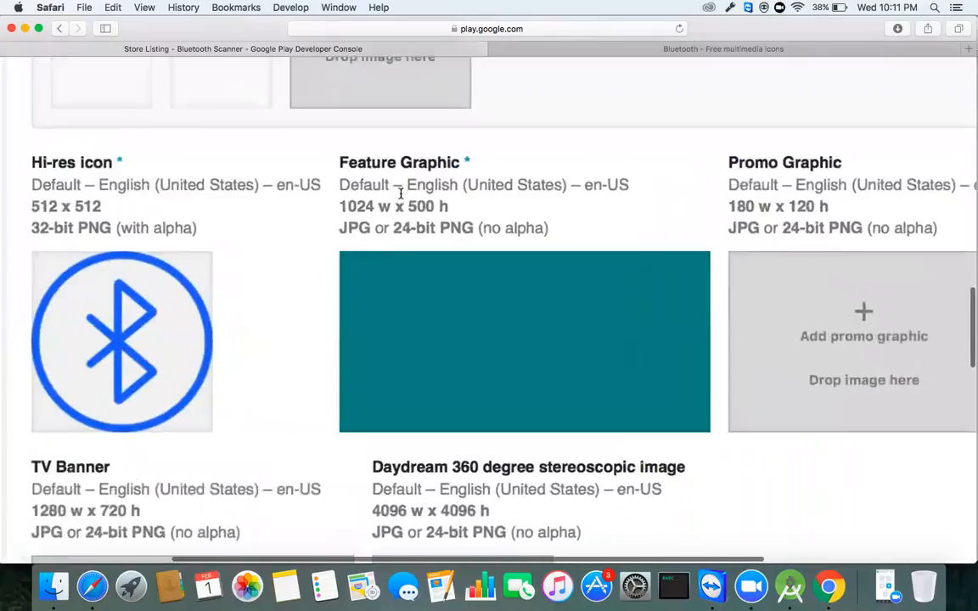
pyautogui.press('super+equal')
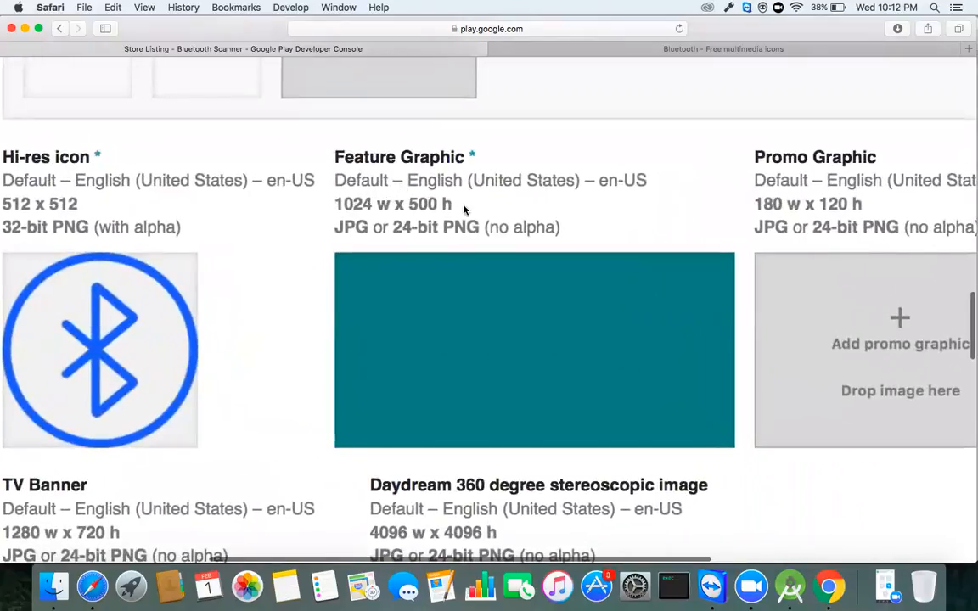
pyautogui.hscroll(10, 464, 212)
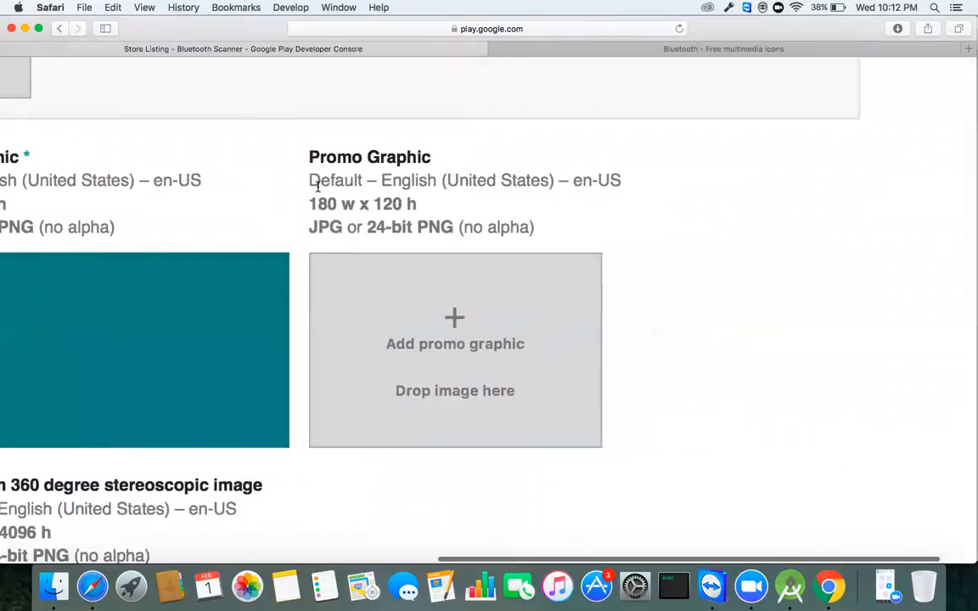
pyautogui.moveTo(305, 153); pyautogui.dragTo(467, 146)
pyautogui.click(433, 139)
pyautogui.hscroll(-10, 347, 150)
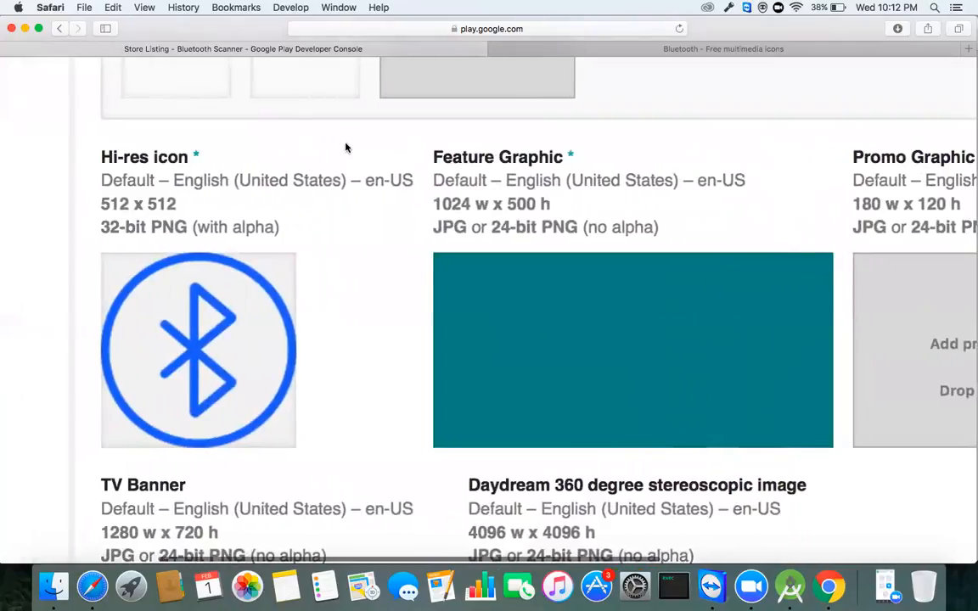
pyautogui.scroll(15, 346, 149)
pyautogui.hscroll(-4, 346, 150)
pyautogui.scroll(2, 346, 150)
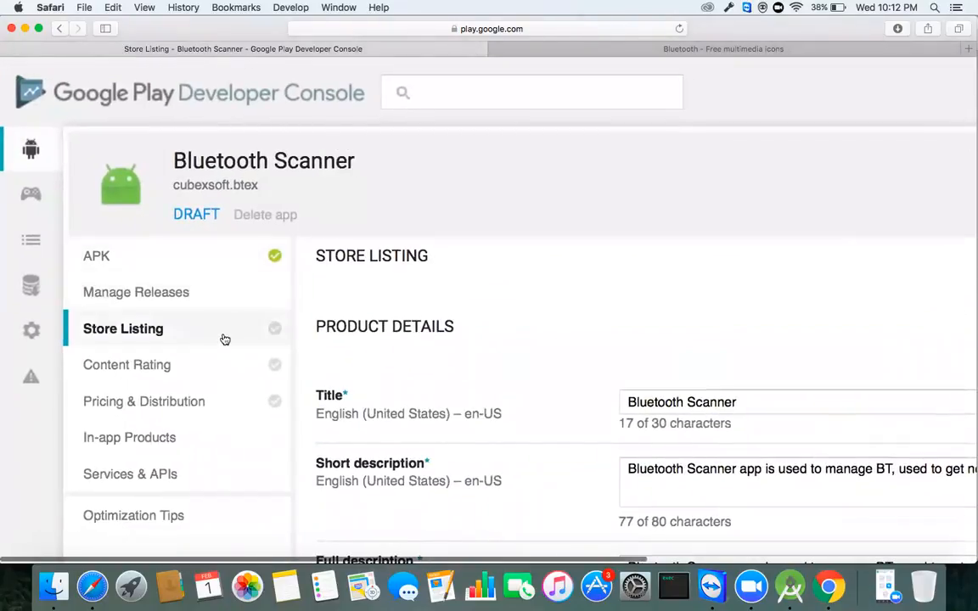
# Step: Scroll through the Store Listing page, then switch to the BTEx project in Android Studio
pyautogui.scroll(-3, 224, 340)
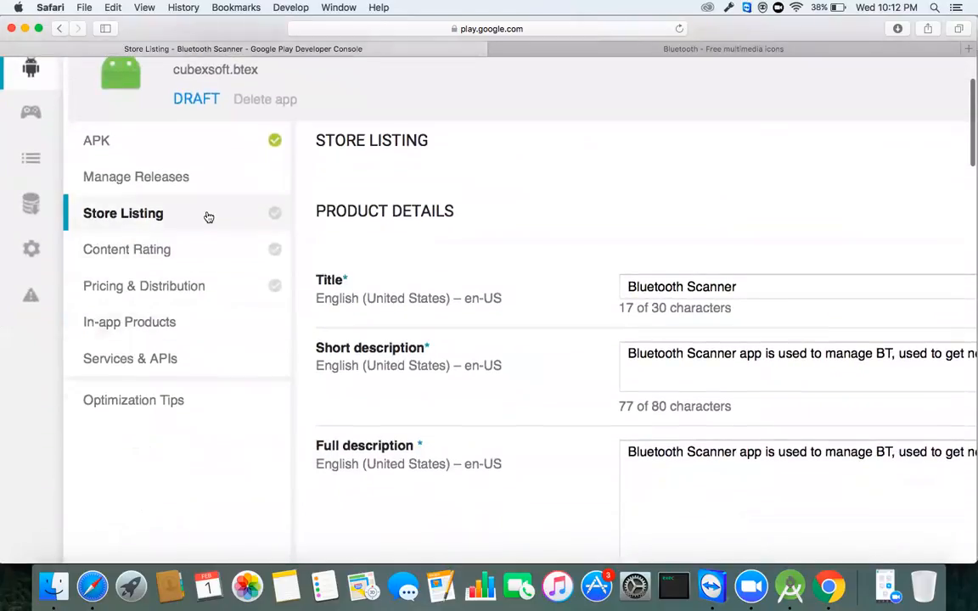
pyautogui.hscroll(5, 299, 260)
pyautogui.scroll(-3, 298, 259)
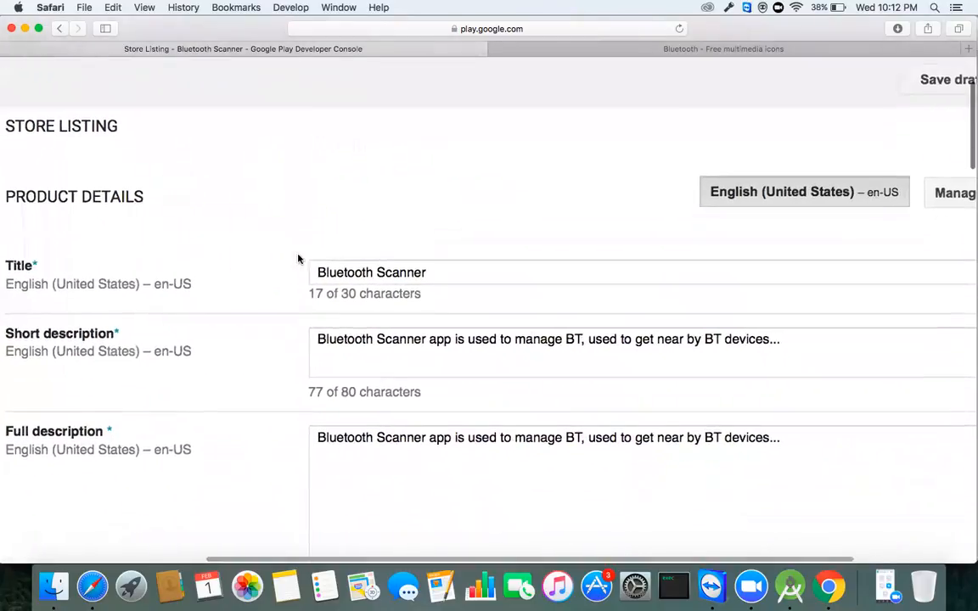
pyautogui.hscroll(-2, 298, 259)
pyautogui.scroll(-5, 298, 259)
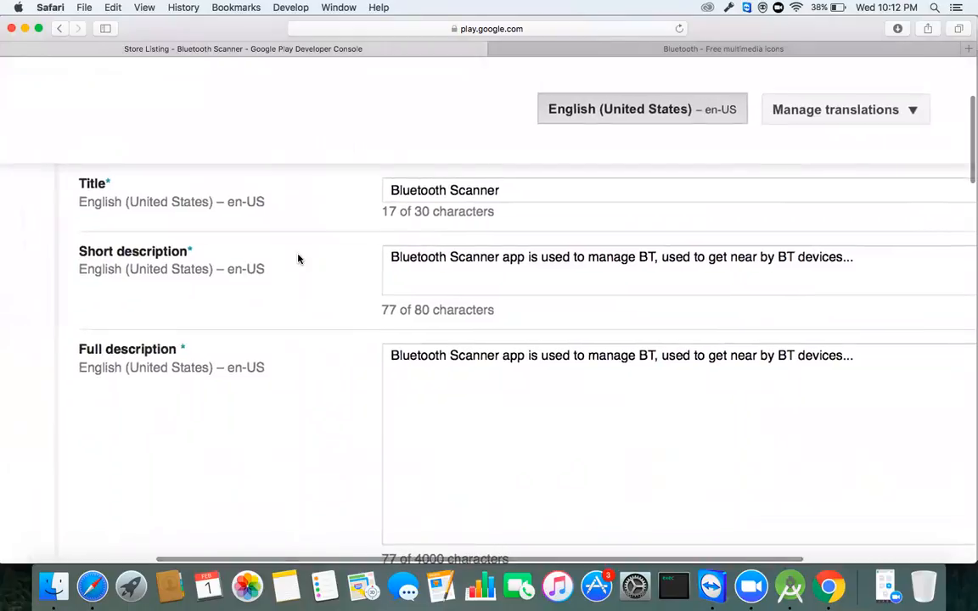
pyautogui.scroll(-15, 298, 259)
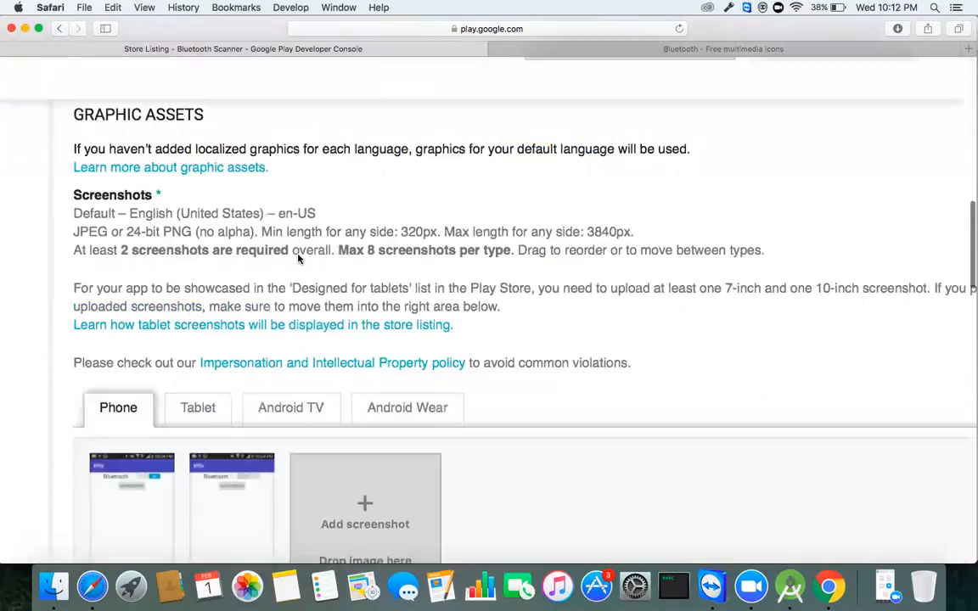
pyautogui.scroll(-5, 299, 261)
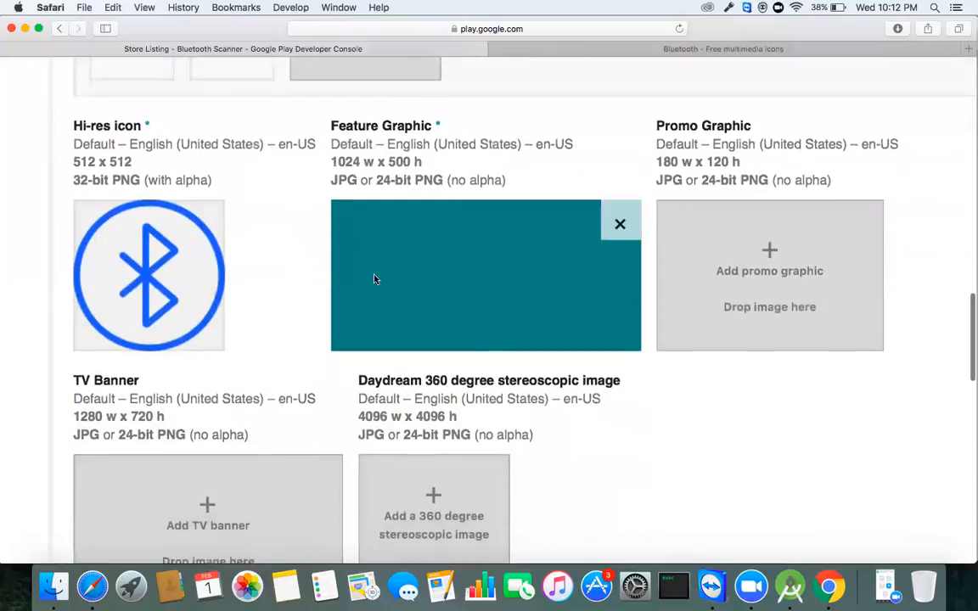
pyautogui.scroll(-7, 414, 295)
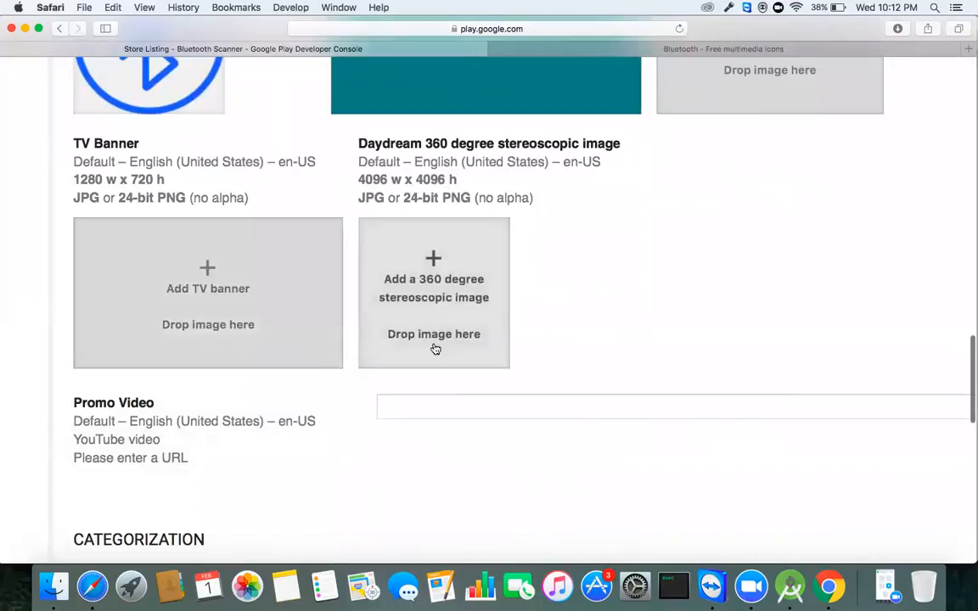
pyautogui.scroll(-2, 434, 343)
pyautogui.scroll(-5, 432, 343)
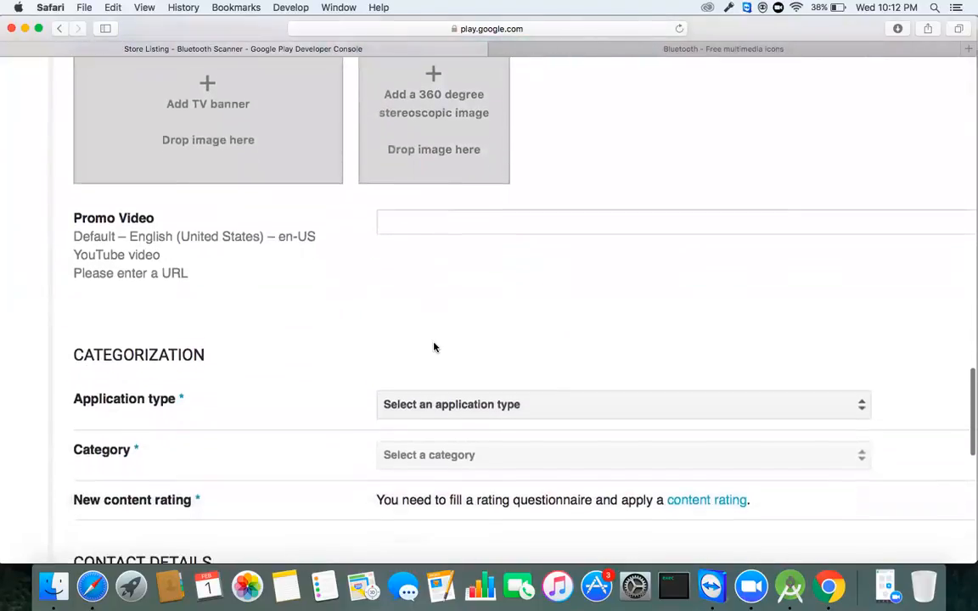
pyautogui.scroll(-1, 434, 345)
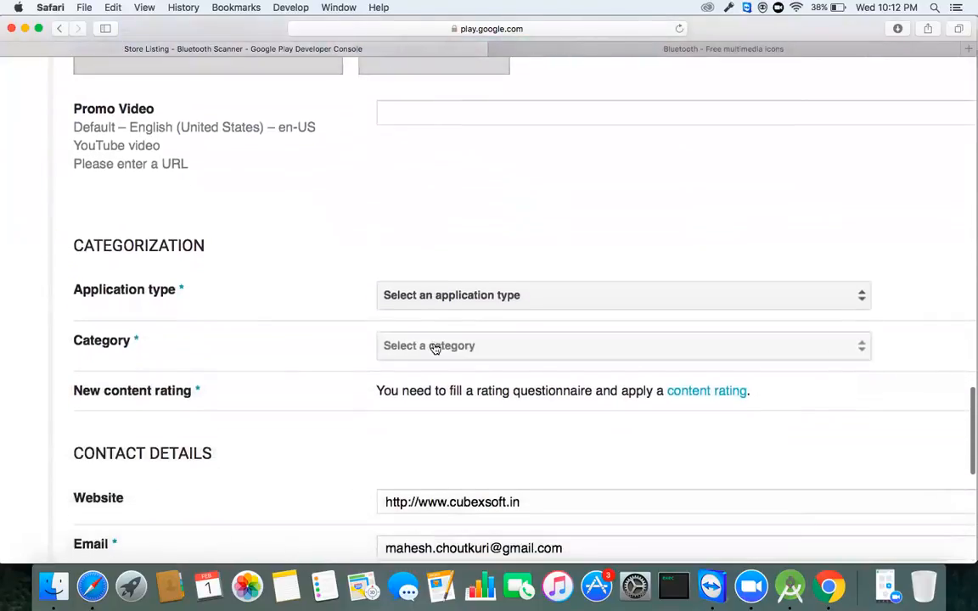
pyautogui.keyDown('ctrl'); pyautogui.scroll(1, 434, 348); pyautogui.keyUp('ctrl')
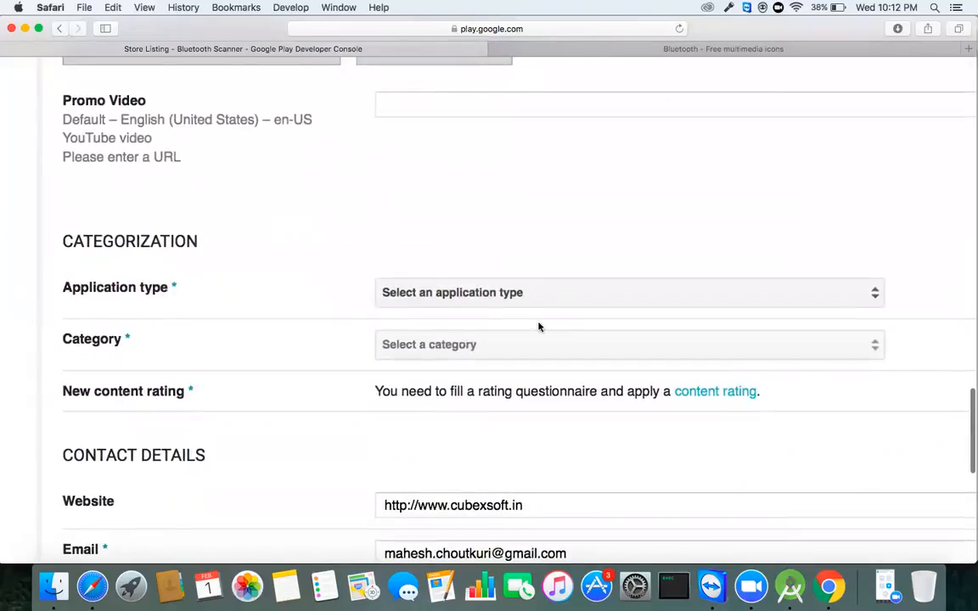
pyautogui.scroll(8, 586, 337)
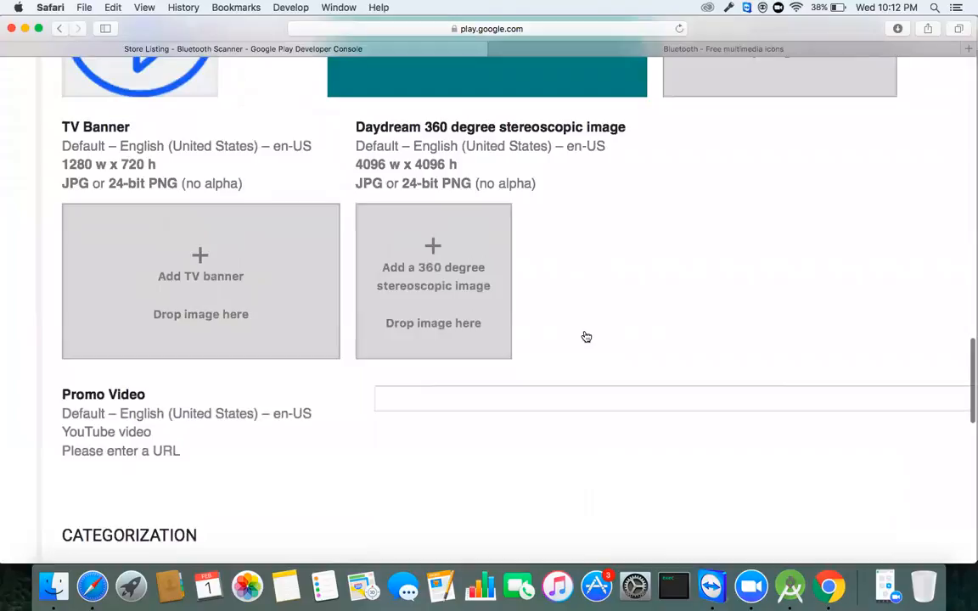
pyautogui.scroll(4, 584, 335)
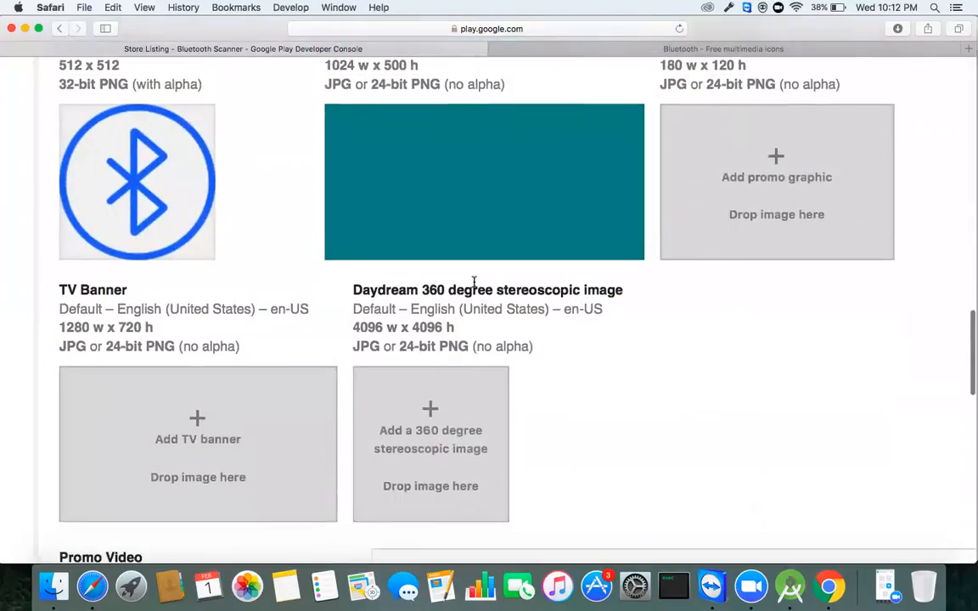
pyautogui.hscroll(-3, 386, 345)
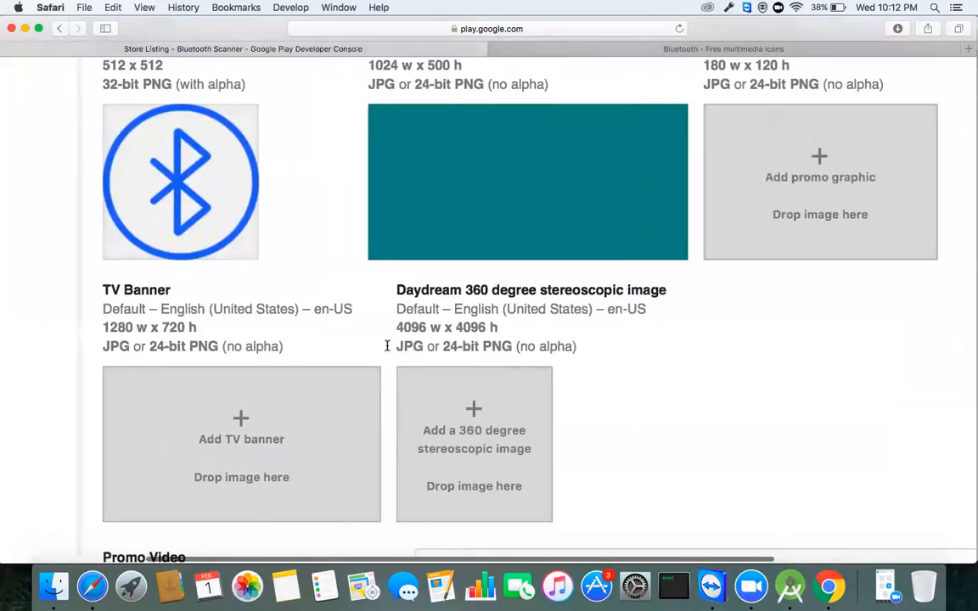
pyautogui.scroll(-3, 414, 328)
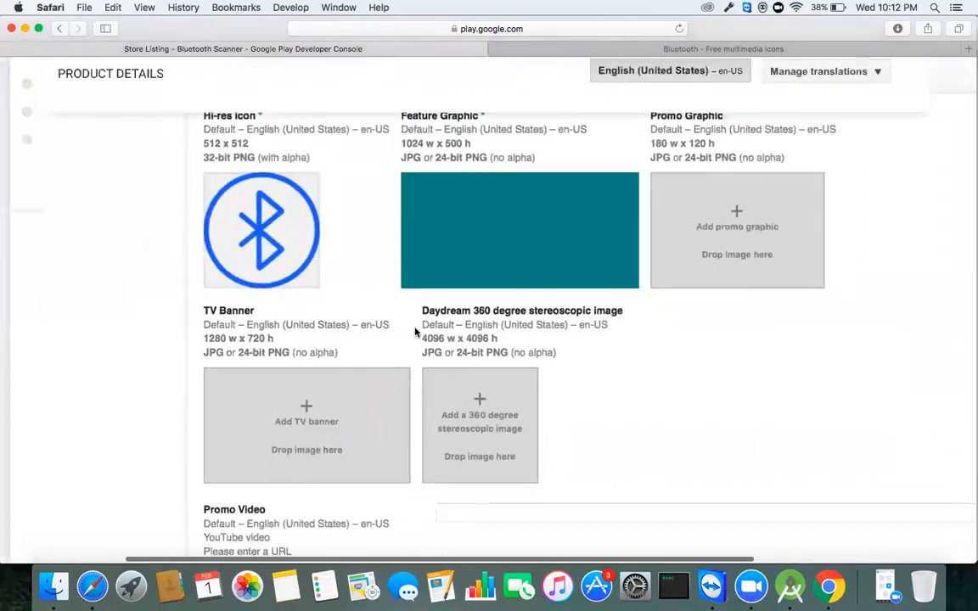
pyautogui.scroll(-5, 415, 332)
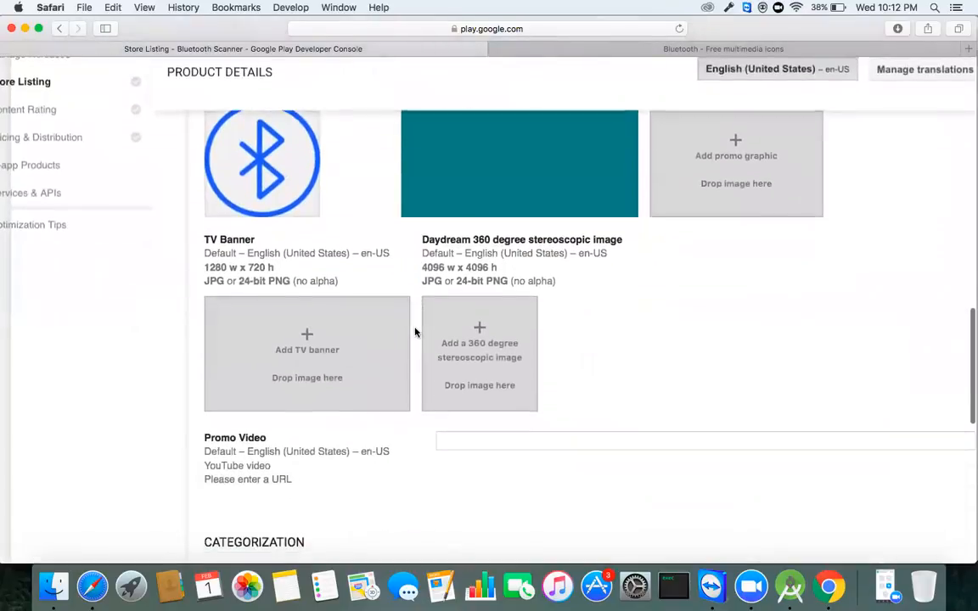
pyautogui.scroll(-3, 415, 332)
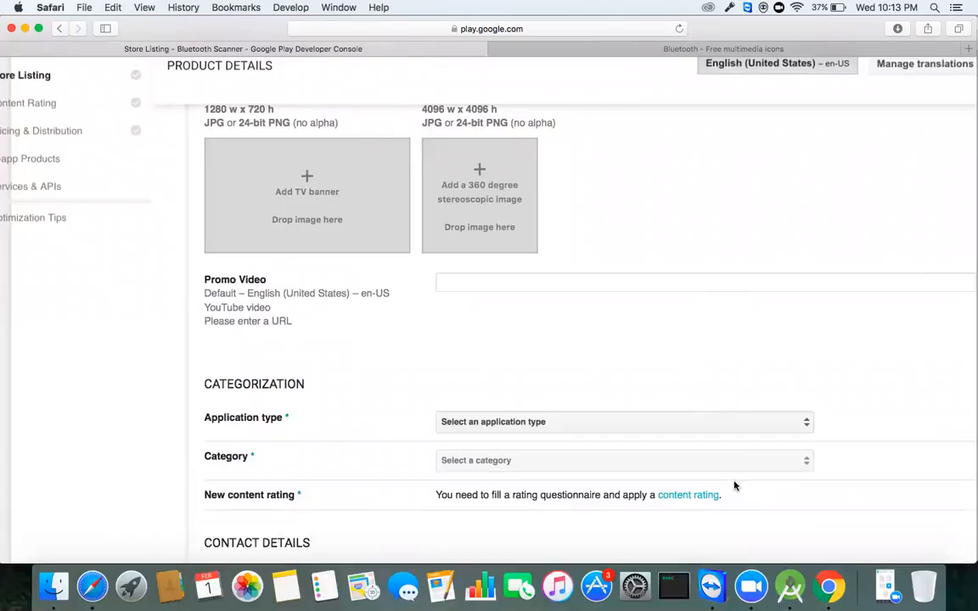
pyautogui.click(789, 586)
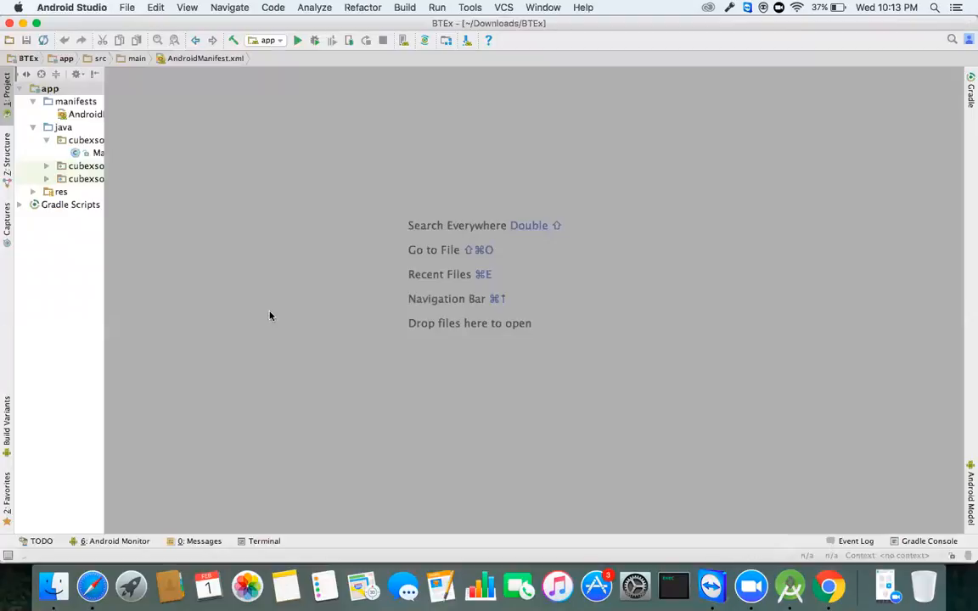
# Step: Expand res > mipmap, select the mdpi ic_launcher.png, and minimize Android Studio
pyautogui.click(34, 193)
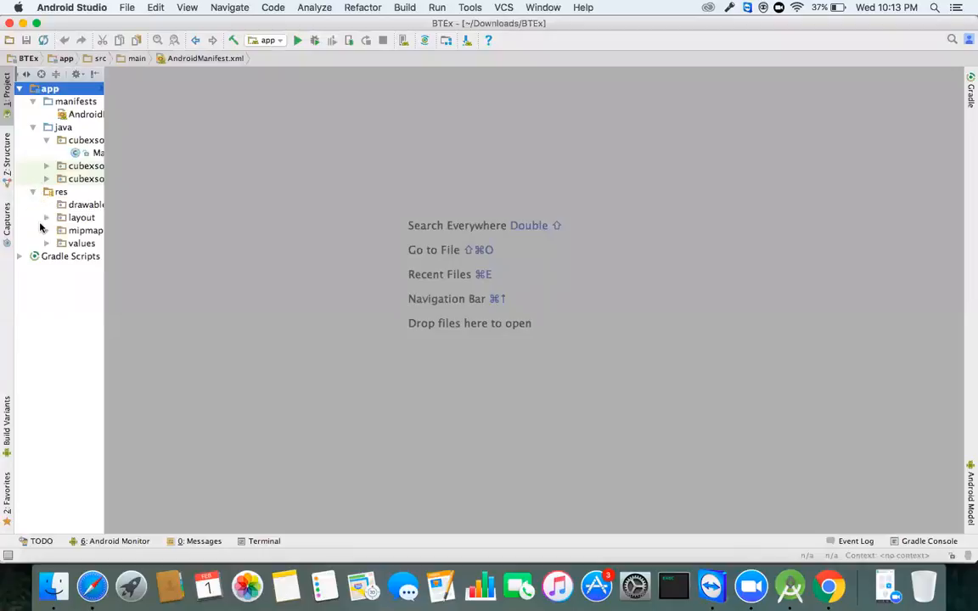
pyautogui.click(47, 231)
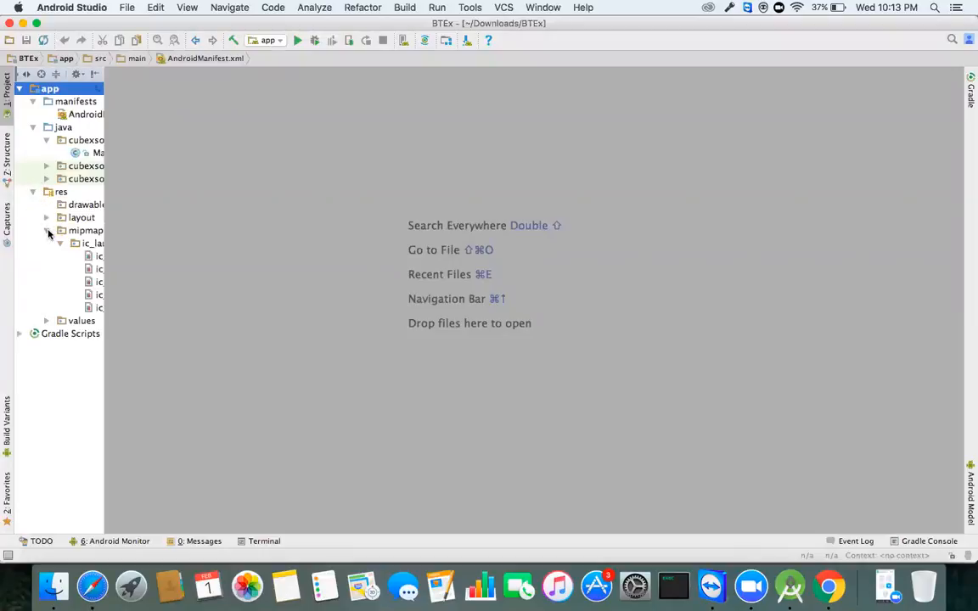
pyautogui.click(96, 269)
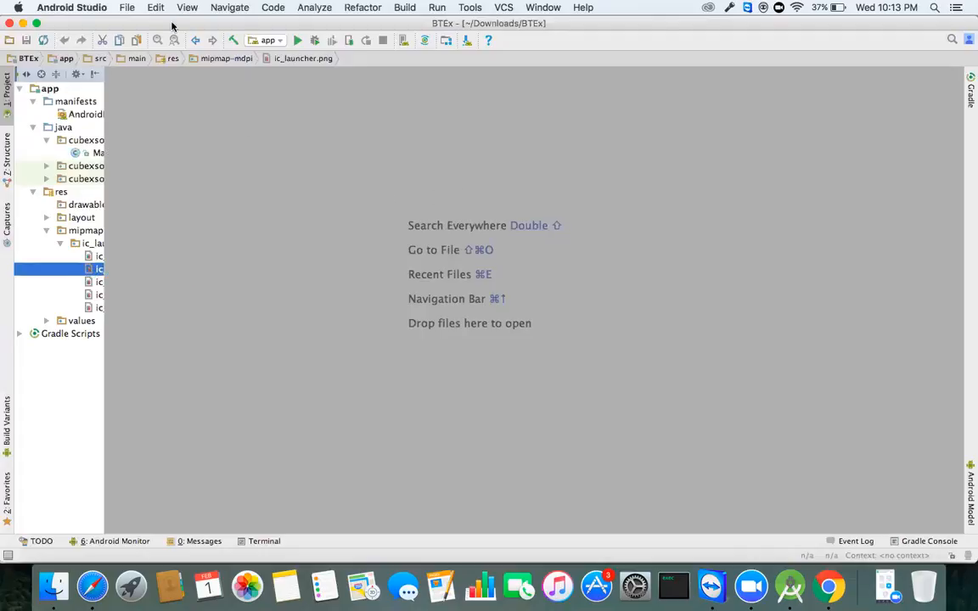
pyautogui.click(23, 23)
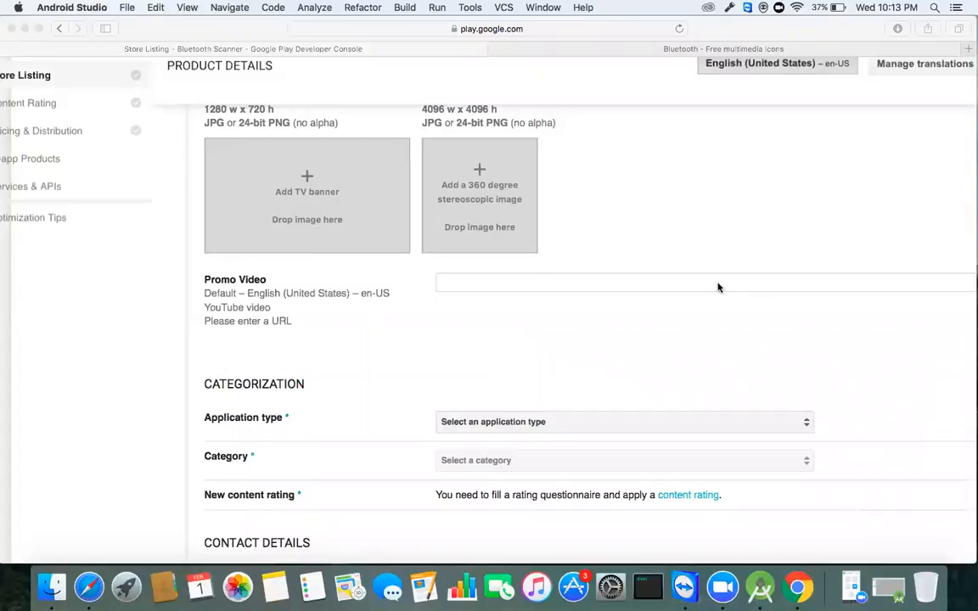
# Step: Set Application type to Applications and Category to Education in the store listing
pyautogui.click(506, 287)
pyautogui.scroll(-5, 454, 358)
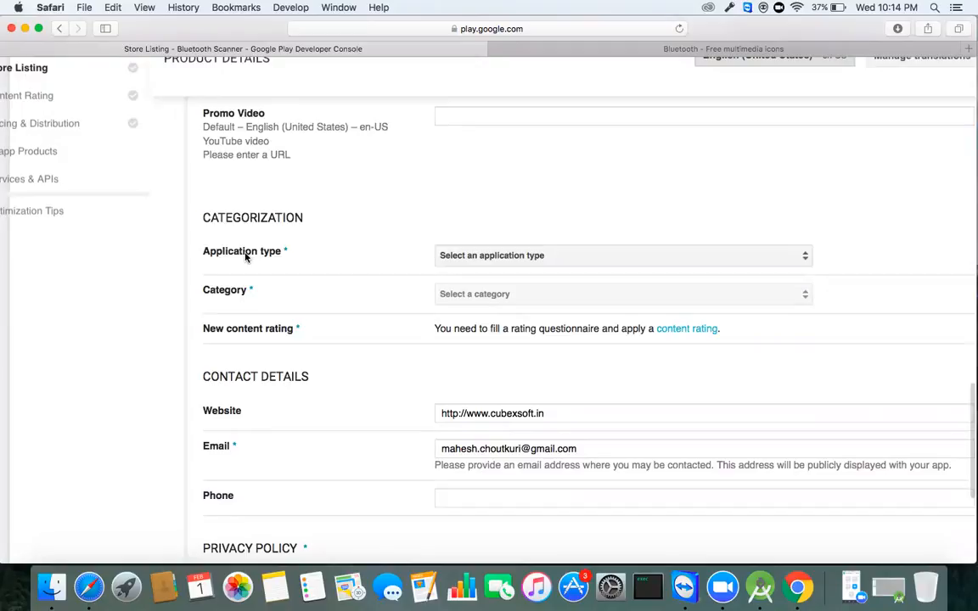
pyautogui.click(499, 257)
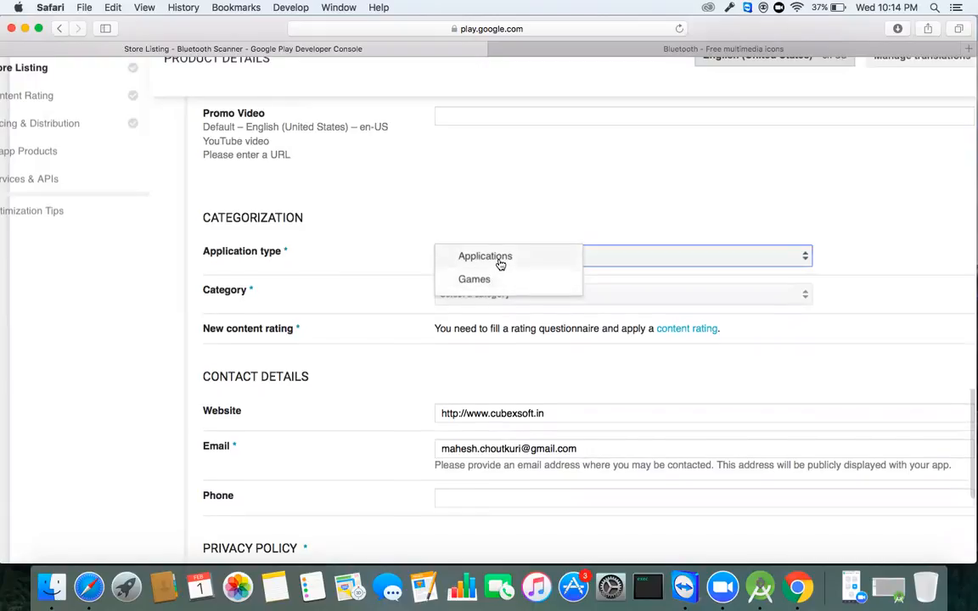
pyautogui.scroll(-1, 501, 263)
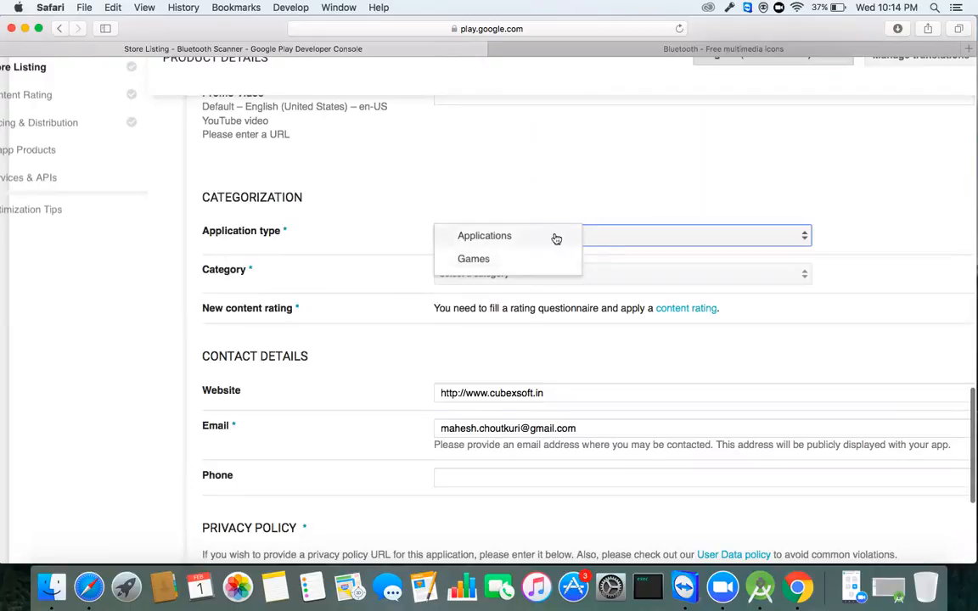
pyautogui.click(524, 244)
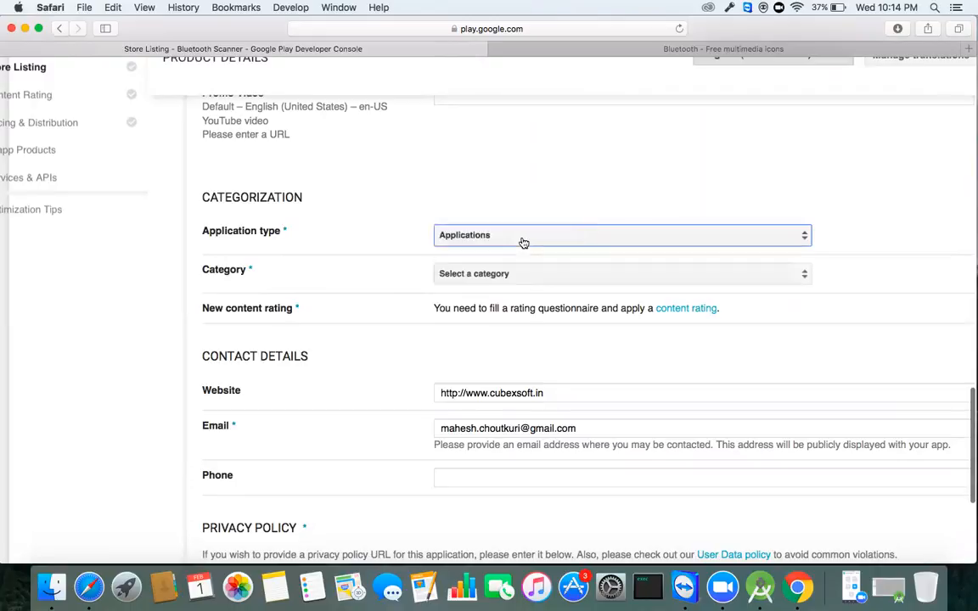
pyautogui.click(459, 273)
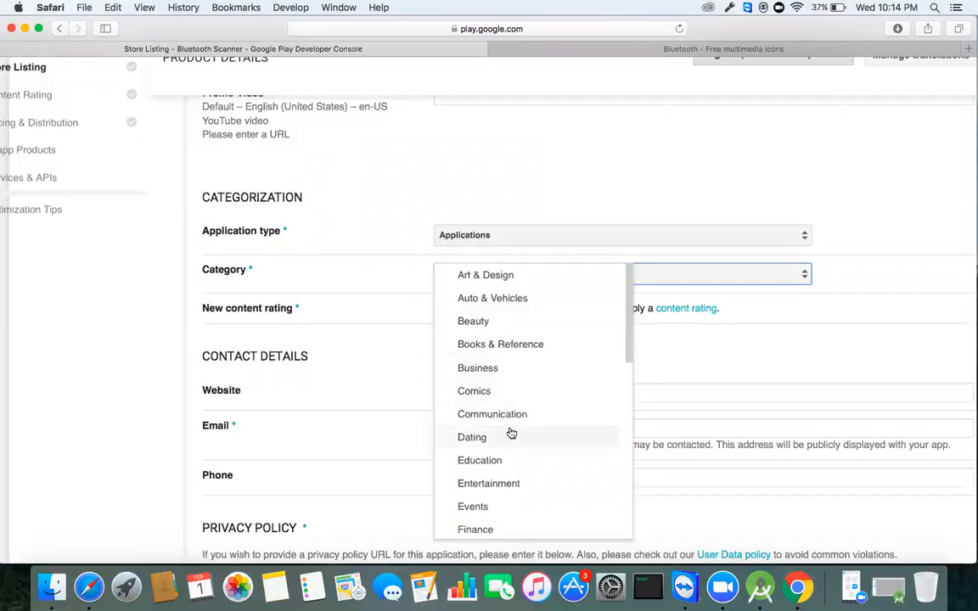
pyautogui.scroll(-5, 507, 517)
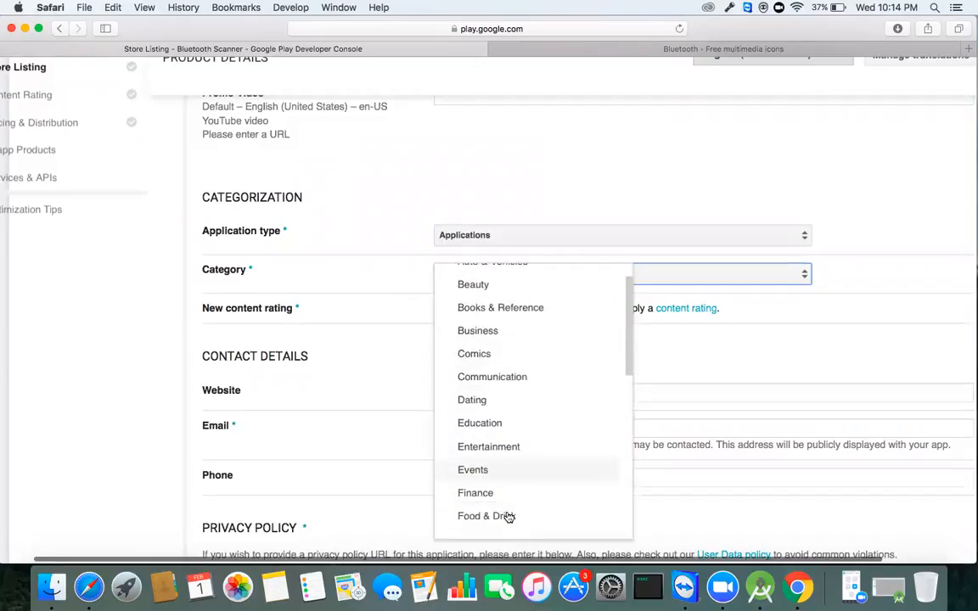
pyautogui.scroll(-3, 508, 517)
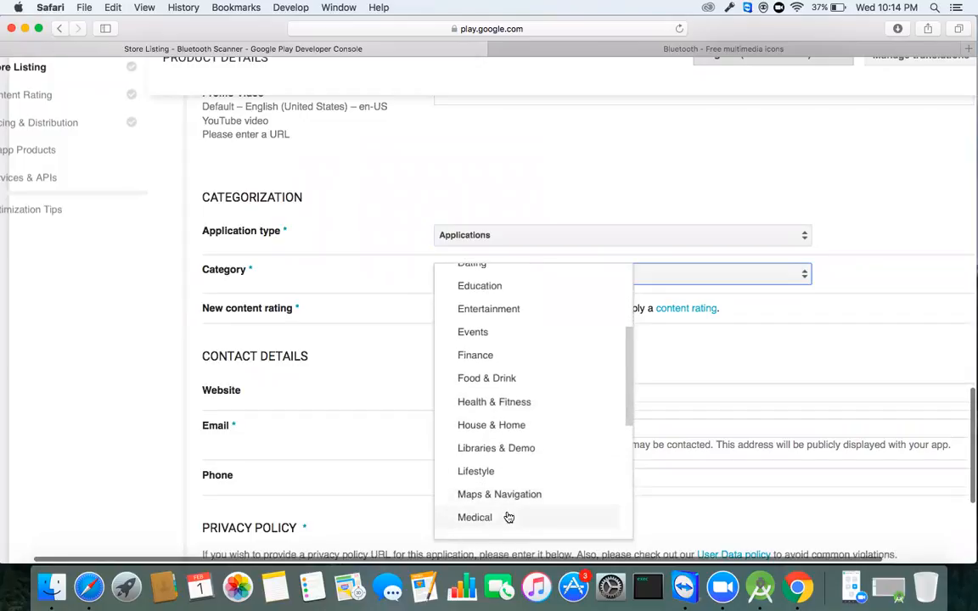
pyautogui.scroll(5, 507, 517)
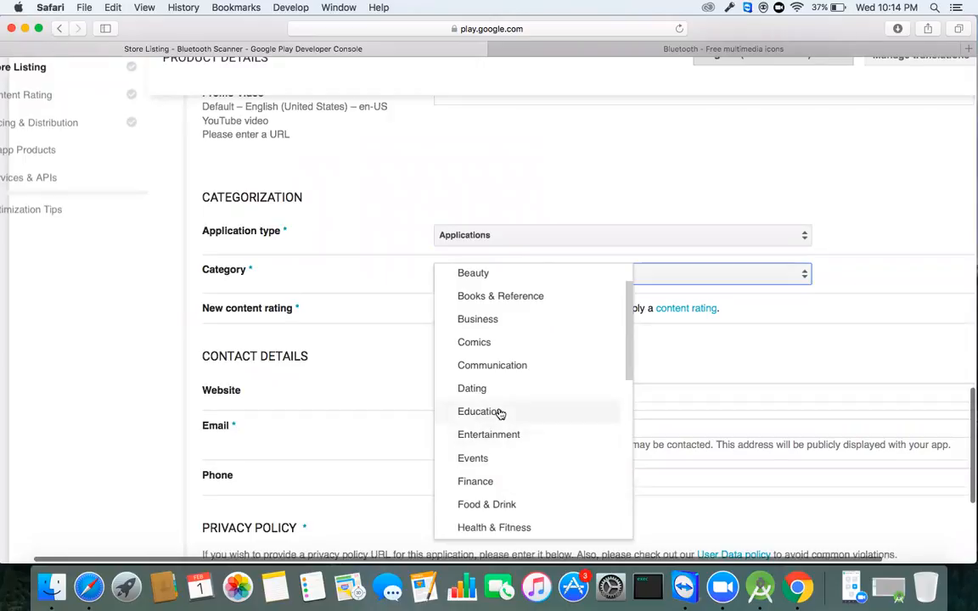
pyautogui.click(500, 413)
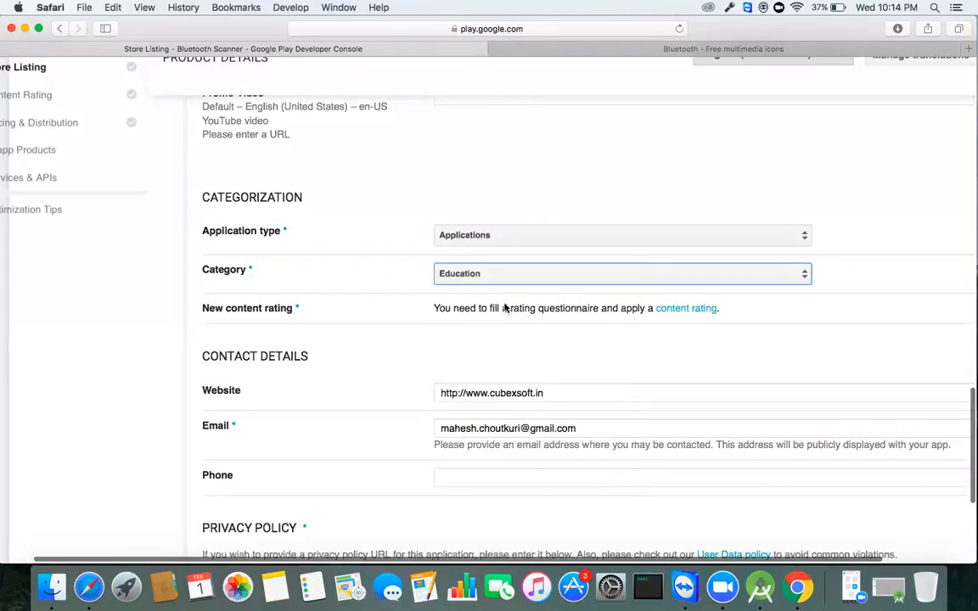
# Step: Tick 'Not submitting a privacy policy URL at this time' under Privacy Policy
pyautogui.scroll(-2, 480, 317)
pyautogui.scroll(-2, 480, 318)
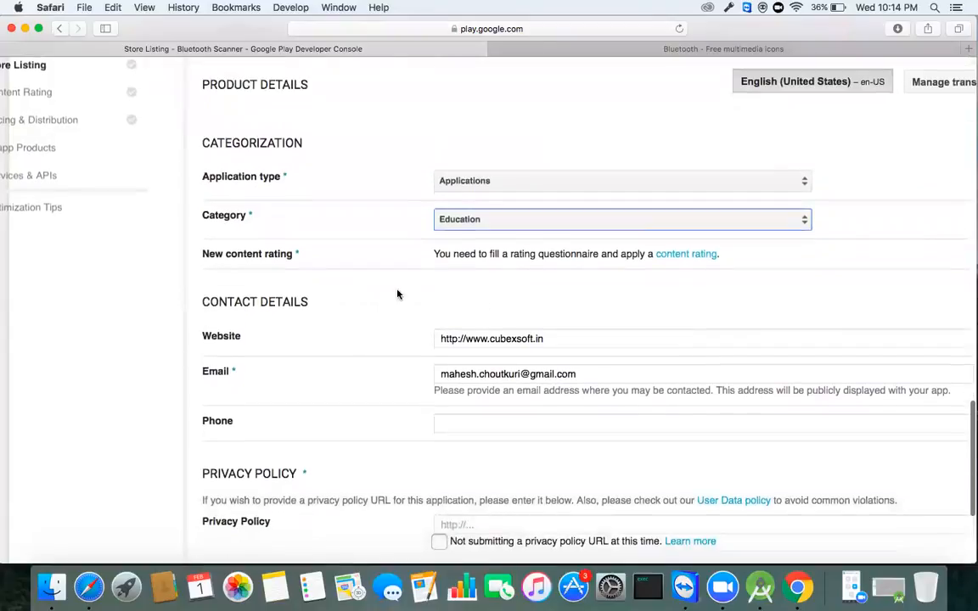
pyautogui.moveTo(297, 254); pyautogui.dragTo(202, 255)
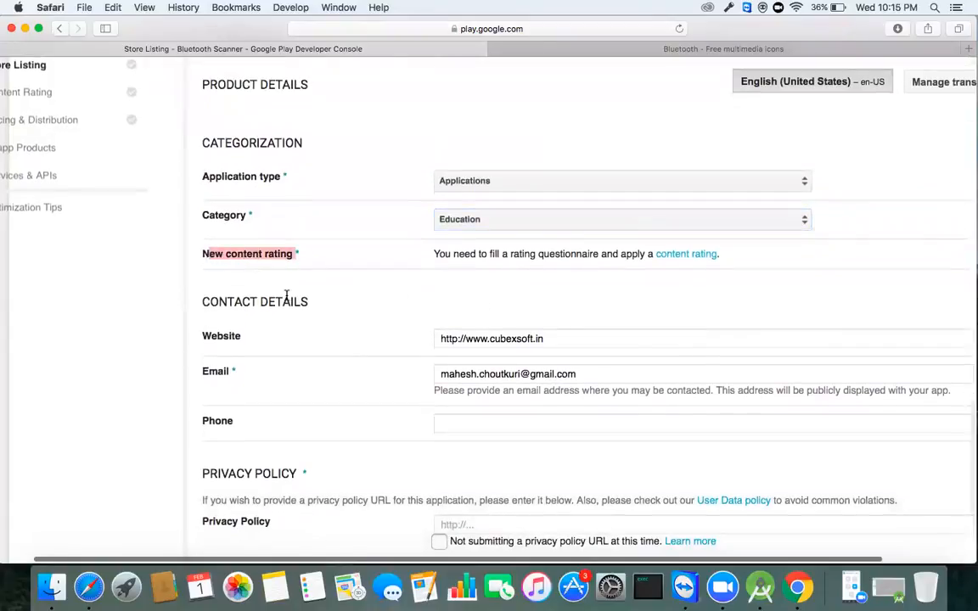
pyautogui.hscroll(-2, 108, 266)
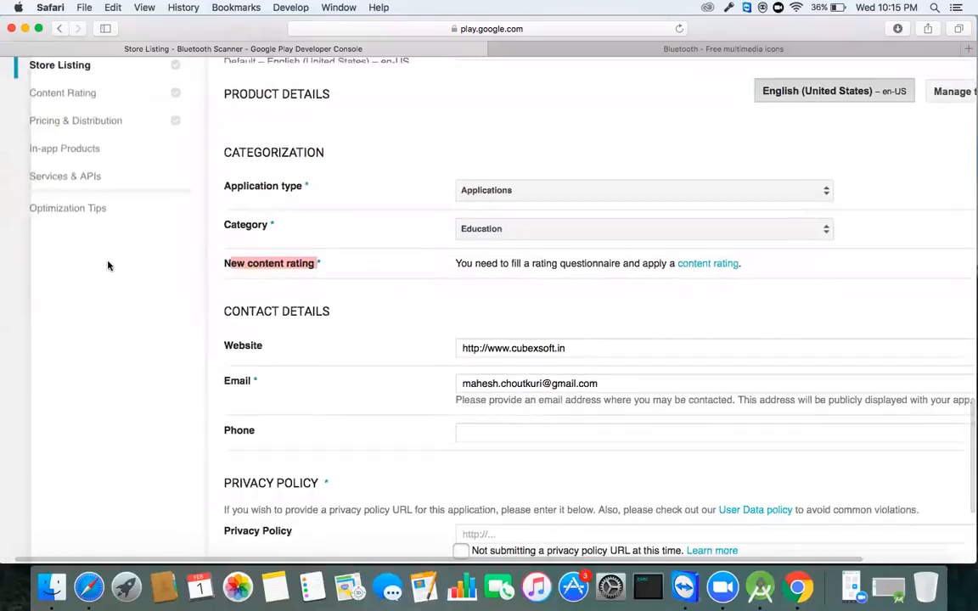
pyautogui.hscroll(-2, 108, 266)
pyautogui.scroll(2, 108, 265)
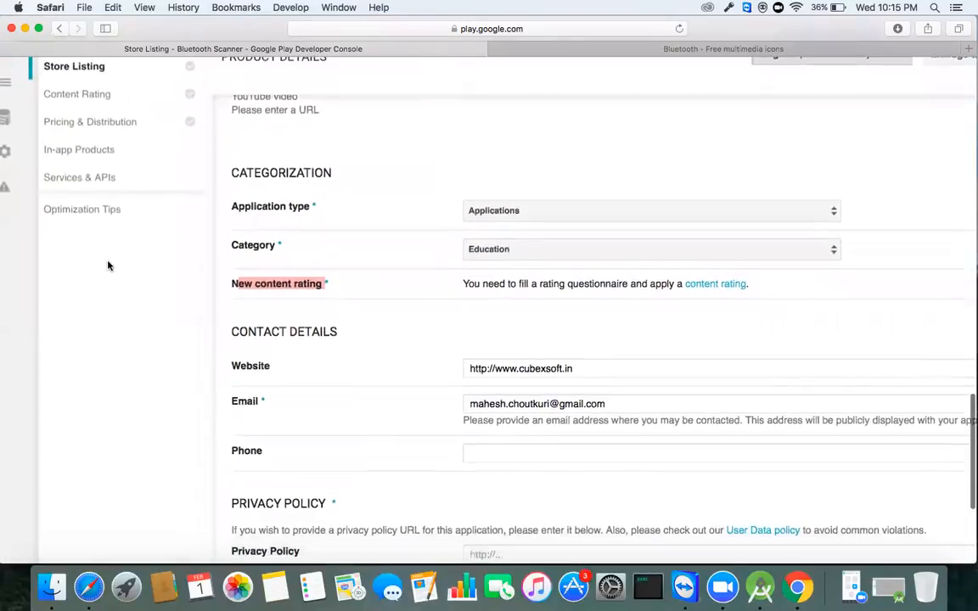
pyautogui.scroll(-1, 108, 266)
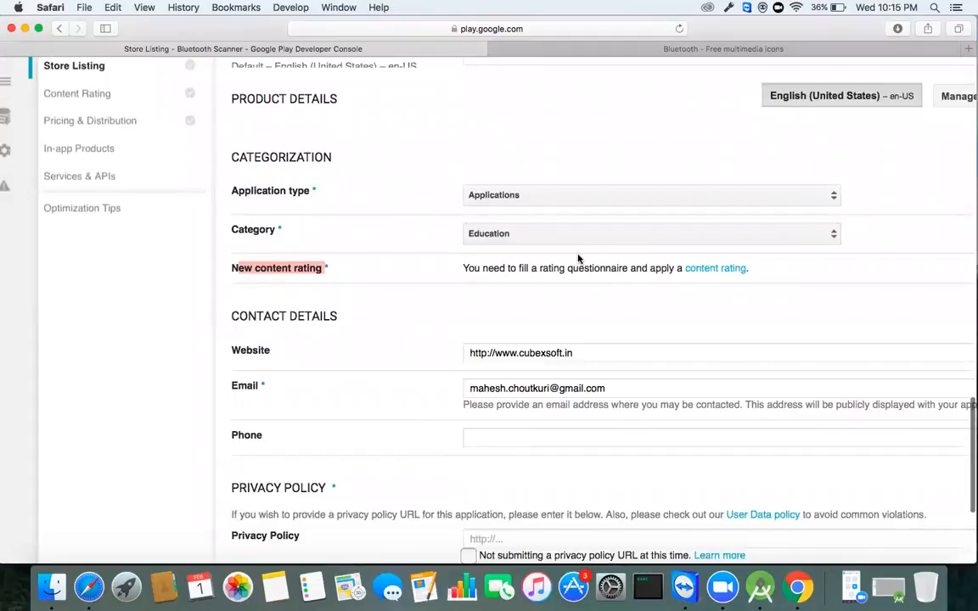
pyautogui.scroll(-2, 578, 258)
pyautogui.scroll(-1, 571, 243)
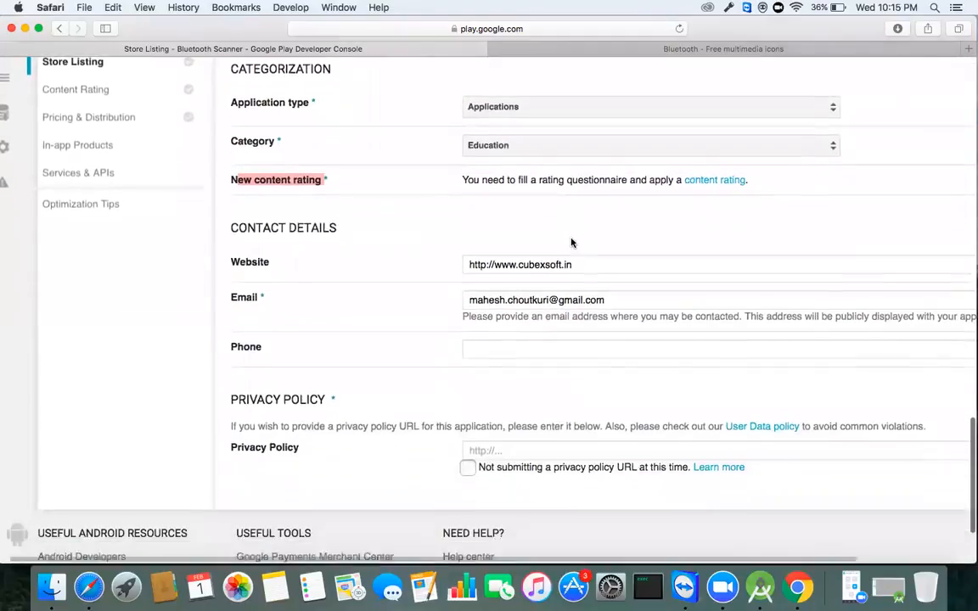
pyautogui.scroll(-1, 571, 243)
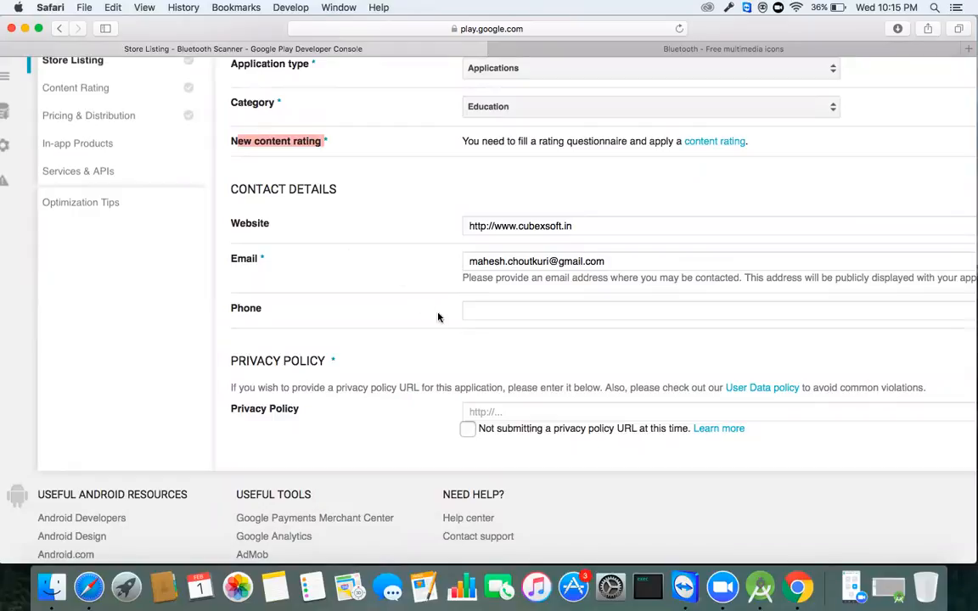
pyautogui.scroll(-1, 490, 365)
pyautogui.hscroll(2, 490, 365)
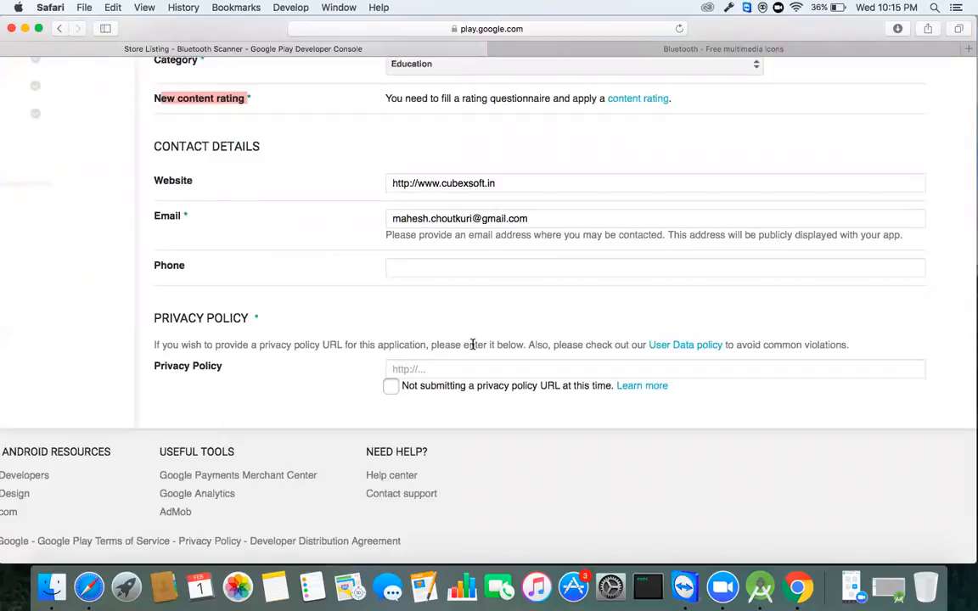
pyautogui.click(392, 387)
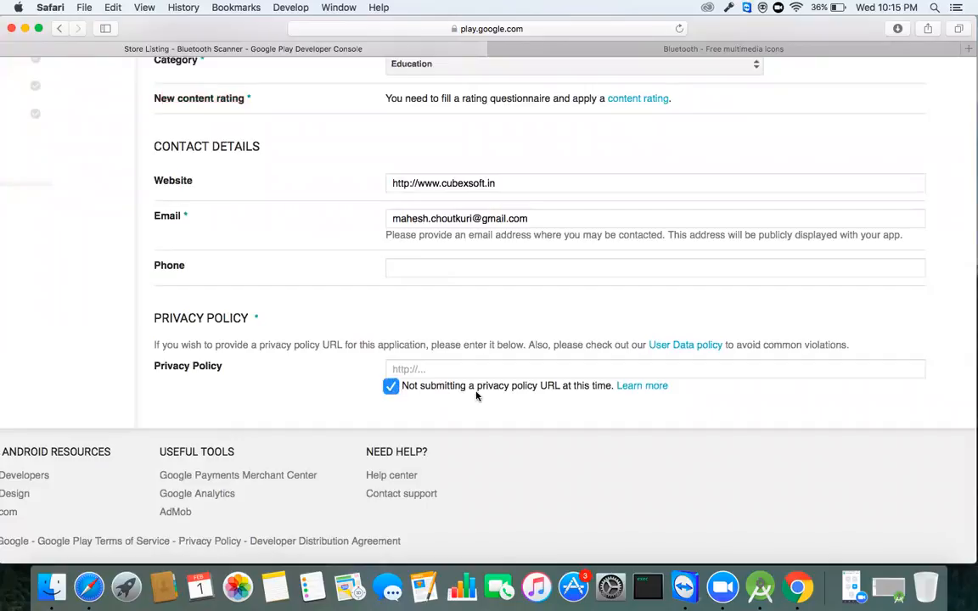
pyautogui.hscroll(3, 569, 377)
pyautogui.scroll(15, 569, 377)
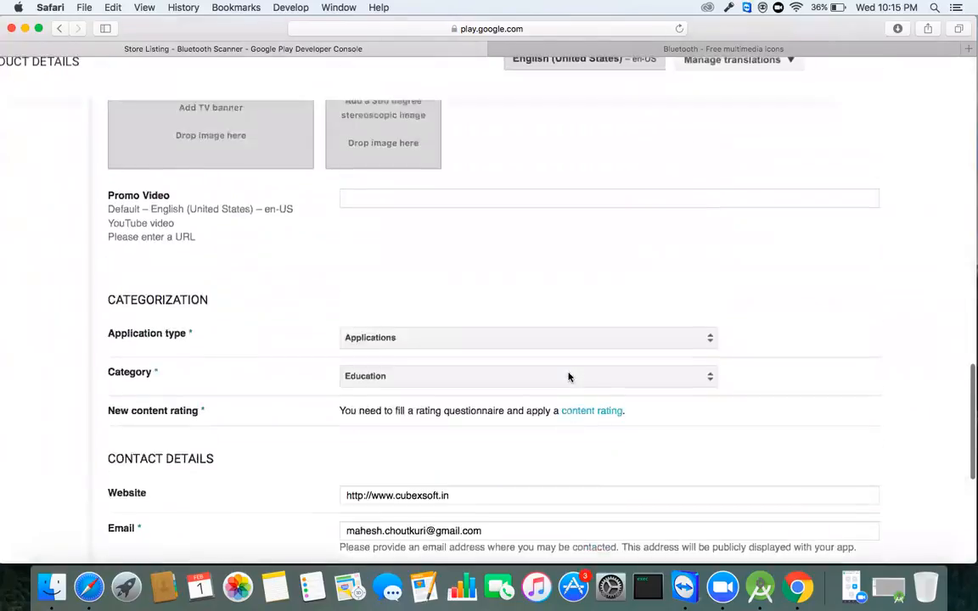
pyautogui.scroll(10, 569, 377)
pyautogui.hscroll(-3, 569, 376)
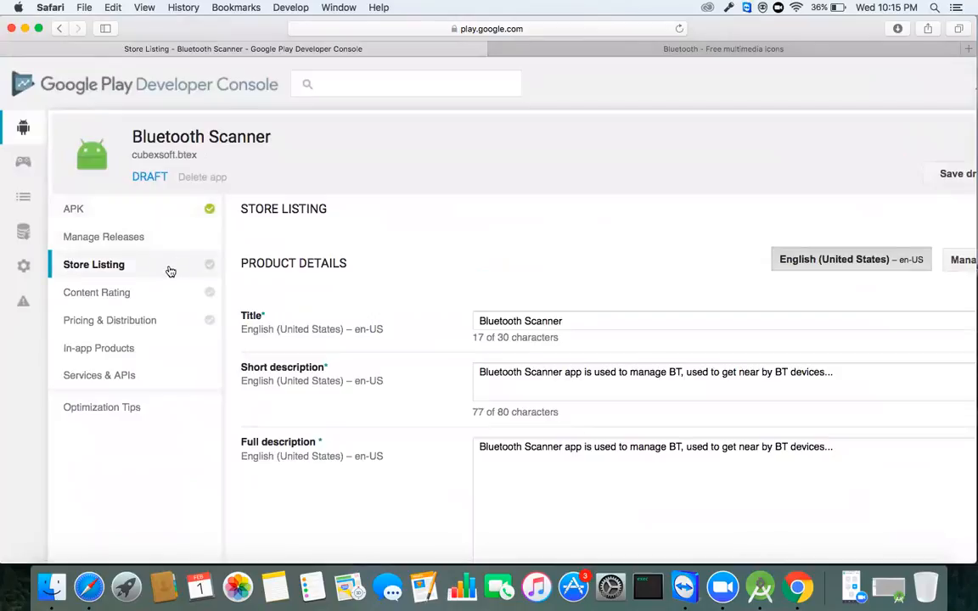
pyautogui.hscroll(2, 458, 276)
pyautogui.scroll(-1, 471, 284)
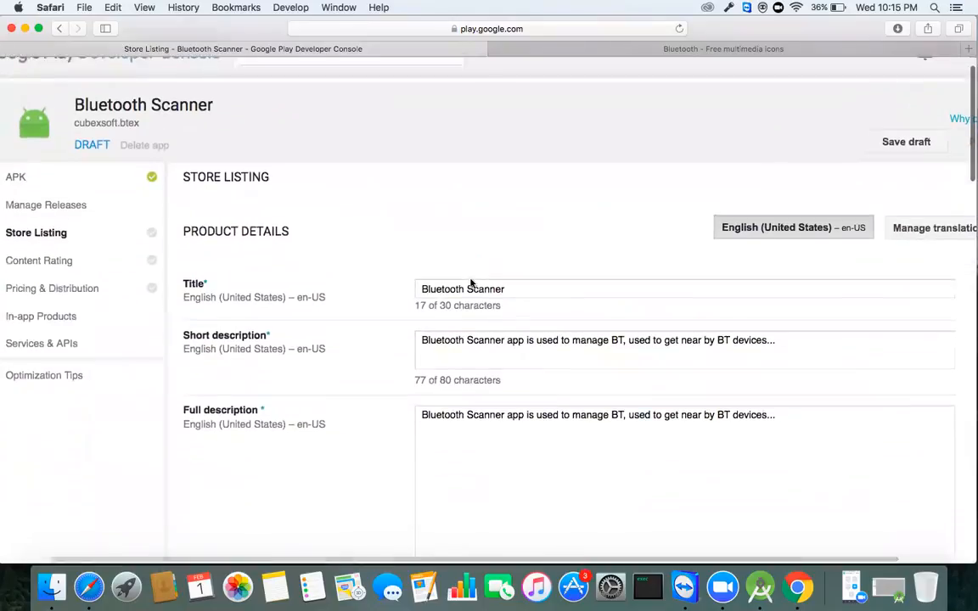
pyautogui.scroll(-1, 471, 285)
pyautogui.hscroll(-1, 471, 284)
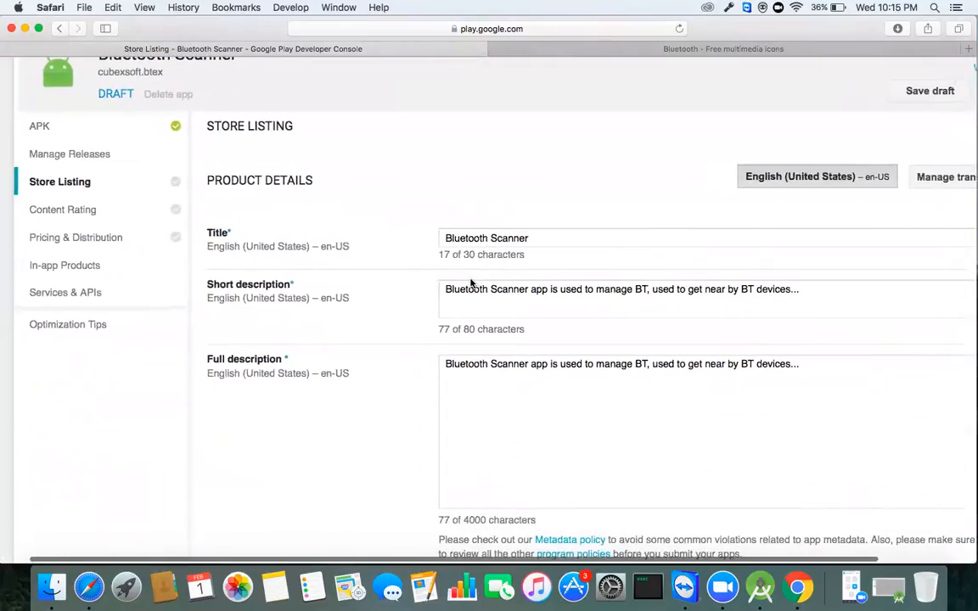
pyautogui.scroll(-3, 471, 284)
pyautogui.hscroll(1, 471, 284)
pyautogui.scroll(-10, 470, 279)
pyautogui.scroll(-7, 469, 278)
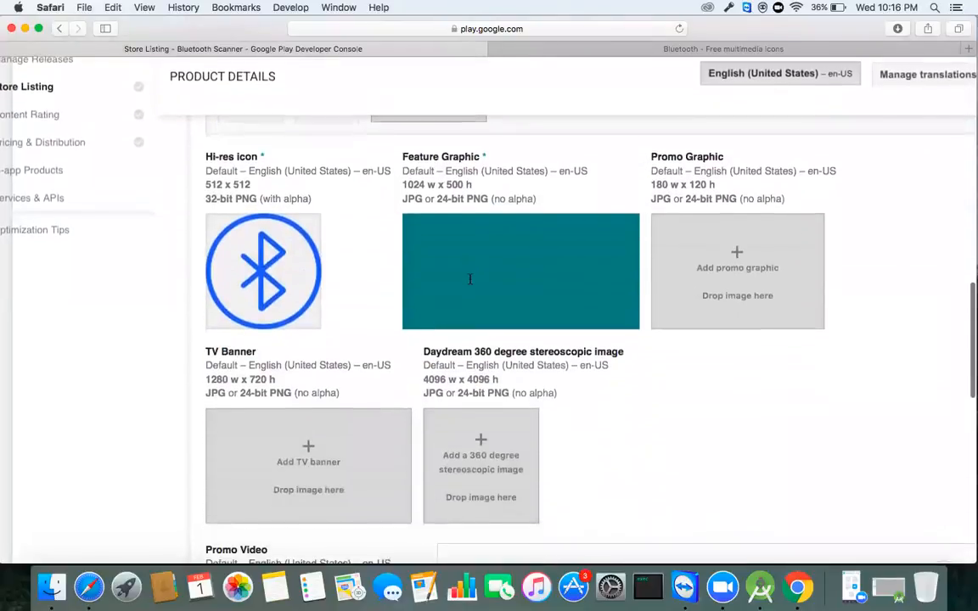
pyautogui.scroll(-10, 469, 278)
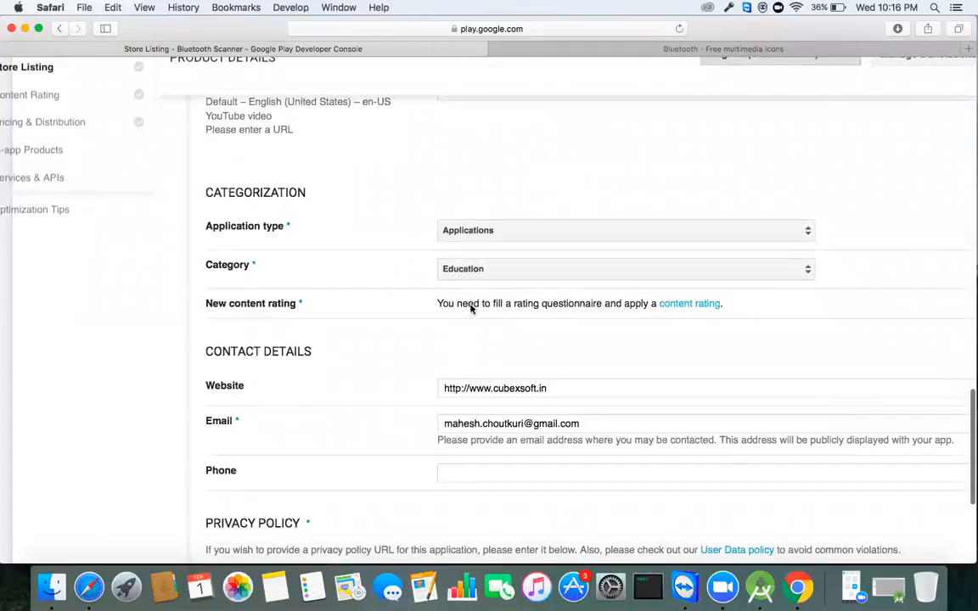
pyautogui.scroll(-1, 497, 381)
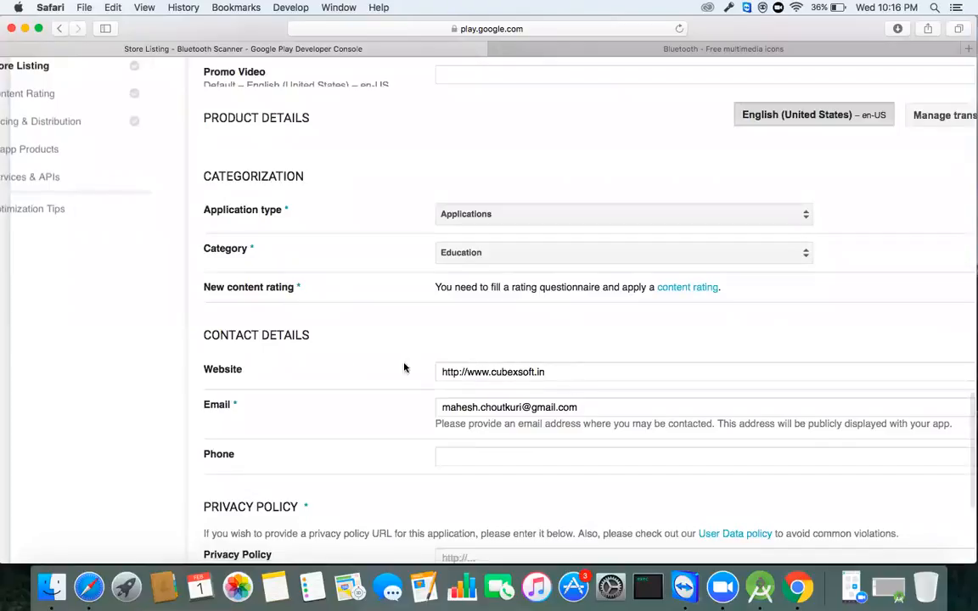
pyautogui.scroll(2, 282, 366)
pyautogui.scroll(2, 283, 367)
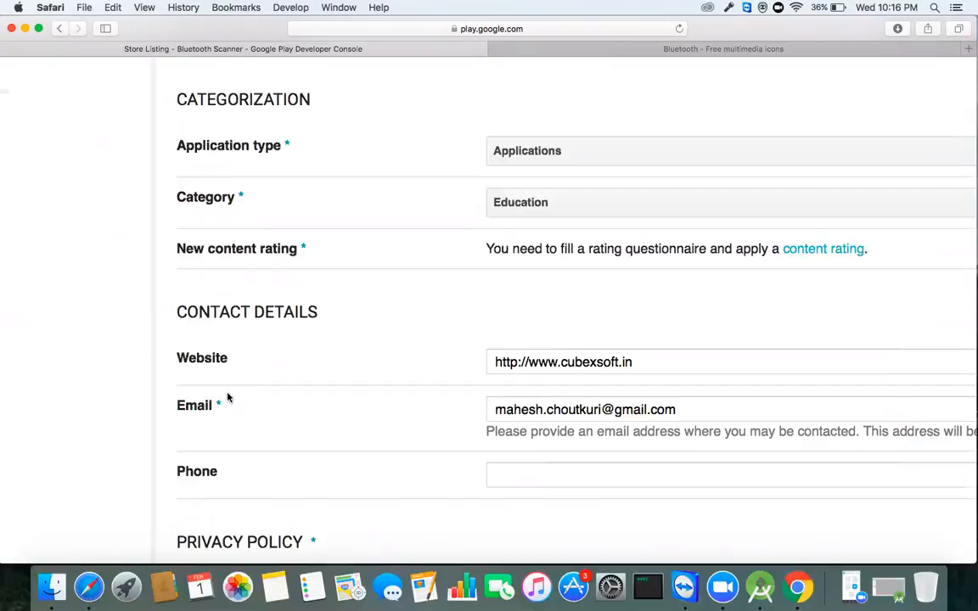
pyautogui.scroll(-5, 384, 399)
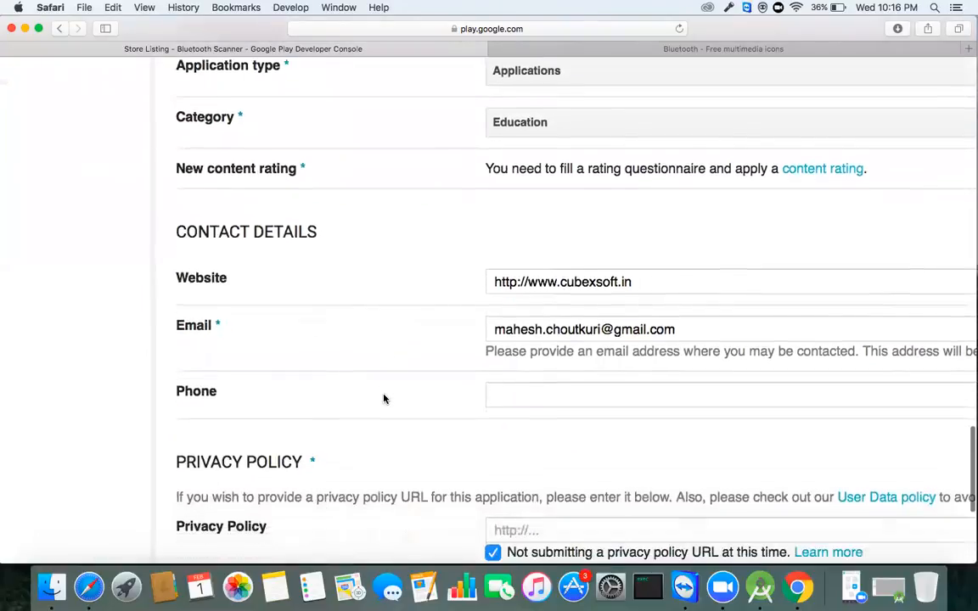
pyautogui.scroll(-3, 384, 399)
pyautogui.scroll(2, 383, 403)
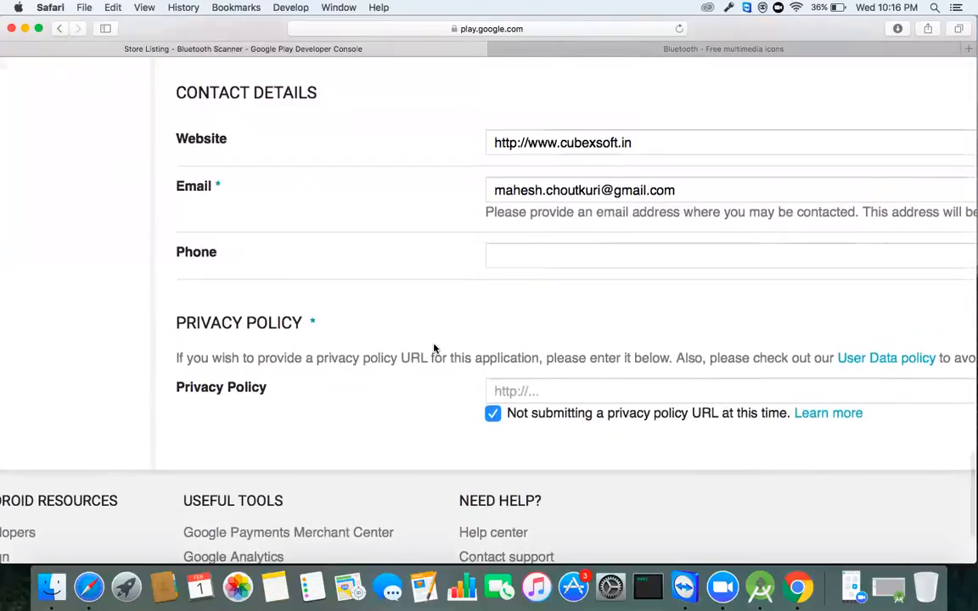
pyautogui.hscroll(-3, 434, 351)
pyautogui.scroll(10, 434, 351)
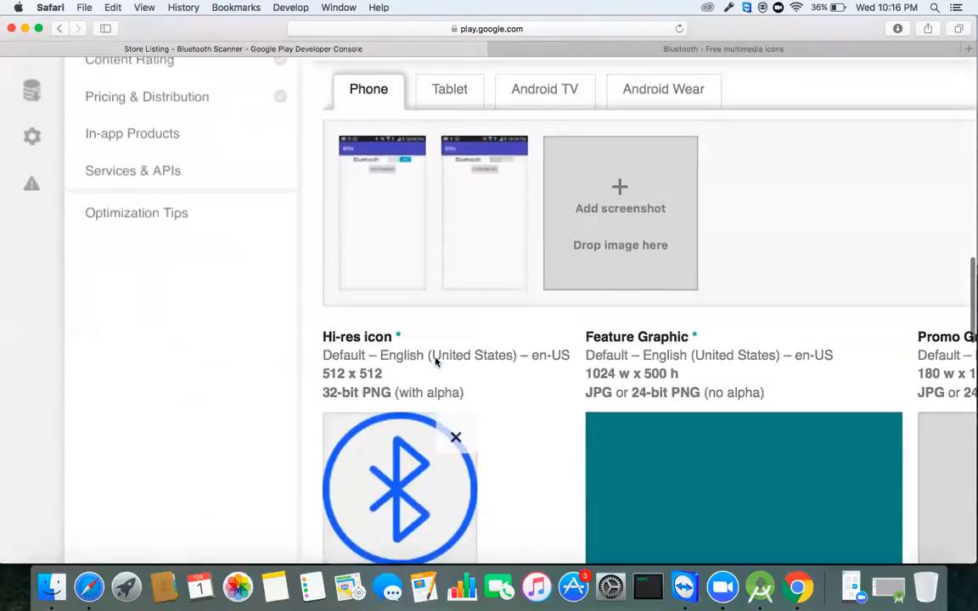
pyautogui.scroll(5, 437, 351)
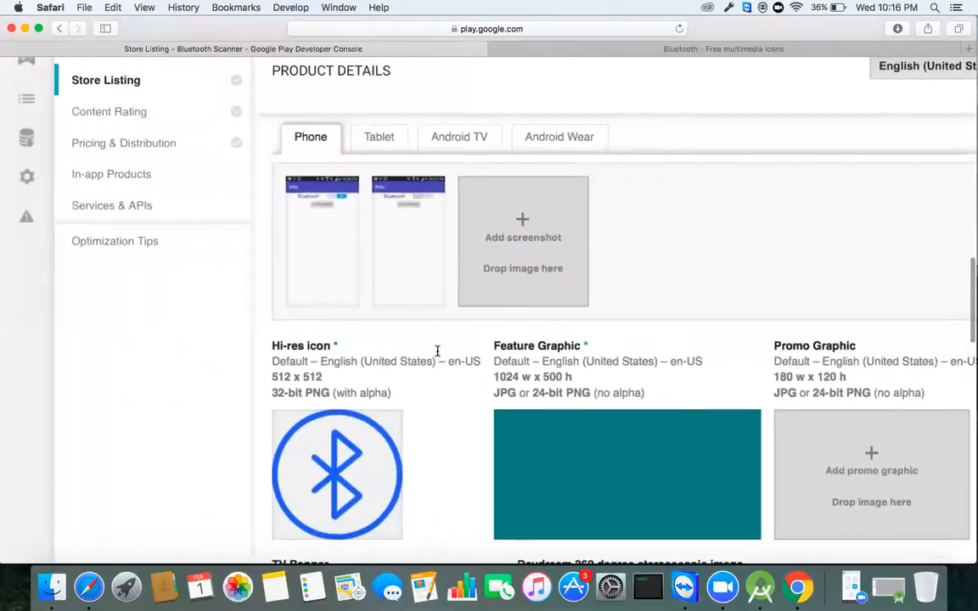
pyautogui.scroll(4, 438, 354)
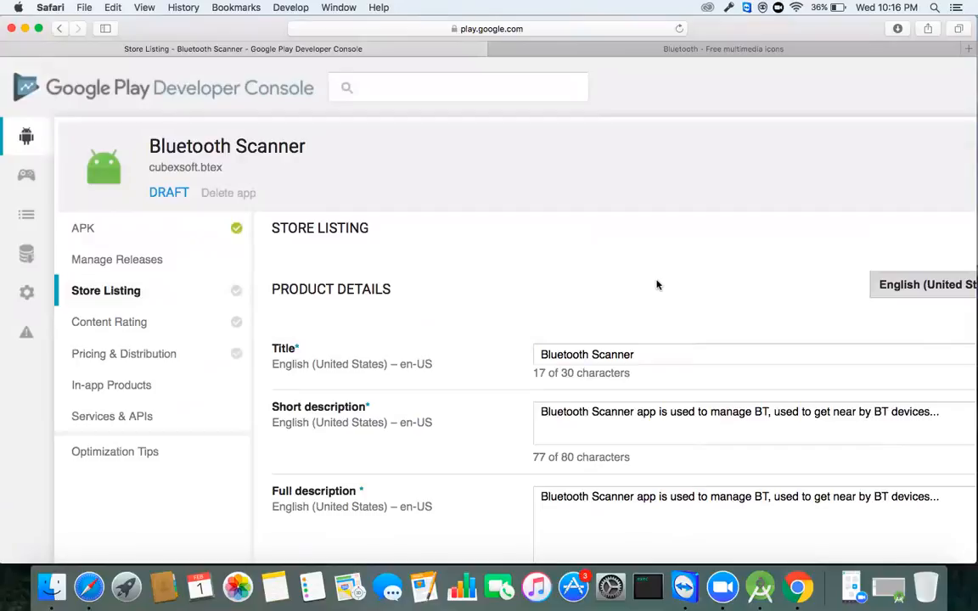
pyautogui.scroll(-15, 492, 346)
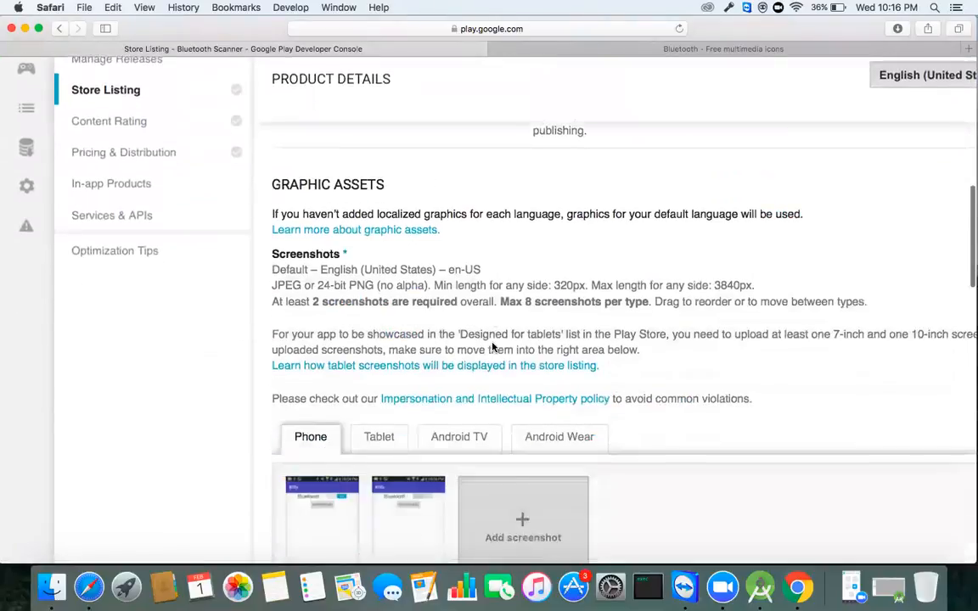
pyautogui.scroll(-10, 492, 347)
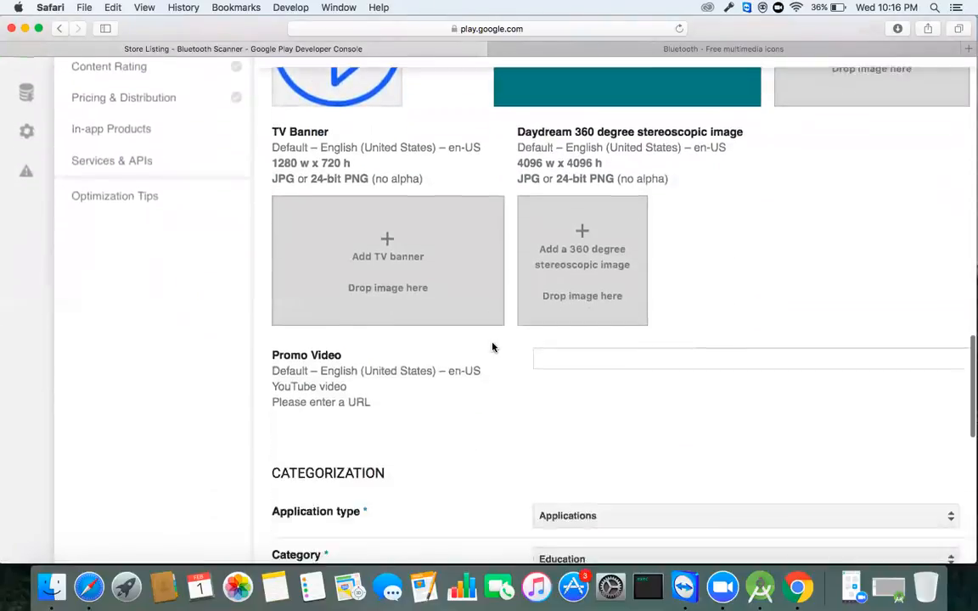
pyautogui.scroll(1, 499, 399)
pyautogui.scroll(-5, 499, 399)
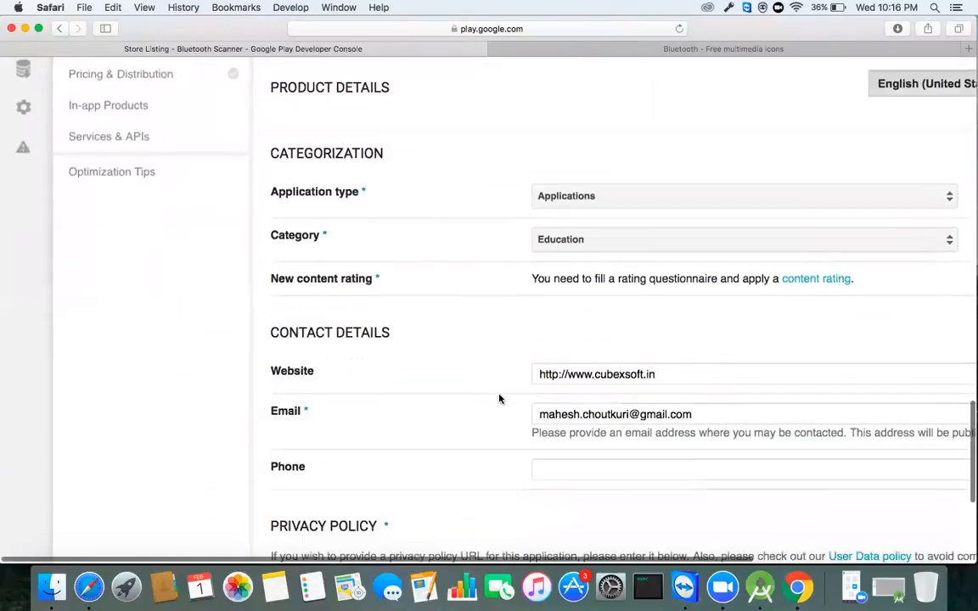
pyautogui.scroll(-2, 499, 399)
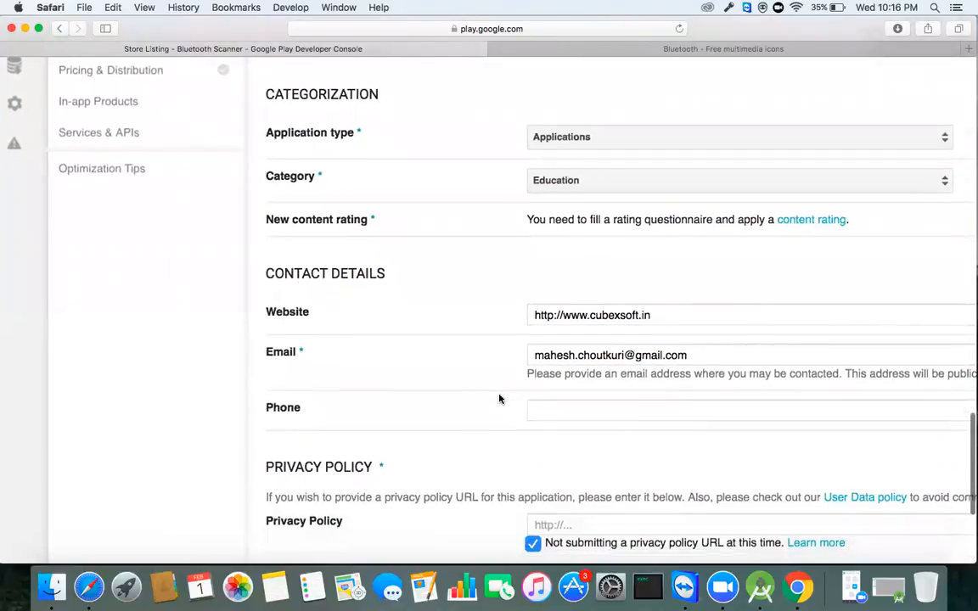
pyautogui.scroll(-3, 499, 398)
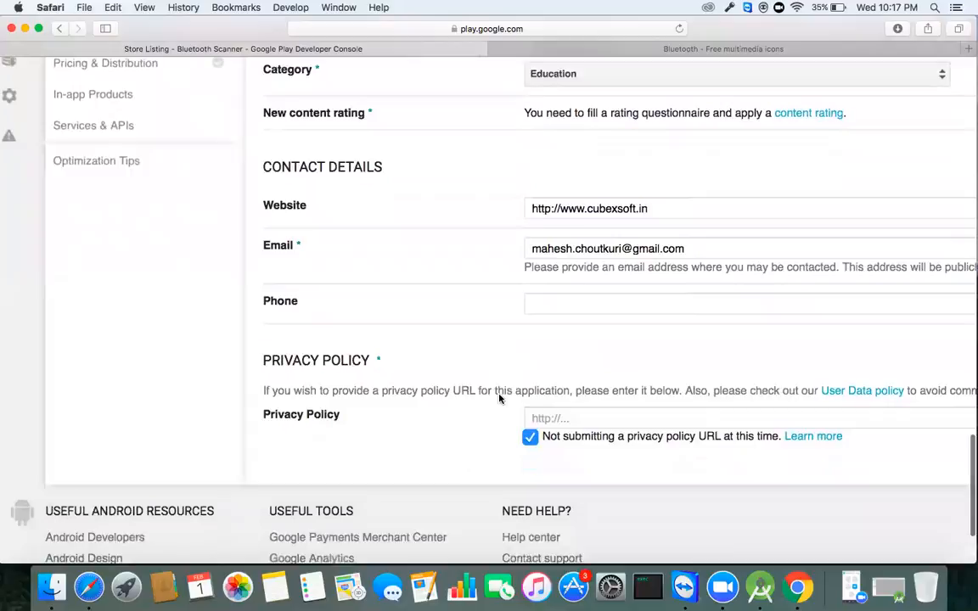
pyautogui.scroll(3, 499, 399)
pyautogui.scroll(5, 499, 399)
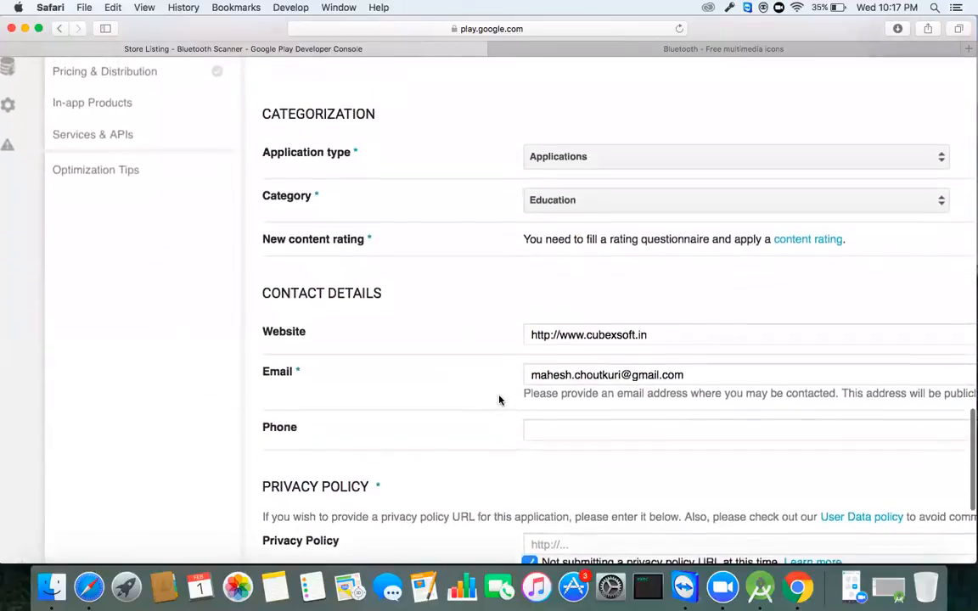
pyautogui.scroll(1, 500, 408)
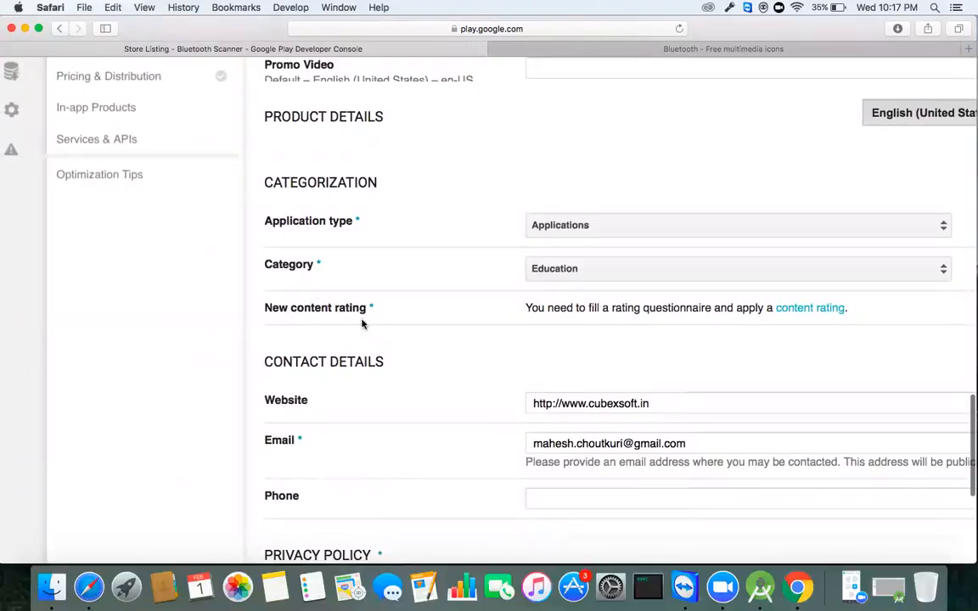
pyautogui.scroll(10, 362, 323)
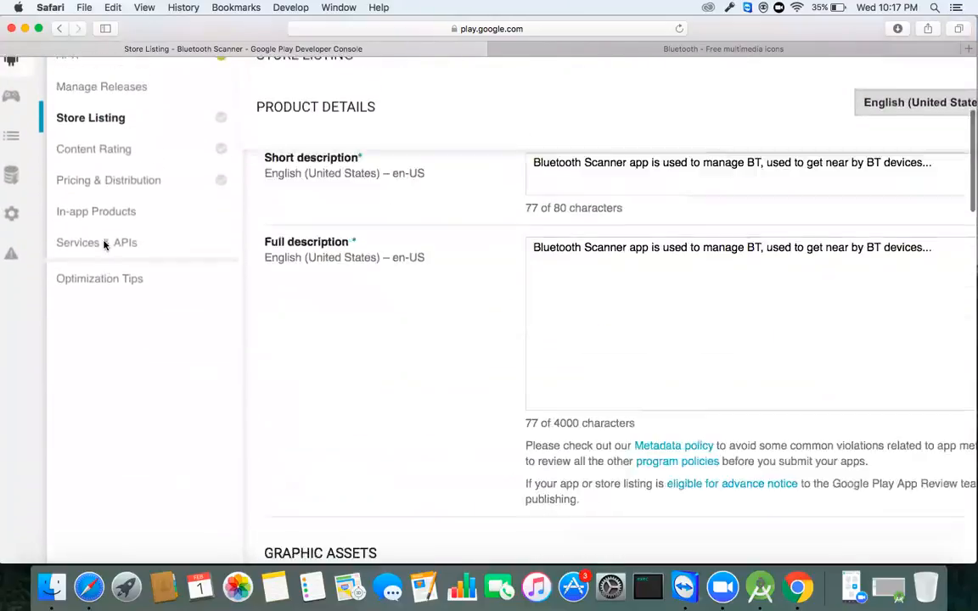
pyautogui.scroll(4, 104, 244)
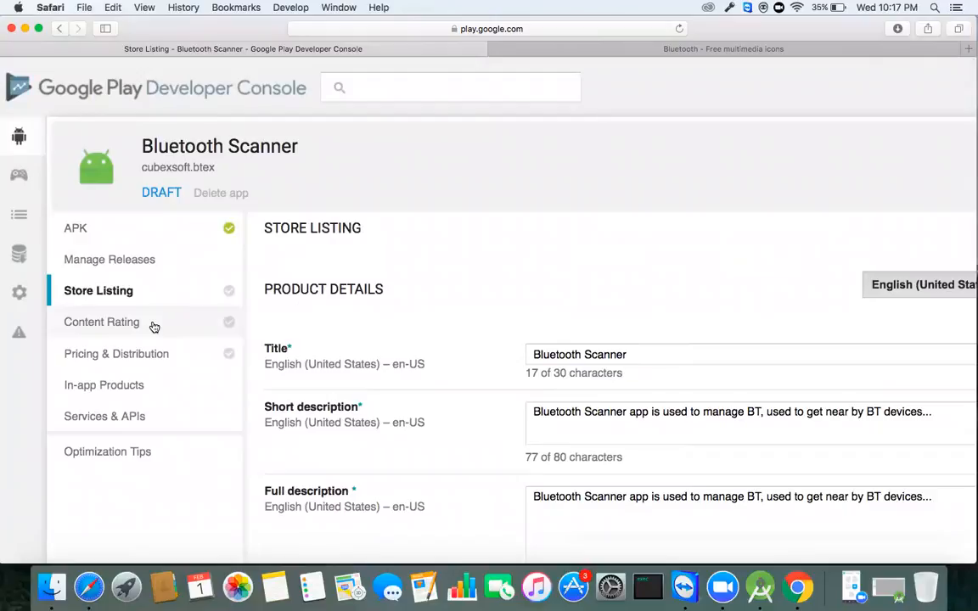
pyautogui.hscroll(5, 686, 313)
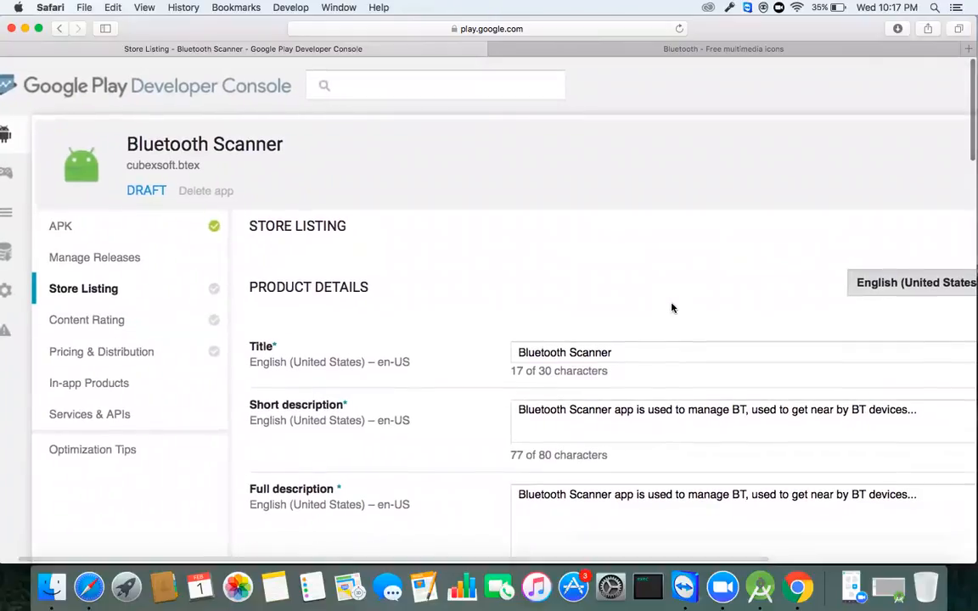
pyautogui.hscroll(-4, 573, 302)
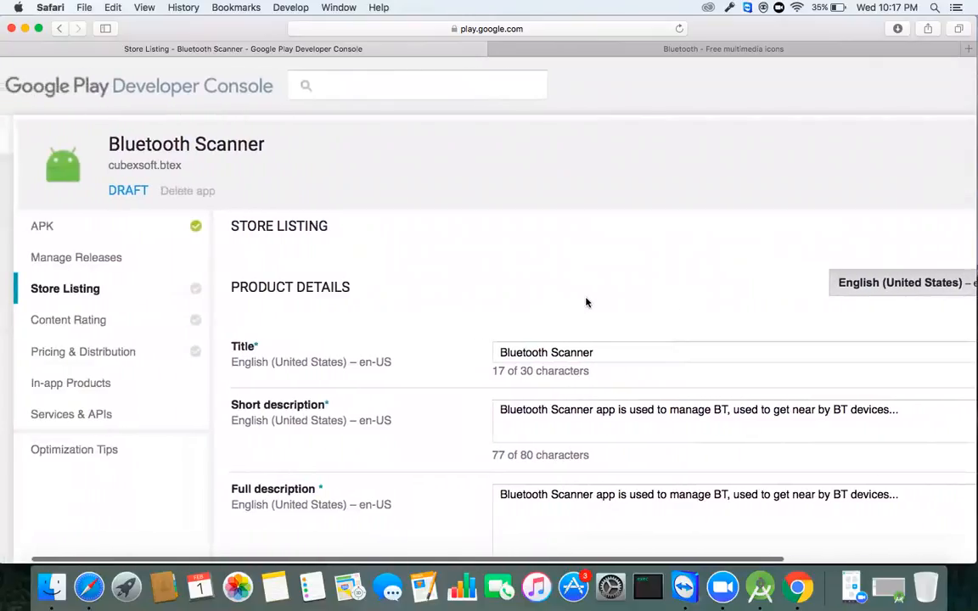
pyautogui.hscroll(9, 583, 302)
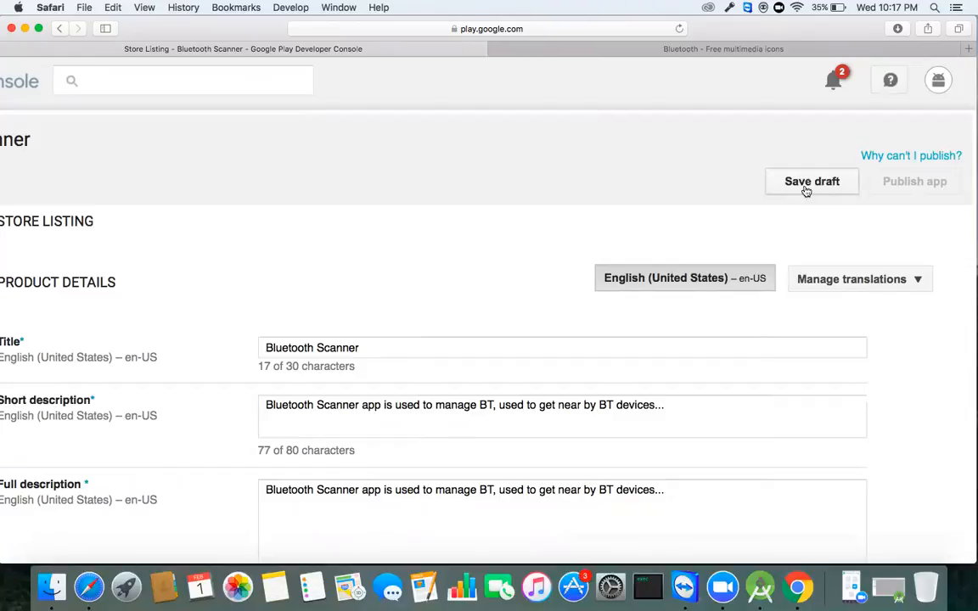
# Step: Save the draft and wait for the 'Your application has been saved' confirmation
pyautogui.click(806, 181)
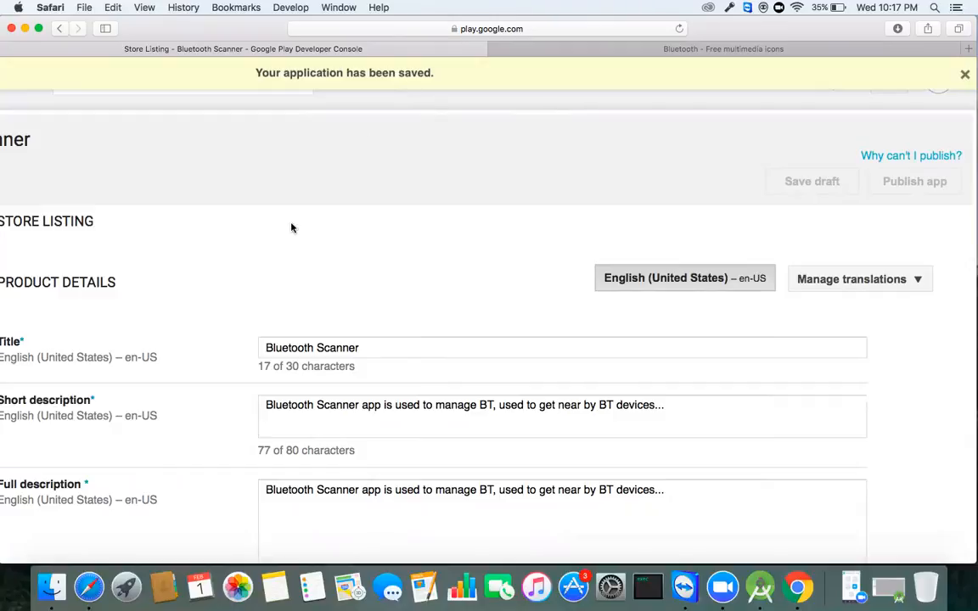
pyautogui.hscroll(-2, 327, 218)
pyautogui.hscroll(-5, 327, 217)
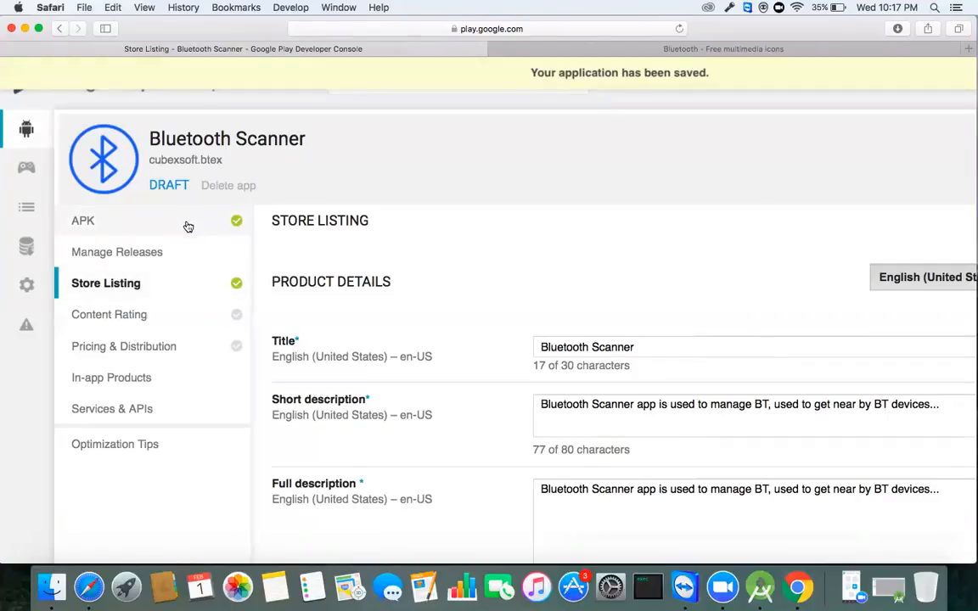
# Step: Open the Content Rating section and start the rating questionnaire
pyautogui.click(153, 316)
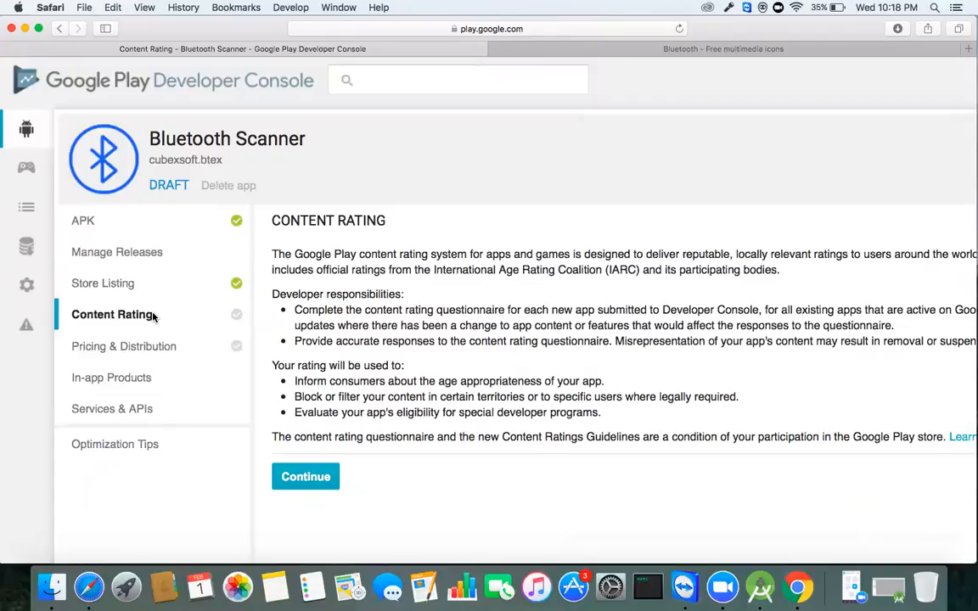
pyautogui.click(306, 477)
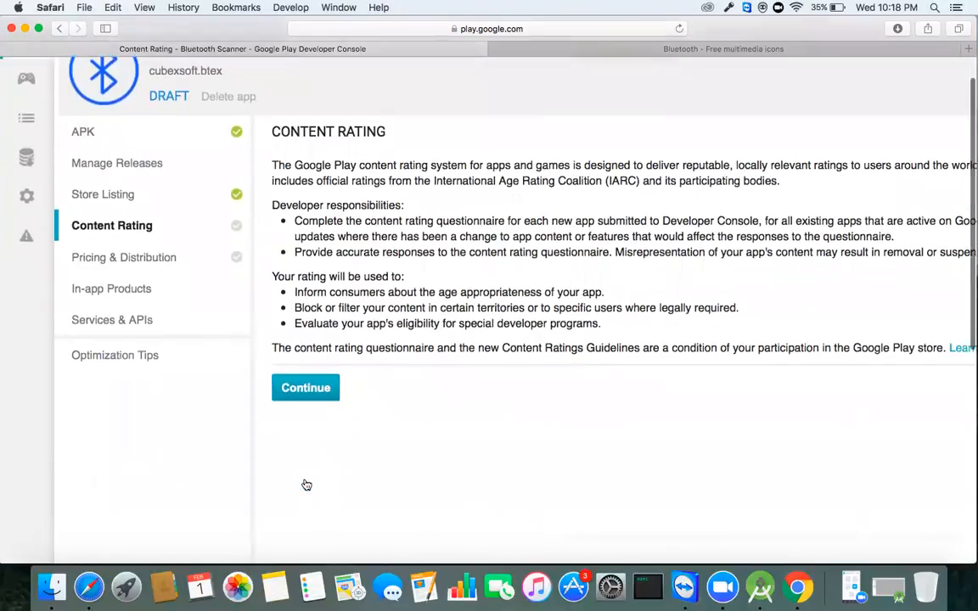
pyautogui.hscroll(4, 473, 329)
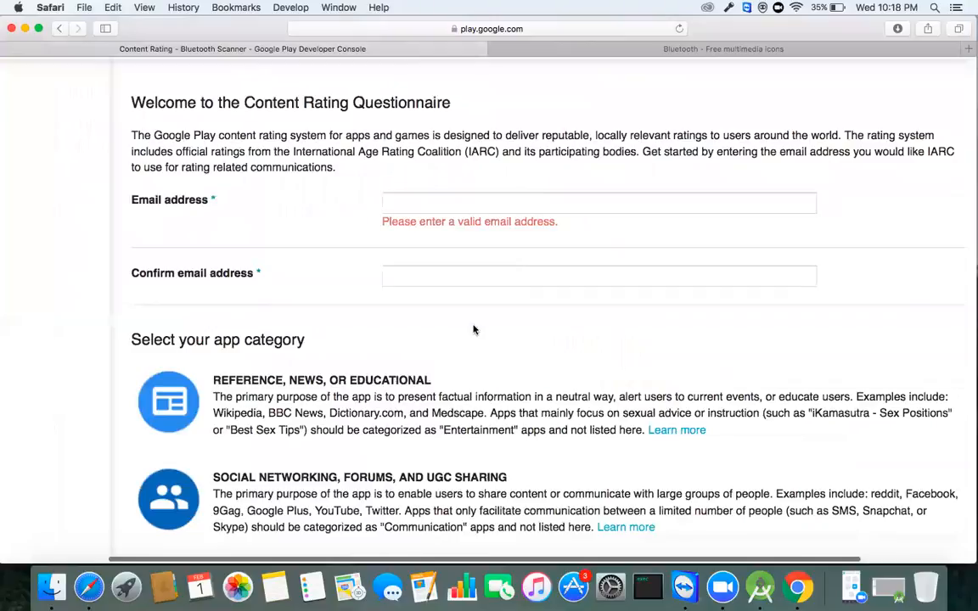
pyautogui.scroll(2, 474, 329)
# Step: Fill in the contact's e-mail in Email address and Confirm email address, then review the questionnaire
pyautogui.click(417, 278)
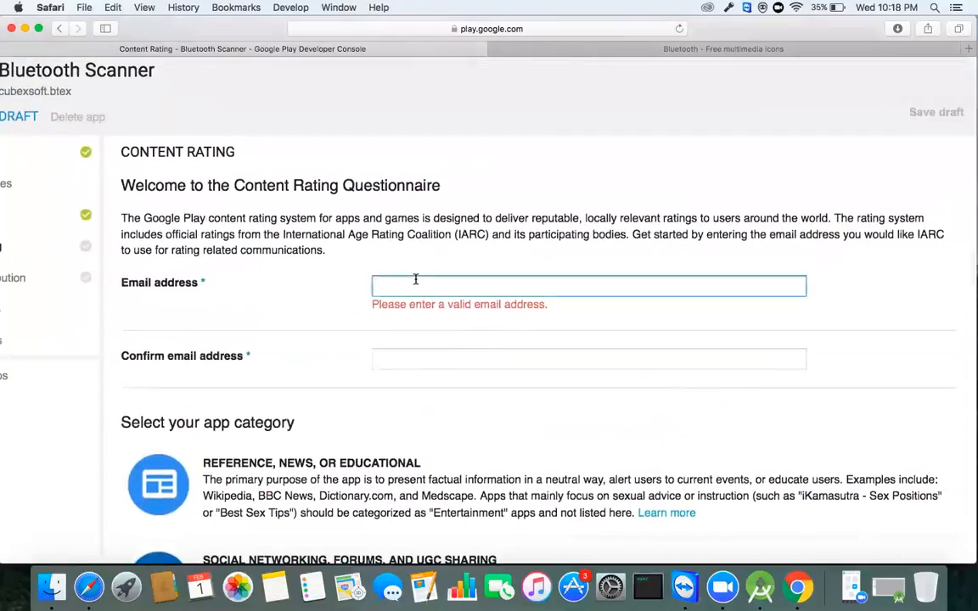
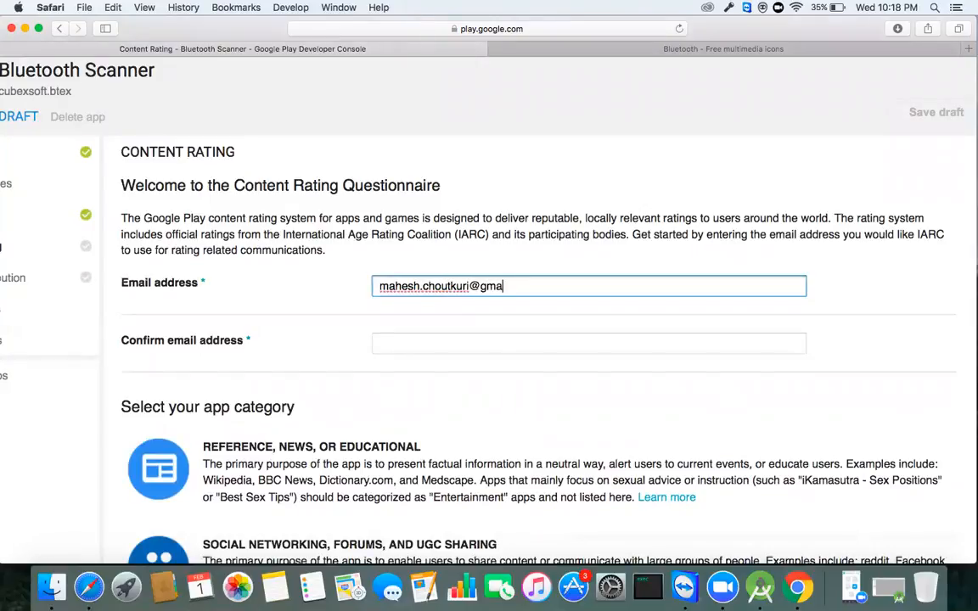
pyautogui.press('Tab')
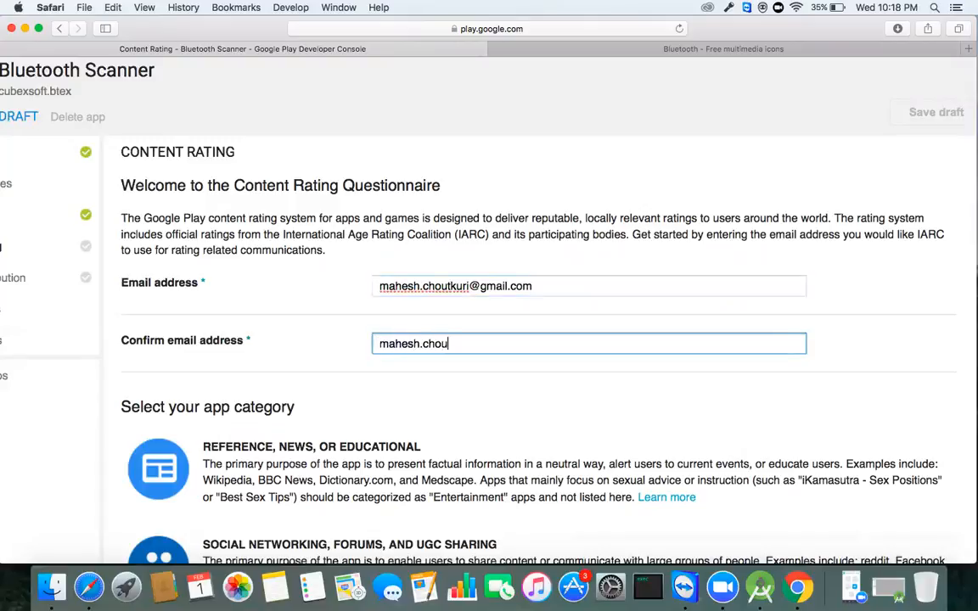
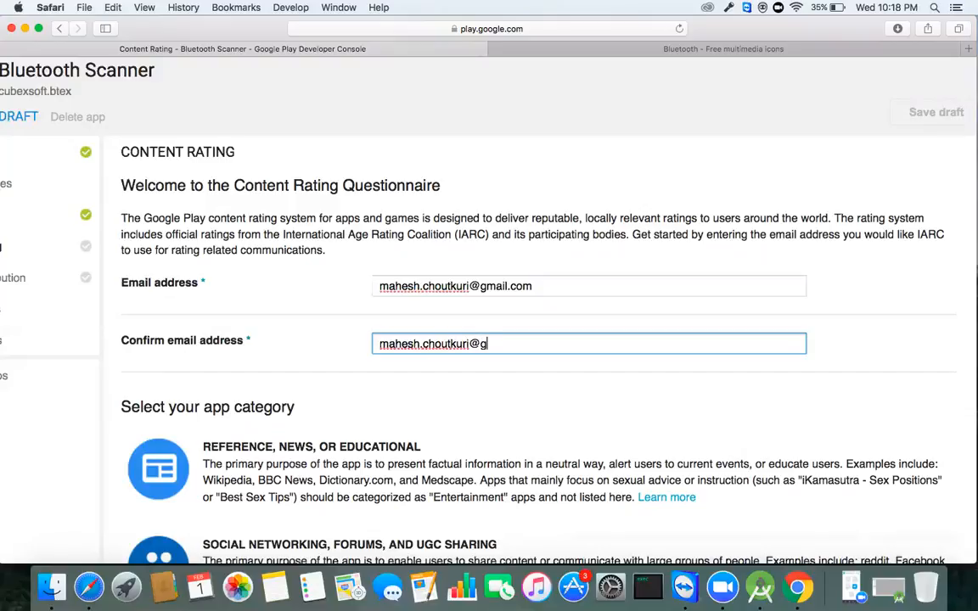
pyautogui.hscroll(-3, 440, 283)
pyautogui.scroll(-2, 439, 282)
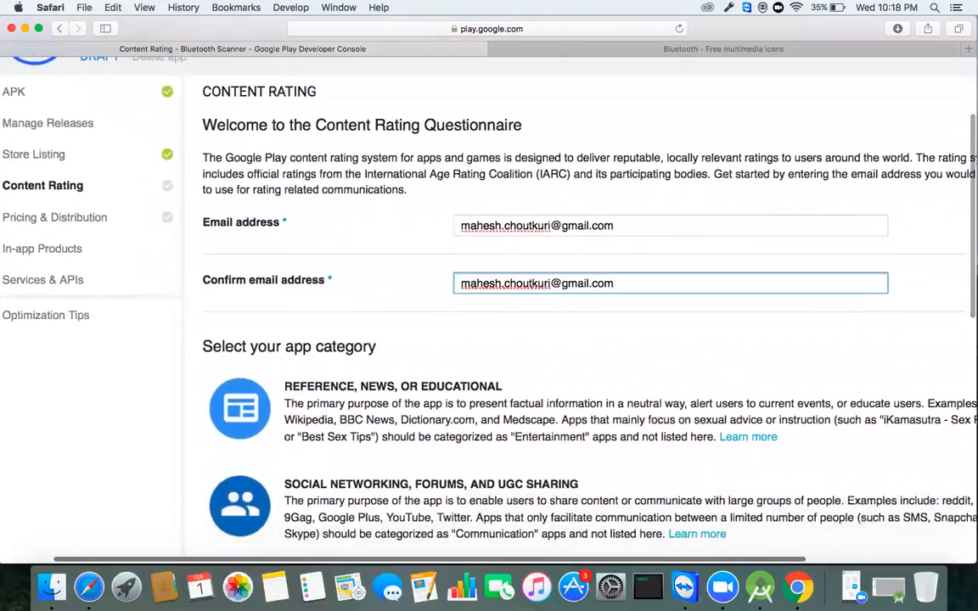
pyautogui.scroll(-1, 389, 245)
pyautogui.hscroll(2, 389, 244)
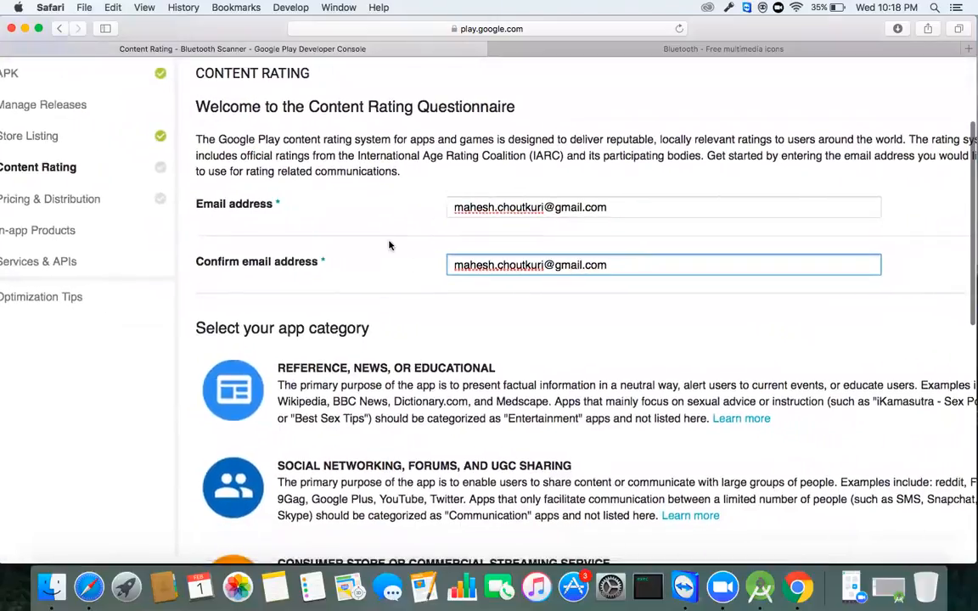
pyautogui.scroll(-3, 354, 279)
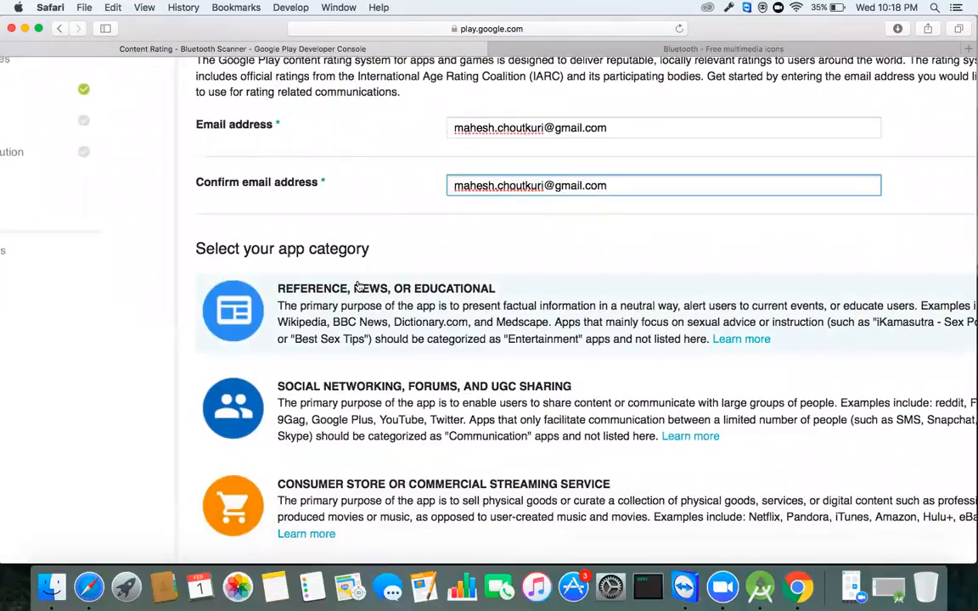
pyautogui.hscroll(1, 357, 286)
pyautogui.scroll(1, 358, 286)
pyautogui.hscroll(2, 359, 286)
pyautogui.scroll(-2, 359, 286)
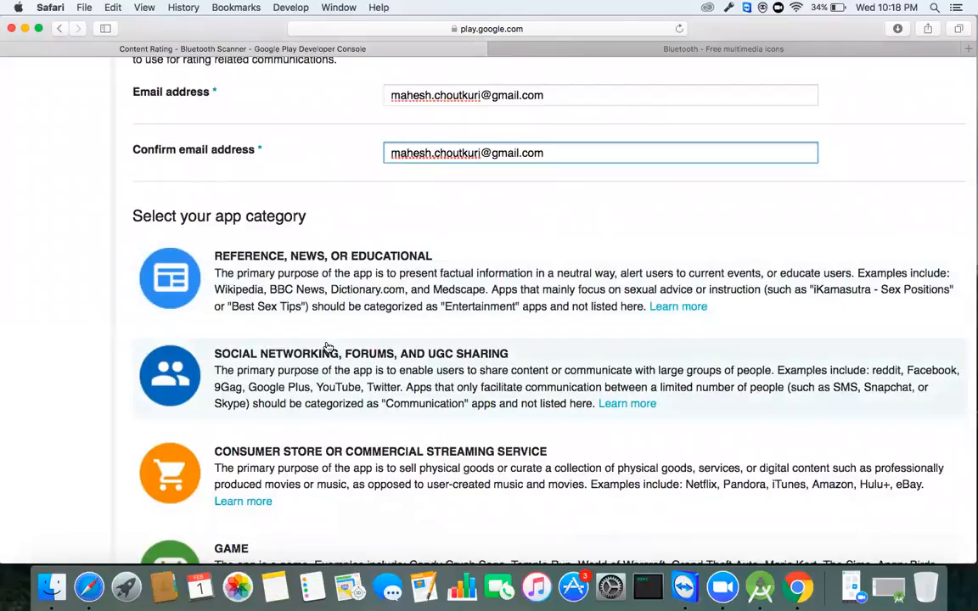
pyautogui.scroll(-3, 328, 348)
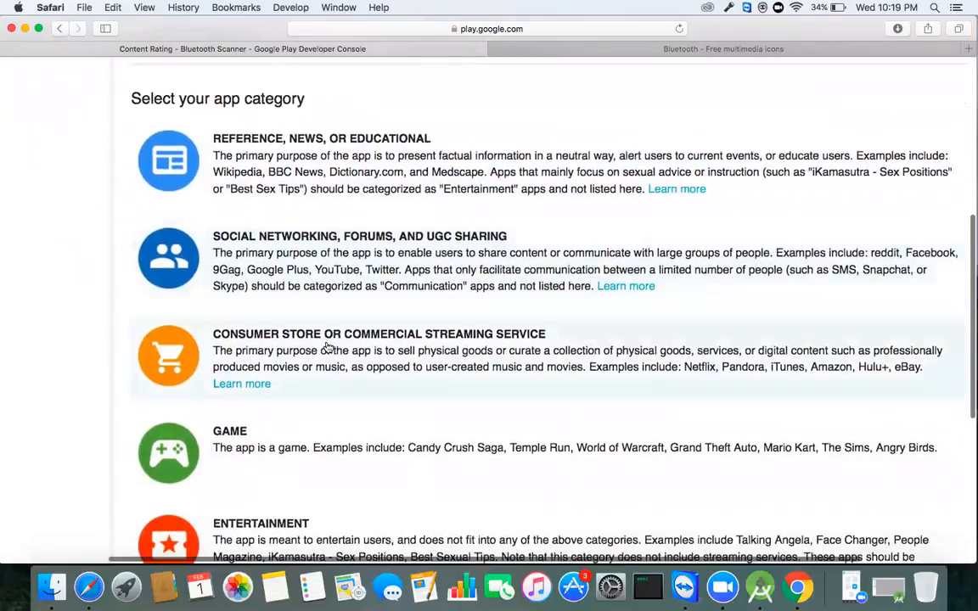
pyautogui.scroll(1, 327, 348)
pyautogui.scroll(-5, 327, 348)
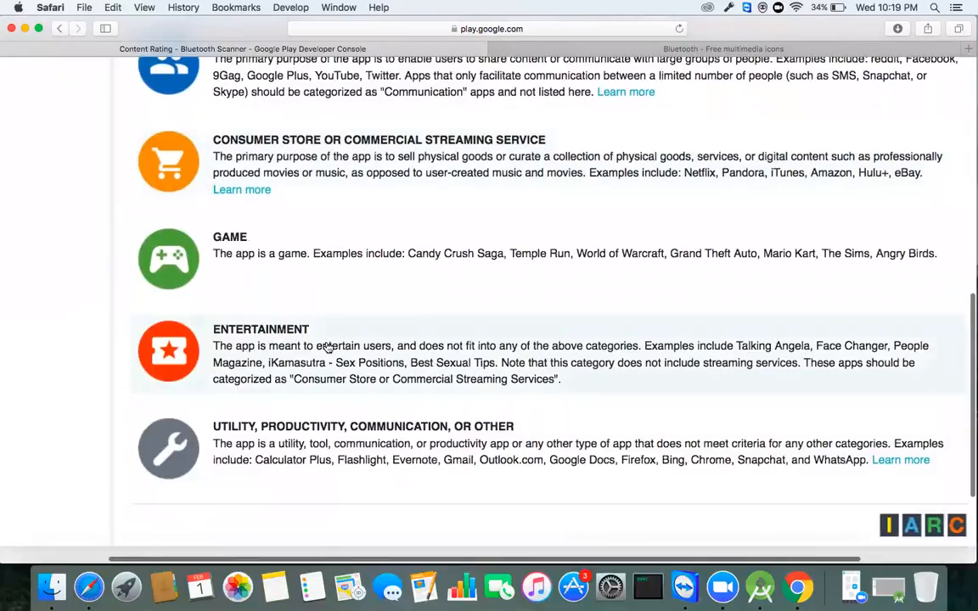
pyautogui.scroll(6, 327, 348)
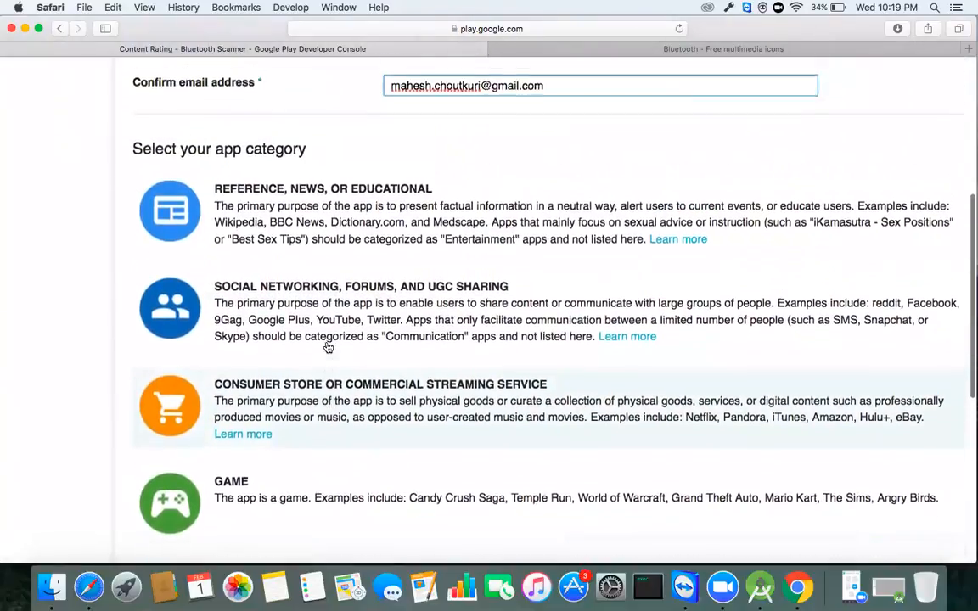
pyautogui.scroll(1, 327, 348)
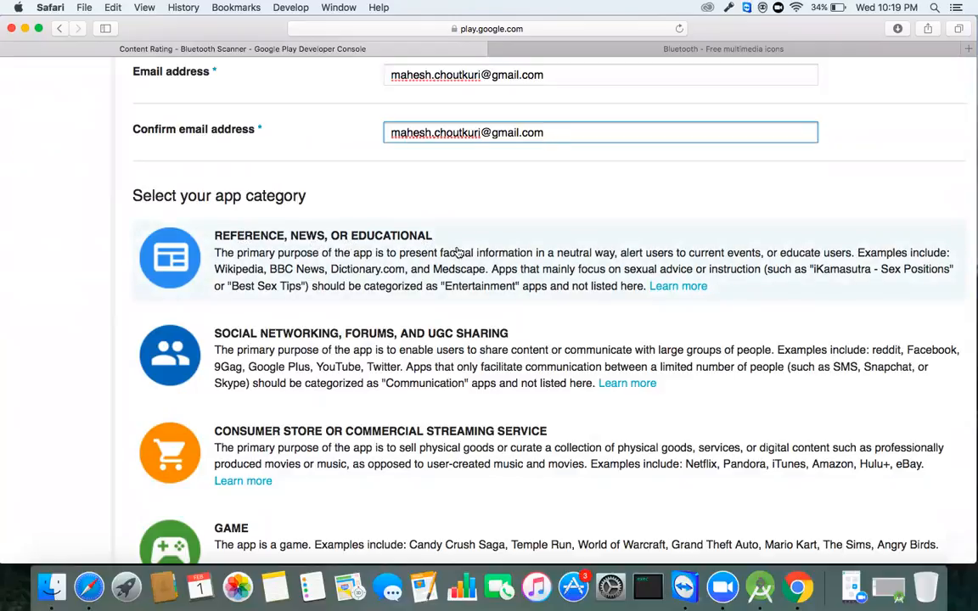
# Step: Choose the Reference, News, or Educational category for the rating questionnaire
pyautogui.click(403, 244)
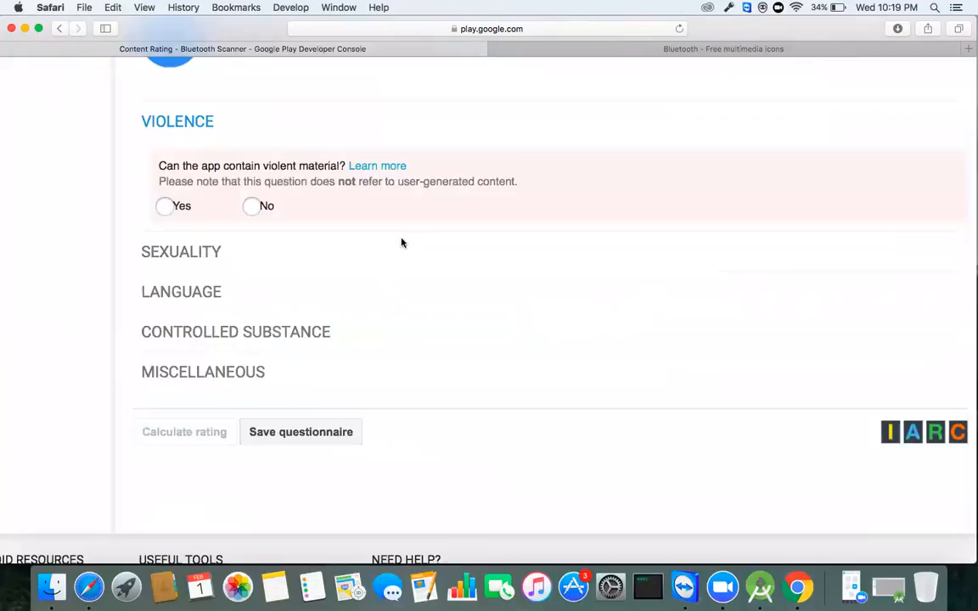
pyautogui.scroll(3, 402, 246)
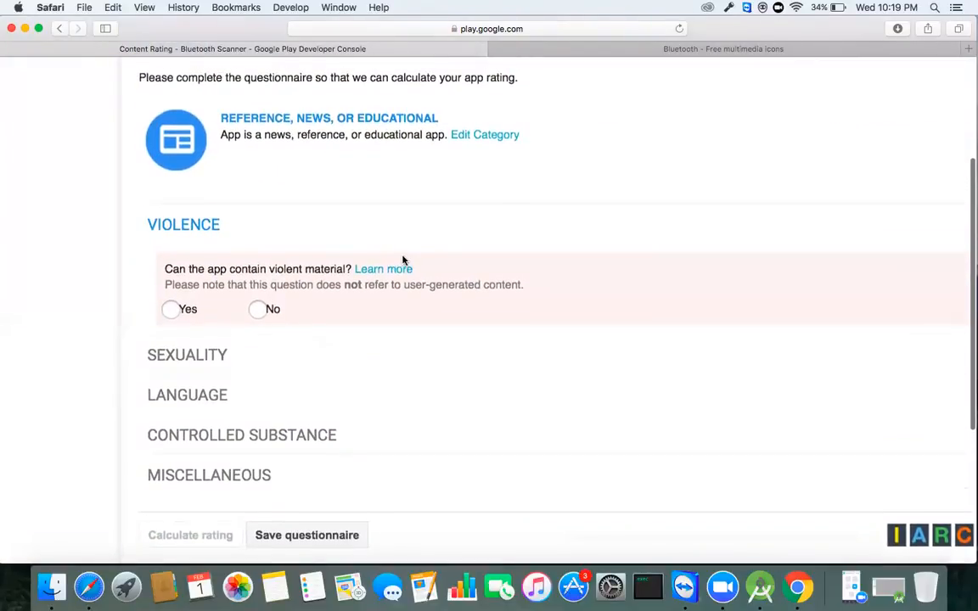
pyautogui.scroll(2, 402, 260)
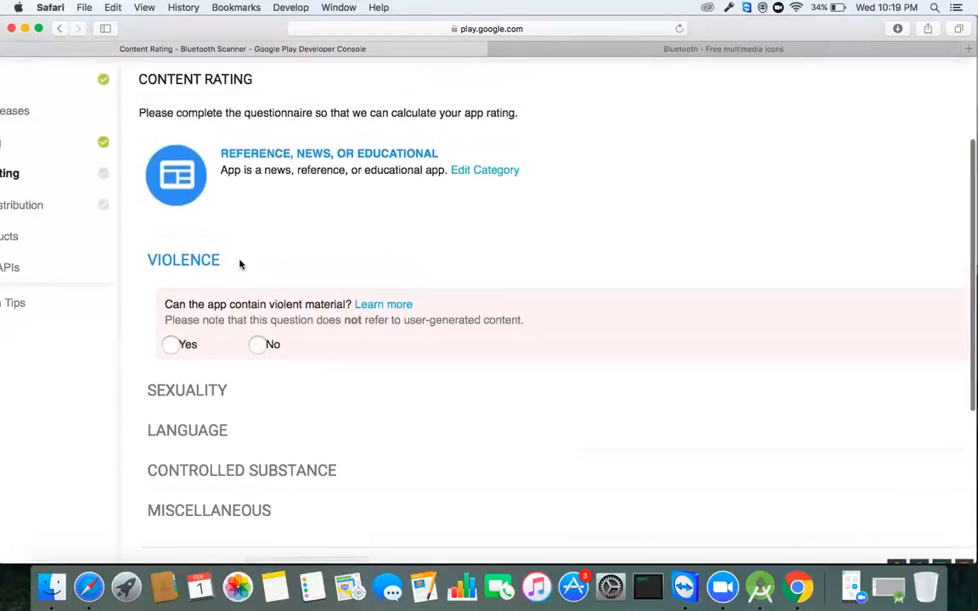
pyautogui.hscroll(-5, 235, 272)
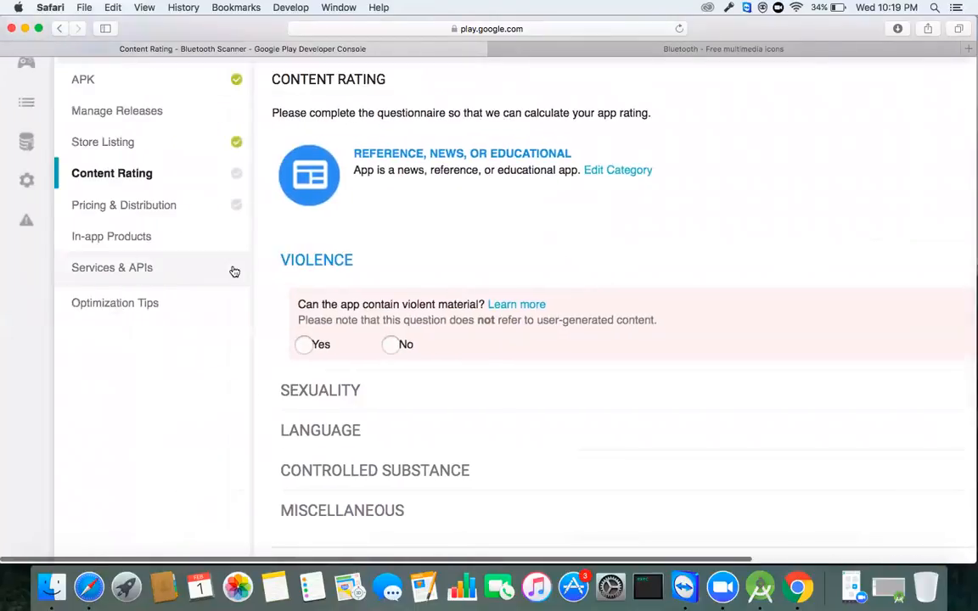
# Step: Answer No to the violence, sexual material, offensive language and illegal drugs questions
pyautogui.click(390, 345)
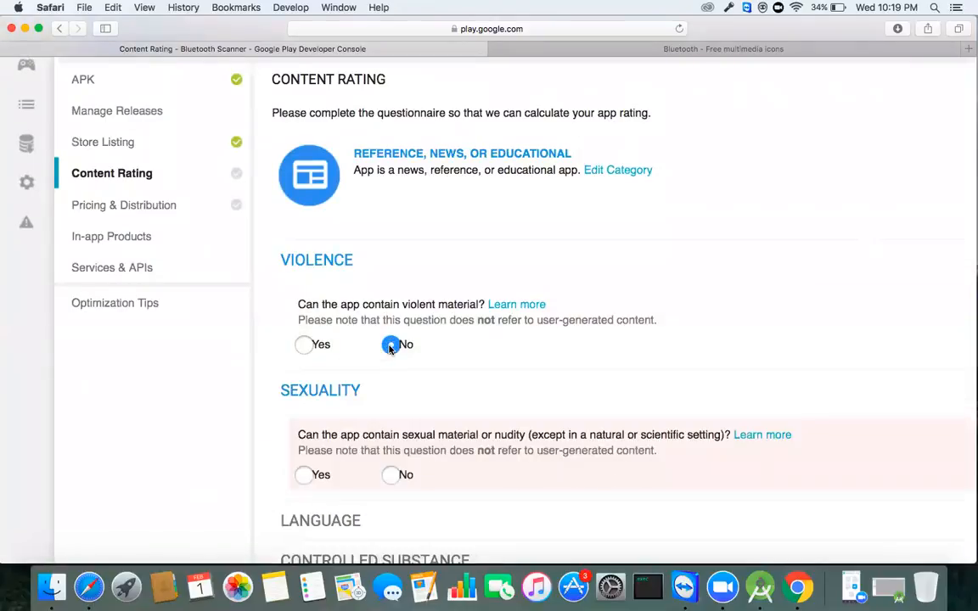
pyautogui.scroll(-3, 369, 391)
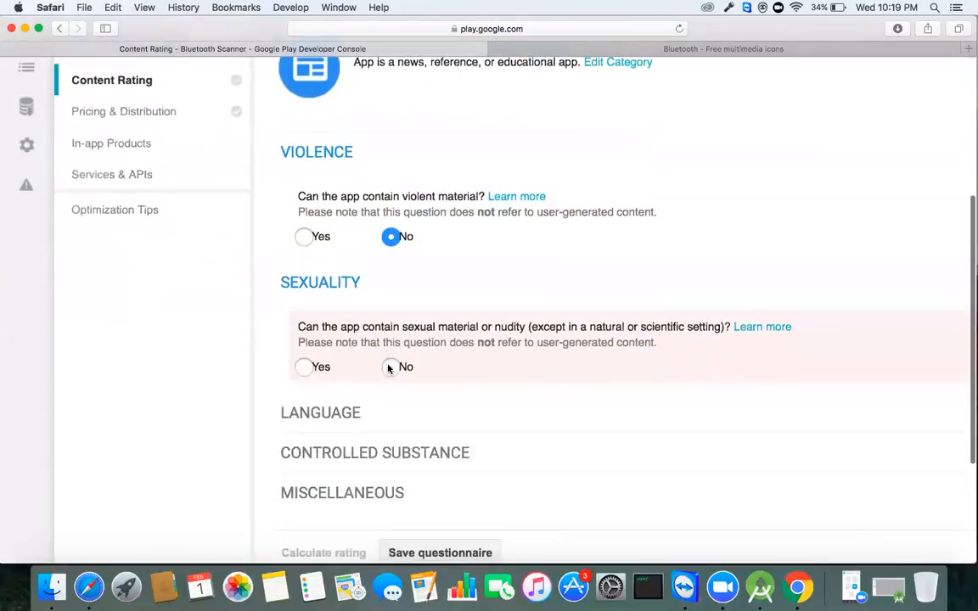
pyautogui.click(390, 367)
pyautogui.scroll(-3, 375, 398)
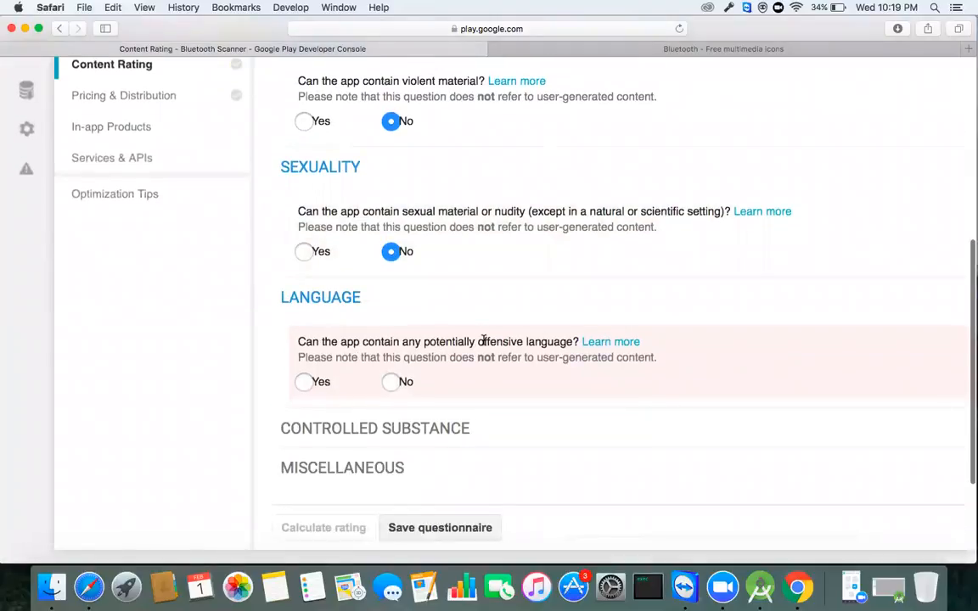
pyautogui.click(392, 382)
pyautogui.scroll(-1, 393, 387)
pyautogui.scroll(-5, 393, 384)
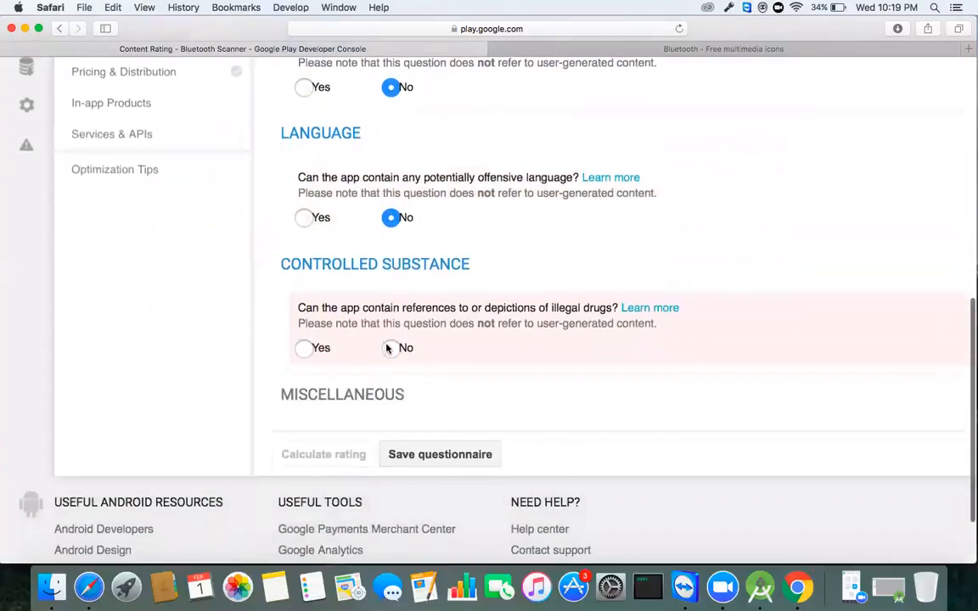
pyautogui.click(391, 350)
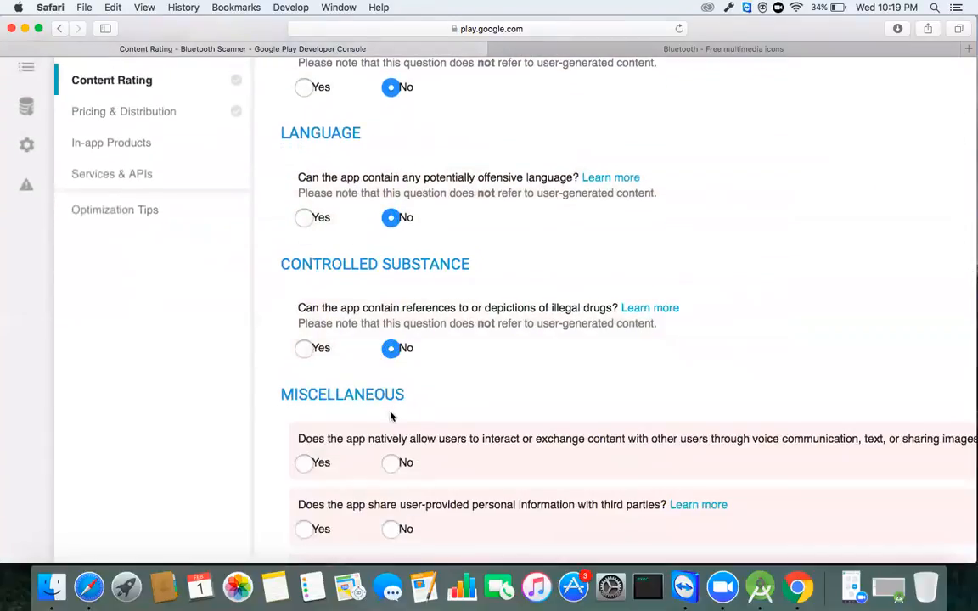
pyautogui.scroll(-5, 398, 441)
pyautogui.scroll(-3, 400, 442)
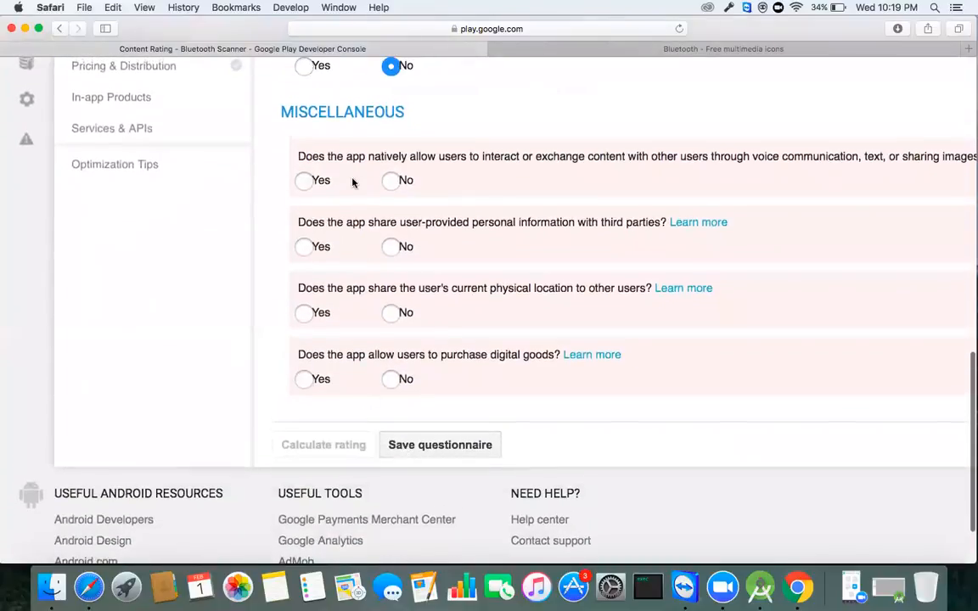
# Step: Answer No to user interaction, location sharing, personal-info sharing and digital purchases, then save
pyautogui.click(401, 180)
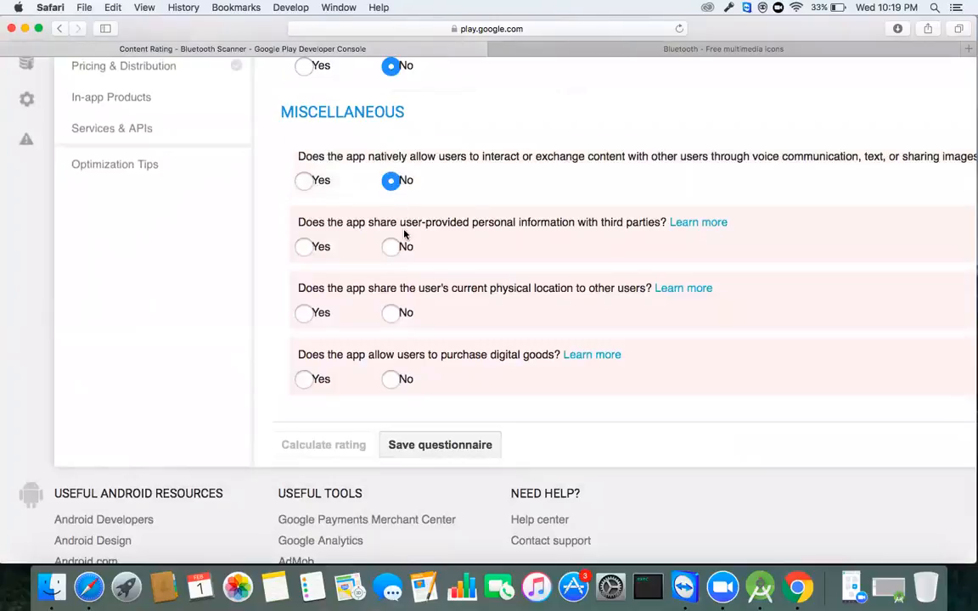
pyautogui.click(398, 312)
pyautogui.click(393, 247)
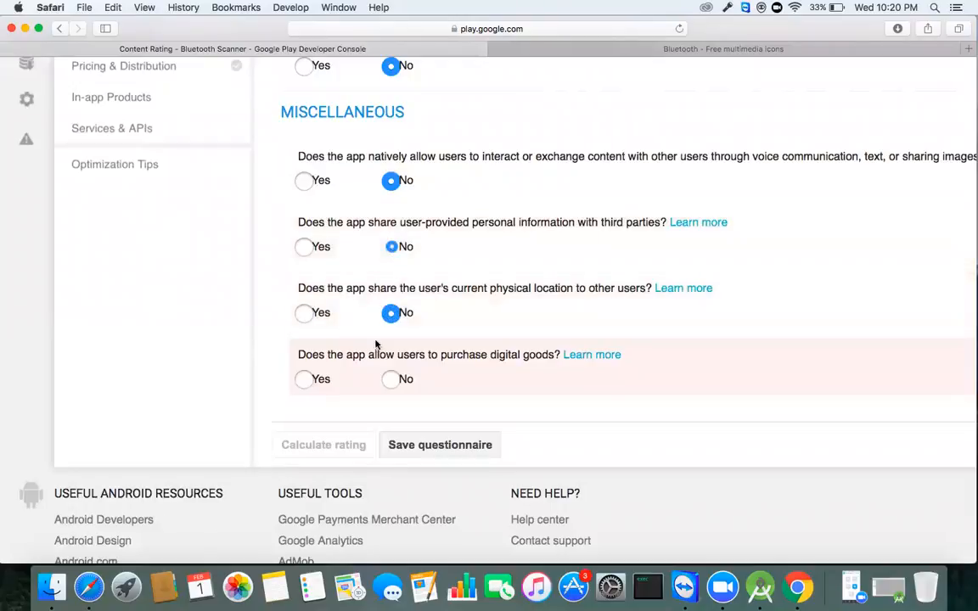
pyautogui.click(391, 378)
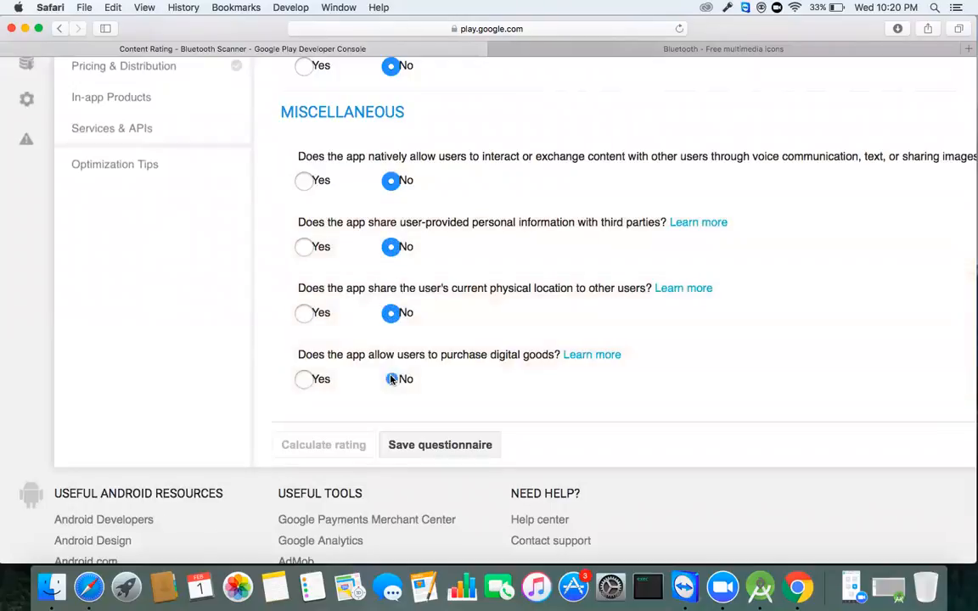
pyautogui.click(428, 443)
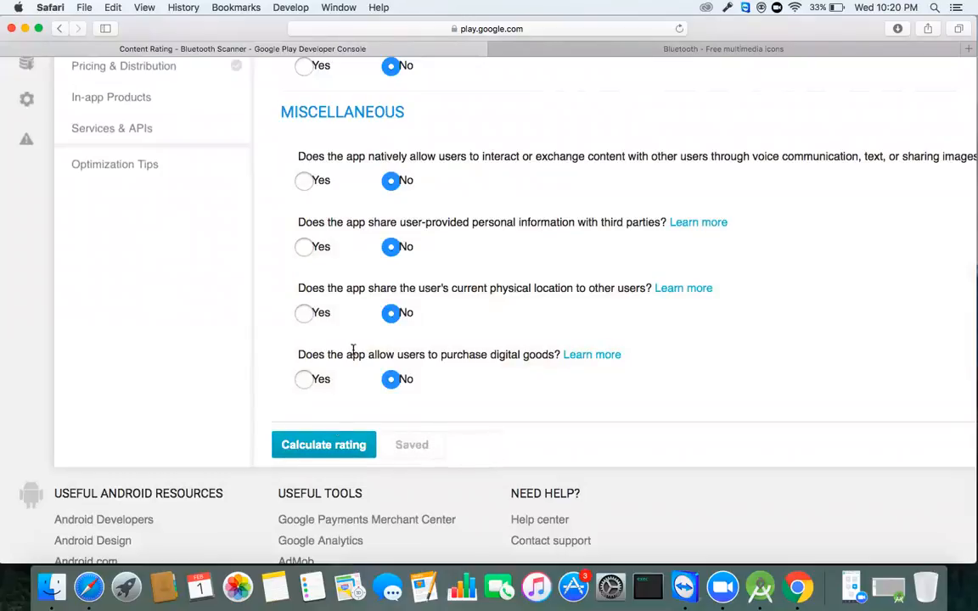
# Step: Calculate the rating to get ClassInd, ESRB, PEGI and USK results
pyautogui.scroll(10, 375, 323)
pyautogui.scroll(3, 375, 321)
pyautogui.scroll(-7, 375, 321)
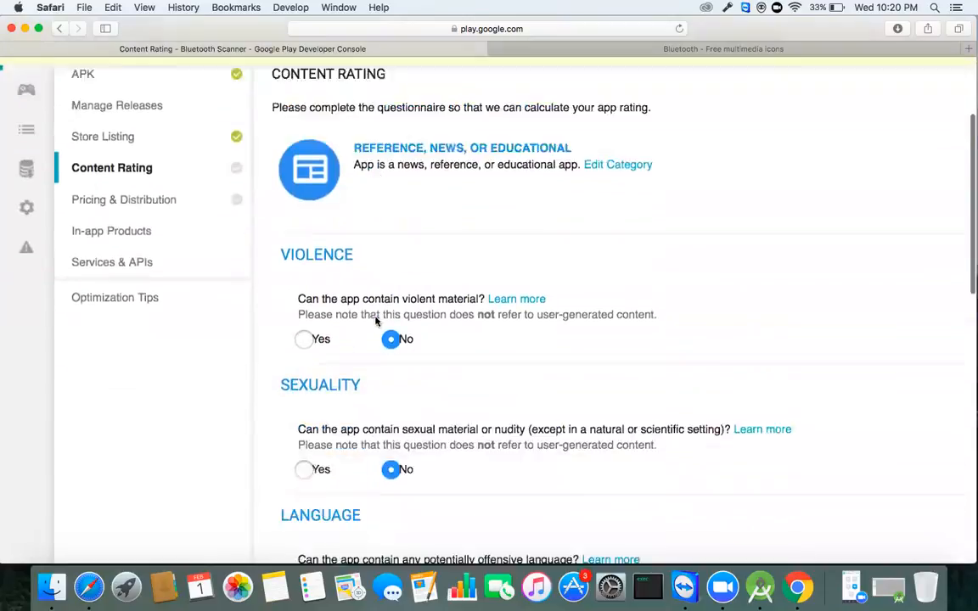
pyautogui.scroll(-5, 375, 321)
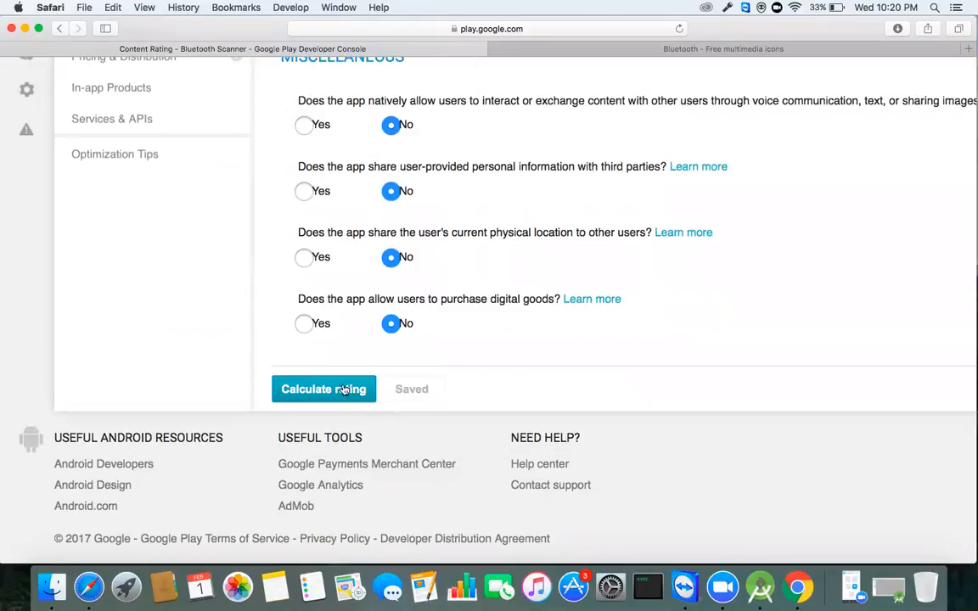
pyautogui.click(329, 391)
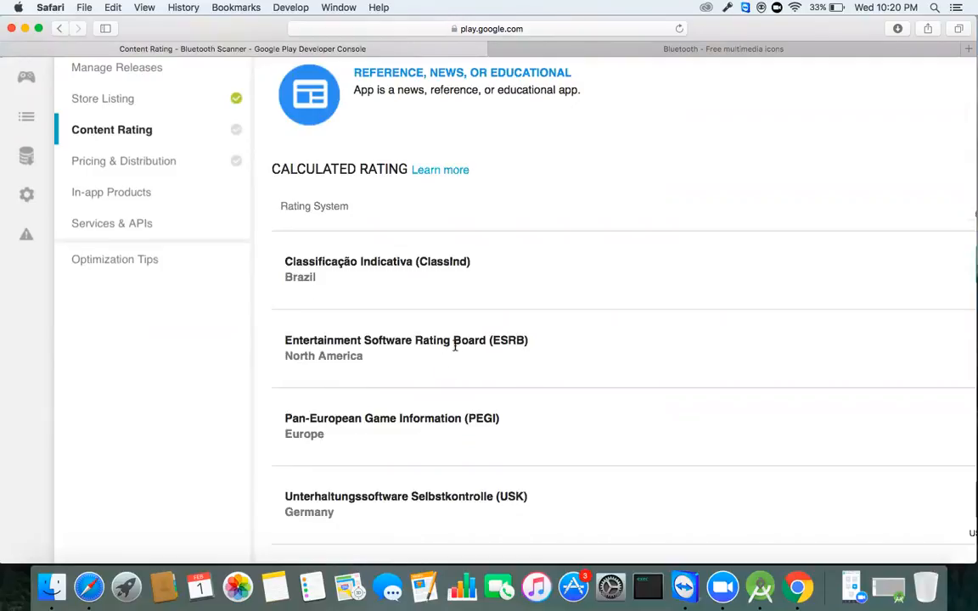
# Step: Review the calculated ratings and apply them, giving ESRB Everyone, PEGI 3 and USK 0 badges
pyautogui.scroll(-5, 455, 339)
pyautogui.scroll(6, 454, 338)
pyautogui.scroll(2, 454, 346)
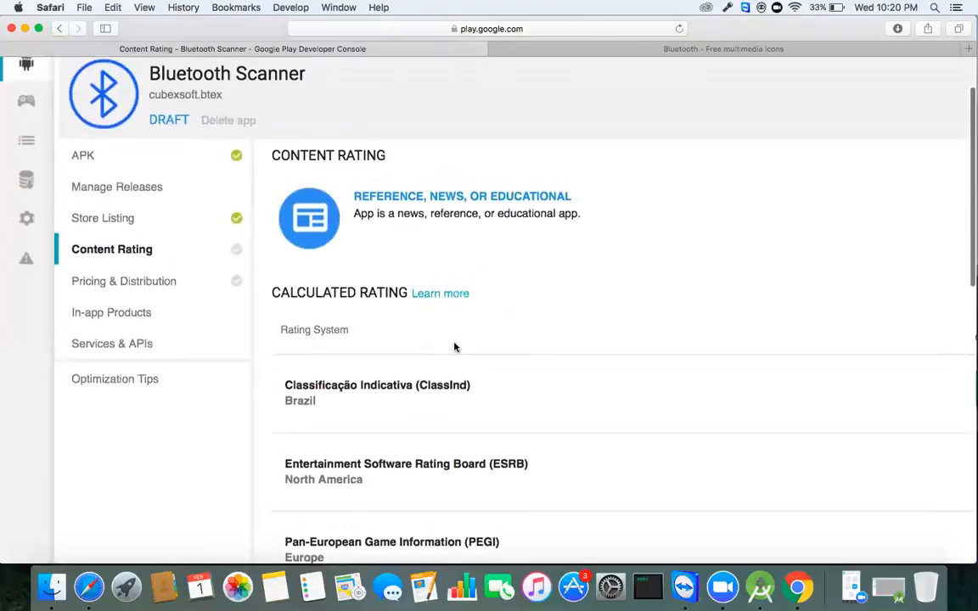
pyautogui.hscroll(5, 454, 346)
pyautogui.scroll(-2, 454, 347)
pyautogui.scroll(-1, 454, 346)
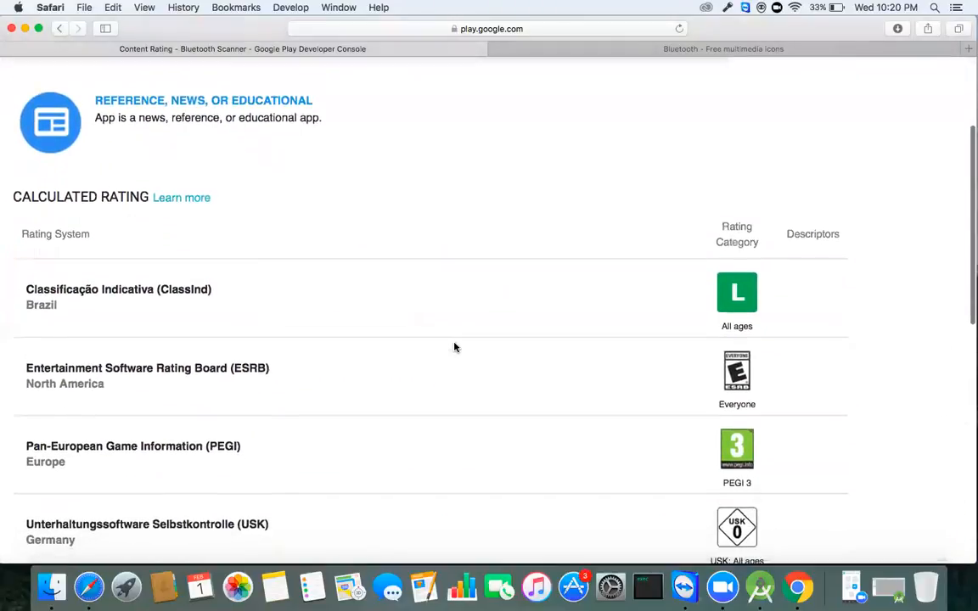
pyautogui.hscroll(-3, 454, 347)
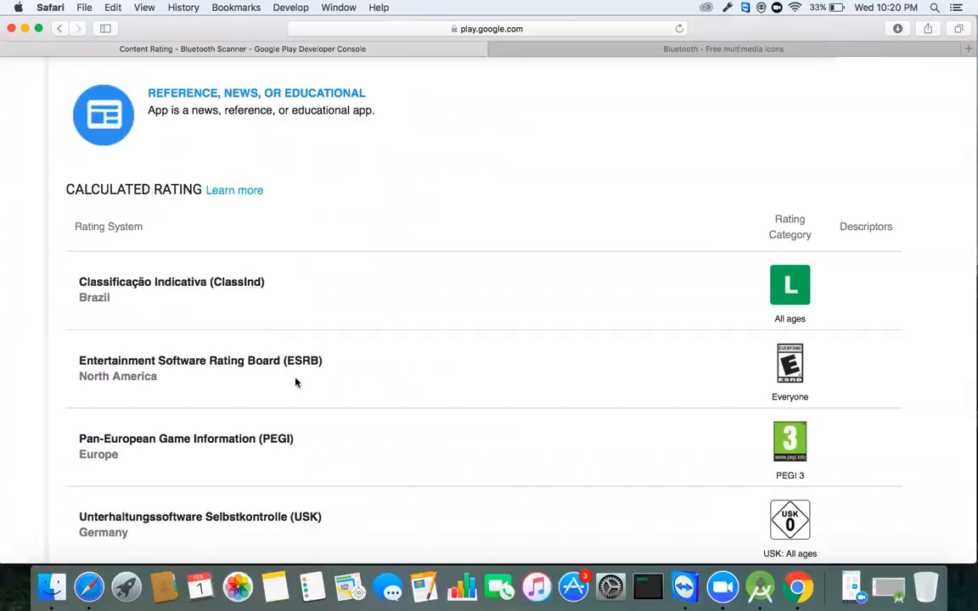
pyautogui.scroll(-2, 283, 457)
pyautogui.scroll(-10, 283, 457)
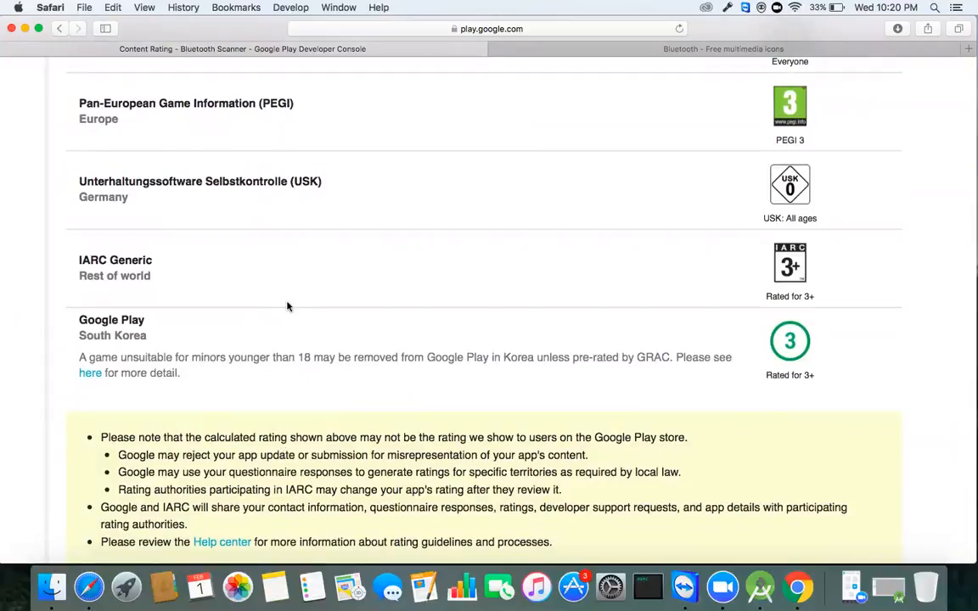
pyautogui.scroll(3, 297, 261)
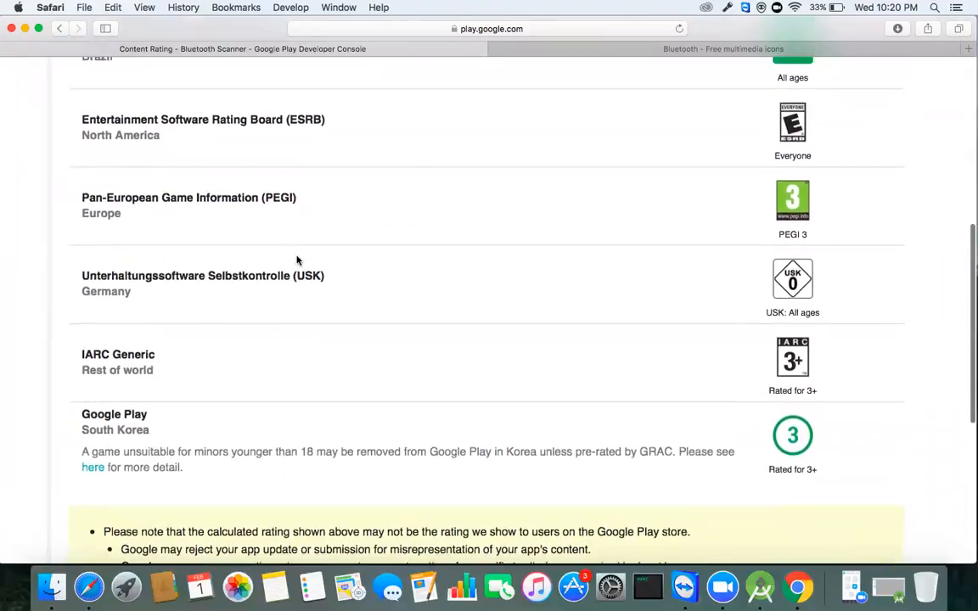
pyautogui.scroll(-5, 297, 260)
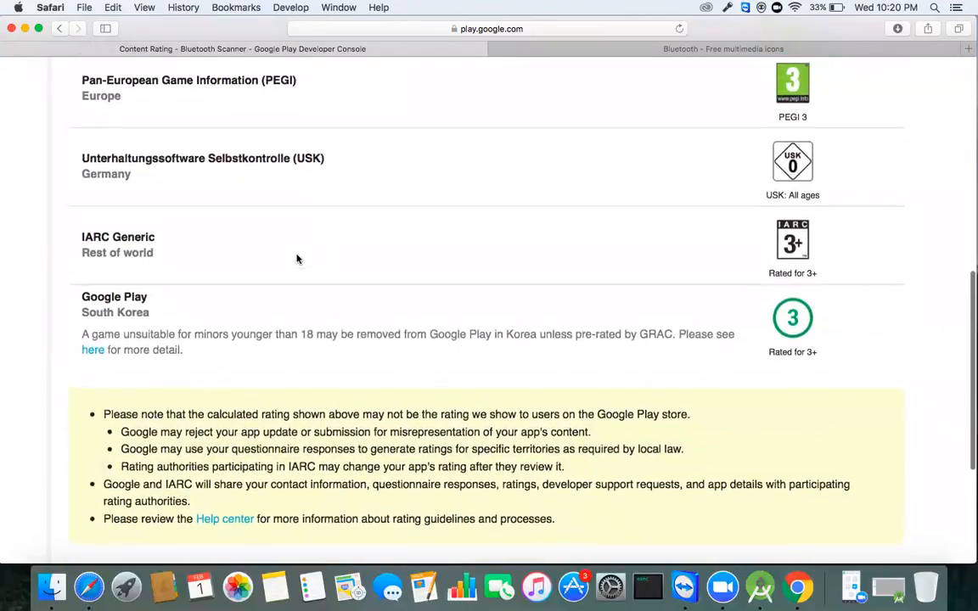
pyautogui.scroll(-9, 298, 258)
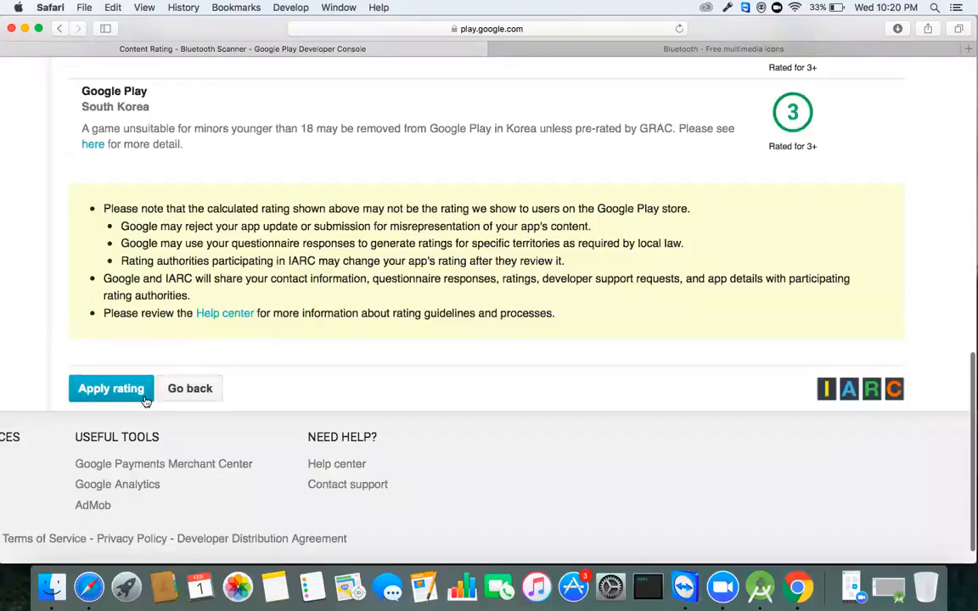
pyautogui.hscroll(-10, 177, 358)
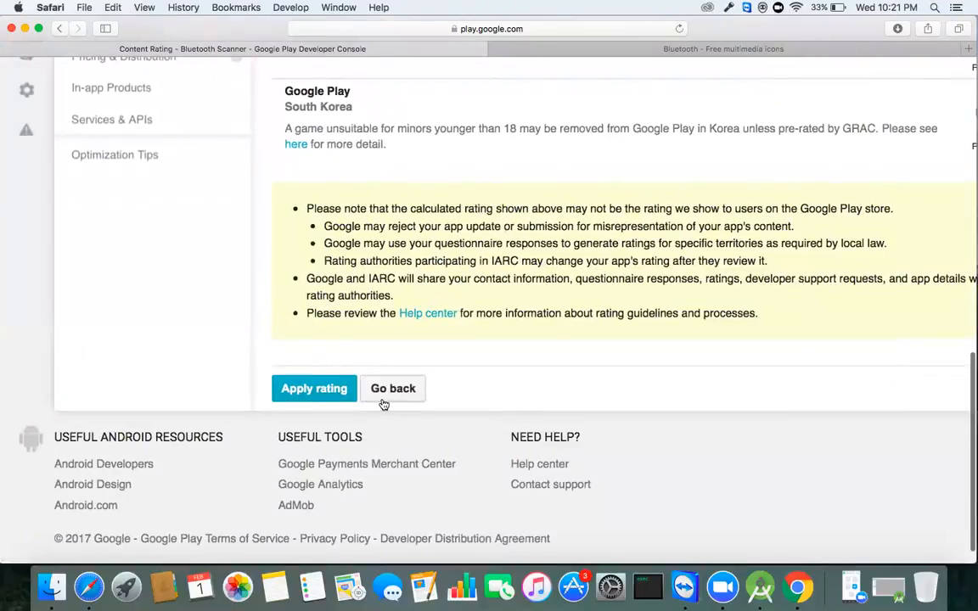
pyautogui.click(329, 392)
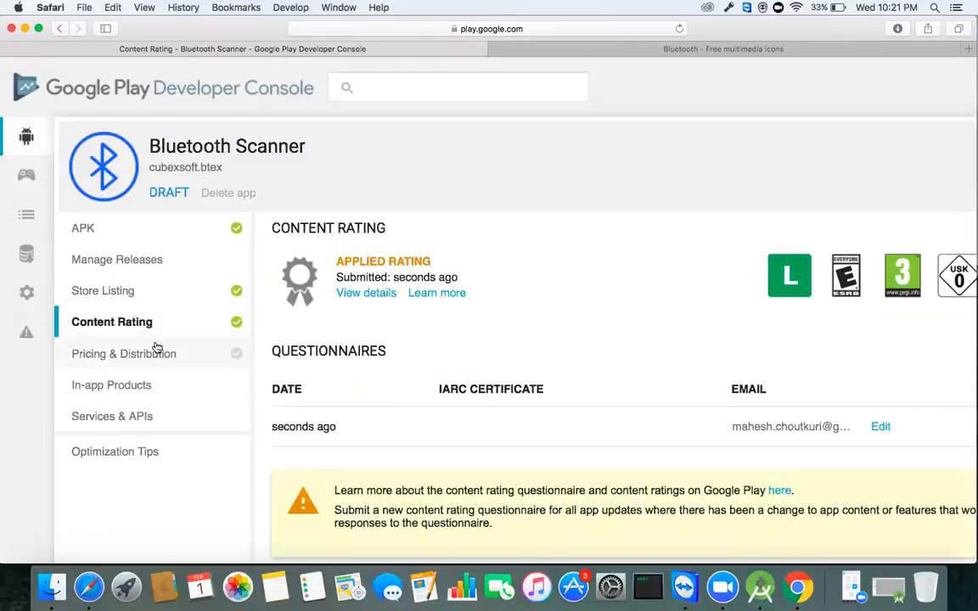
# Step: Scroll across the Content Rating overview to review the applied rating badges
pyautogui.hscroll(5, 549, 204)
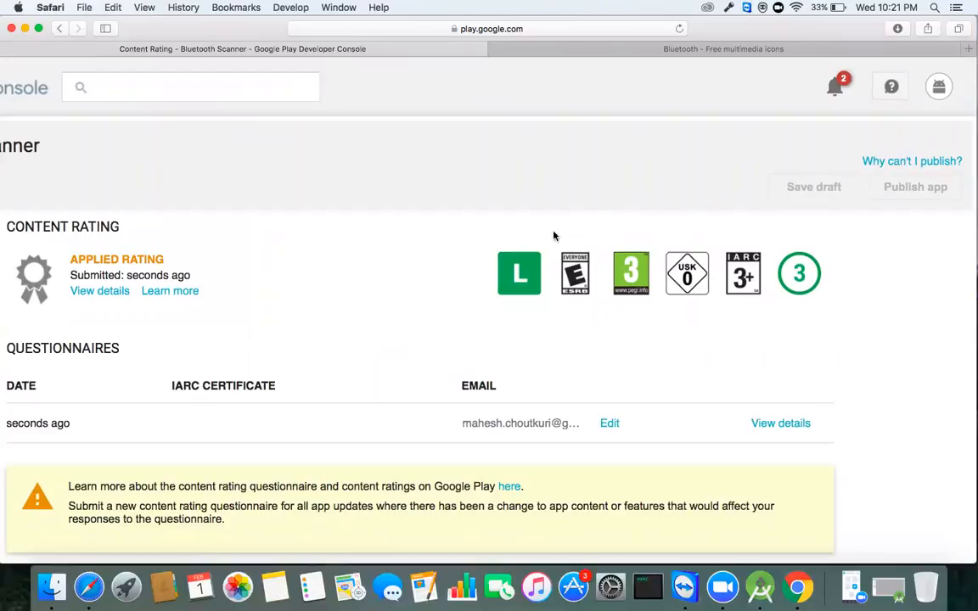
pyautogui.hscroll(-5, 499, 229)
pyautogui.hscroll(-2, 499, 229)
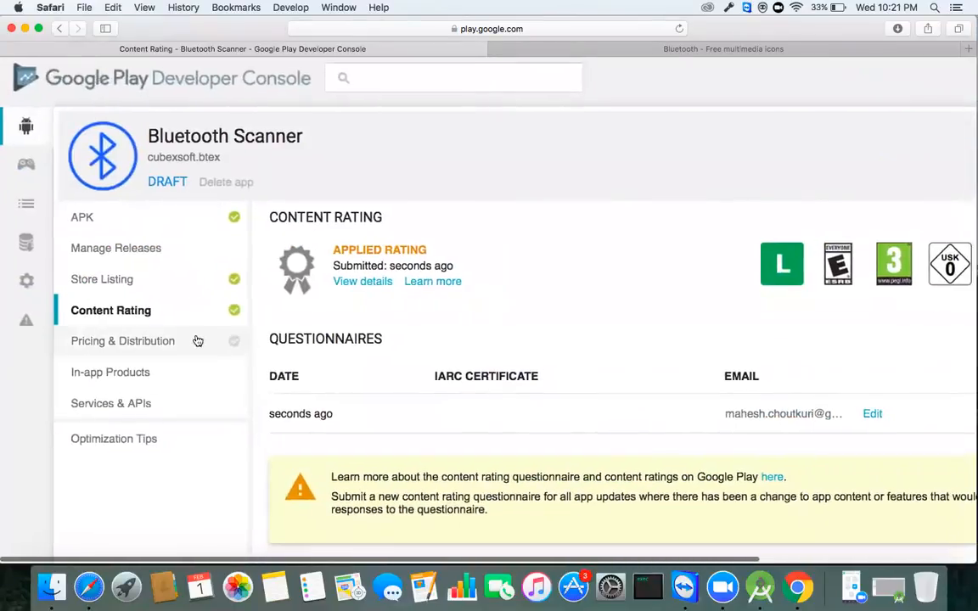
# Step: In Pricing & Distribution, keep the app Free and select all 141 countries plus Rest of the world
pyautogui.click(135, 339)
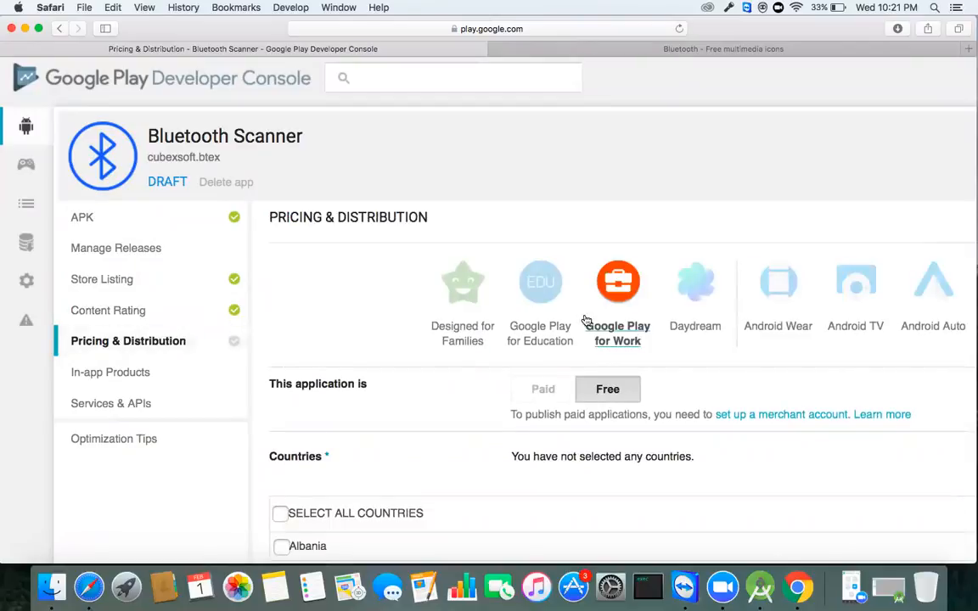
pyautogui.scroll(-2, 552, 312)
pyautogui.scroll(-3, 552, 312)
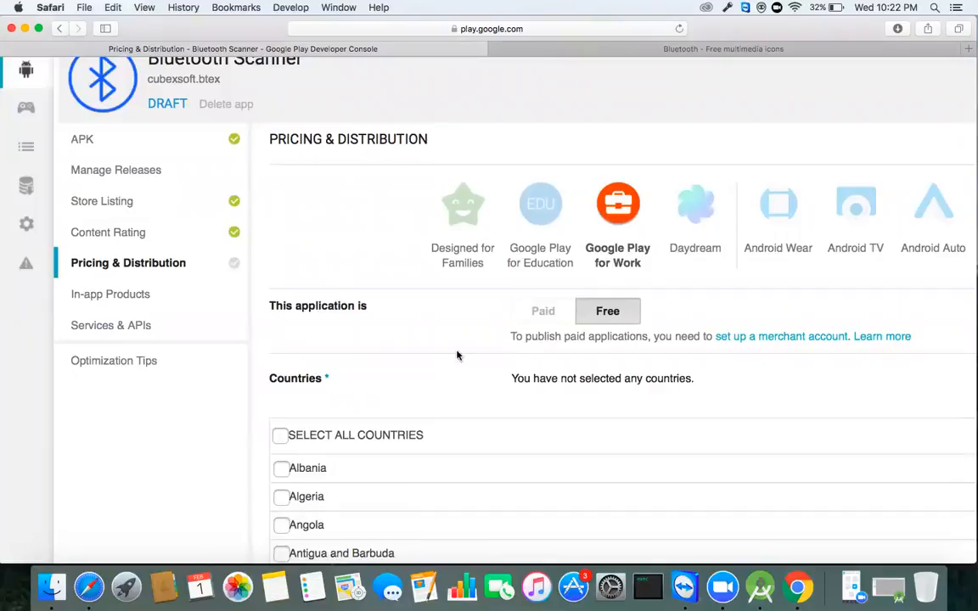
pyautogui.scroll(-3, 425, 360)
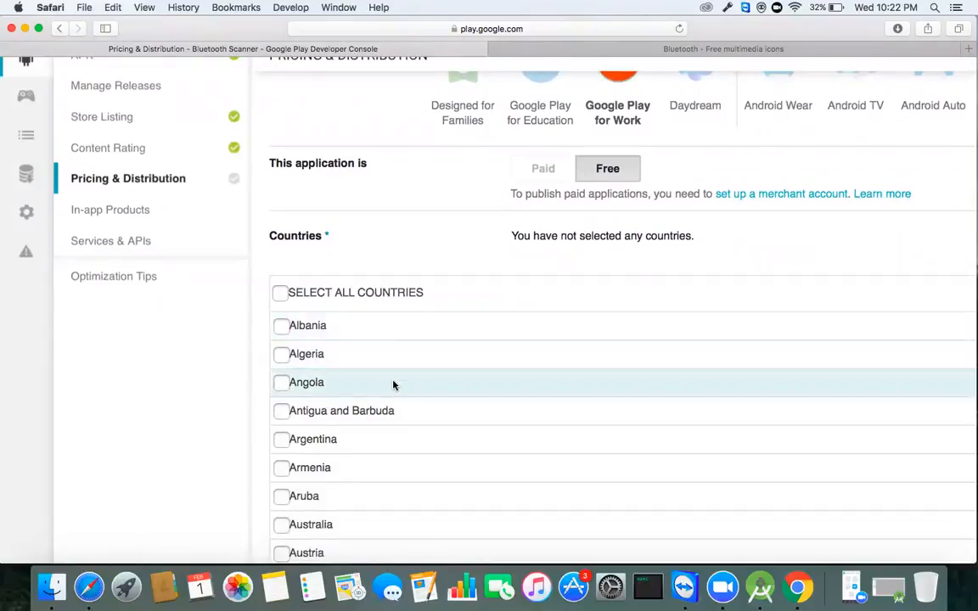
pyautogui.click(281, 293)
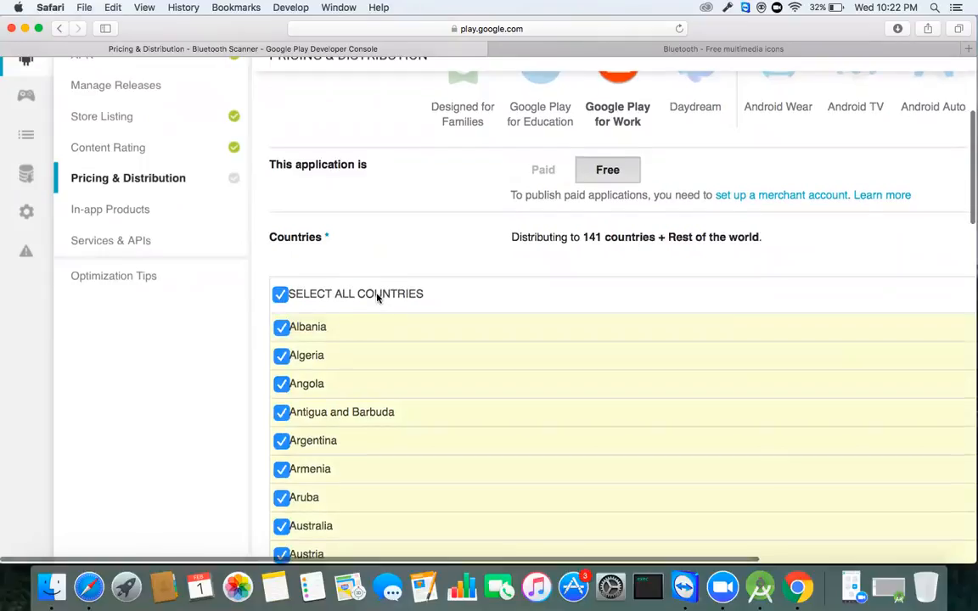
pyautogui.scroll(-5, 378, 297)
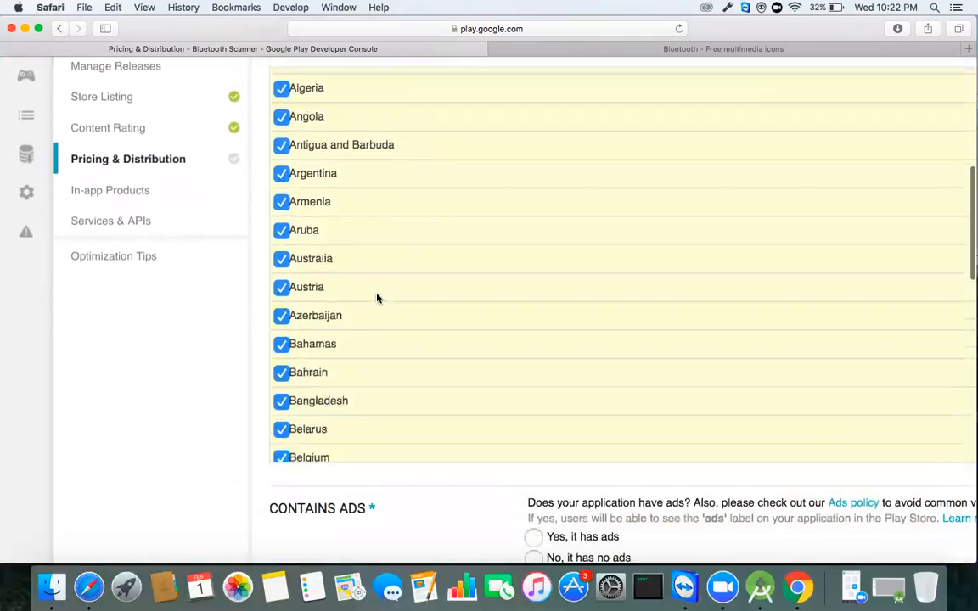
pyautogui.scroll(10, 378, 297)
pyautogui.scroll(-8, 378, 297)
pyautogui.scroll(-15, 378, 298)
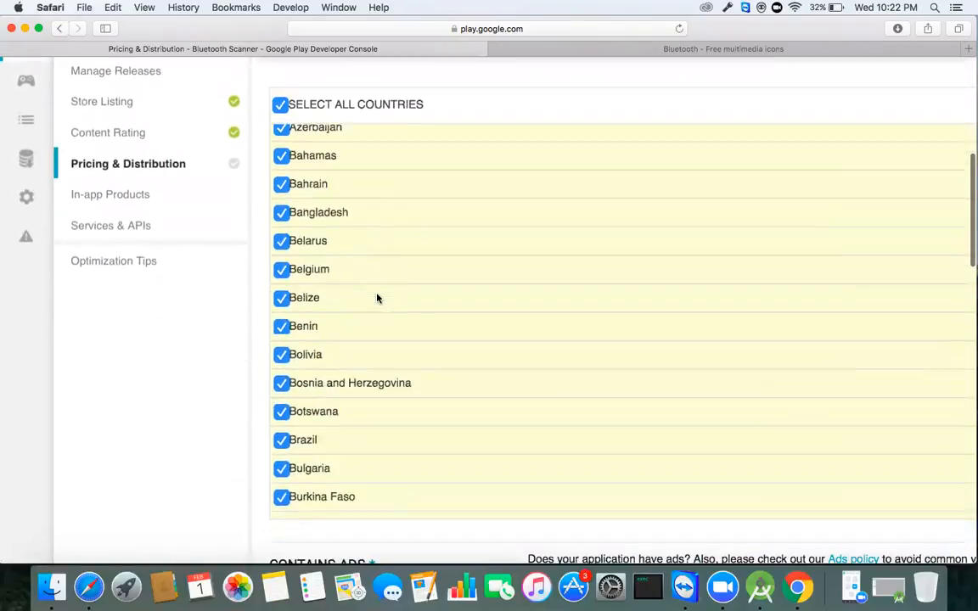
pyautogui.scroll(1, 377, 297)
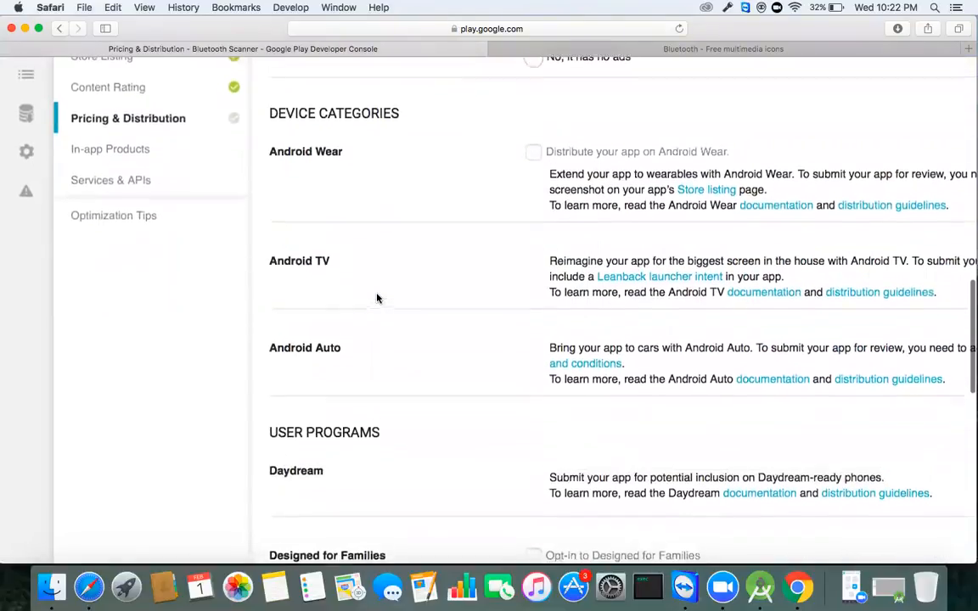
pyautogui.scroll(-1, 378, 298)
pyautogui.scroll(-10, 377, 298)
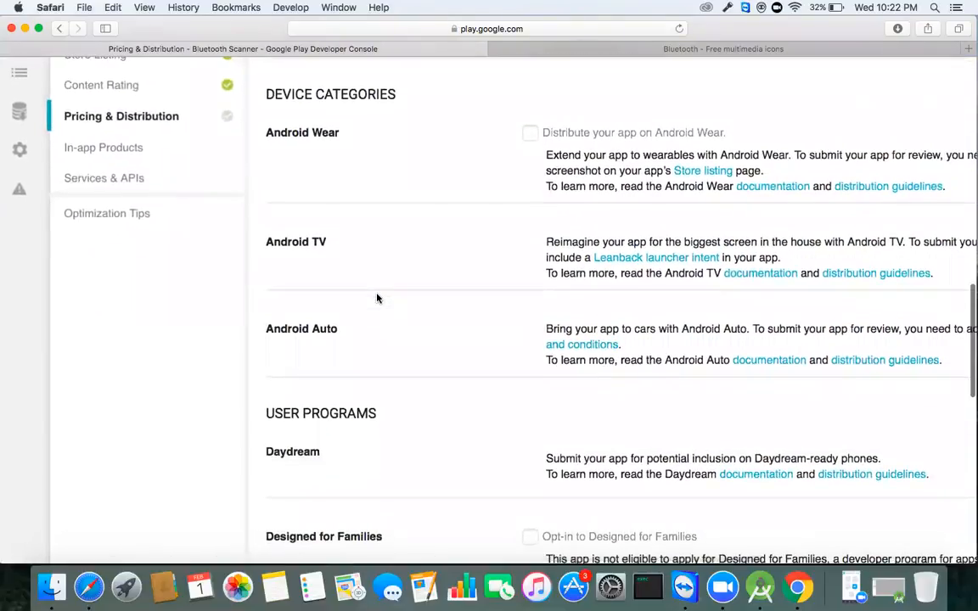
# Step: Tick the Content guidelines consent confirming the app meets Android Content Guidelines
pyautogui.scroll(-8, 378, 298)
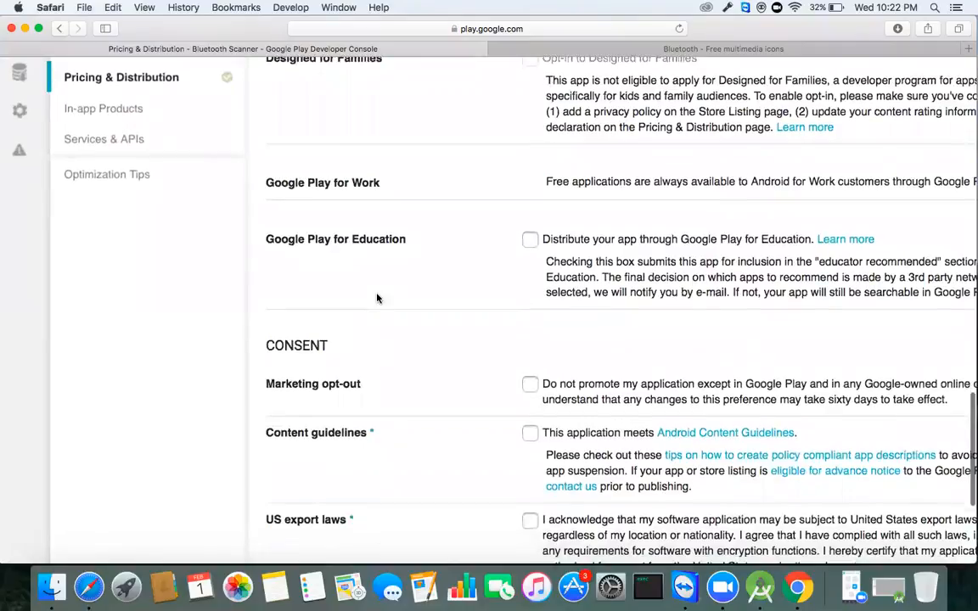
pyautogui.scroll(8, 377, 298)
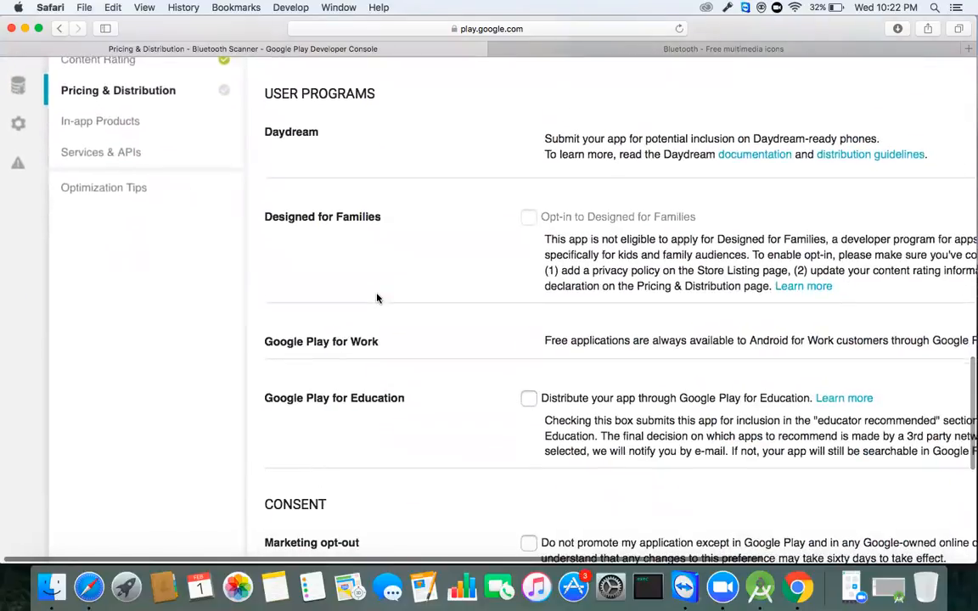
pyautogui.scroll(-2, 378, 298)
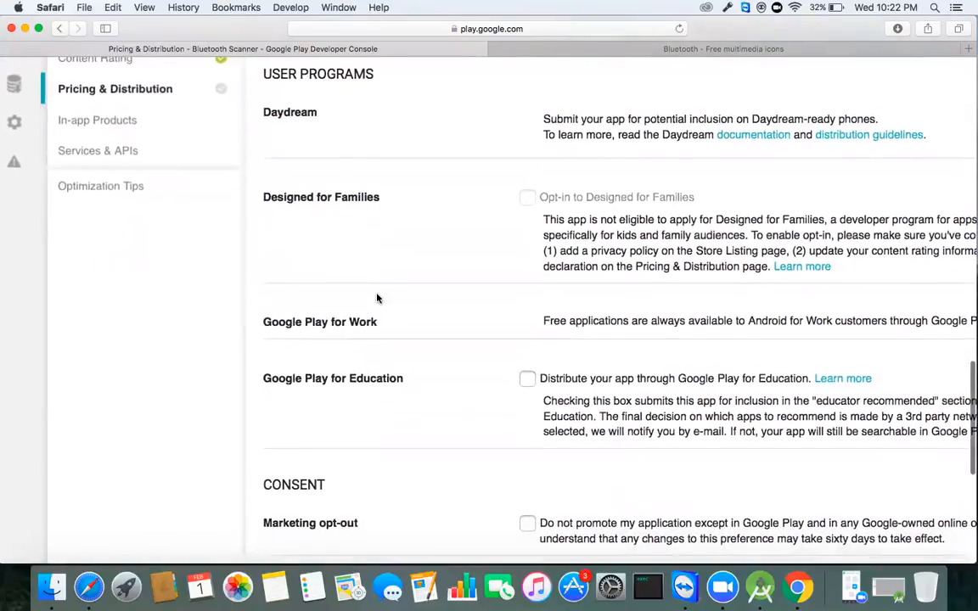
pyautogui.scroll(2, 377, 298)
pyautogui.scroll(-7, 378, 298)
pyautogui.scroll(-10, 376, 298)
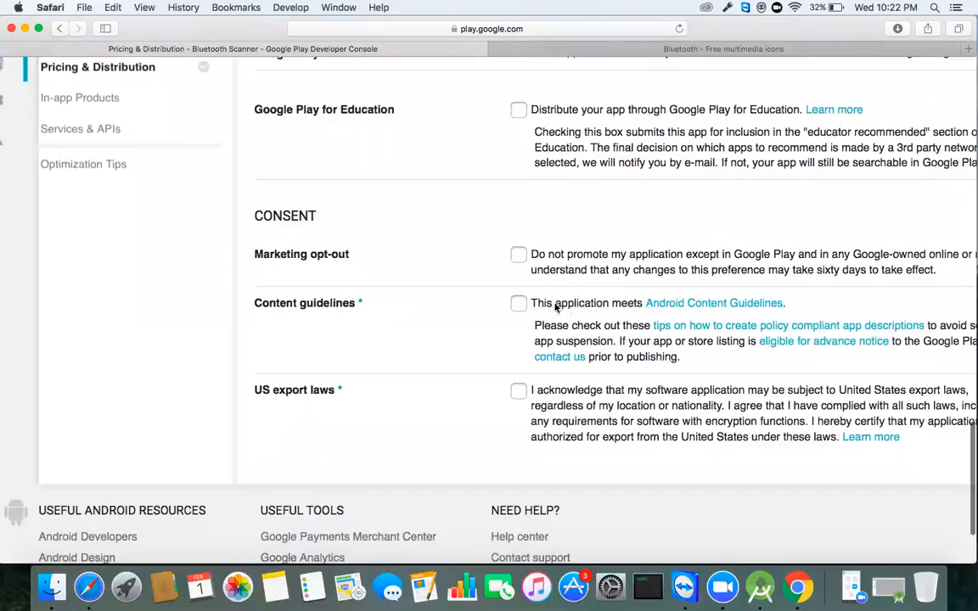
pyautogui.click(519, 304)
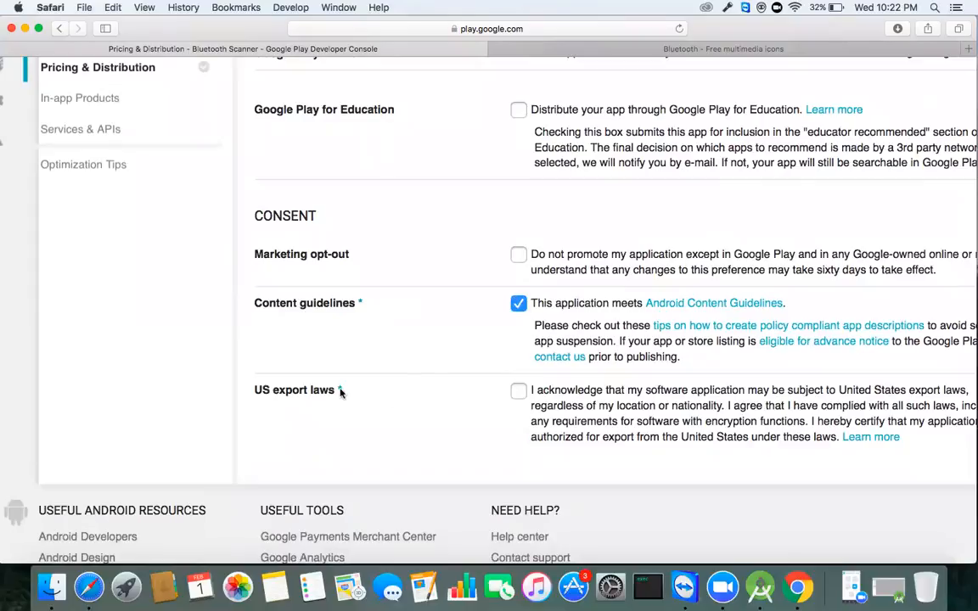
# Step: Tick the US export laws acknowledgement checkbox
pyautogui.hscroll(5, 568, 433)
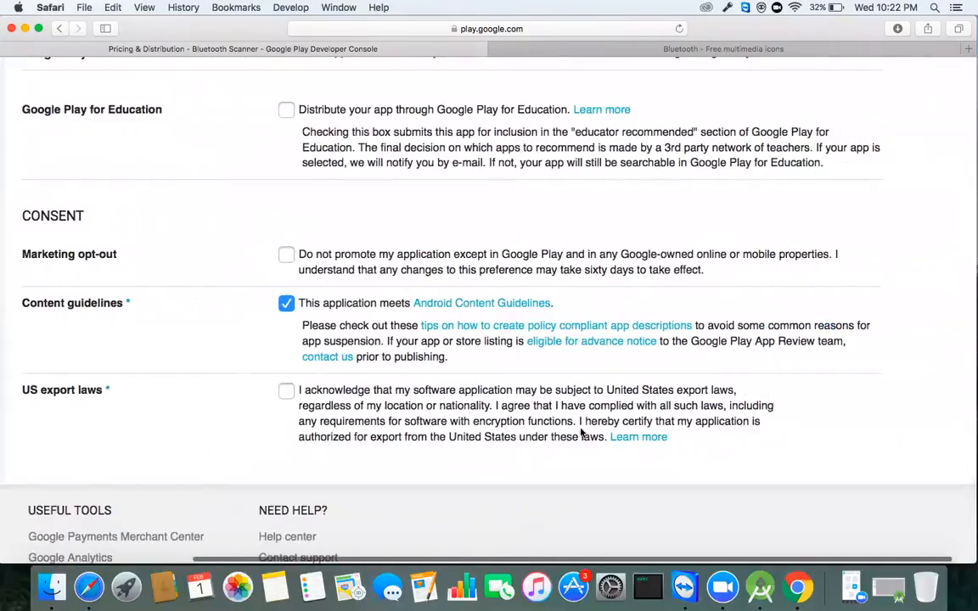
pyautogui.scroll(-2, 580, 432)
pyautogui.hscroll(-3, 581, 433)
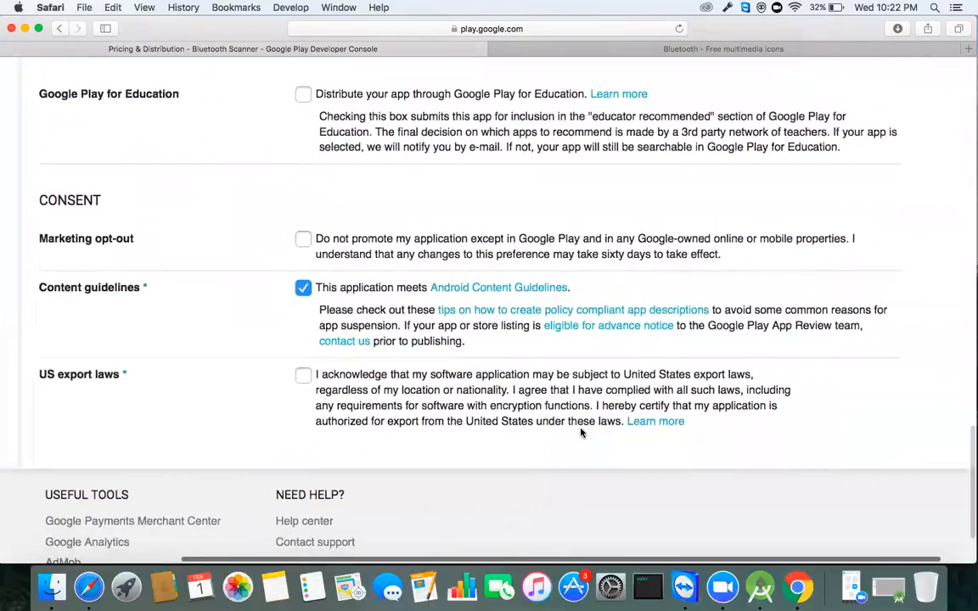
pyautogui.hscroll(-2, 581, 433)
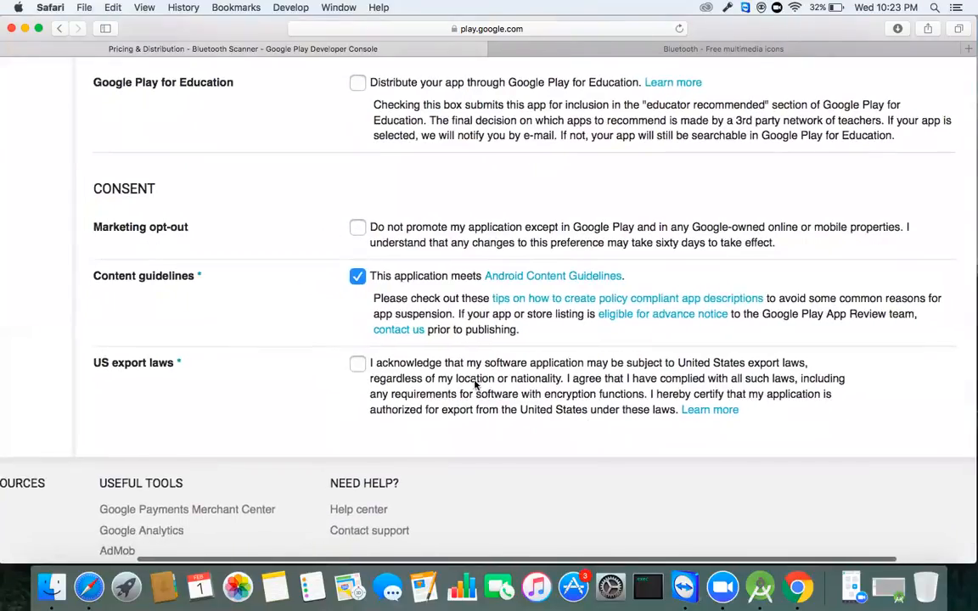
pyautogui.click(357, 370)
pyautogui.hscroll(3, 357, 370)
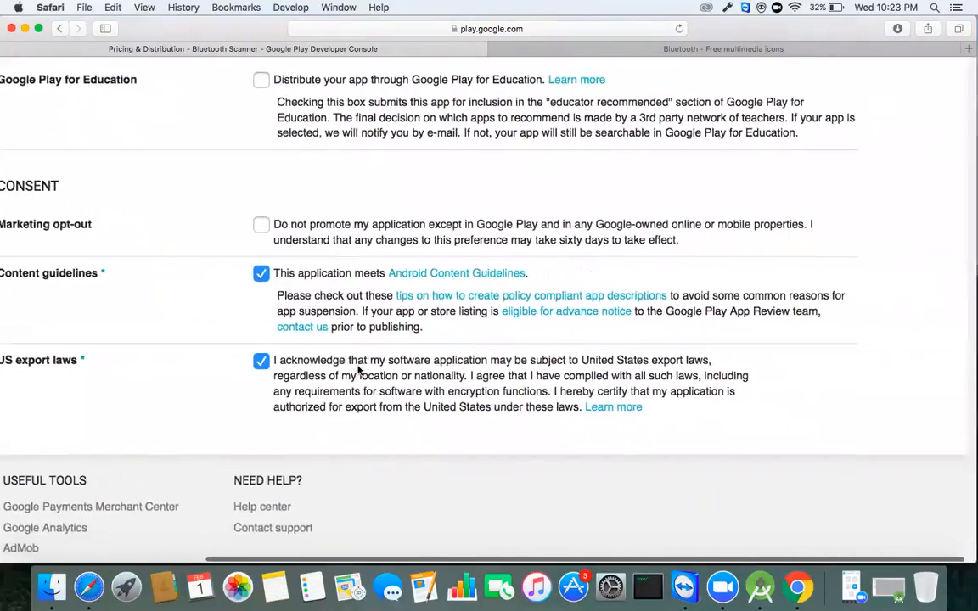
pyautogui.scroll(-2, 358, 370)
pyautogui.hscroll(-5, 357, 370)
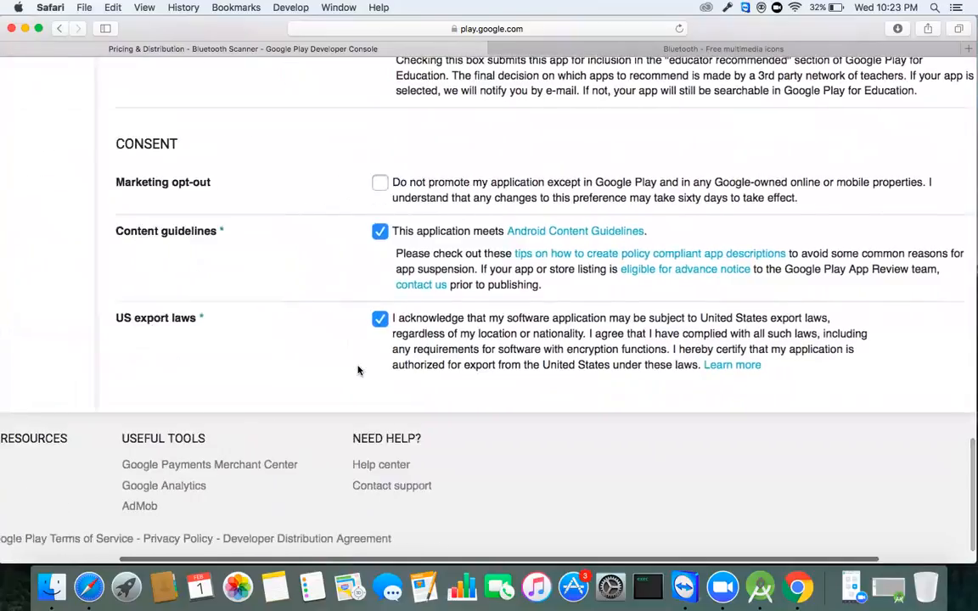
pyautogui.scroll(8, 357, 370)
pyautogui.scroll(-5, 357, 370)
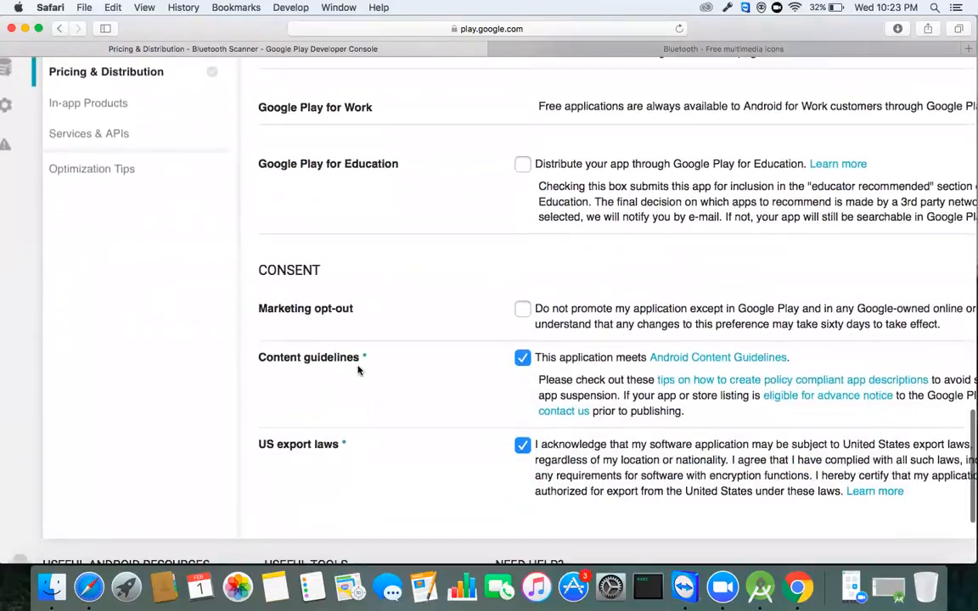
pyautogui.hscroll(4, 358, 370)
pyautogui.hscroll(-2, 358, 370)
pyautogui.hscroll(-3, 357, 370)
pyautogui.scroll(10, 357, 370)
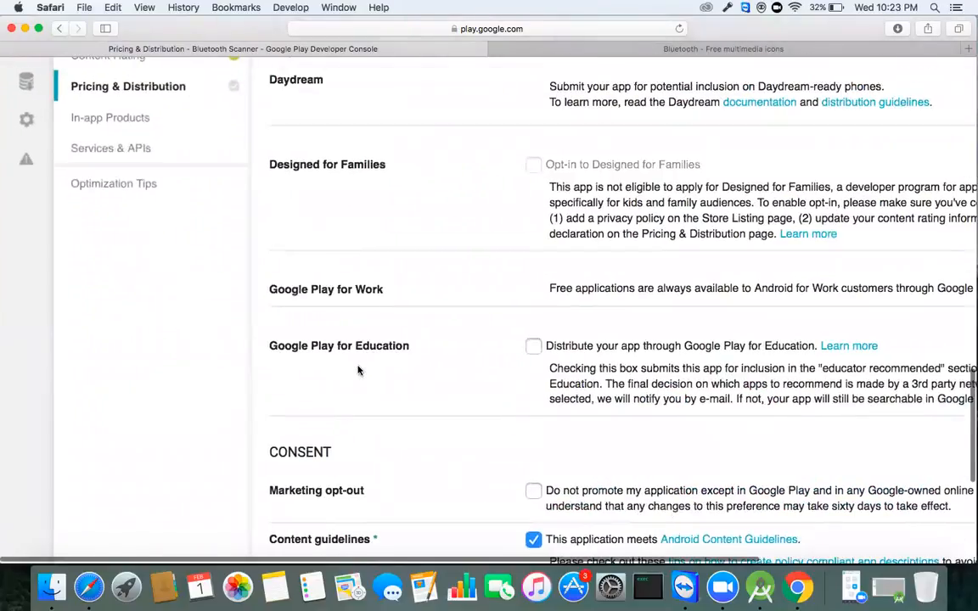
pyautogui.scroll(20, 357, 370)
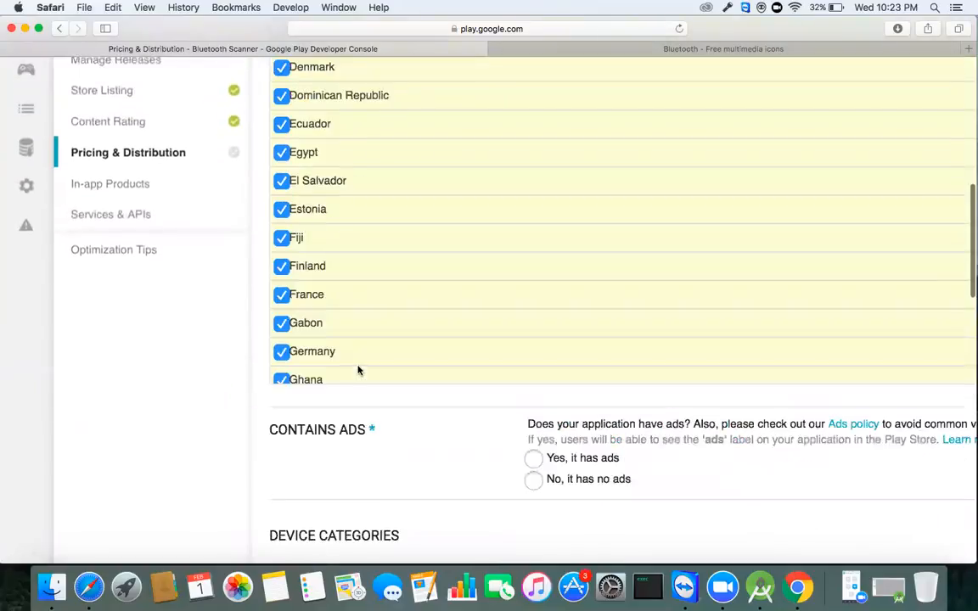
pyautogui.scroll(15, 366, 370)
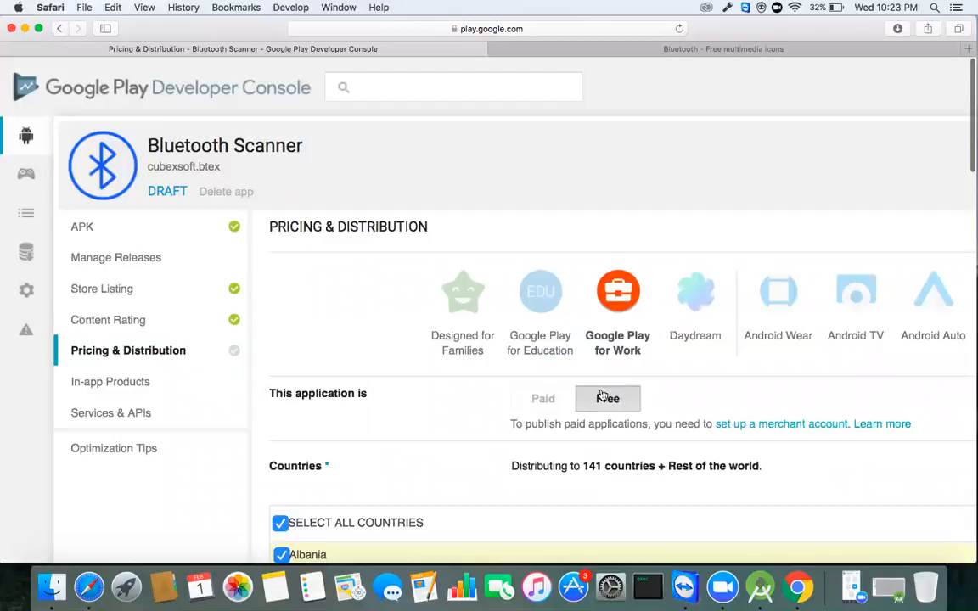
pyautogui.scroll(-20, 338, 513)
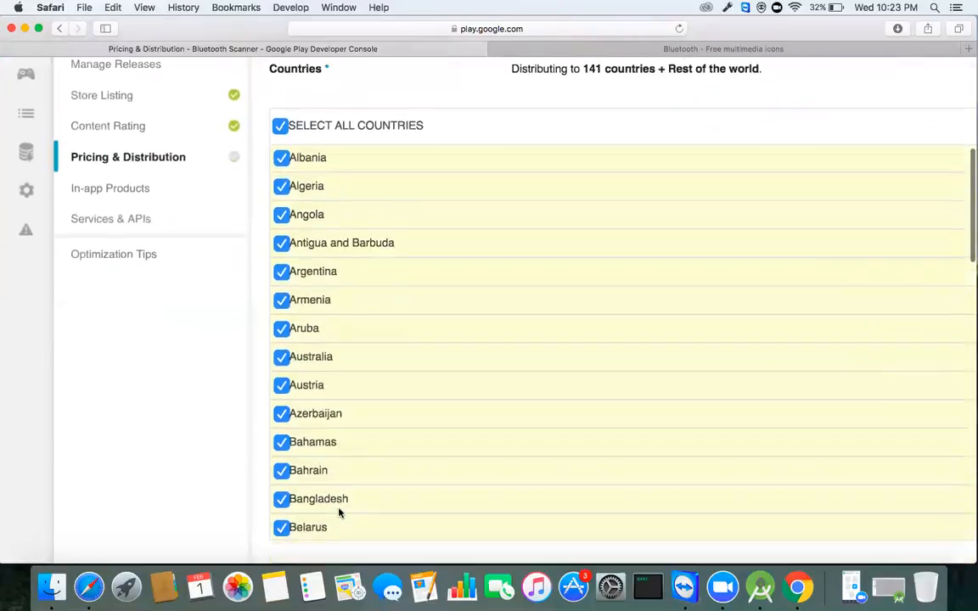
pyautogui.scroll(-20, 339, 512)
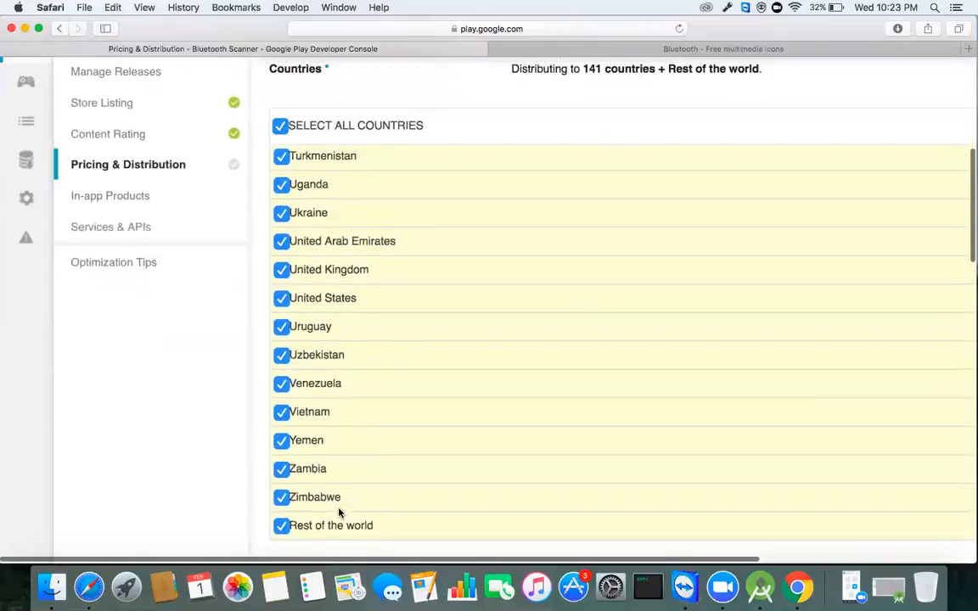
pyautogui.scroll(-15, 339, 513)
pyautogui.scroll(-5, 348, 488)
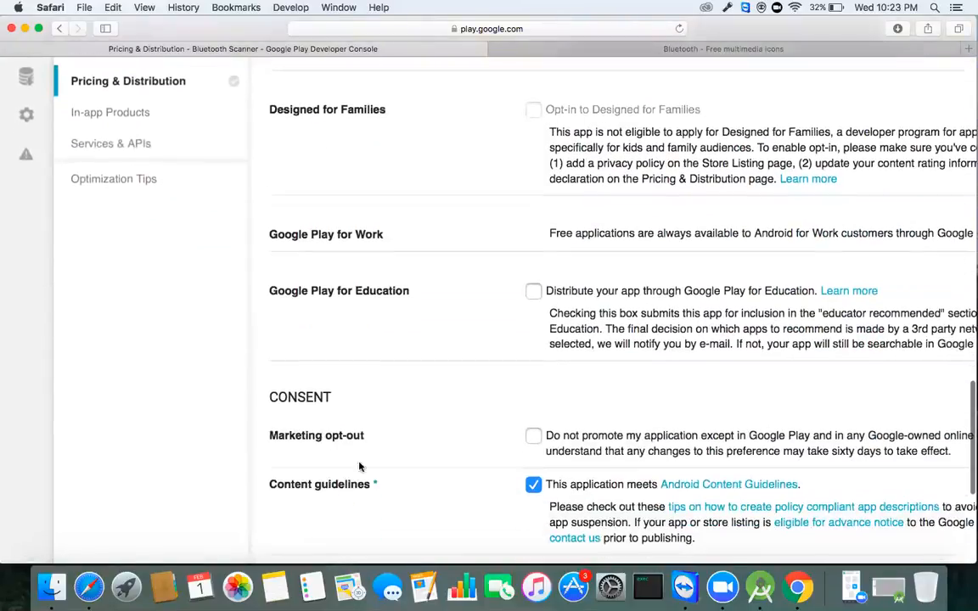
pyautogui.scroll(-5, 428, 347)
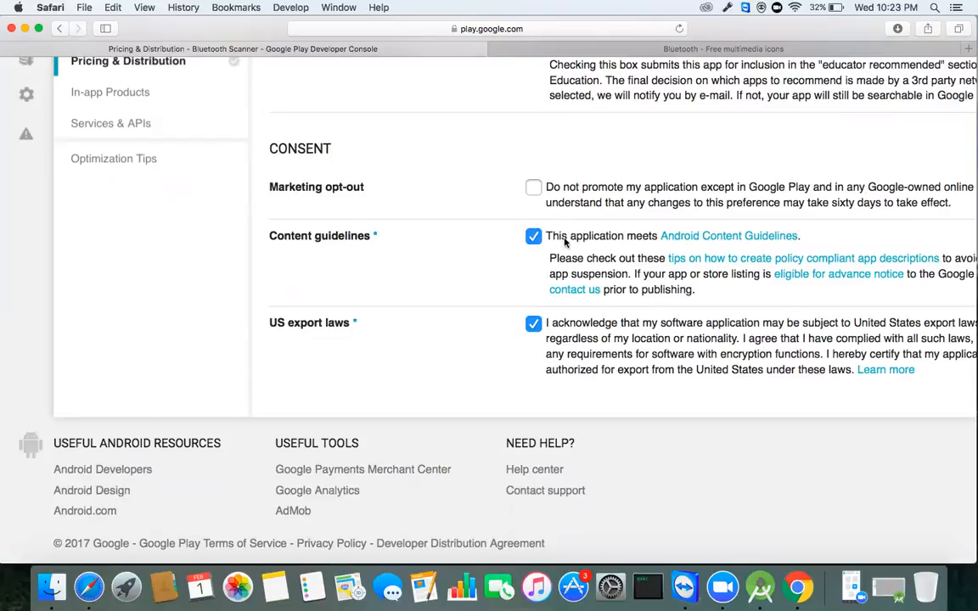
pyautogui.scroll(10, 564, 242)
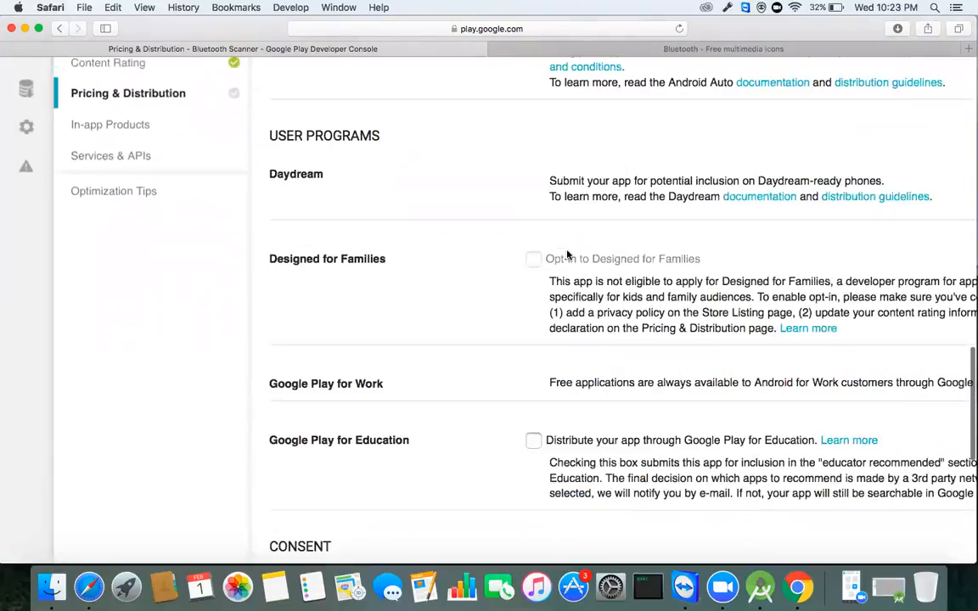
pyautogui.scroll(5, 567, 254)
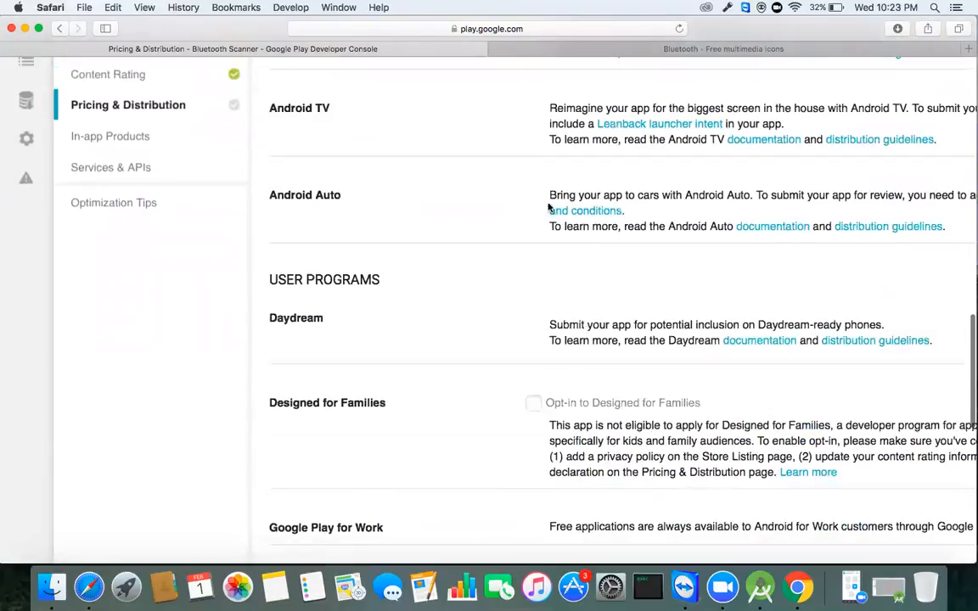
pyautogui.scroll(9, 551, 255)
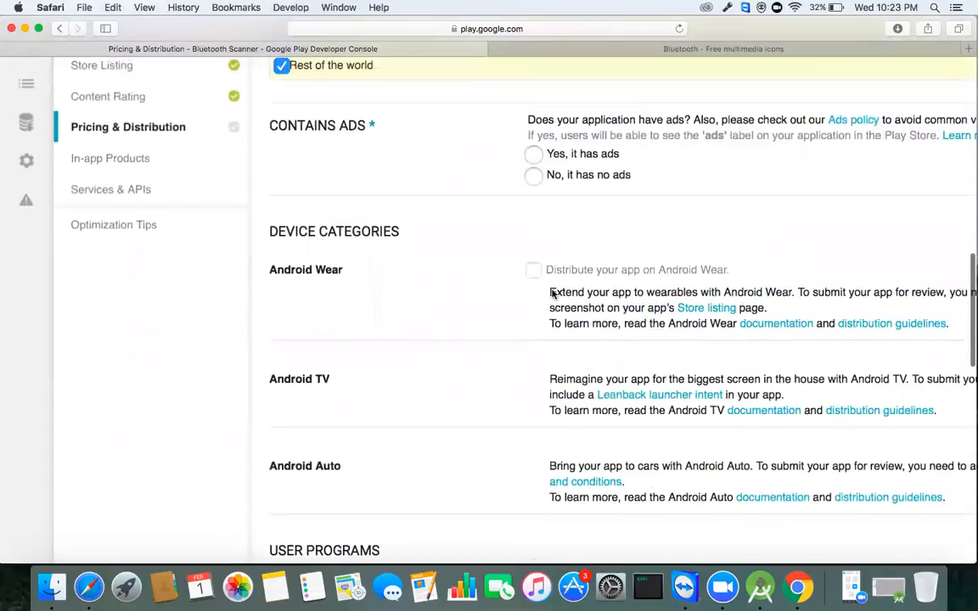
pyautogui.scroll(15, 553, 294)
pyautogui.scroll(-5, 552, 293)
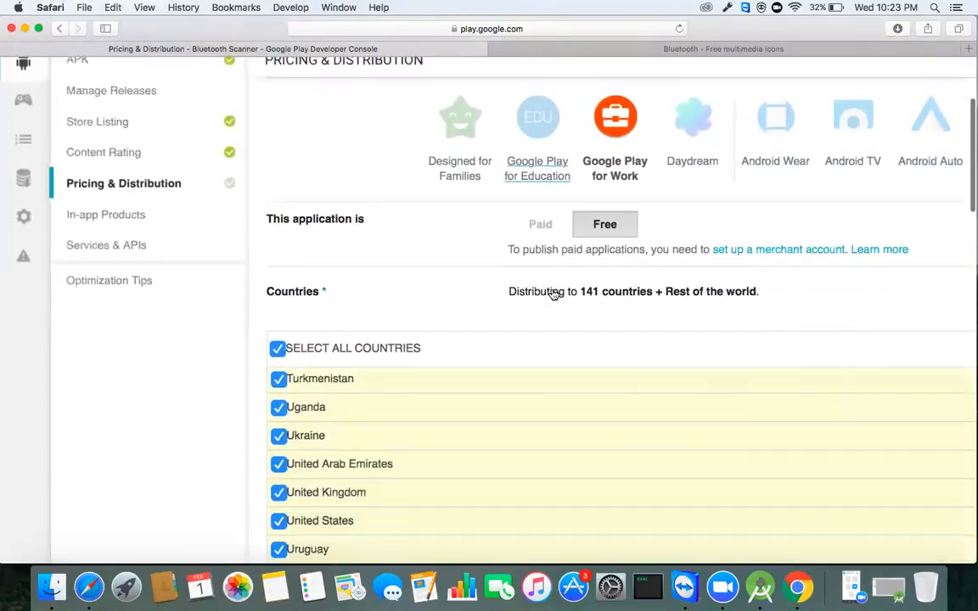
pyautogui.hscroll(3, 553, 294)
pyautogui.scroll(-2, 552, 294)
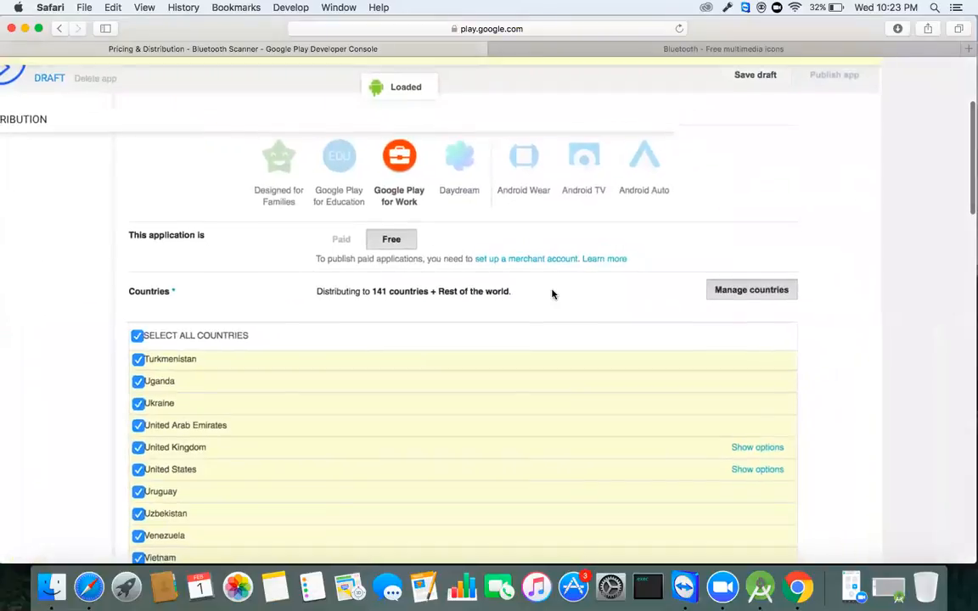
pyautogui.scroll(-3, 552, 294)
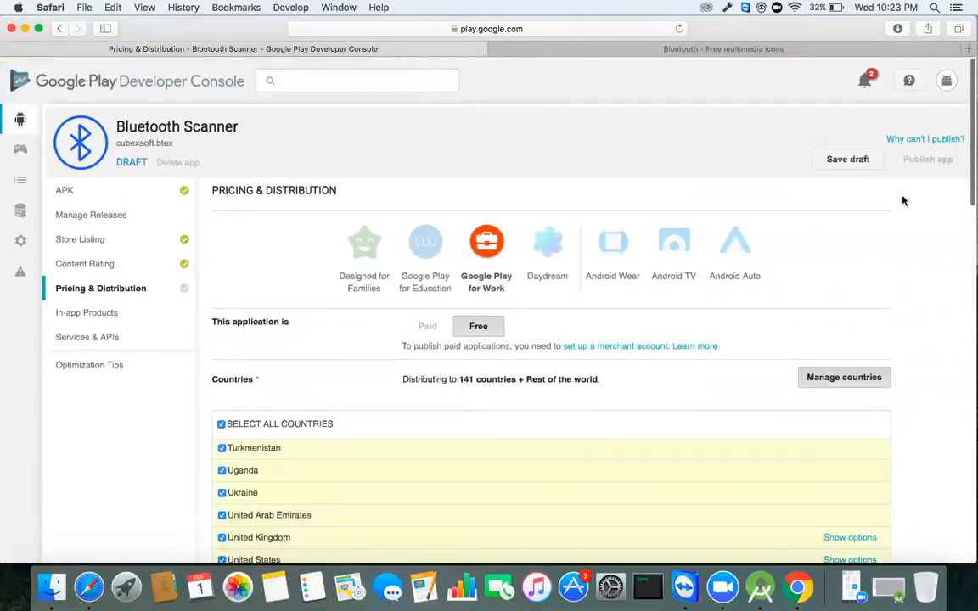
# Step: Save the Free, 141-countries-plus-Rest-of-world distribution settings as a draft
pyautogui.click(840, 161)
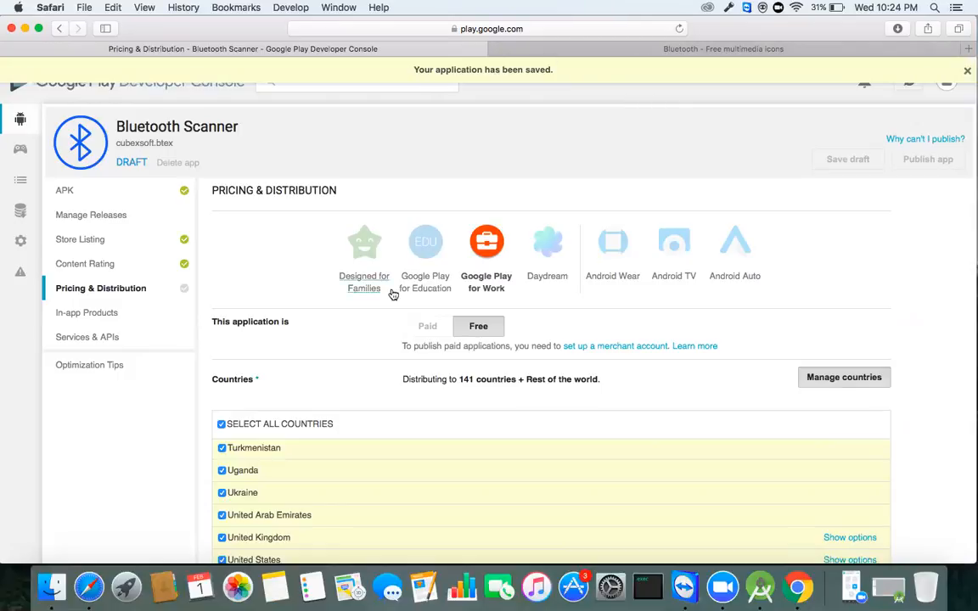
pyautogui.scroll(-1, 374, 393)
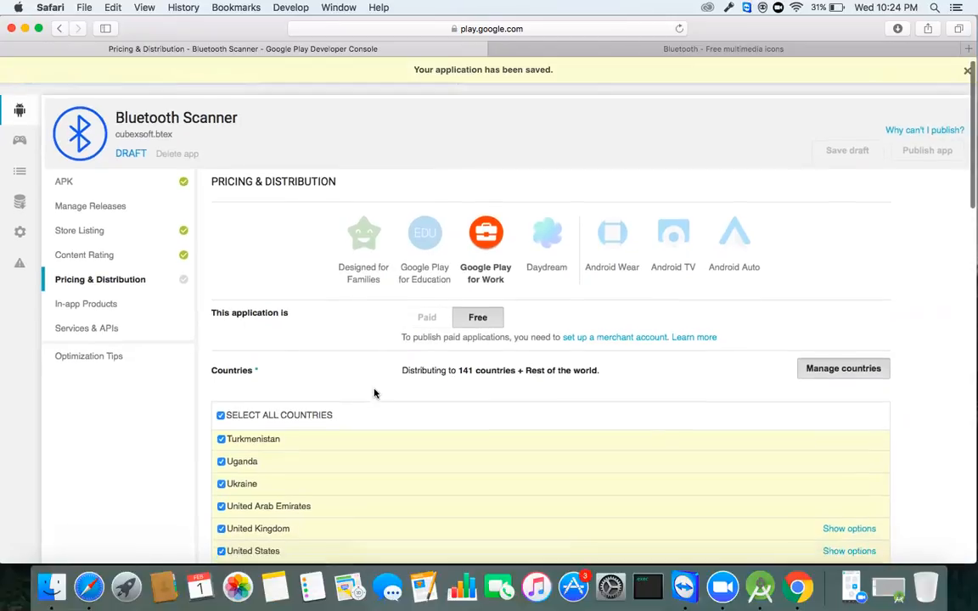
pyautogui.scroll(-2, 375, 393)
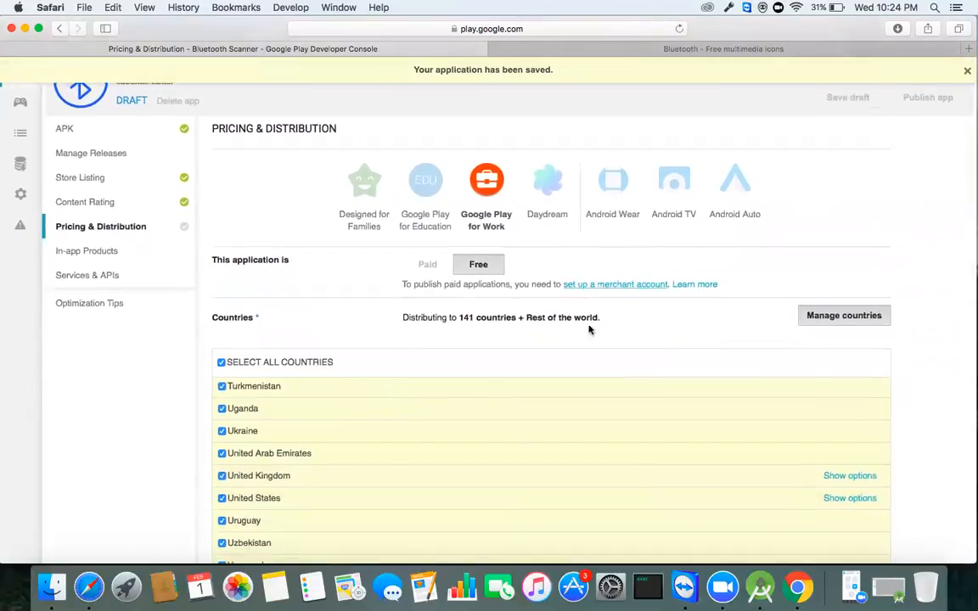
pyautogui.scroll(-10, 558, 333)
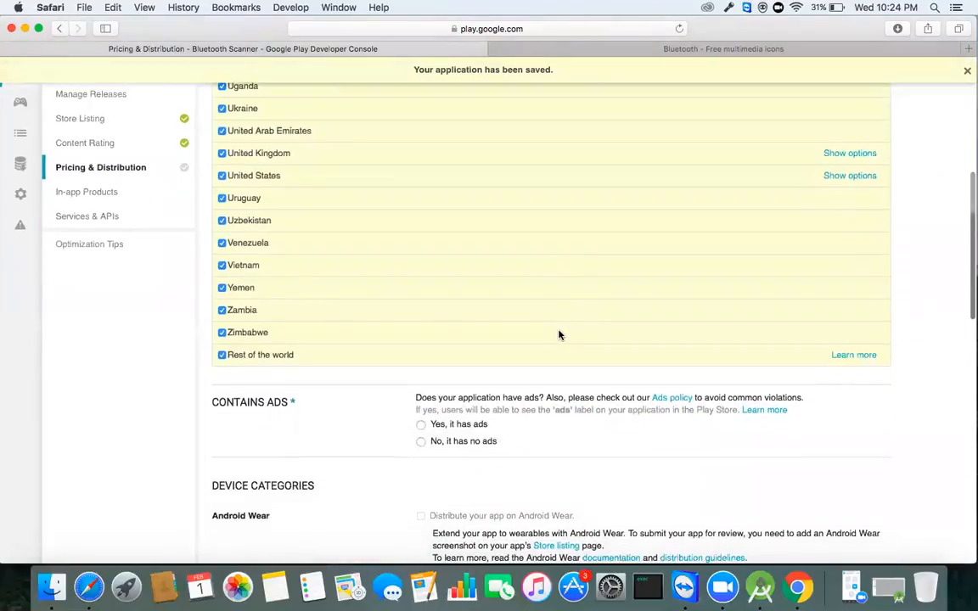
pyautogui.scroll(-7, 559, 334)
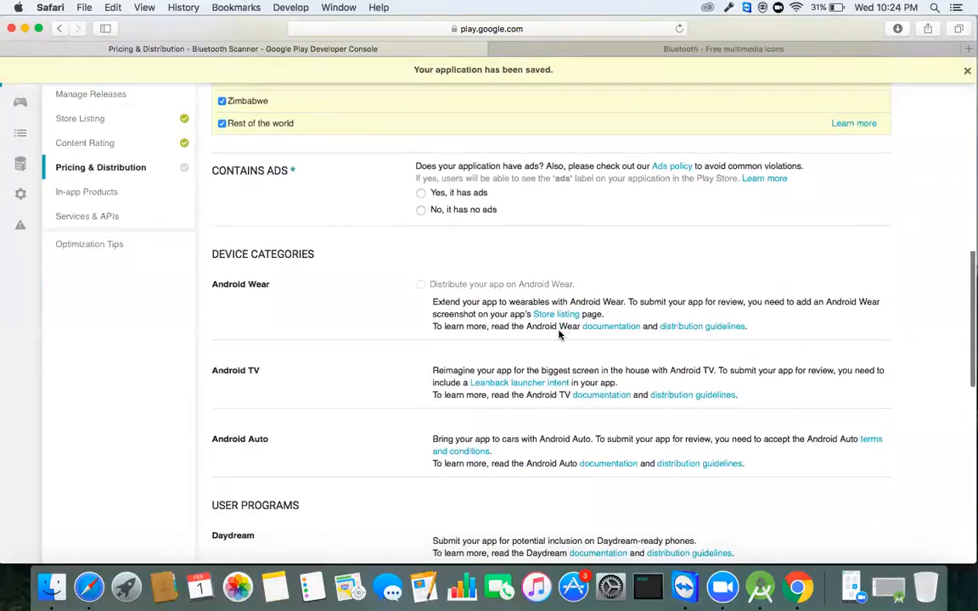
pyautogui.scroll(2, 560, 335)
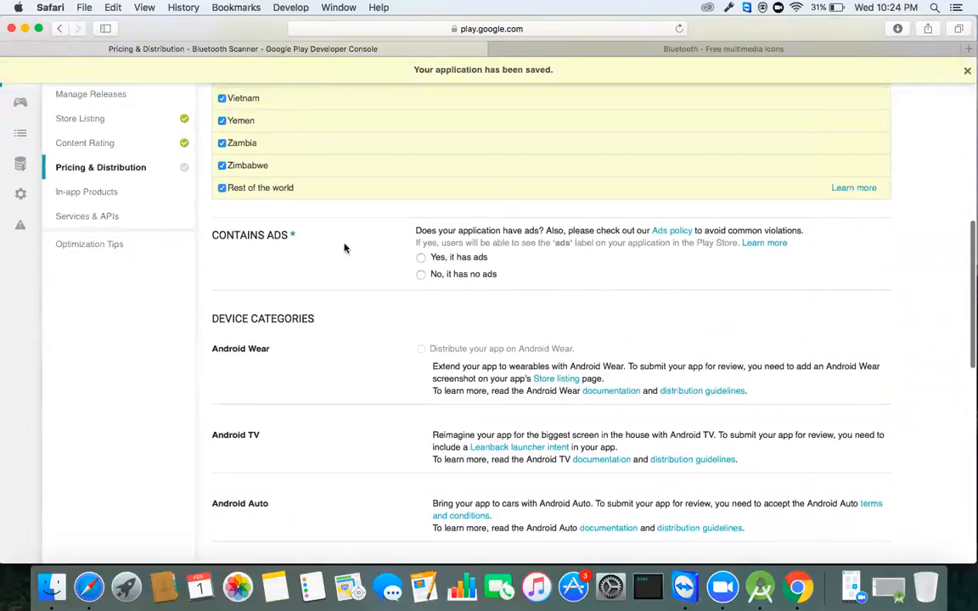
# Step: Set Contains Ads to 'No, it has no ads'
pyautogui.click(421, 275)
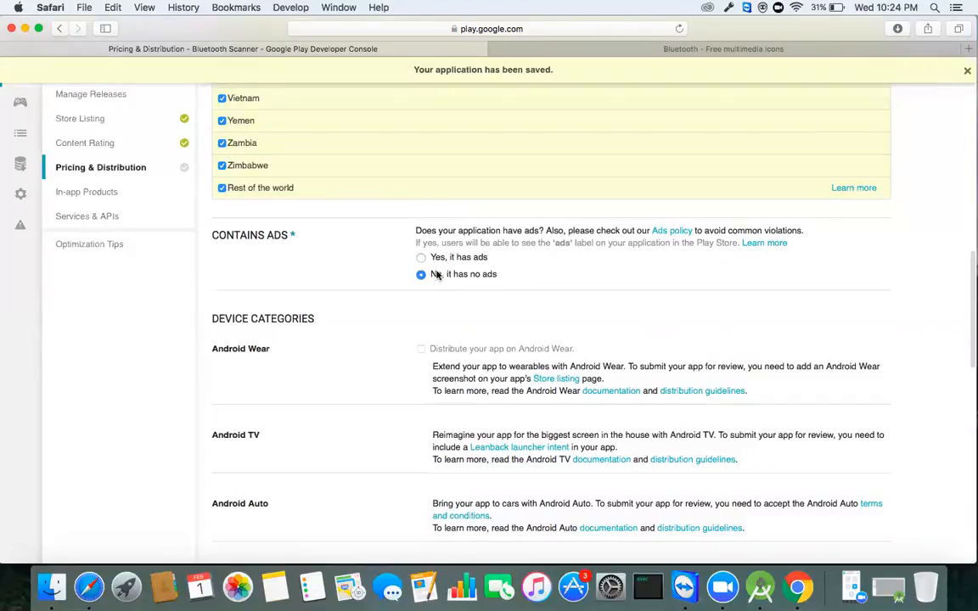
pyautogui.scroll(-1, 447, 287)
pyautogui.scroll(-3, 447, 287)
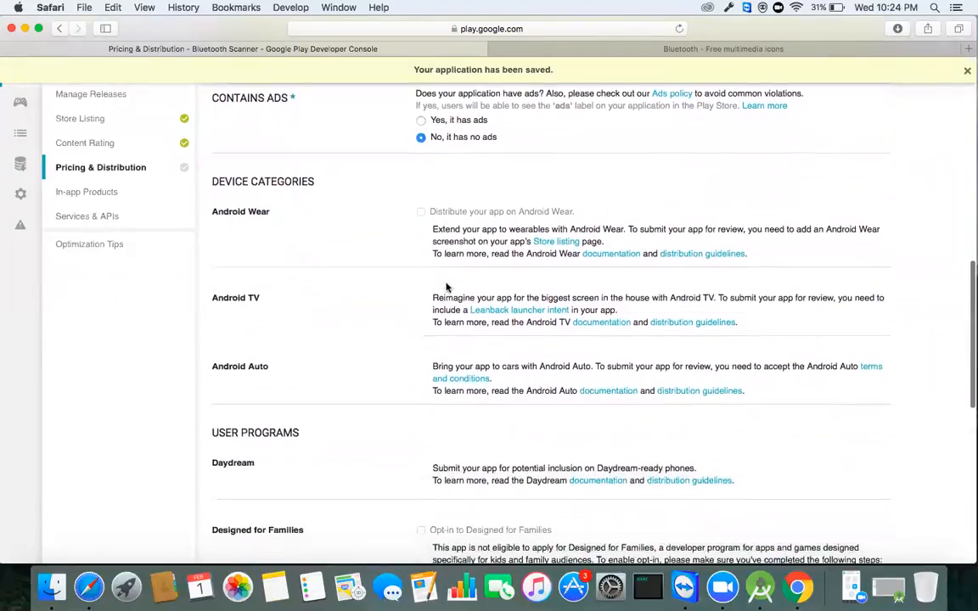
pyautogui.scroll(-4, 391, 291)
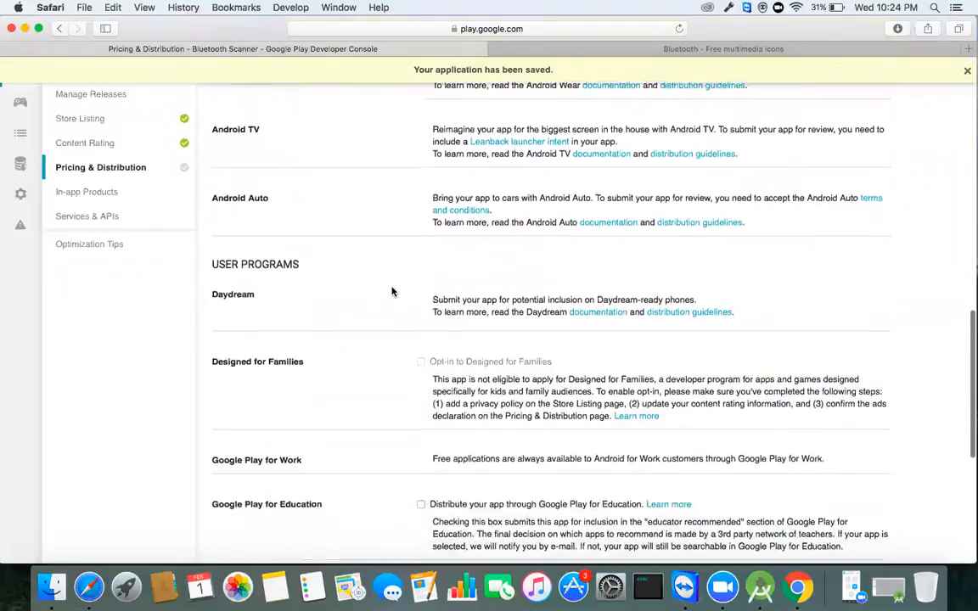
pyautogui.scroll(-4, 375, 300)
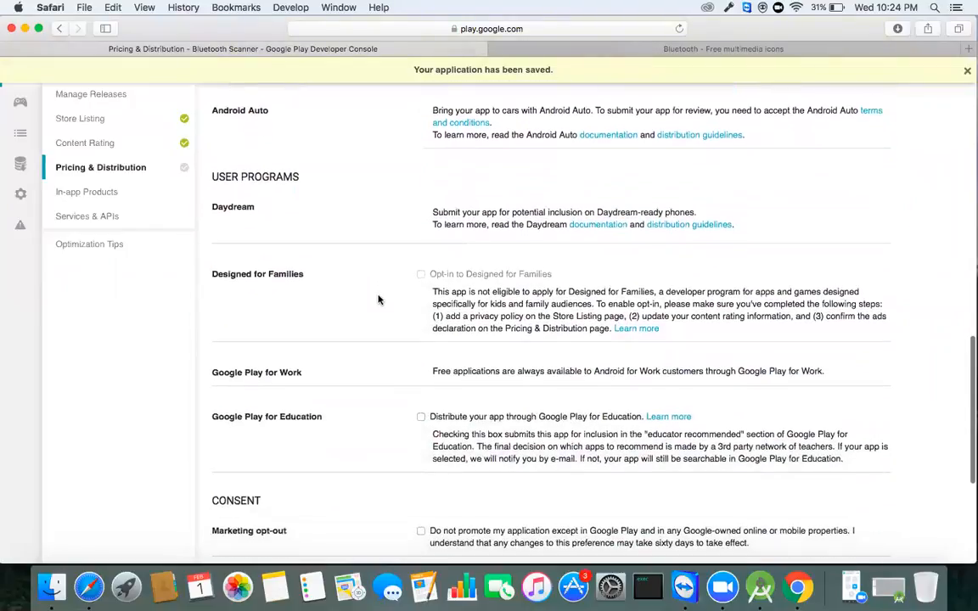
pyautogui.scroll(-1, 378, 298)
pyautogui.scroll(-1, 379, 298)
pyautogui.scroll(7, 379, 298)
pyautogui.scroll(10, 378, 299)
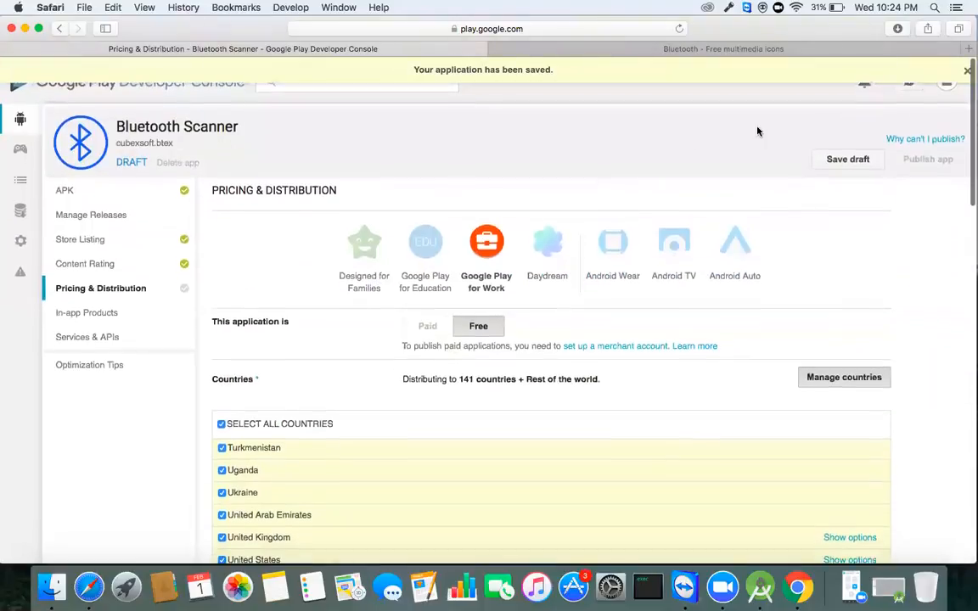
# Step: Save the draft so Bluetooth Scanner reads Ready to Publish
pyautogui.click(848, 159)
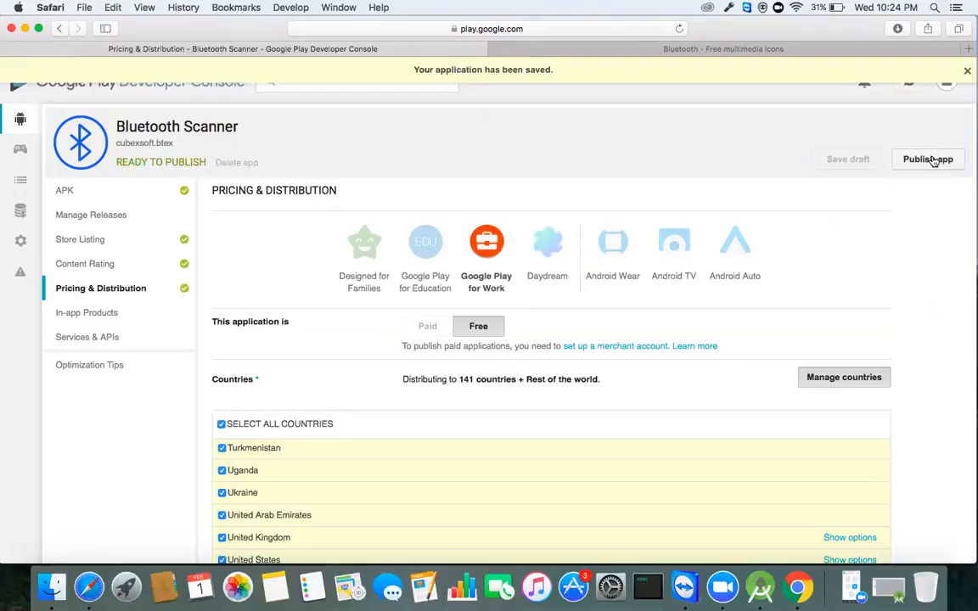
pyautogui.scroll(-8, 466, 395)
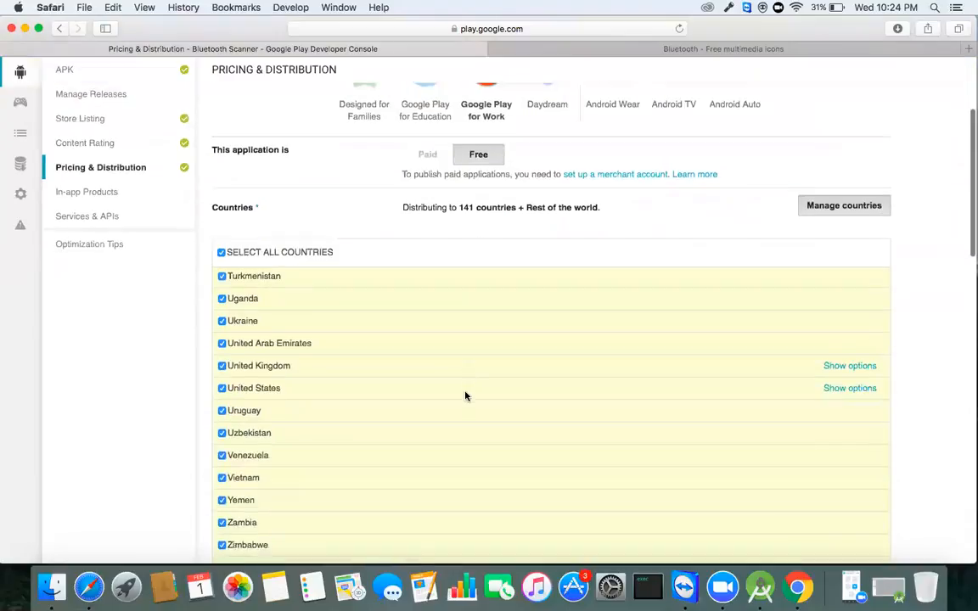
pyautogui.scroll(-7, 465, 395)
pyautogui.scroll(3, 465, 395)
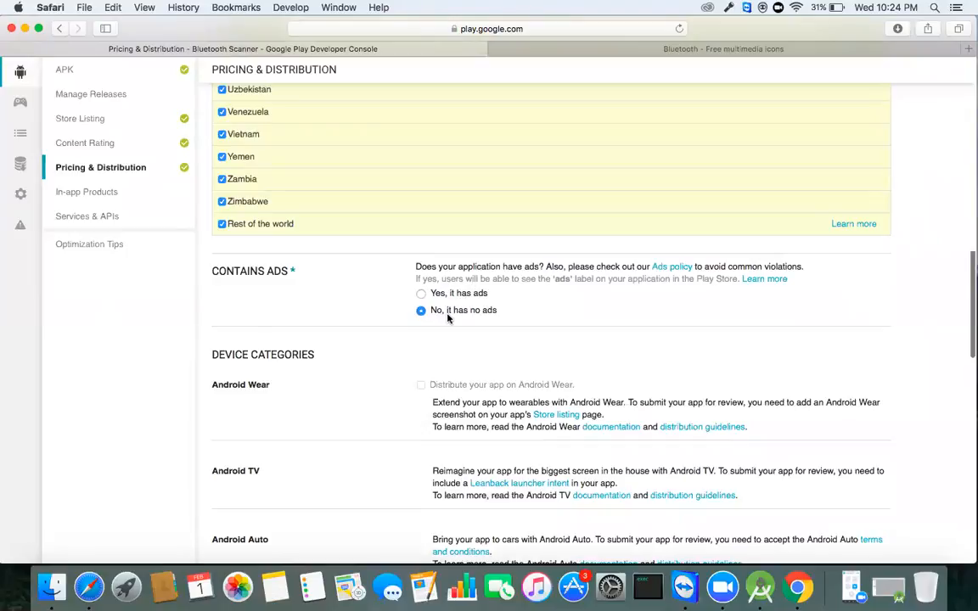
pyautogui.scroll(15, 451, 316)
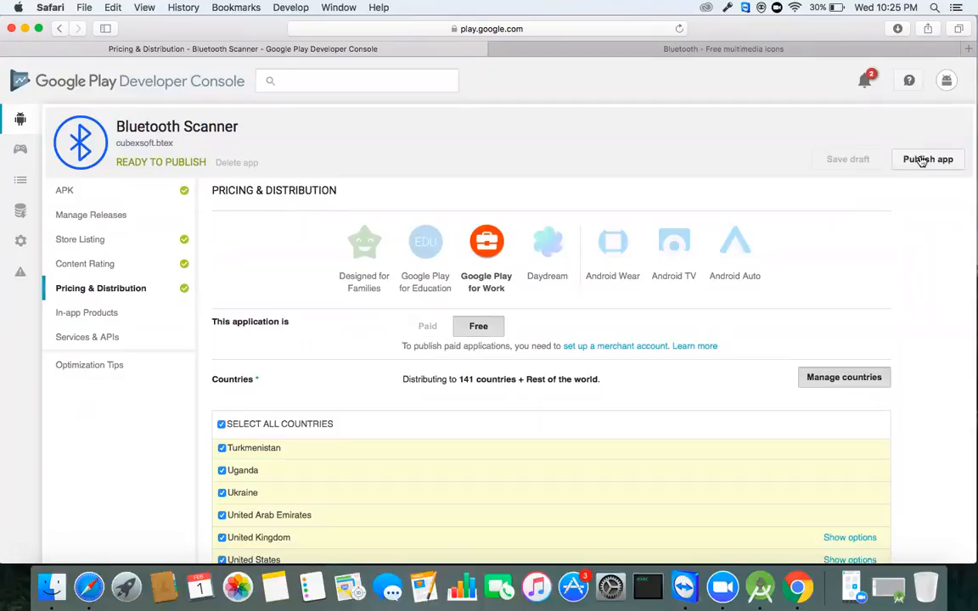
# Step: Publish Bluetooth Scanner and confirm its status reads Pending Publication
pyautogui.click(927, 158)
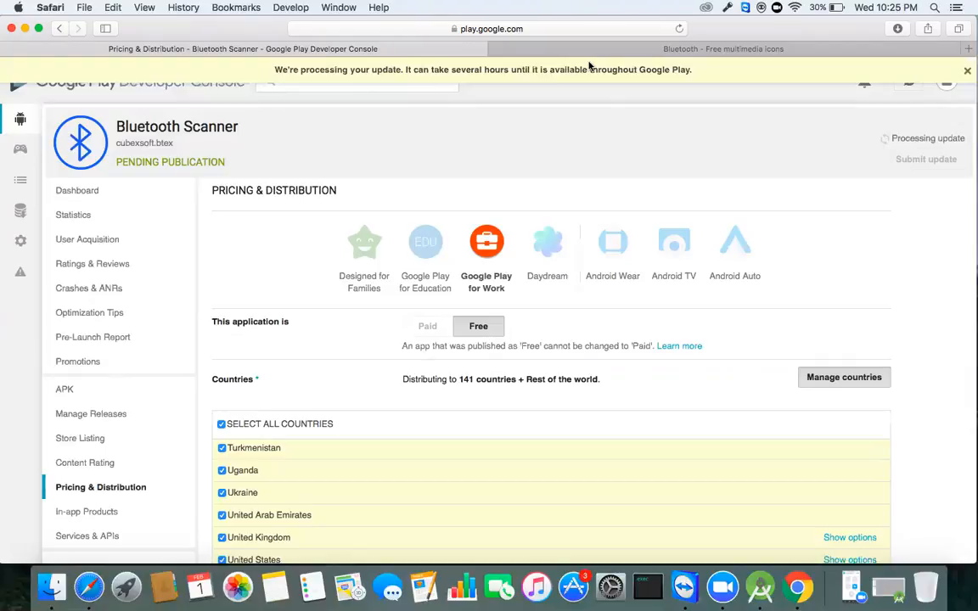
pyautogui.scroll(-10, 260, 378)
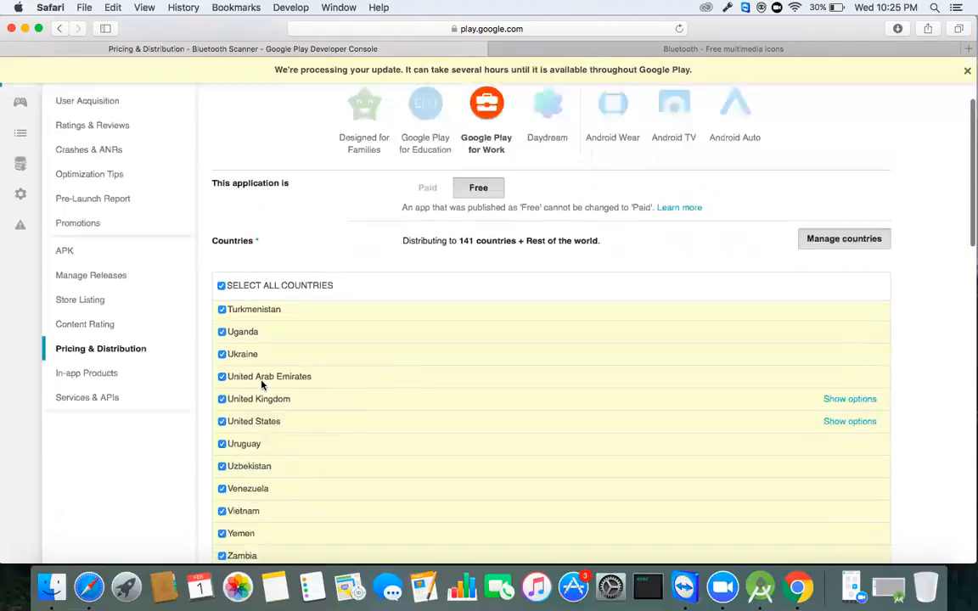
pyautogui.scroll(-10, 261, 385)
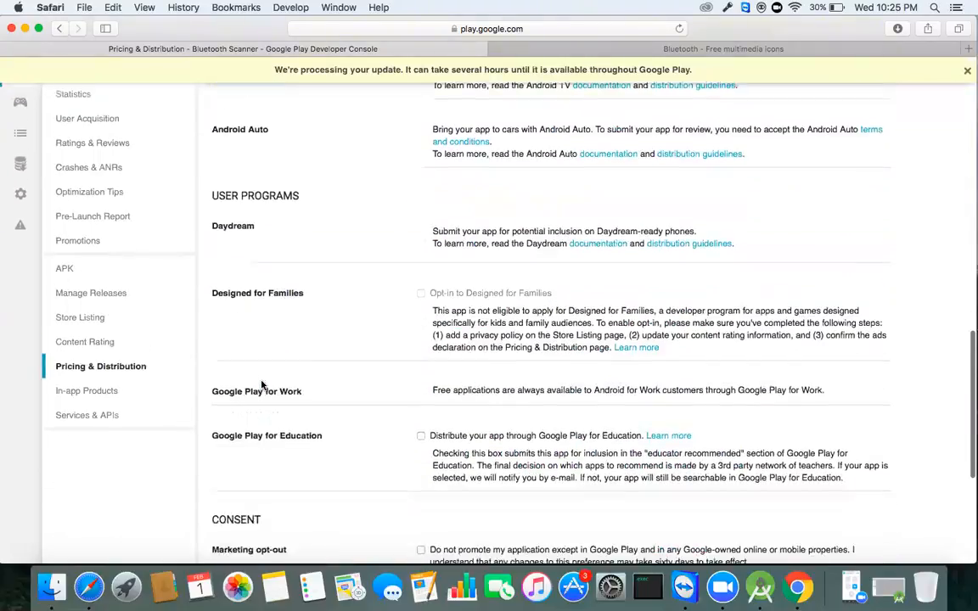
pyautogui.scroll(20, 261, 386)
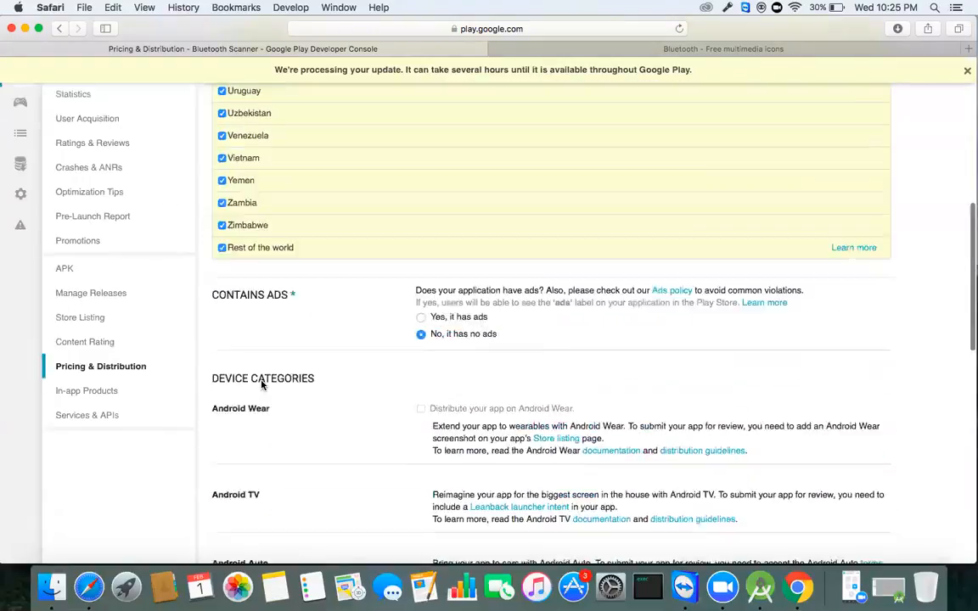